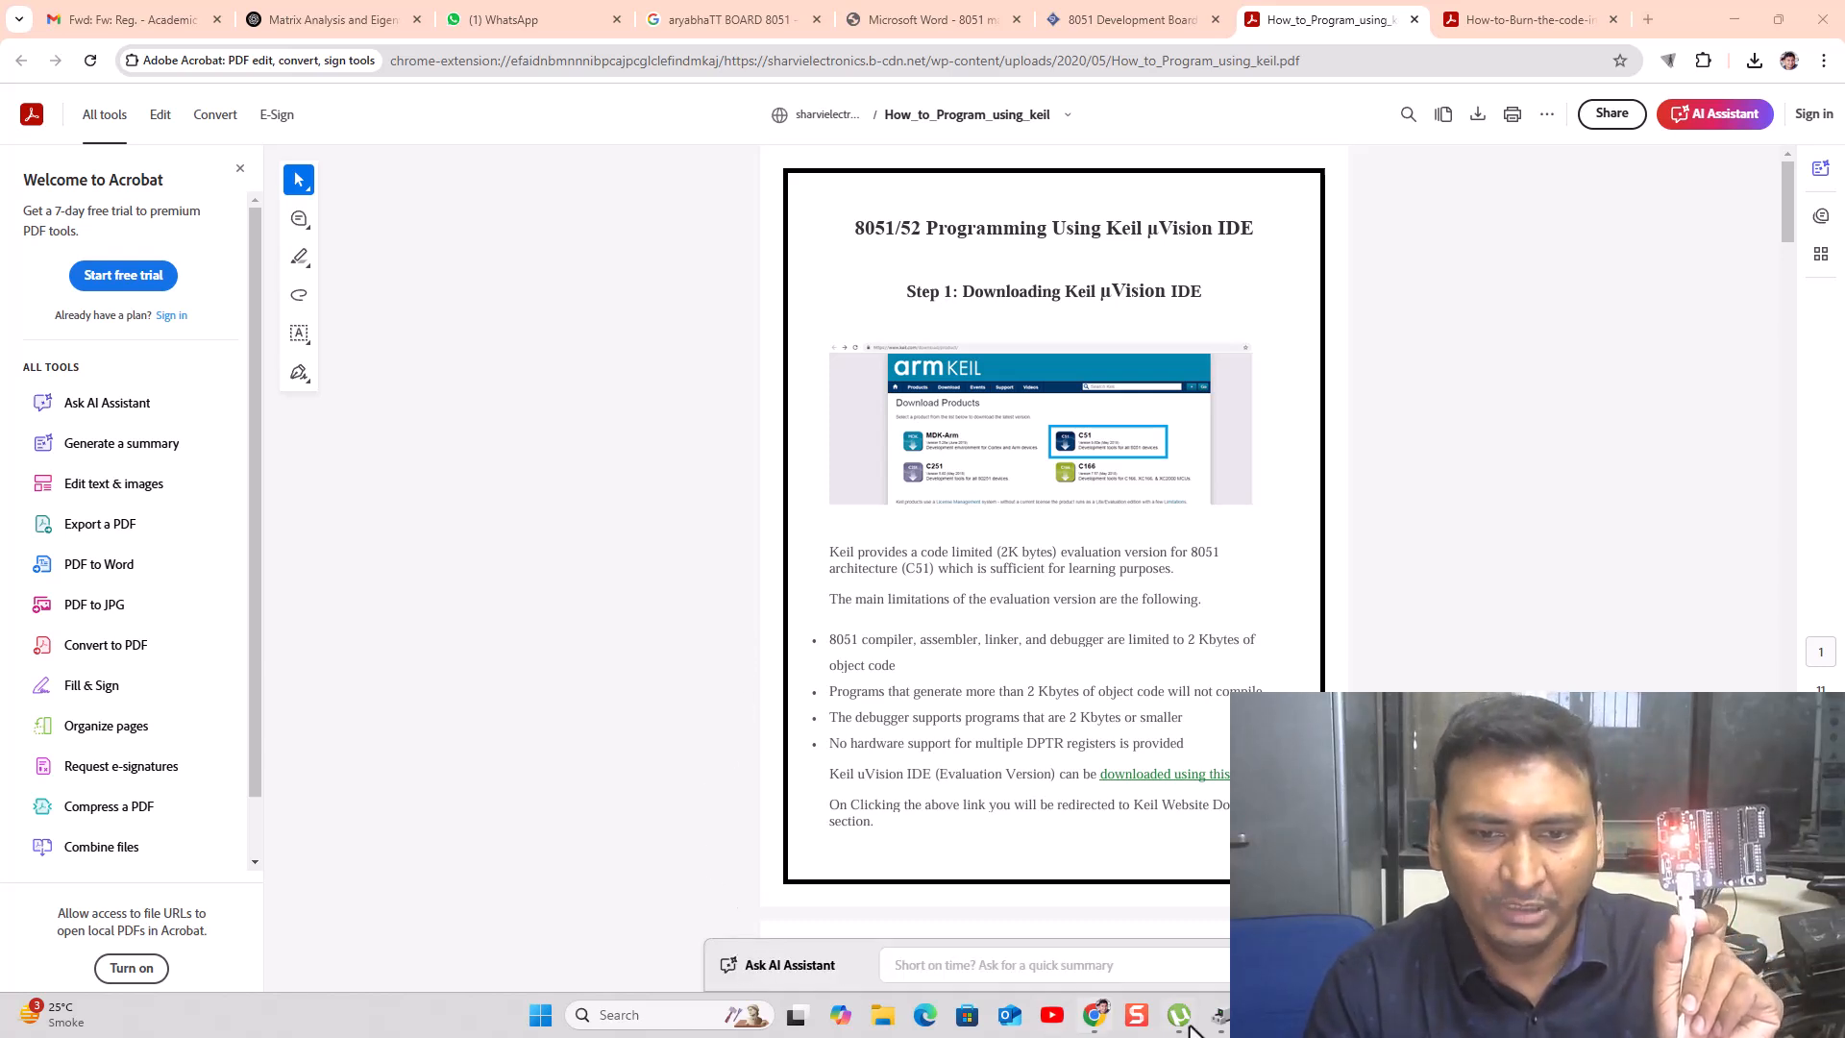
# - Bring up Device Manager and move its window to the right beside the guide
pyautogui.click(1221, 1016)
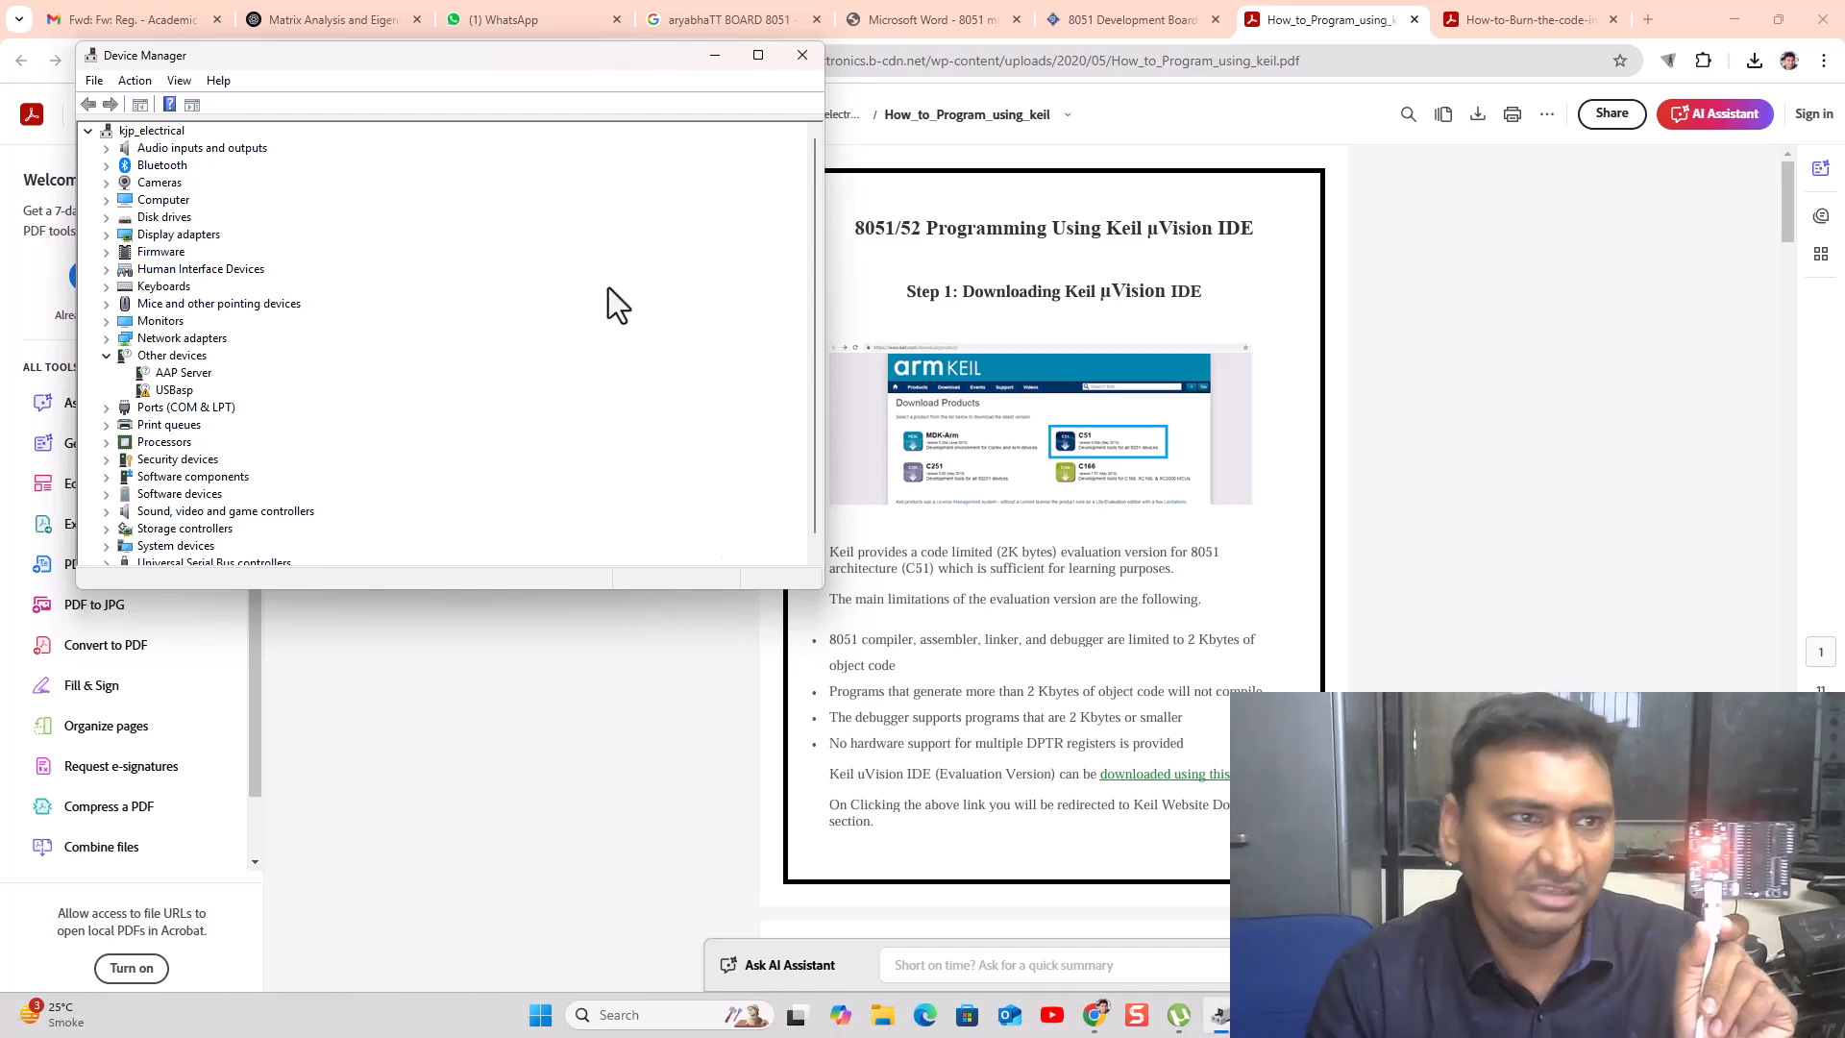
pyautogui.moveTo(406, 59); pyautogui.dragTo(1107, 164)
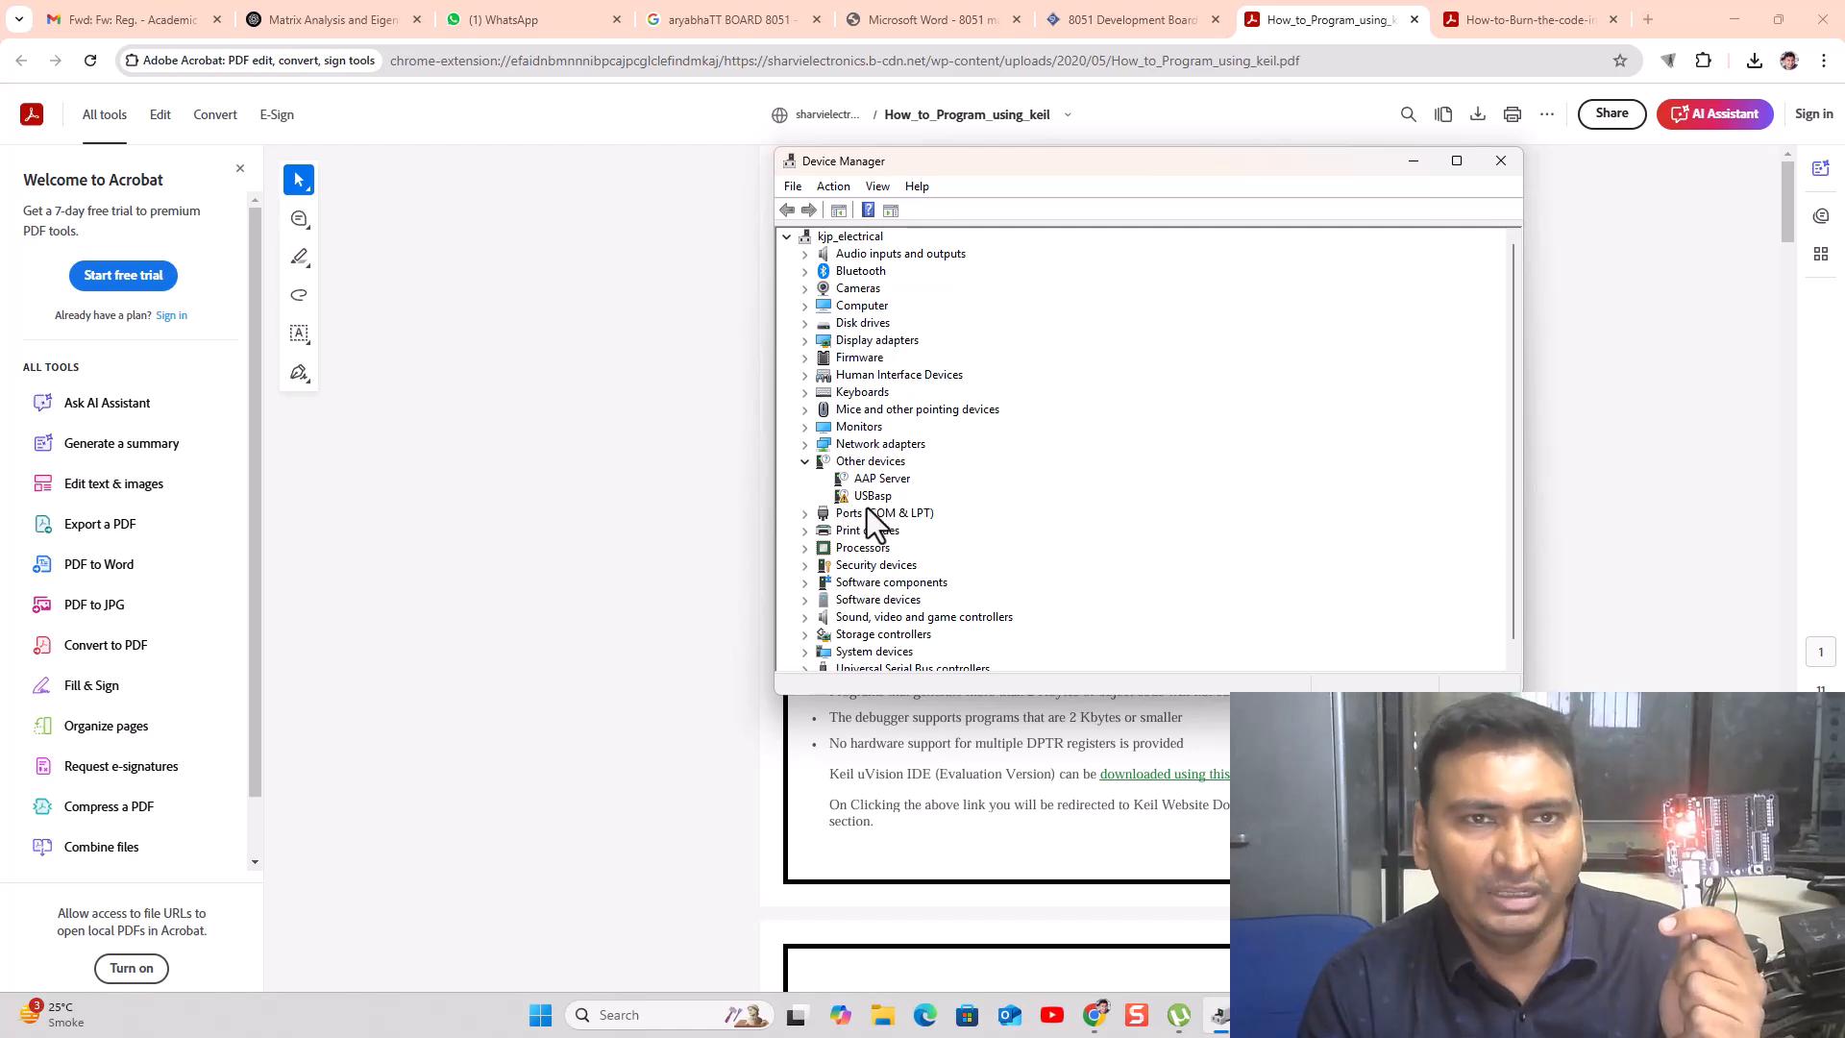
# - Look over the product page and manual tabs, then open WhatsApp Web's 'You' self-chat
pyautogui.click(1115, 17)
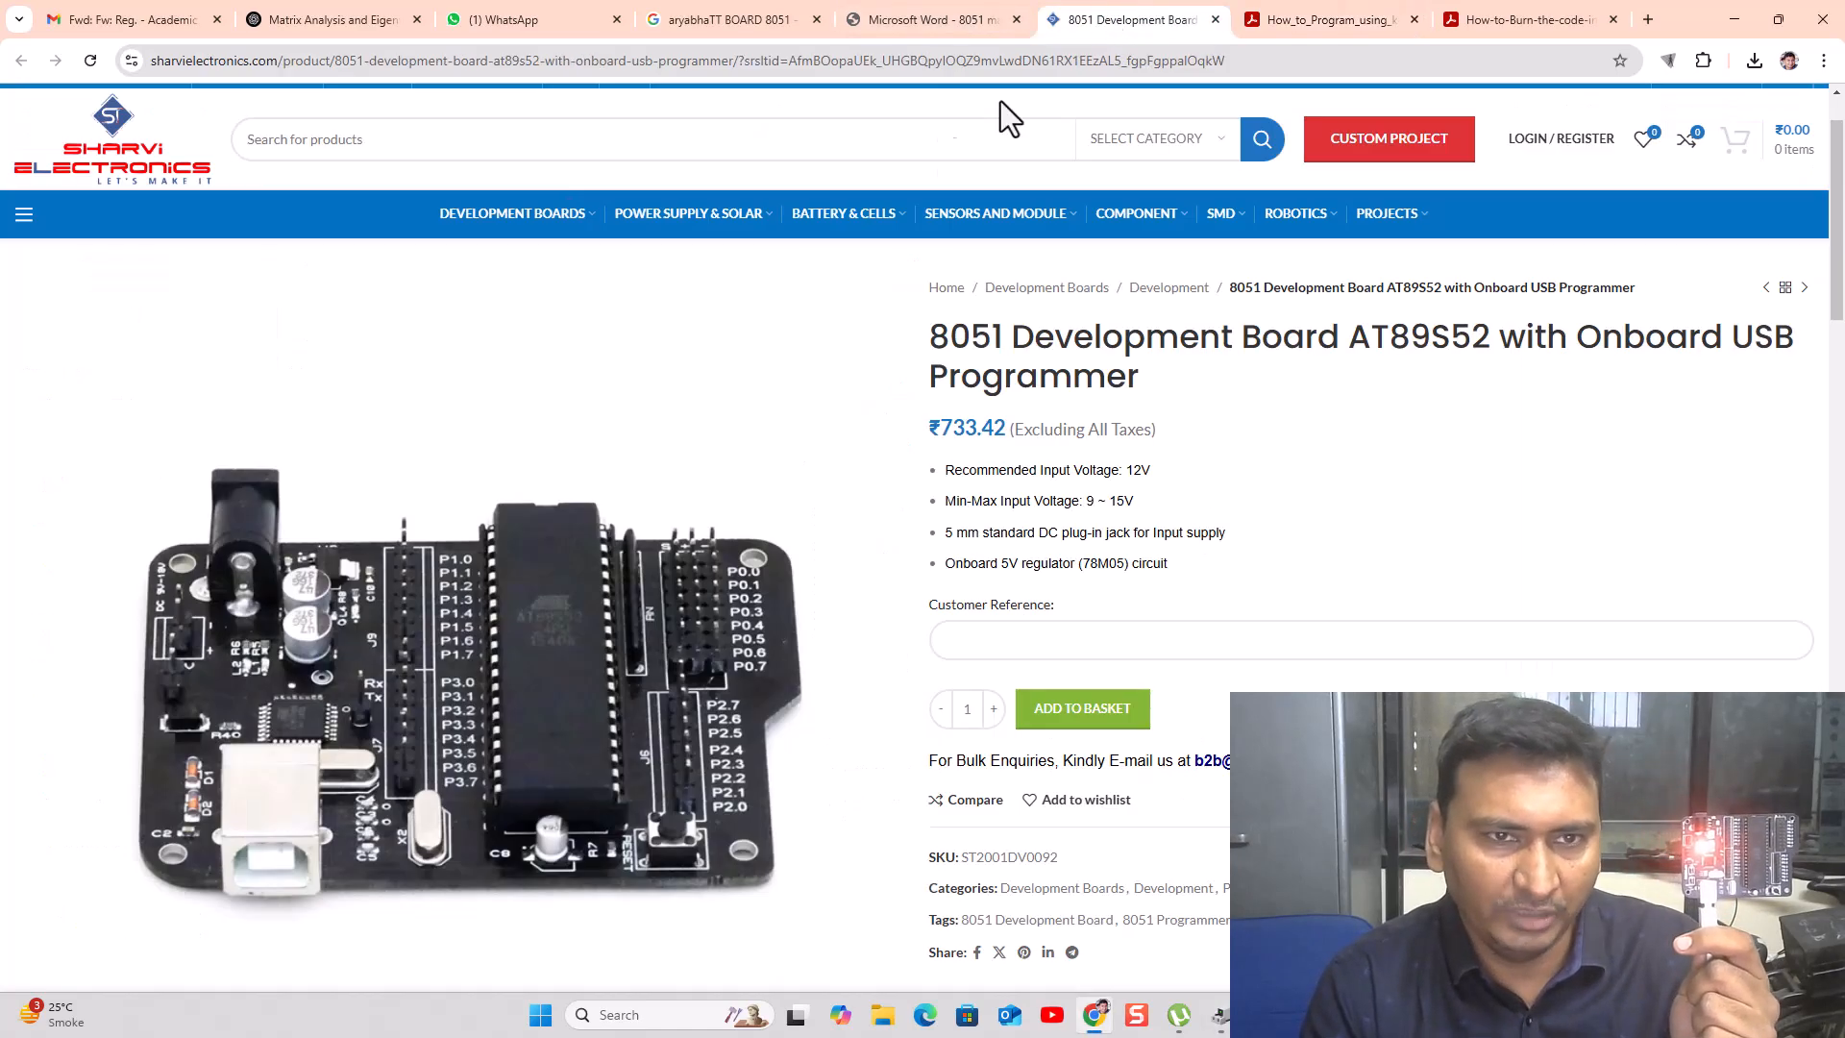
pyautogui.click(908, 19)
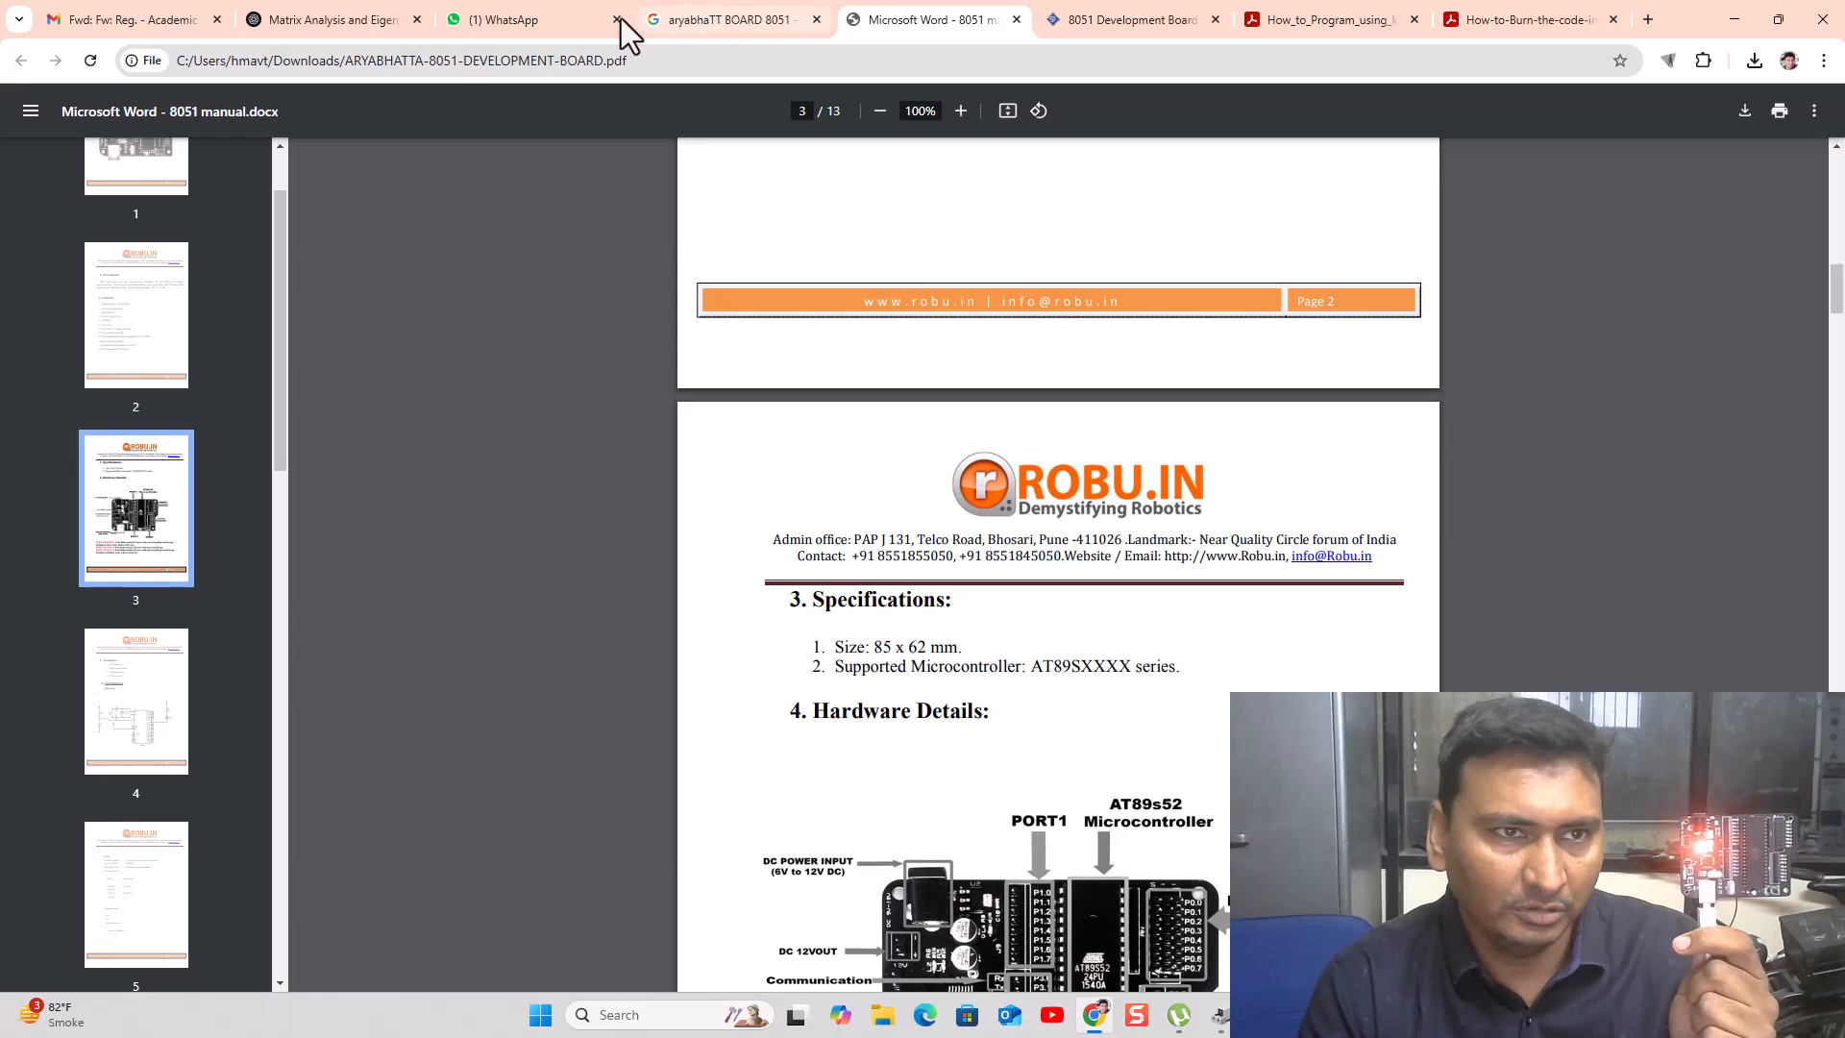
pyautogui.click(1188, 19)
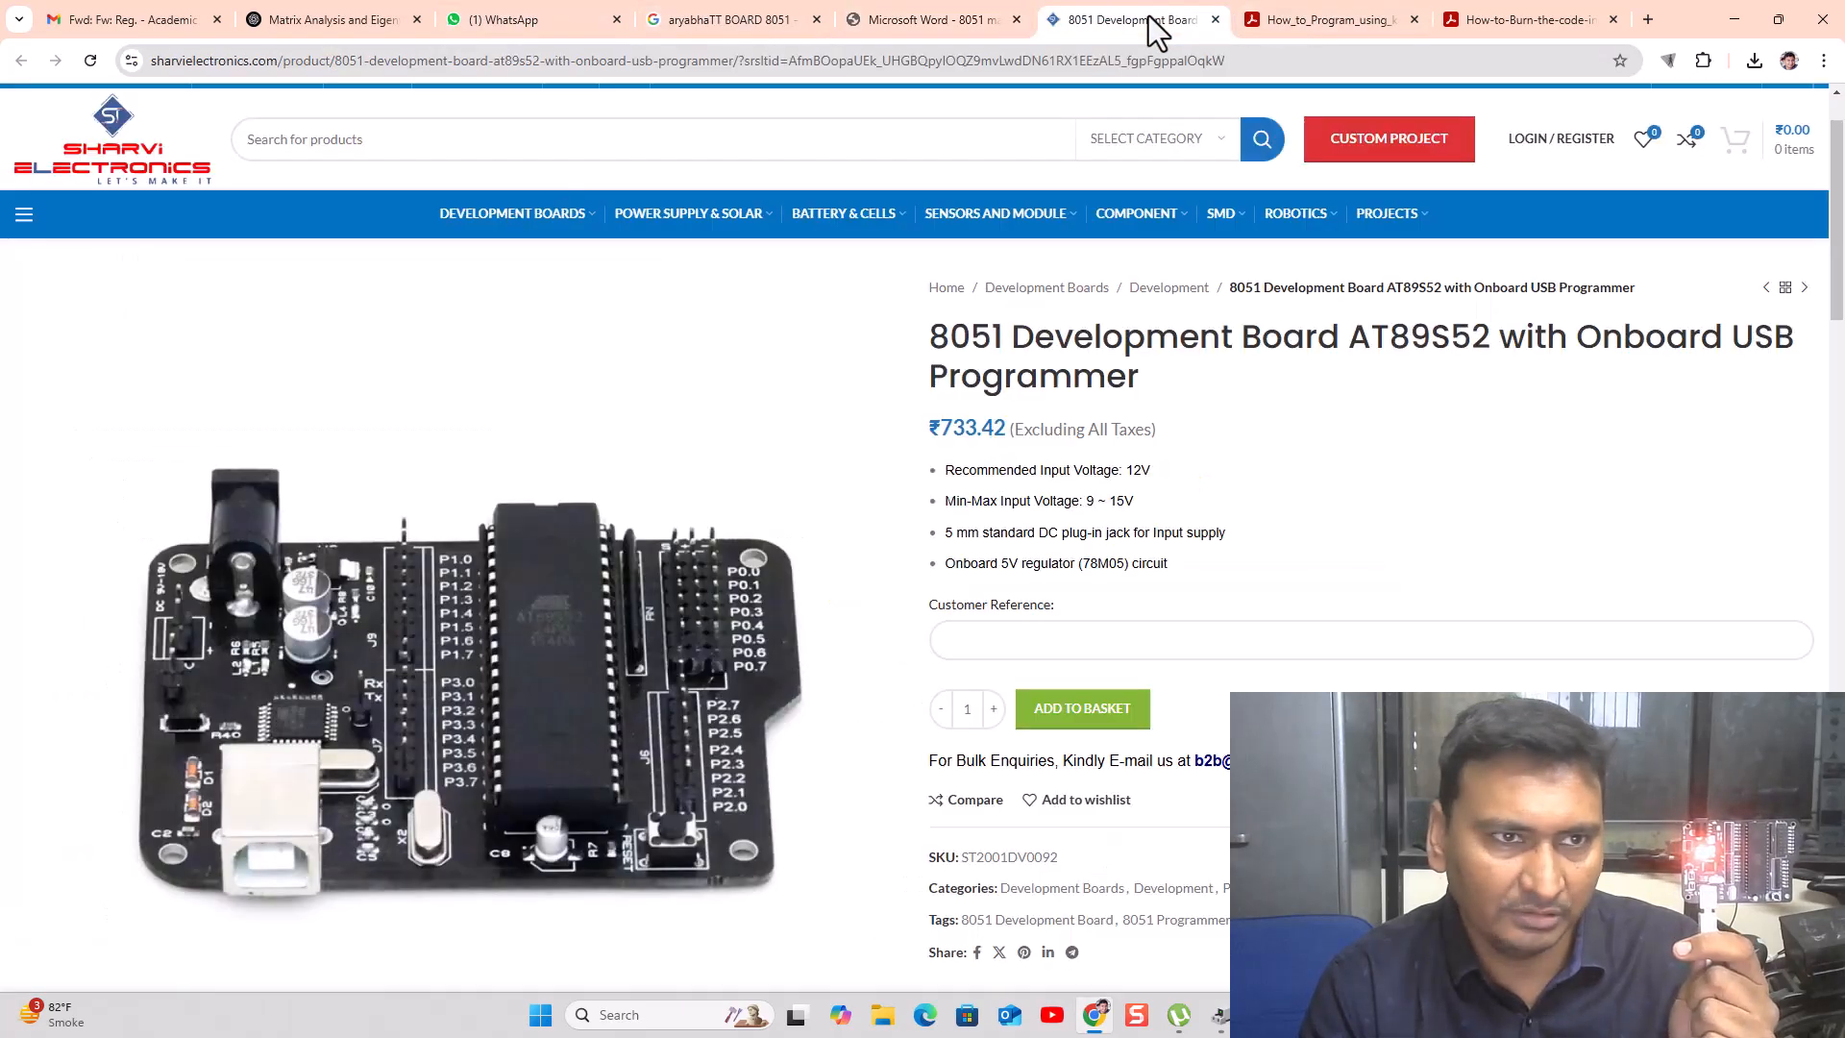
pyautogui.click(544, 21)
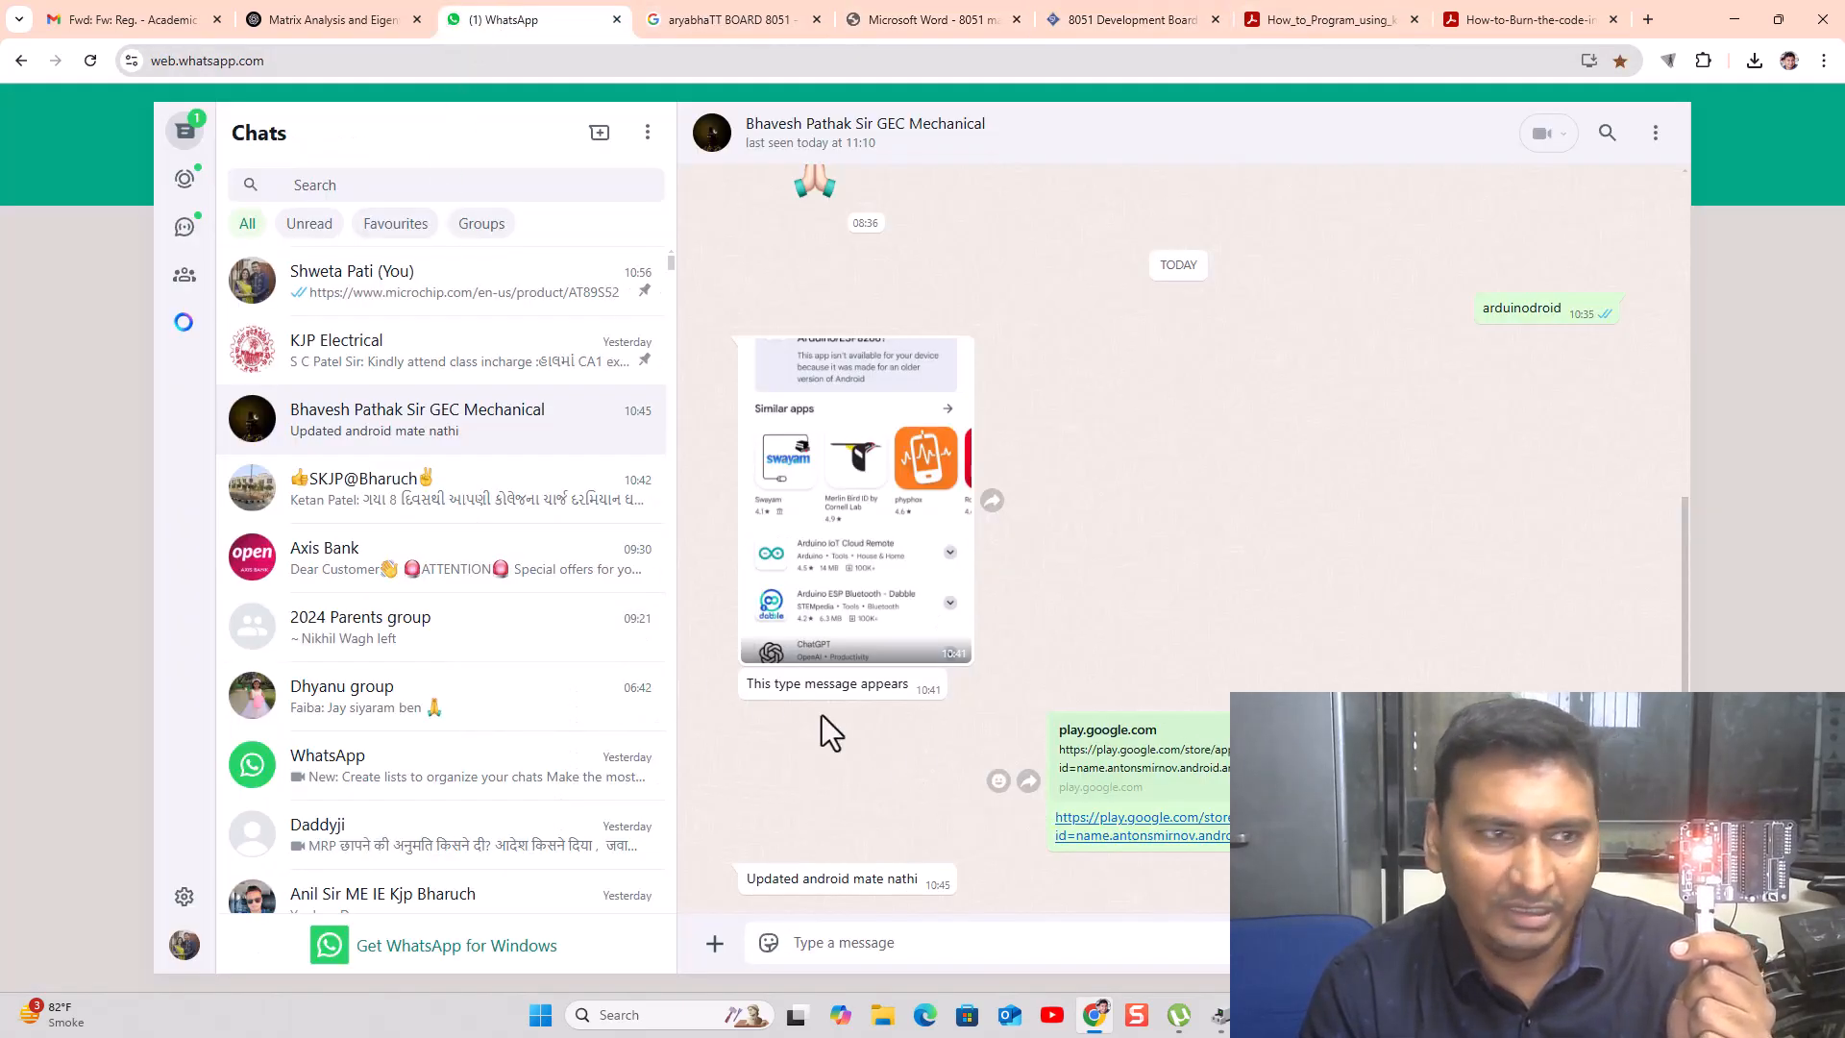
pyautogui.click(416, 310)
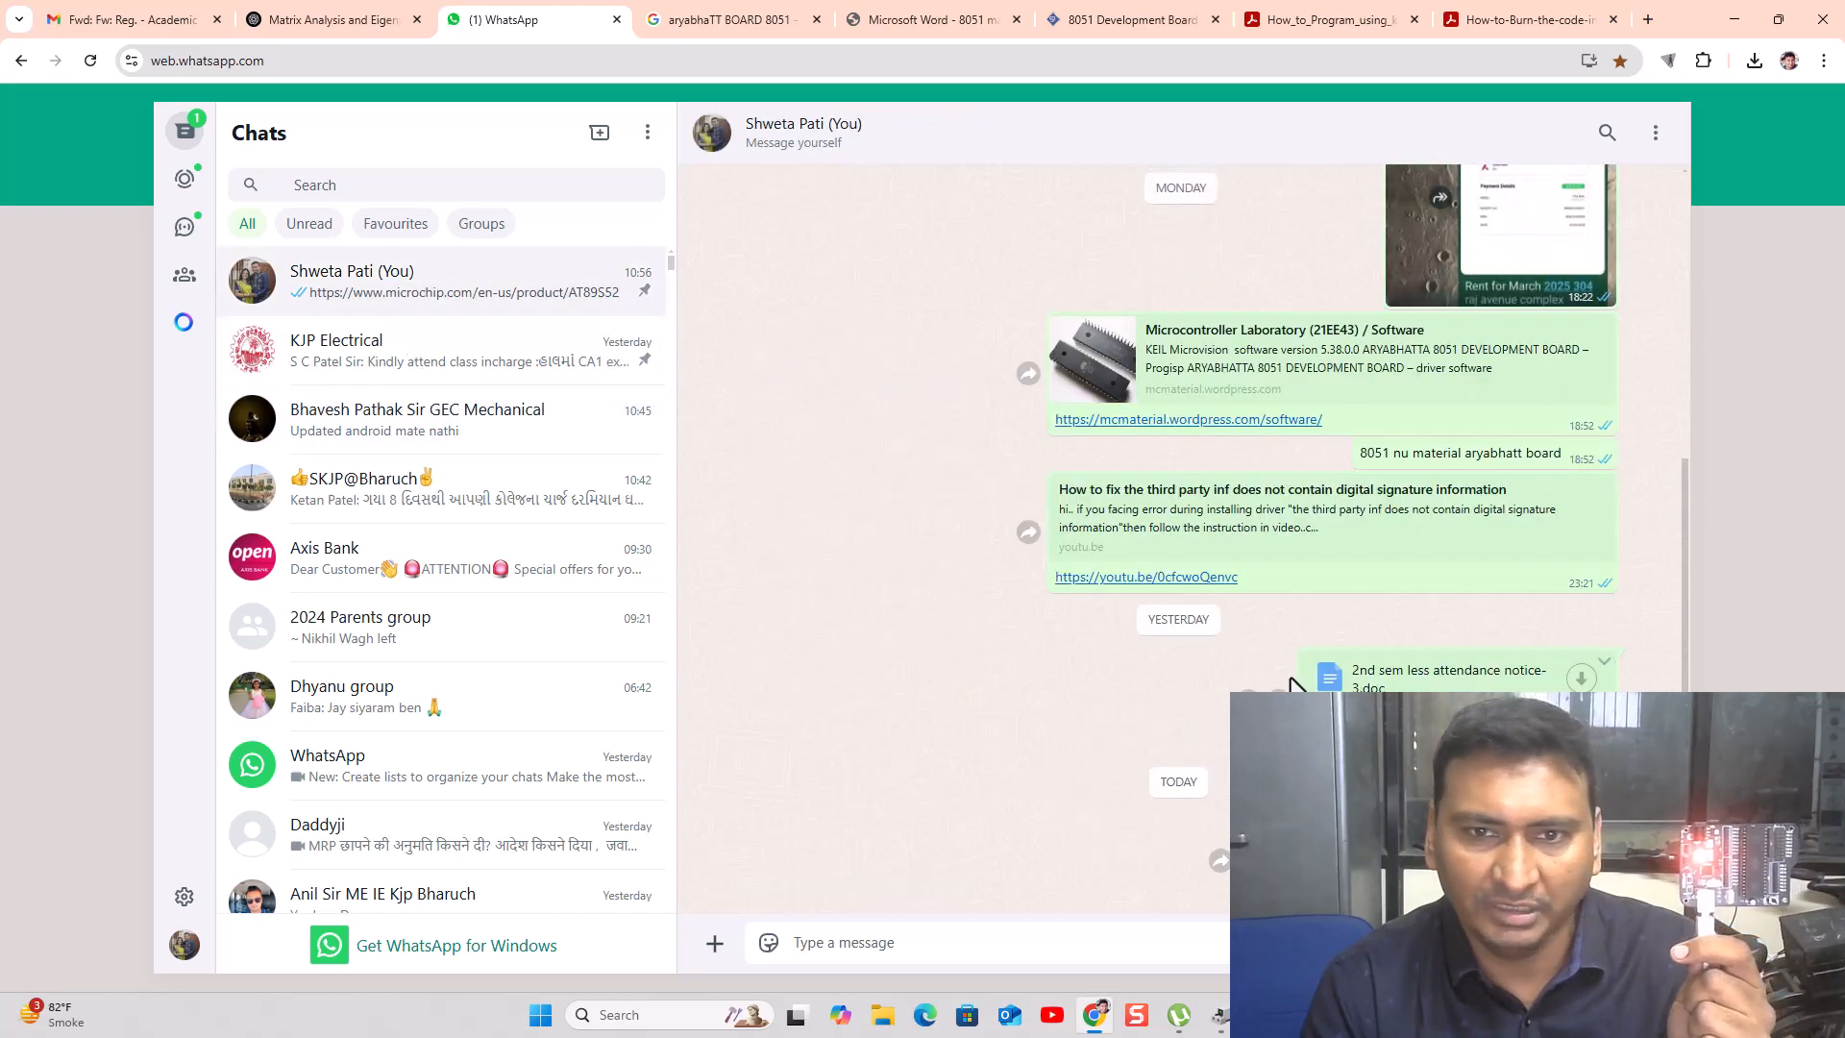
# - Open the shared mcmaterial.wordpress.com/software link and glance down the software page
pyautogui.click(1150, 420)
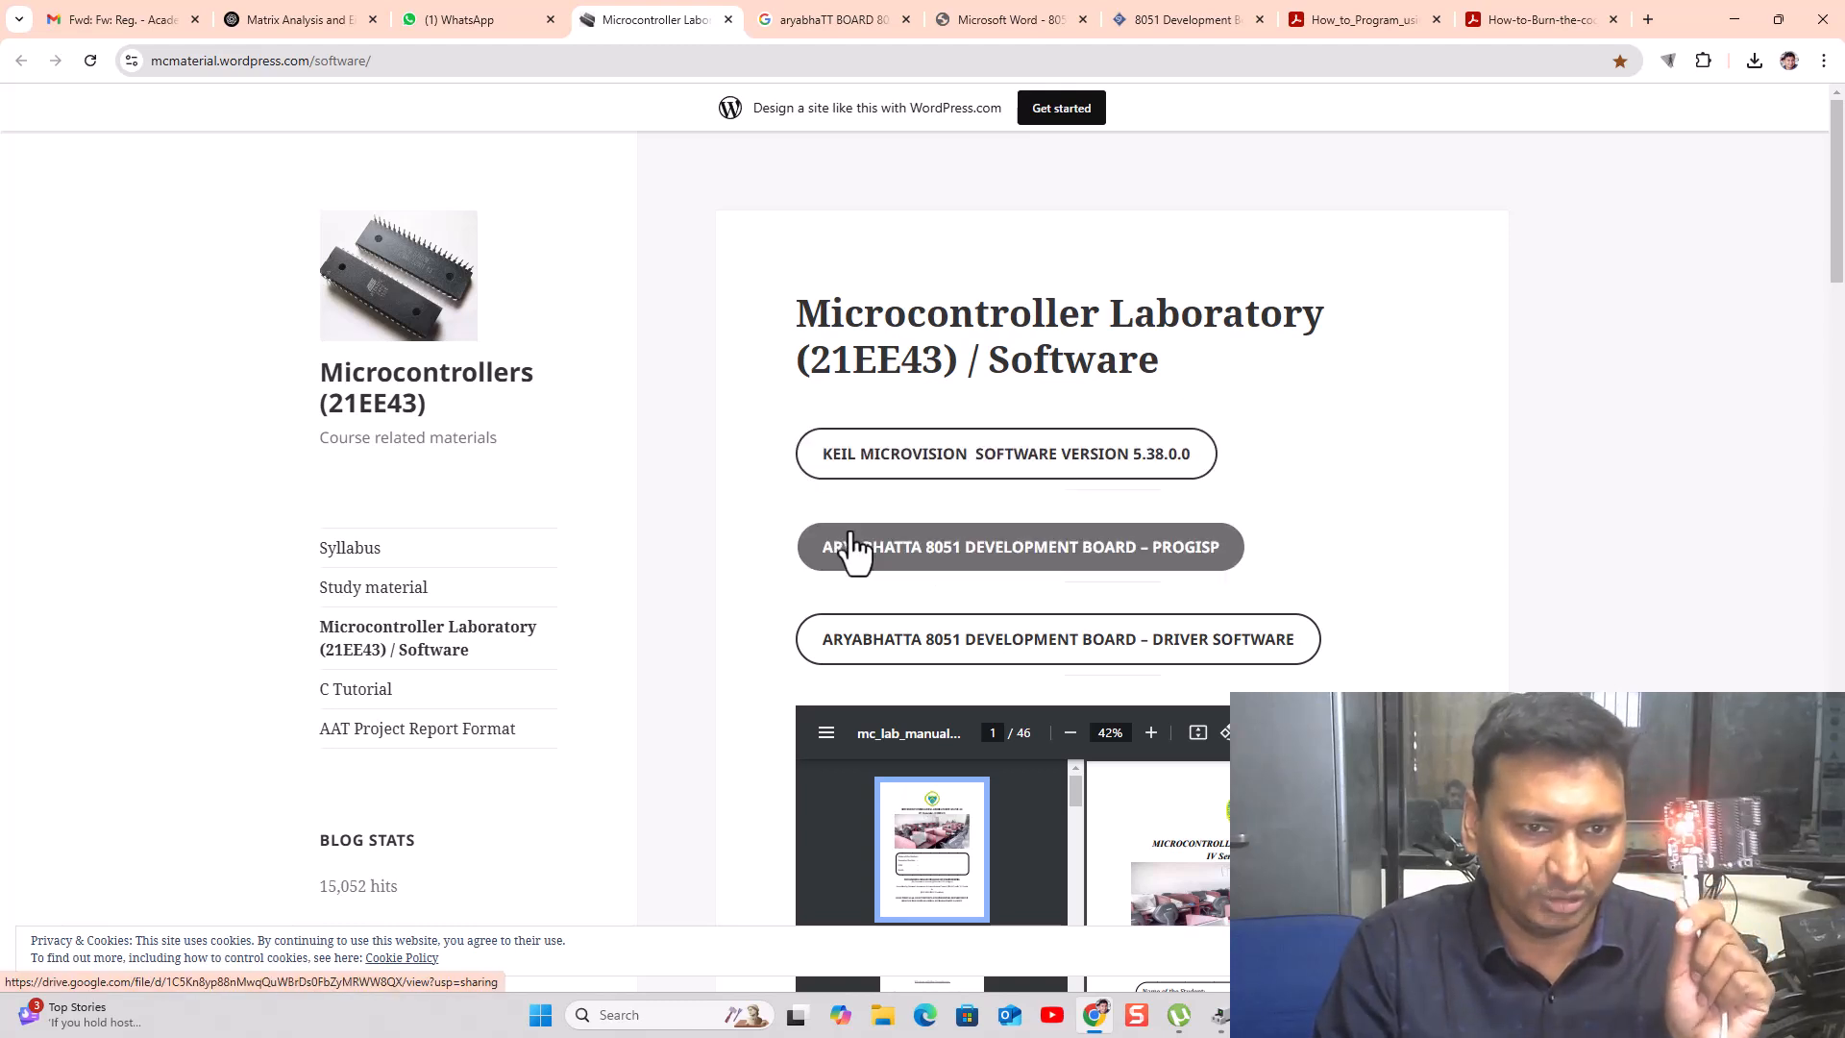
pyautogui.scroll(-2, 770, 699)
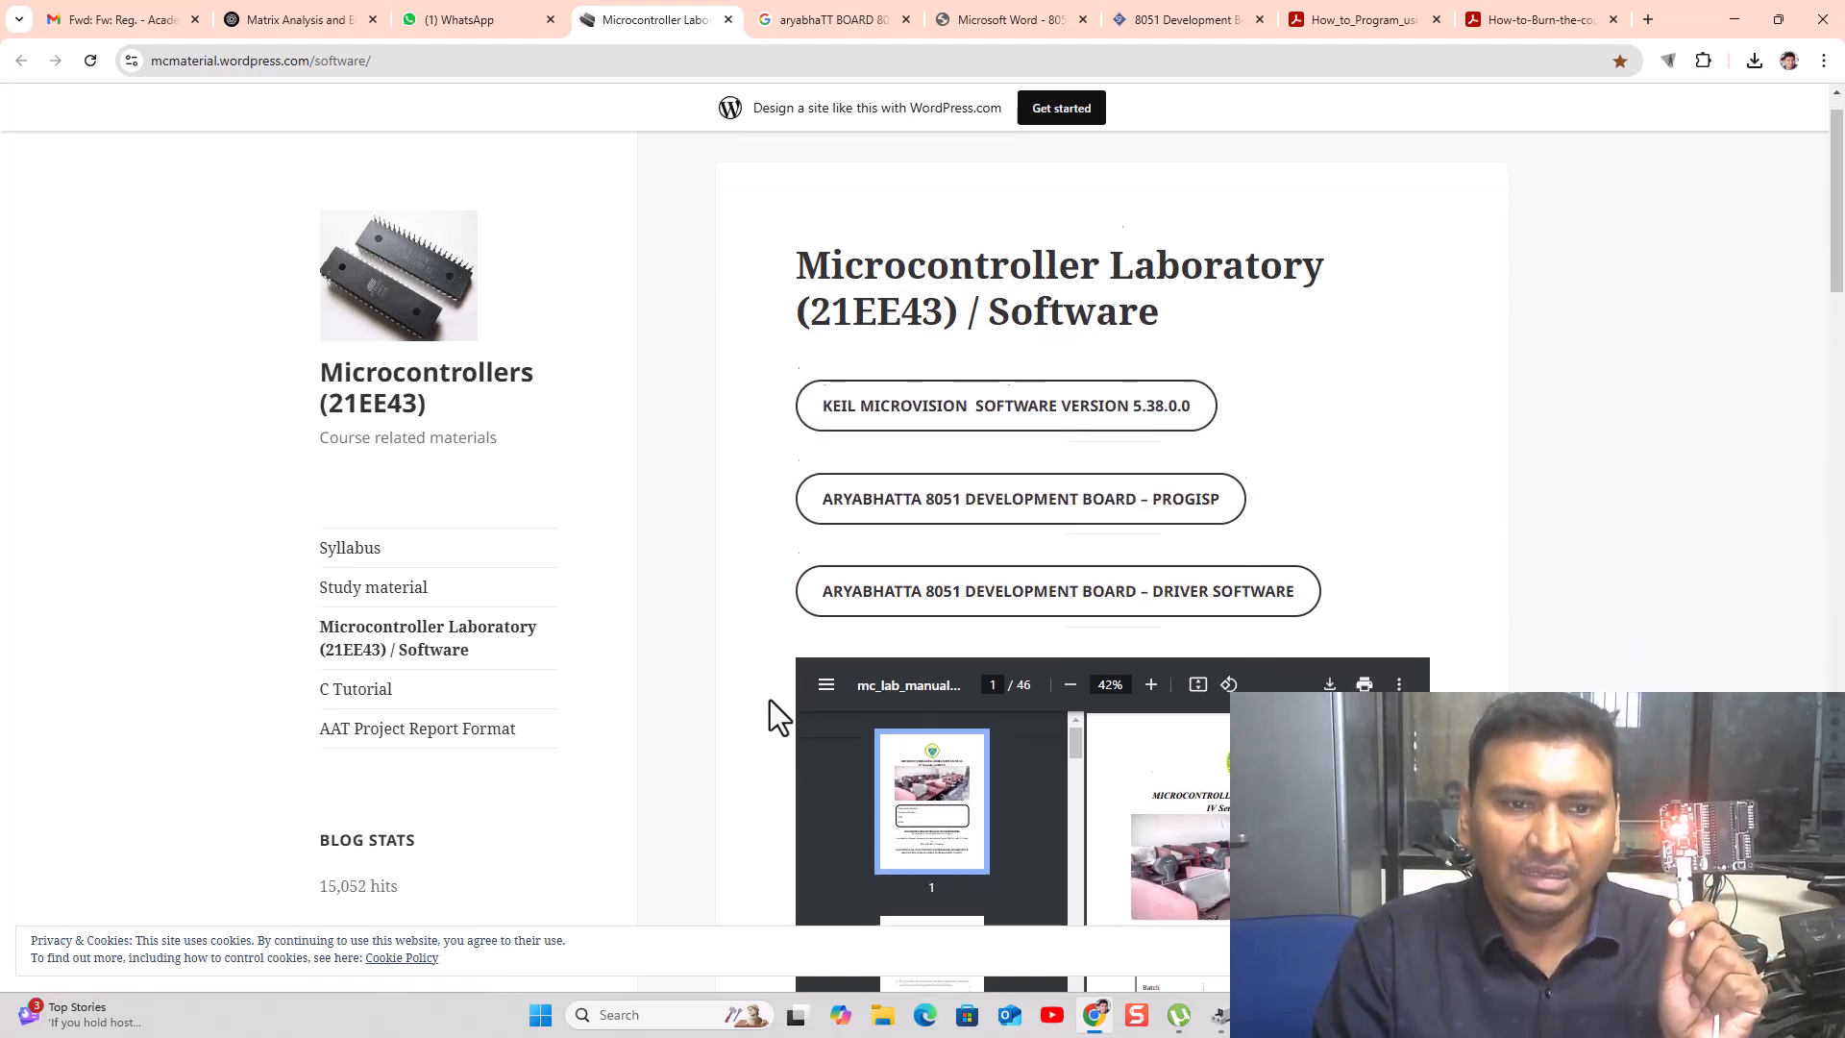
pyautogui.scroll(2, 1042, 636)
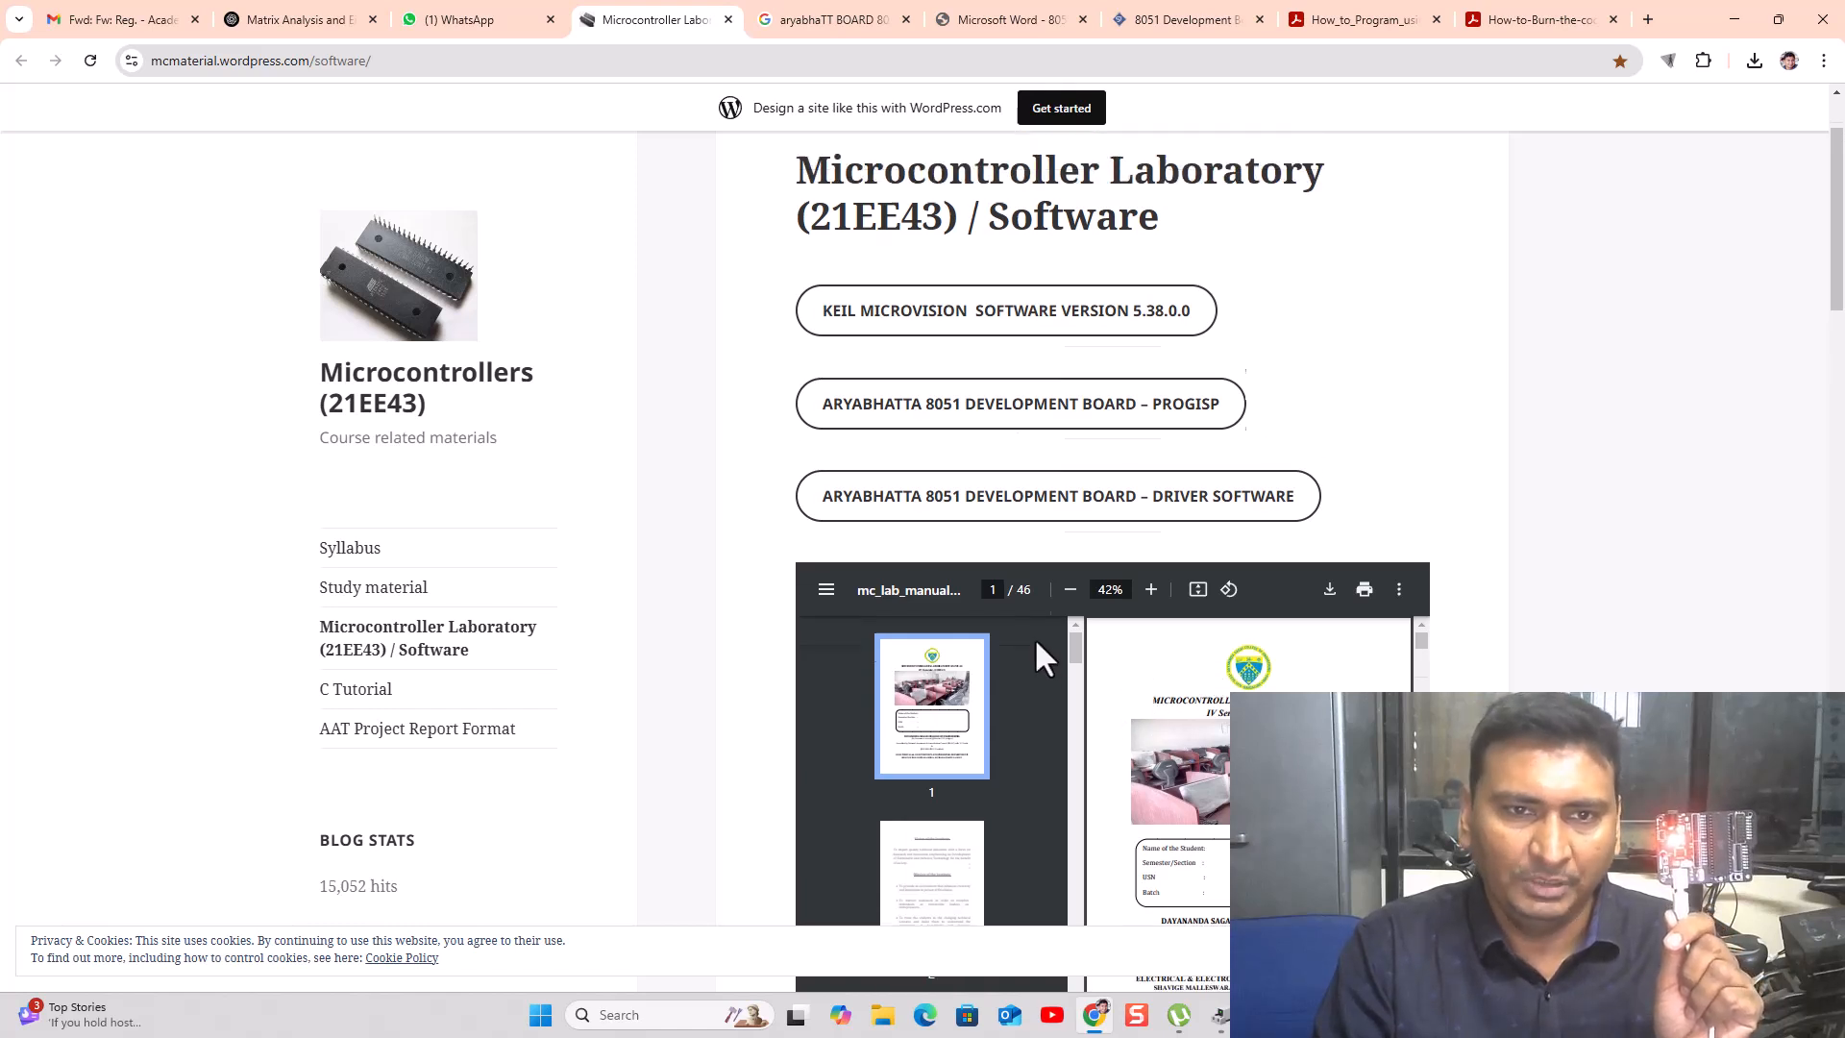
# - Open the KEIL MICROVISION Drive link and request the keil_9.56.exe download
pyautogui.click(925, 471)
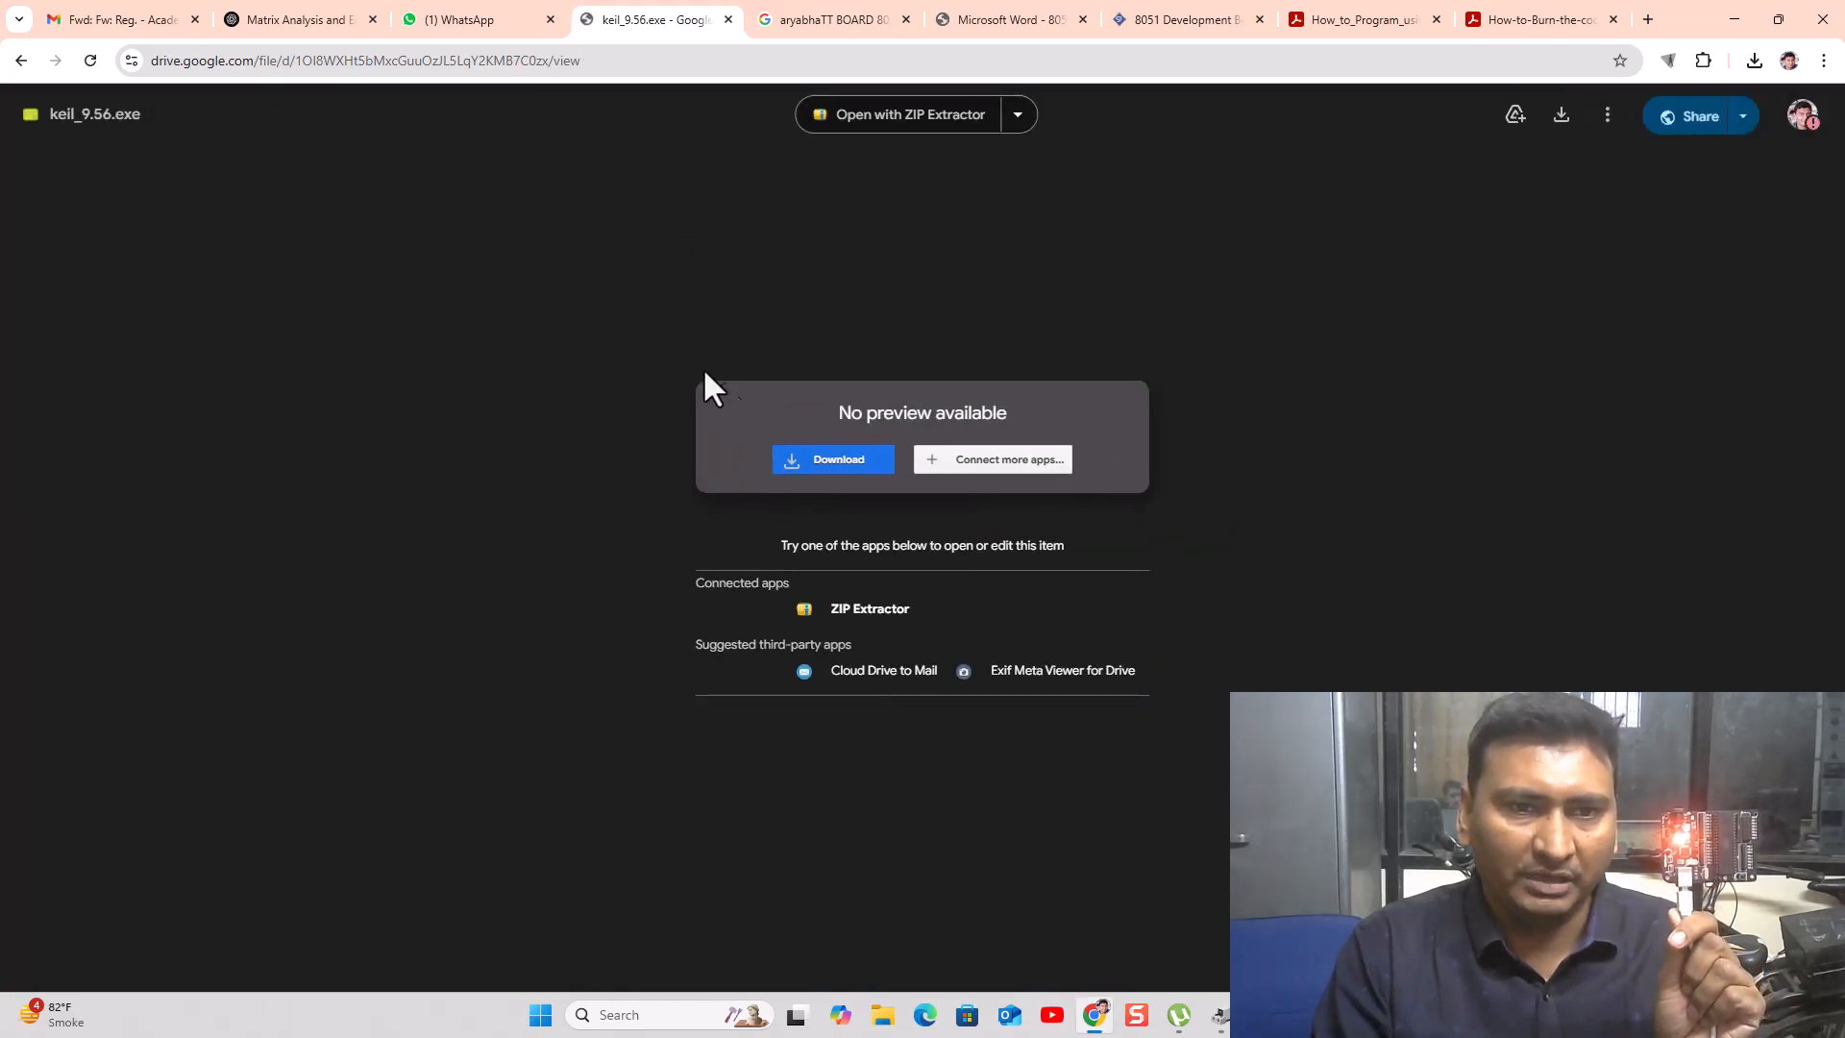
pyautogui.click(817, 458)
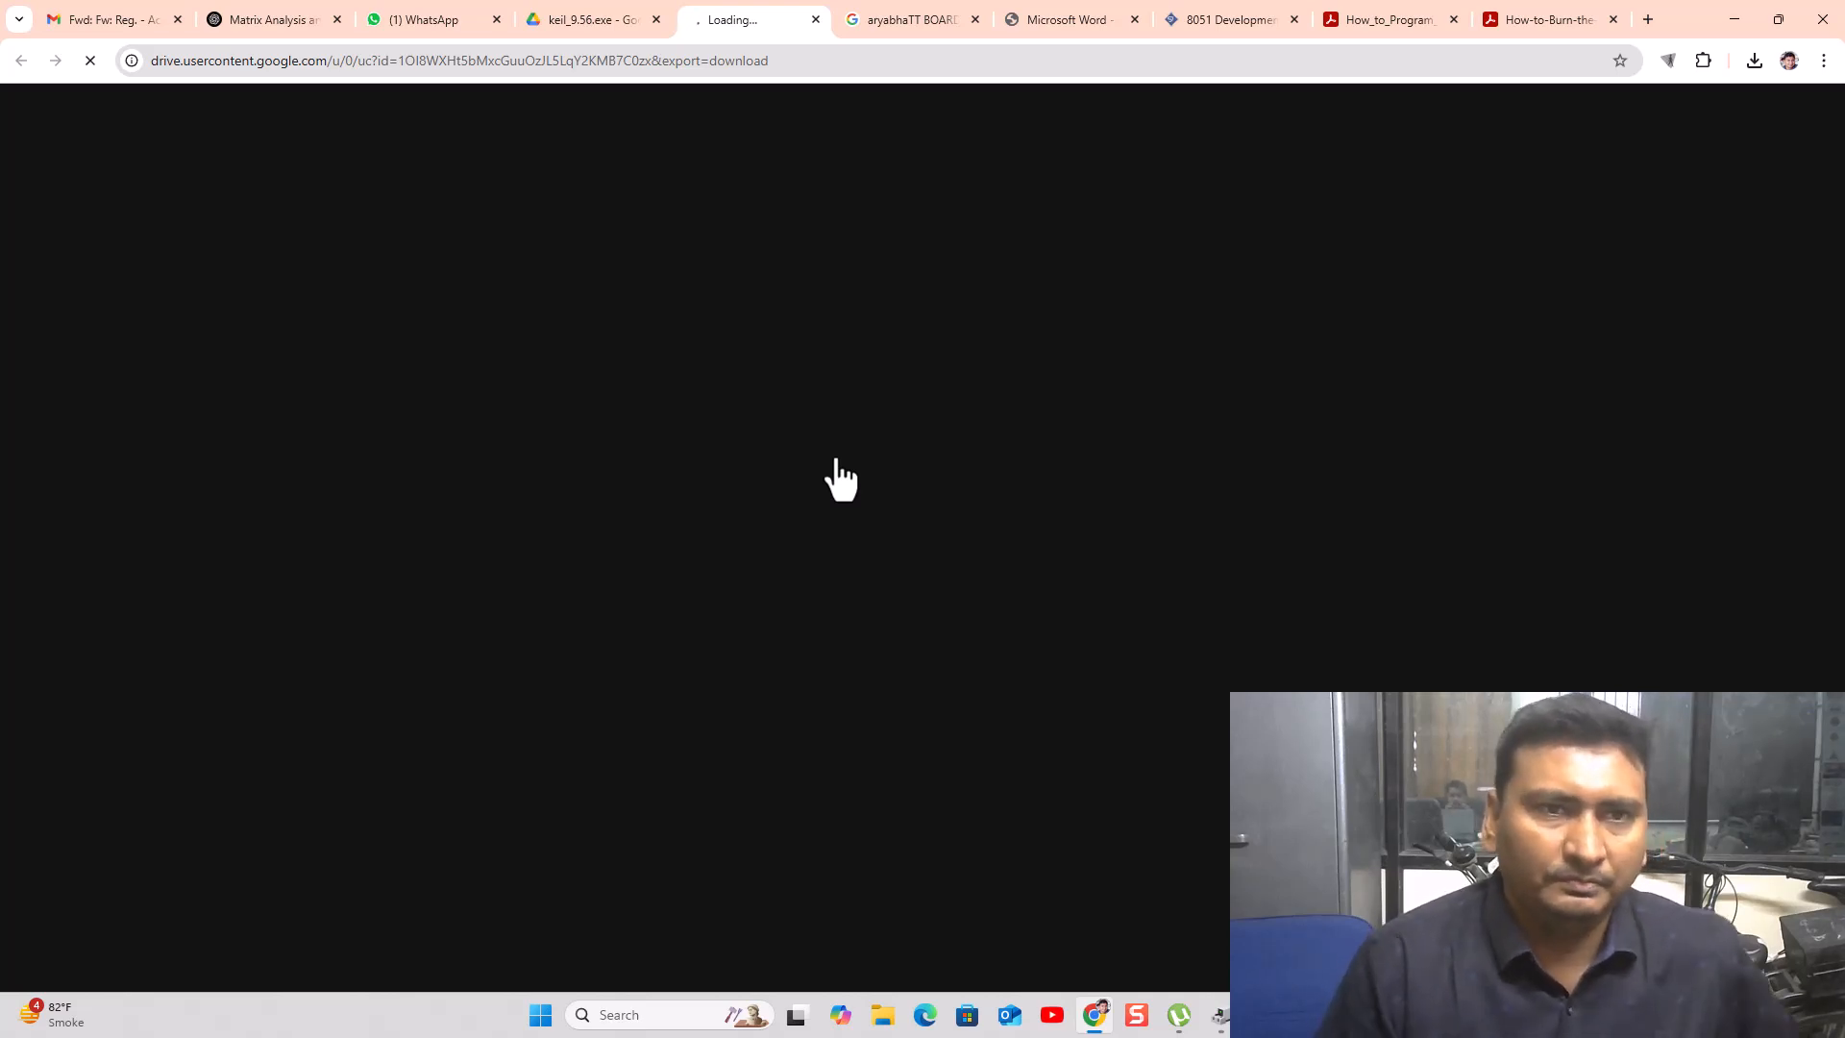
pyautogui.click(560, 15)
pyautogui.click(764, 16)
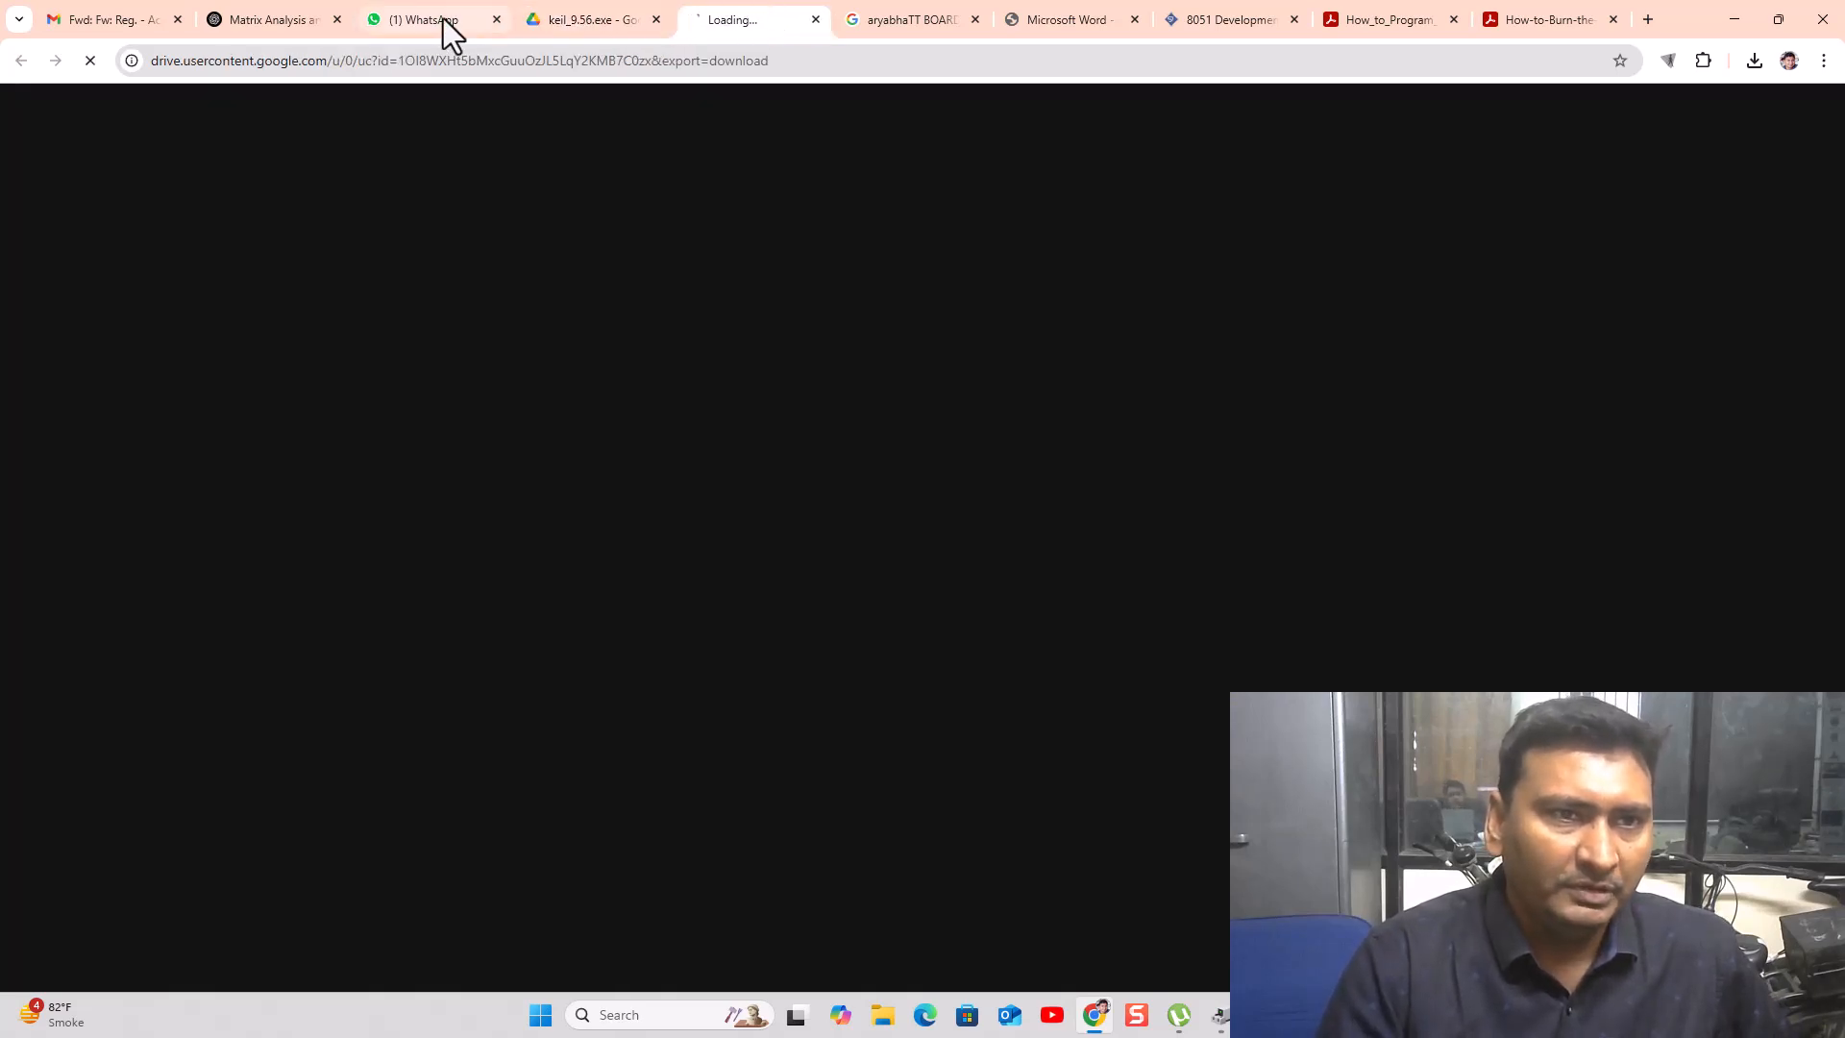
# - Close the 8051 Development Board product tab and return to the keil_9.56.exe page
pyautogui.click(1211, 22)
pyautogui.click(1295, 20)
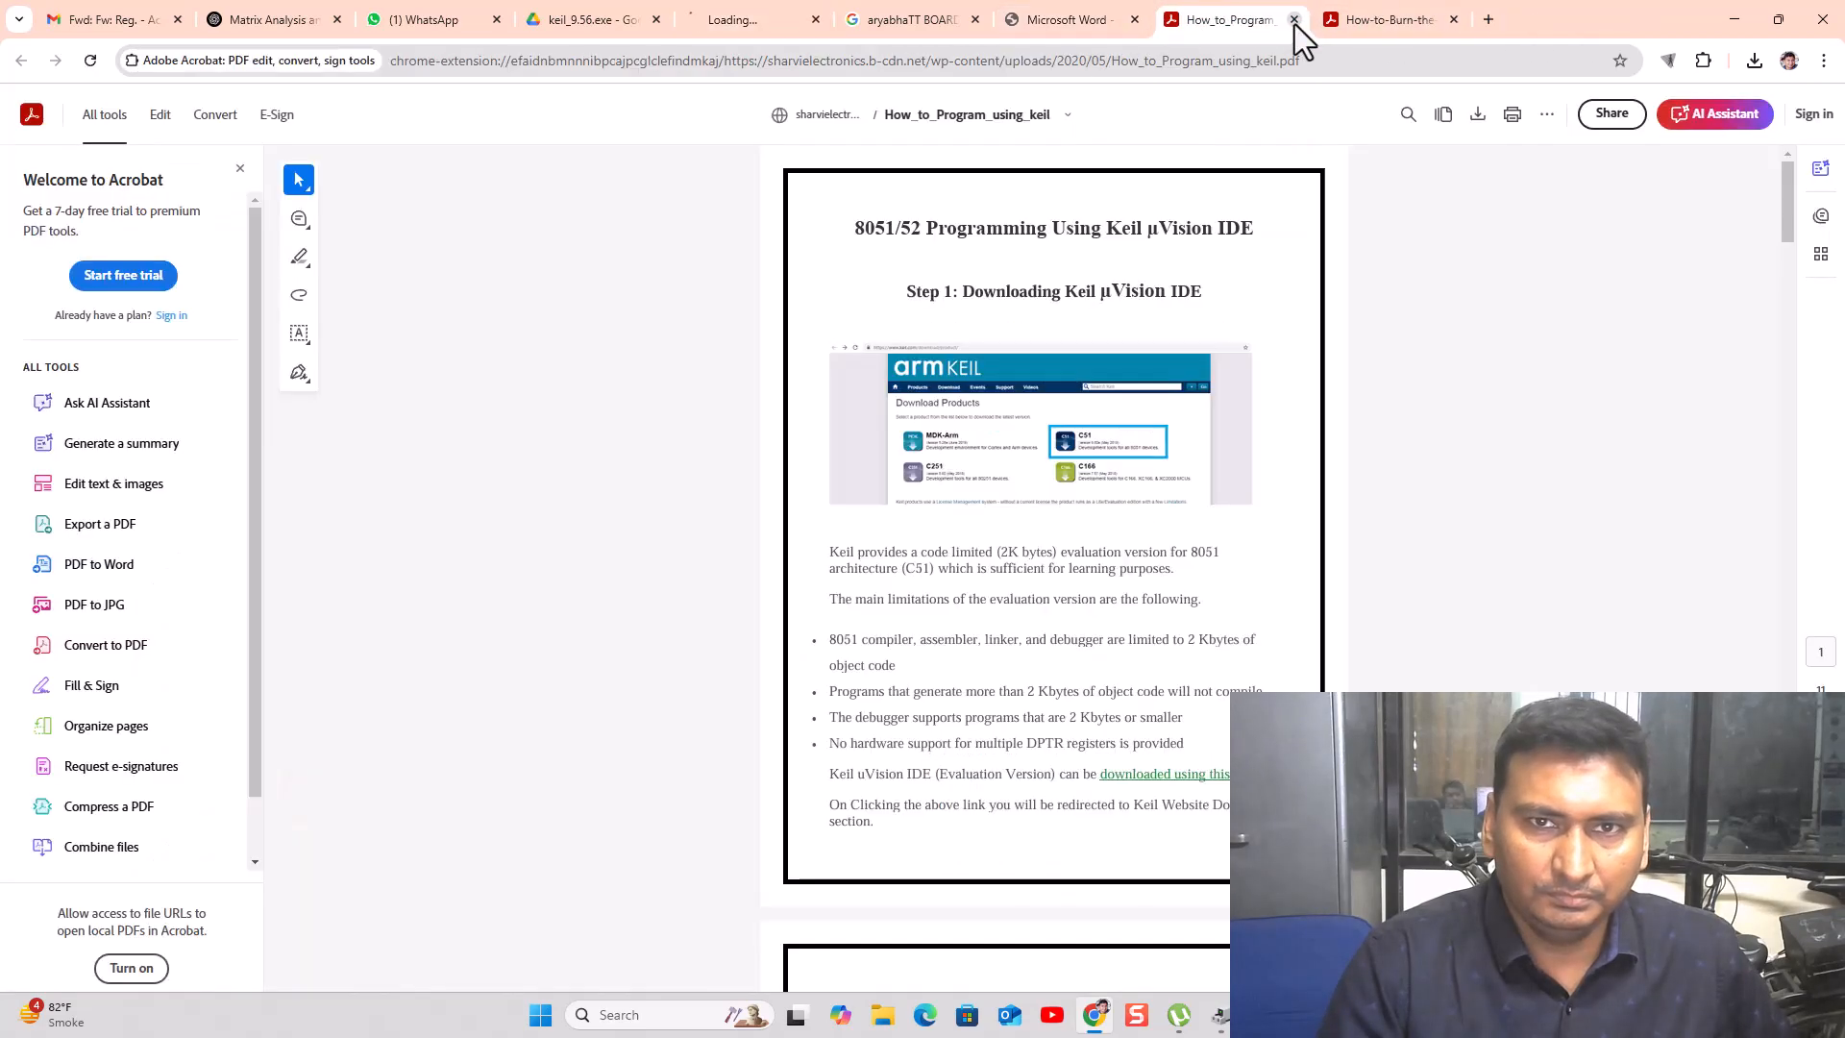
pyautogui.click(1062, 21)
pyautogui.click(903, 21)
pyautogui.click(725, 21)
pyautogui.click(569, 21)
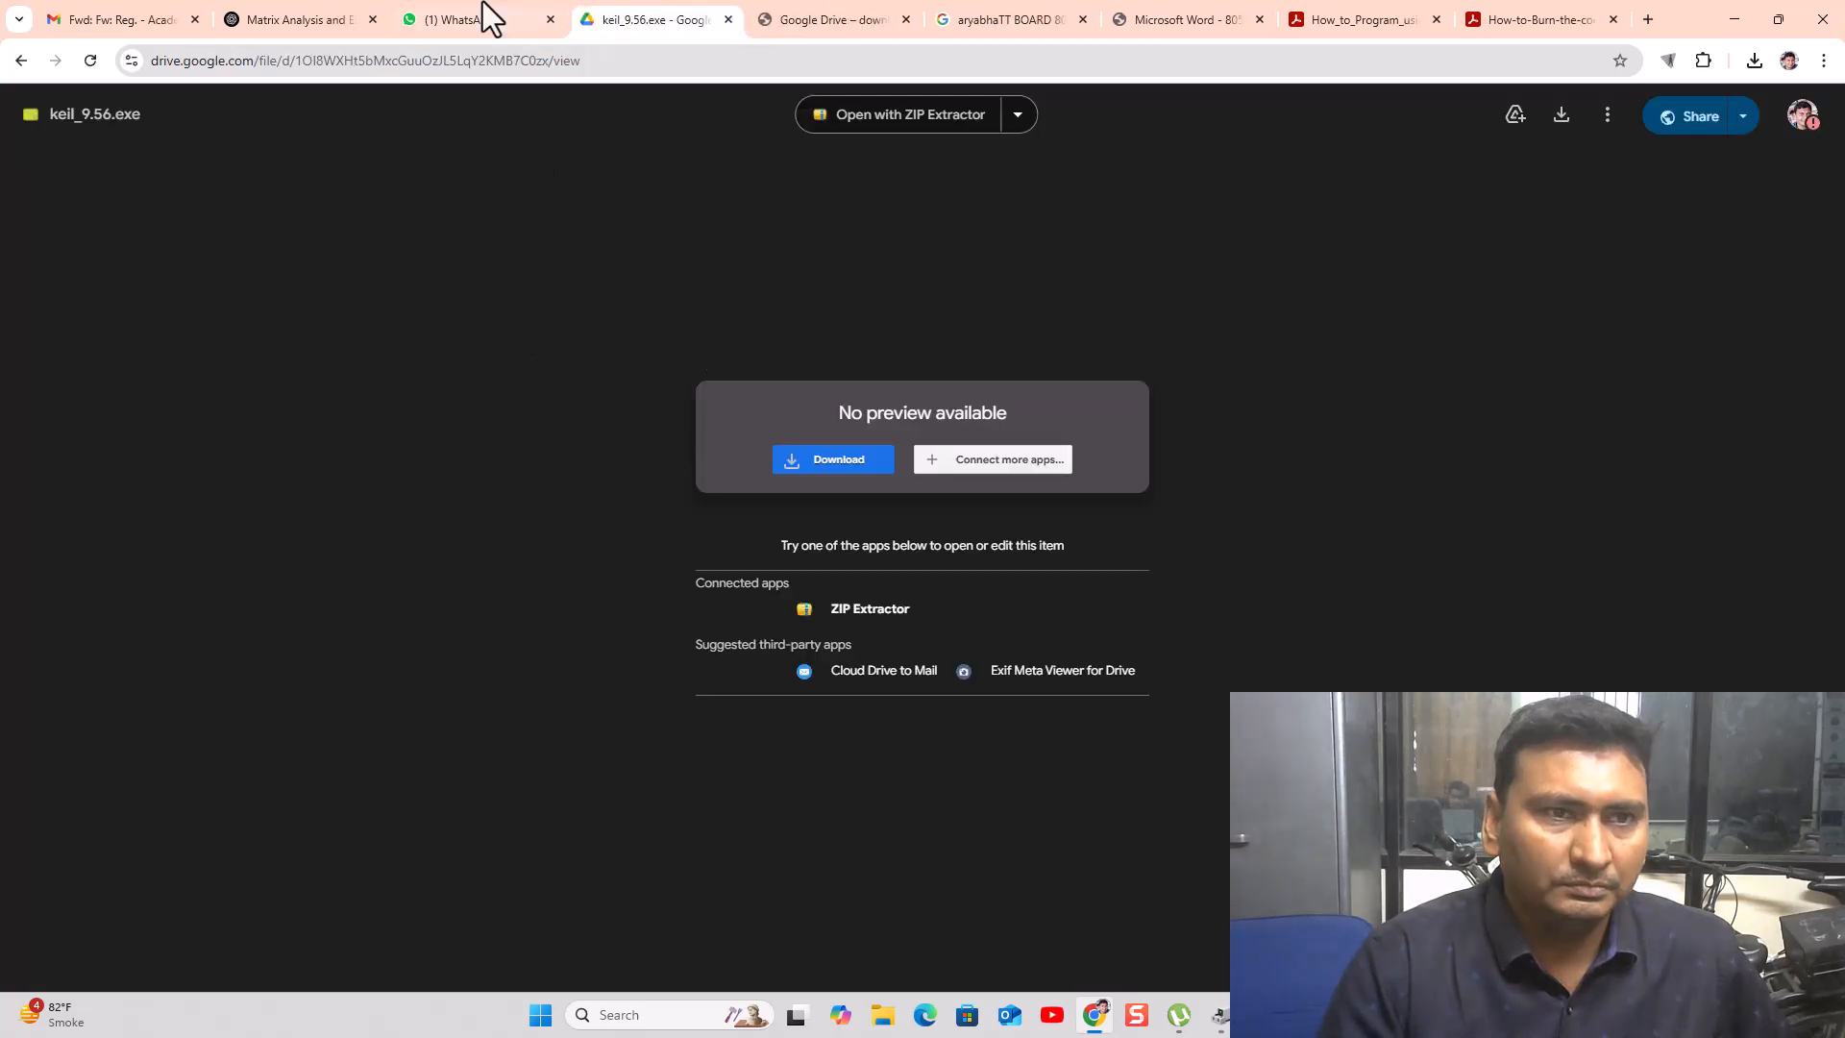
# - Confirm 'Download anyway' for keil_9.56.exe on Drive's virus-scan warning page
pyautogui.click(803, 12)
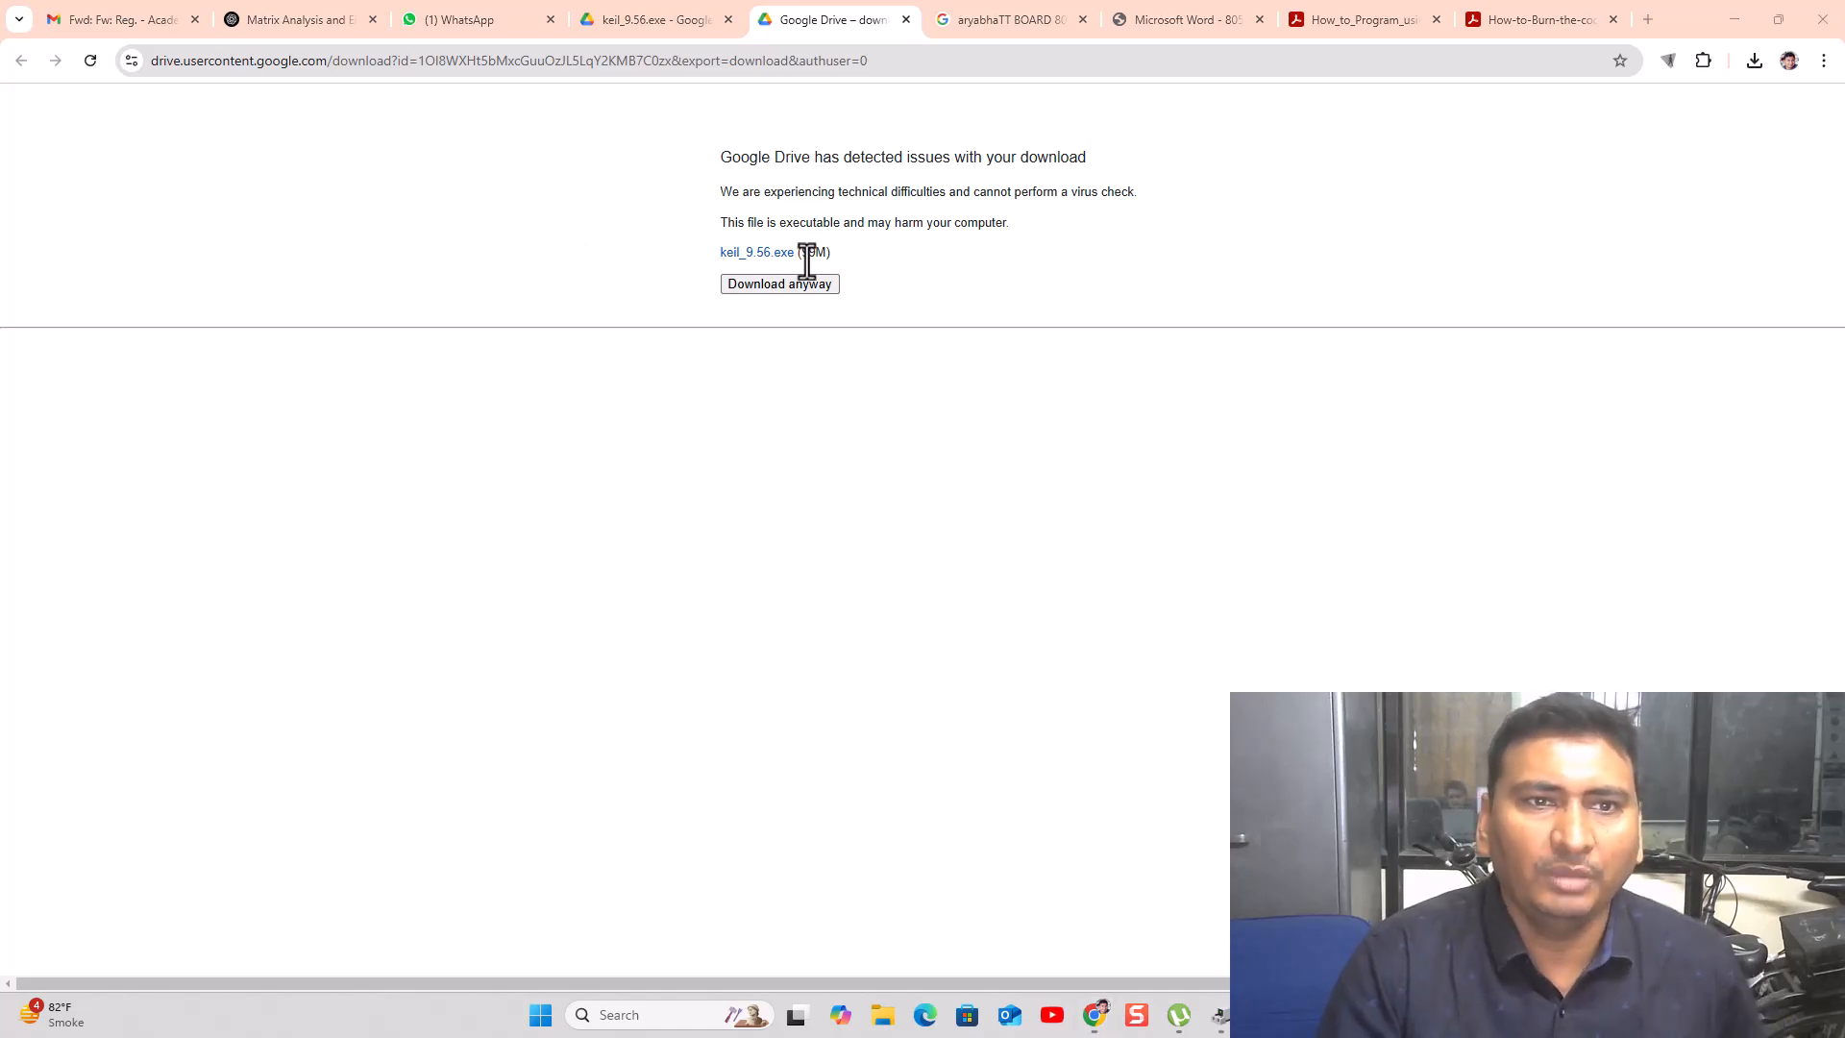
pyautogui.click(776, 283)
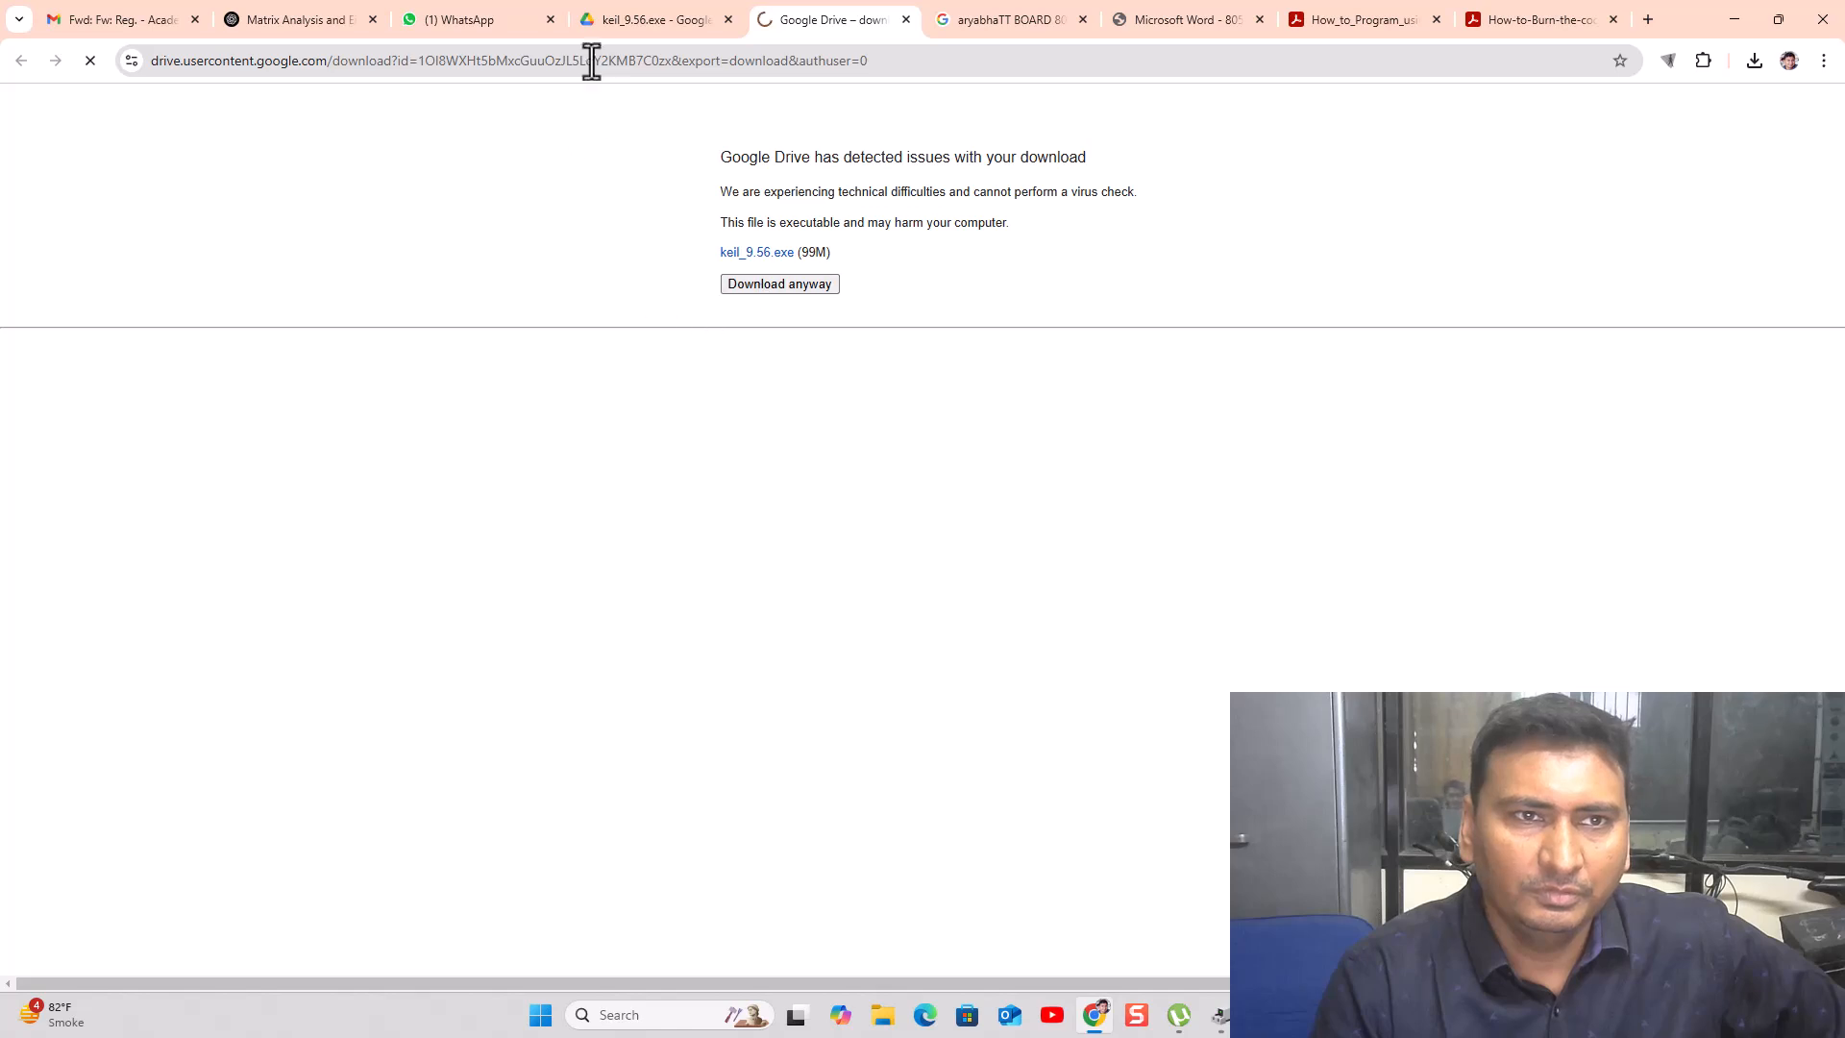
pyautogui.click(620, 19)
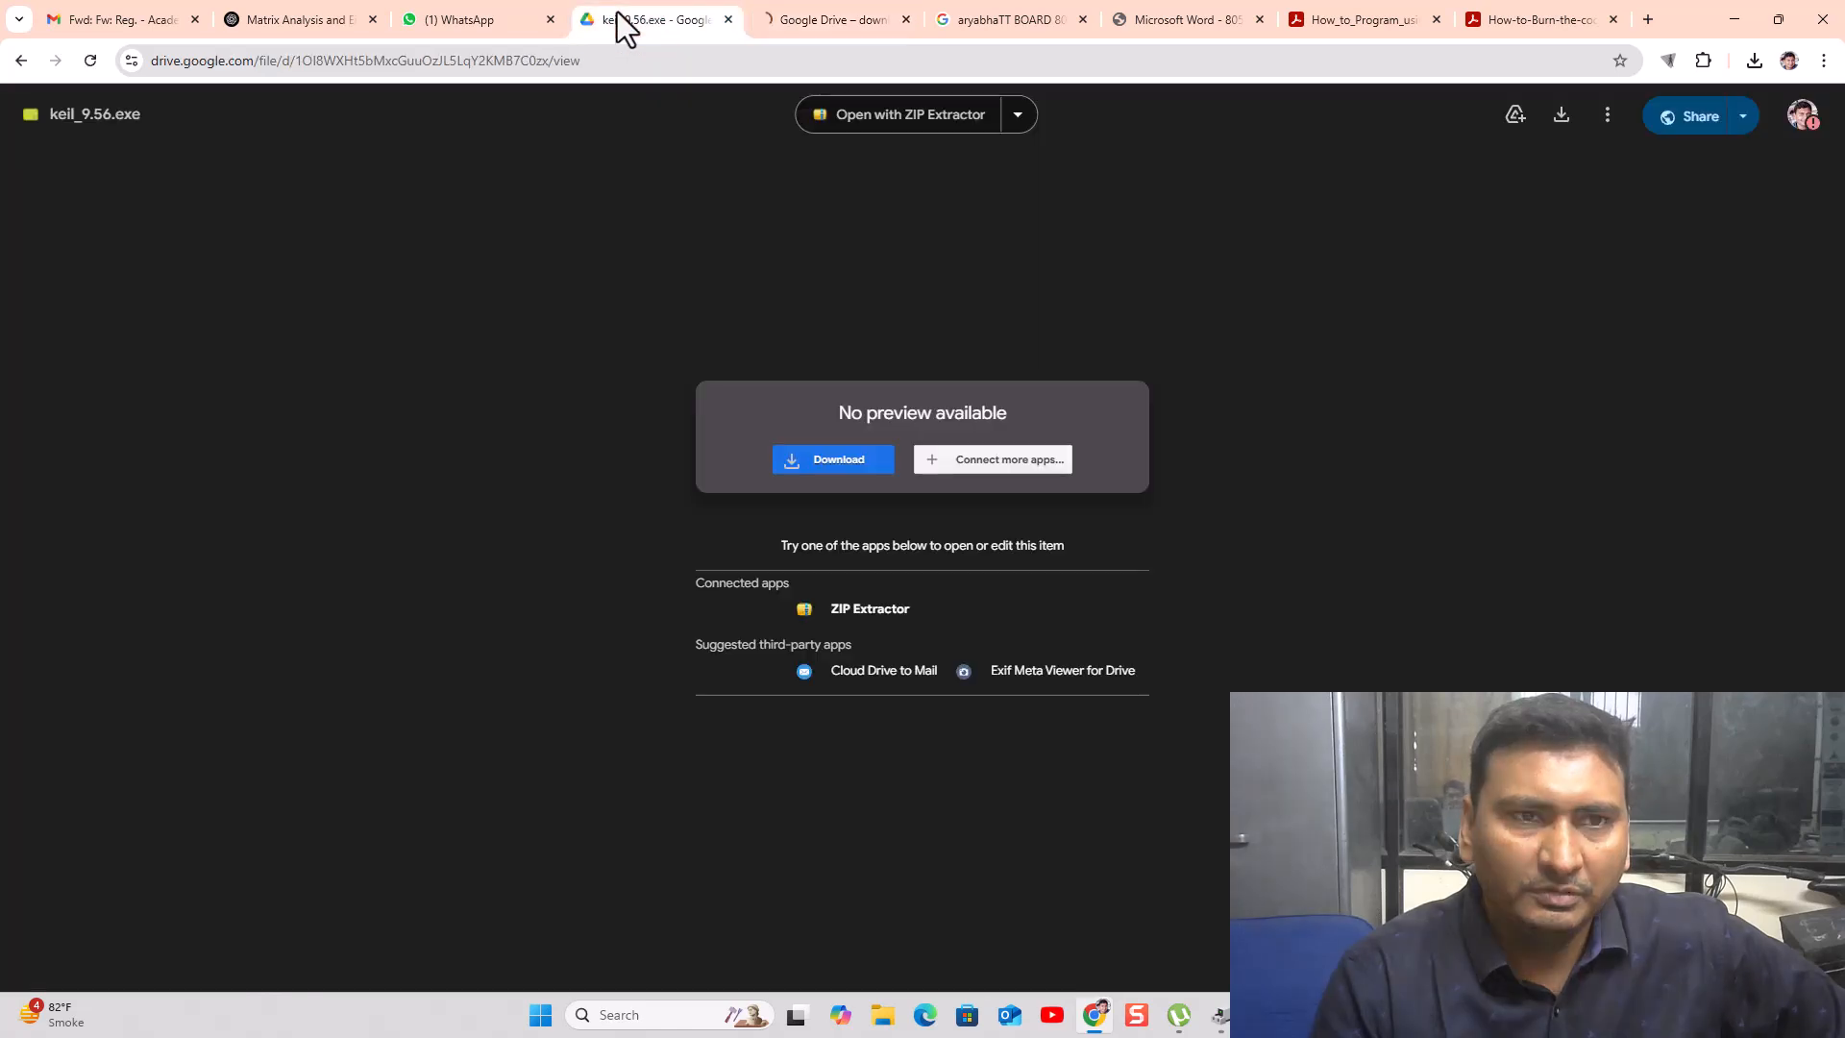
# - Start downloading progisp168.zip from the PROGISP Drive link and check recent downloads
pyautogui.click(18, 63)
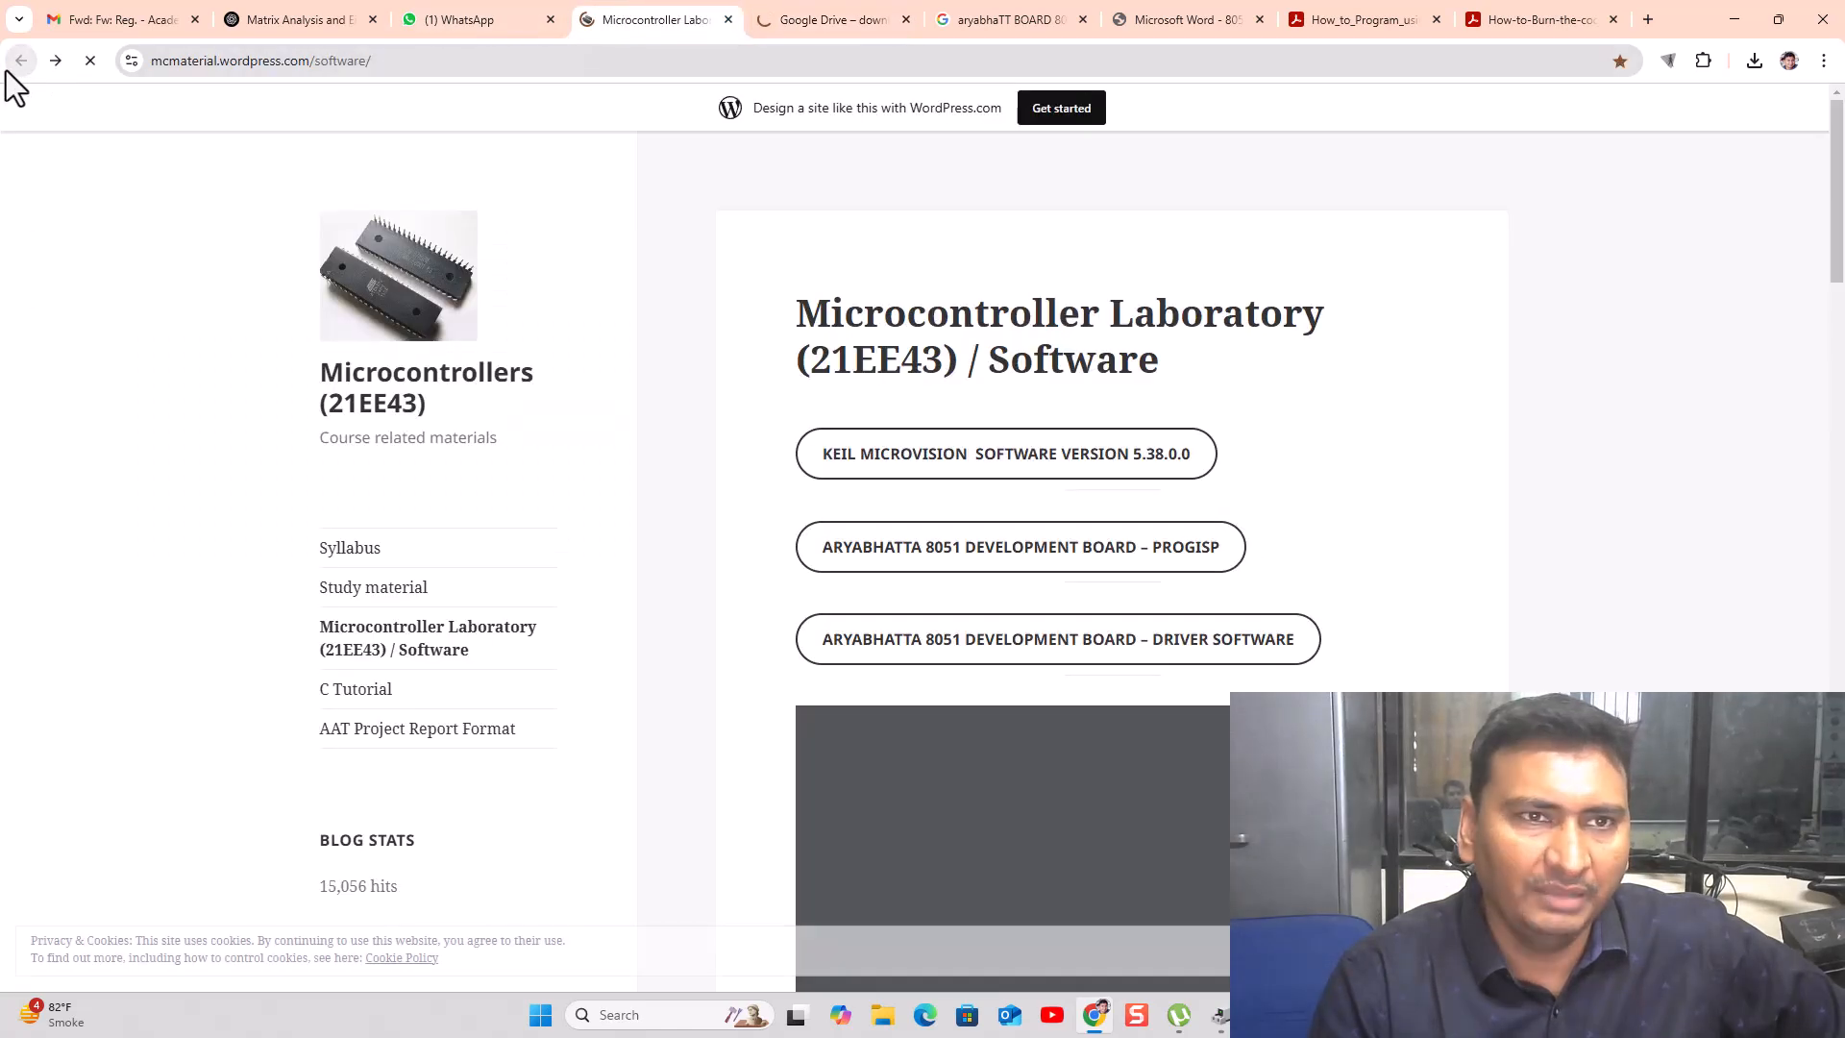
pyautogui.click(1163, 546)
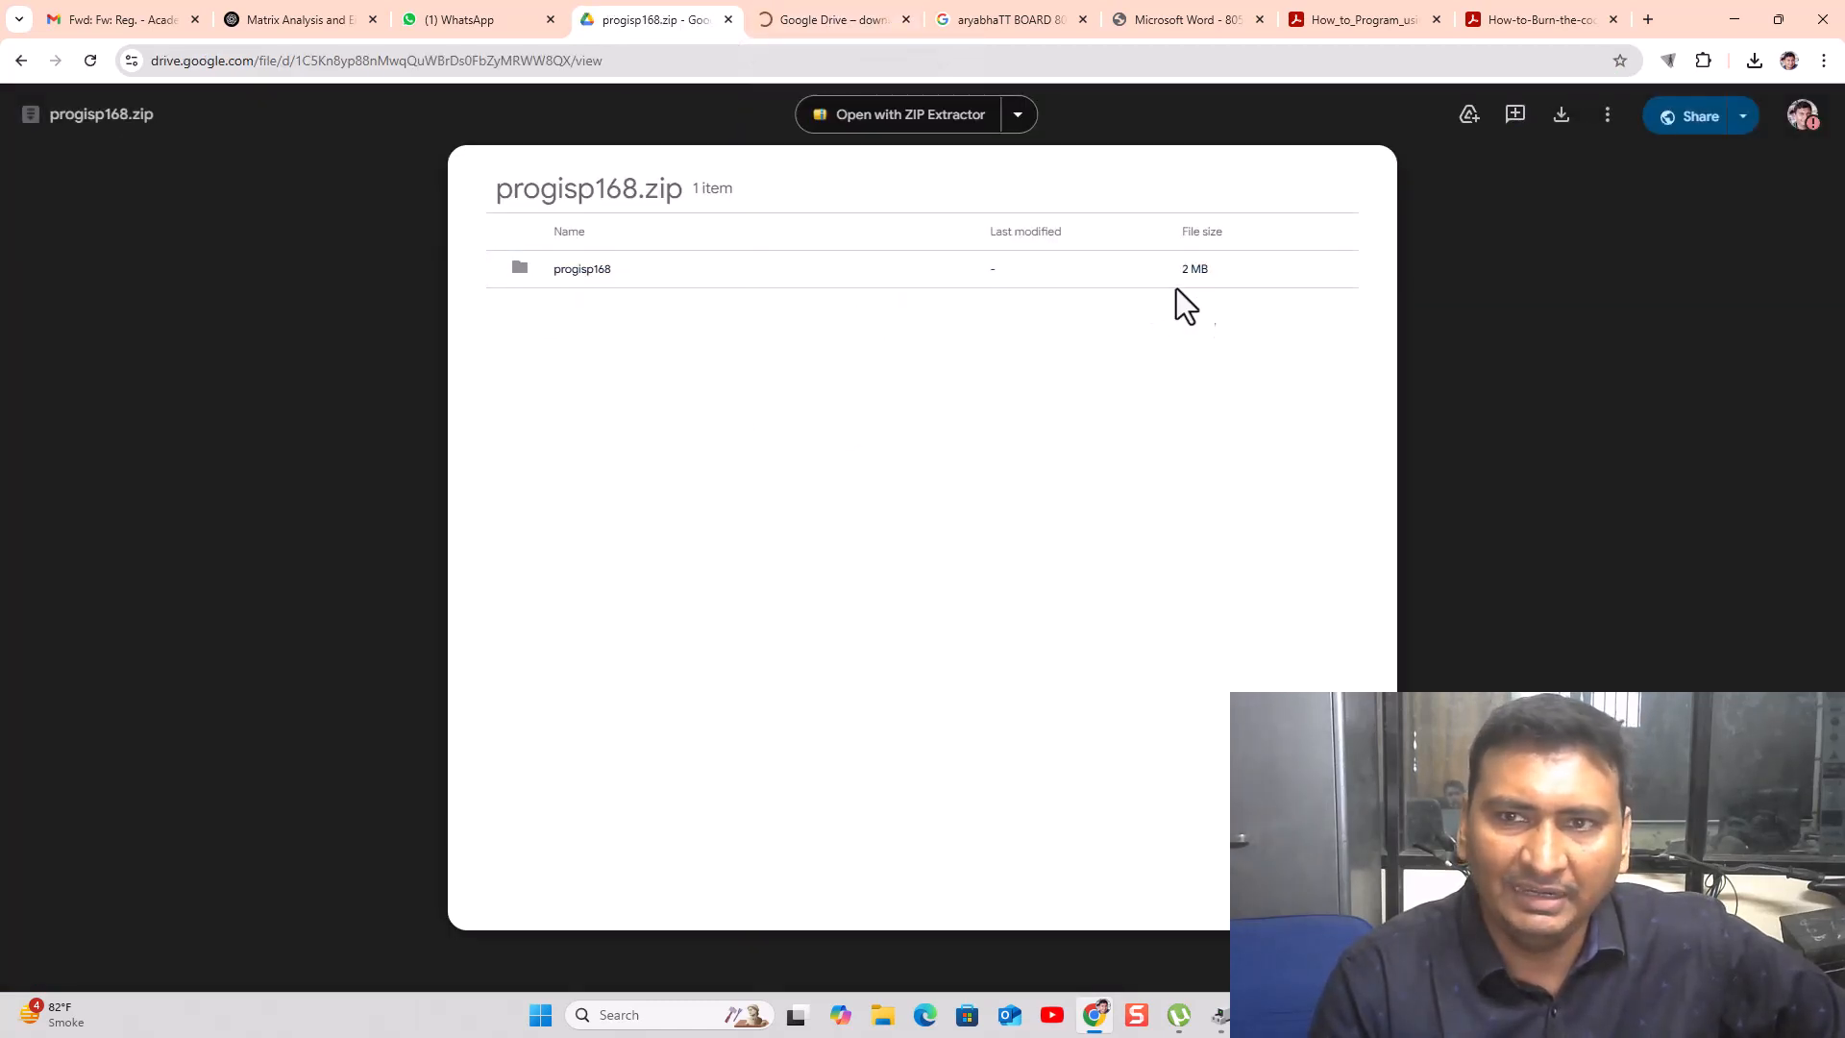
pyautogui.click(1563, 116)
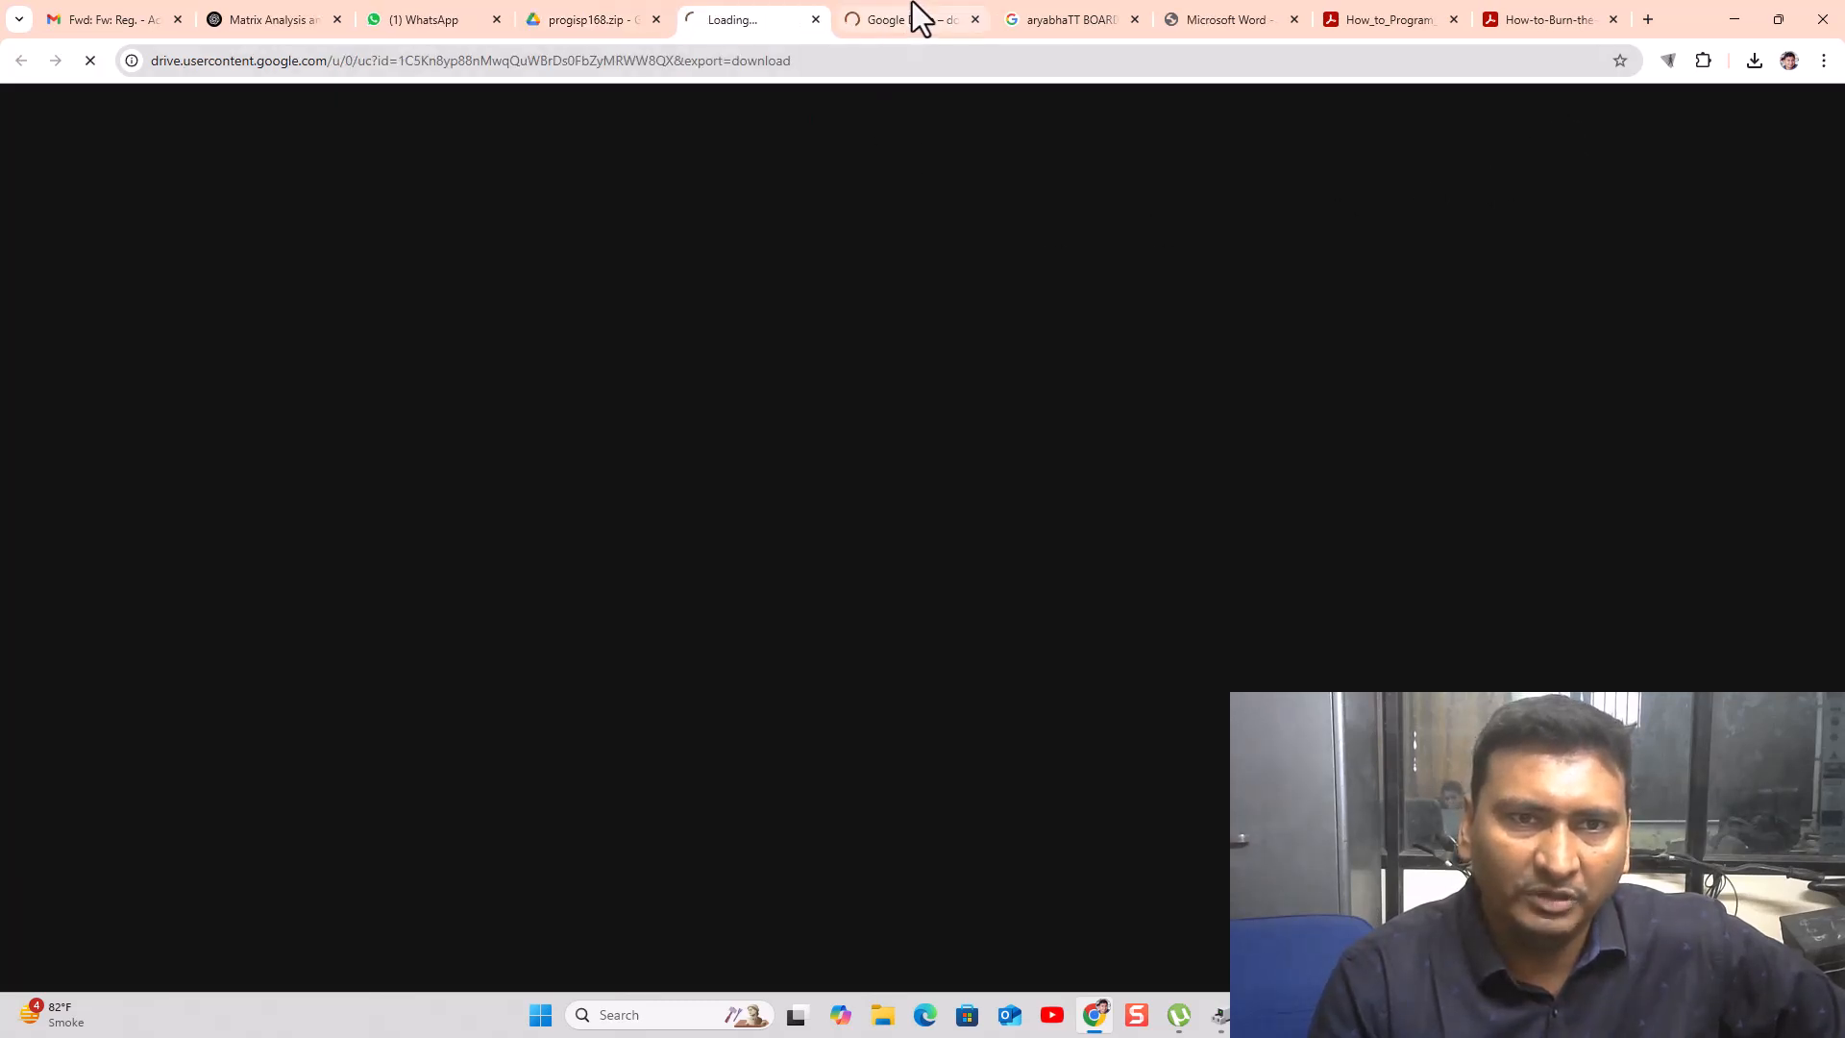
pyautogui.click(913, 2)
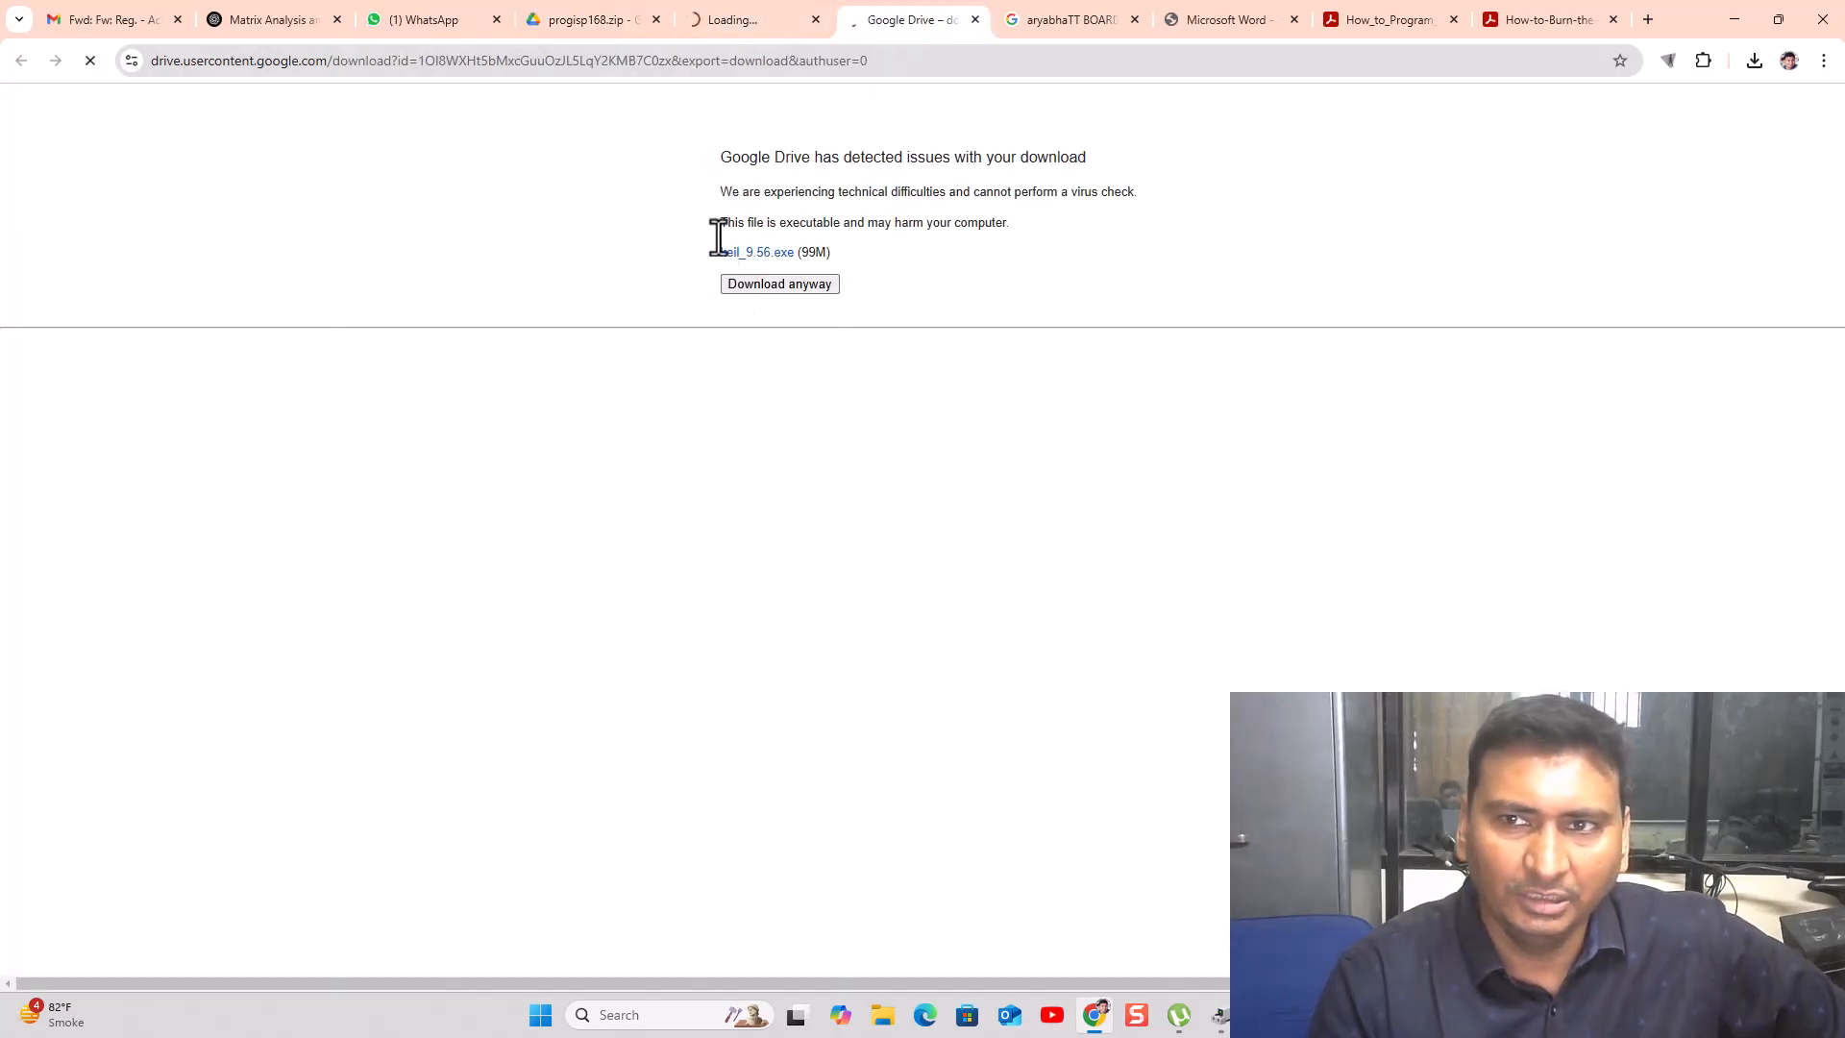
pyautogui.click(737, 9)
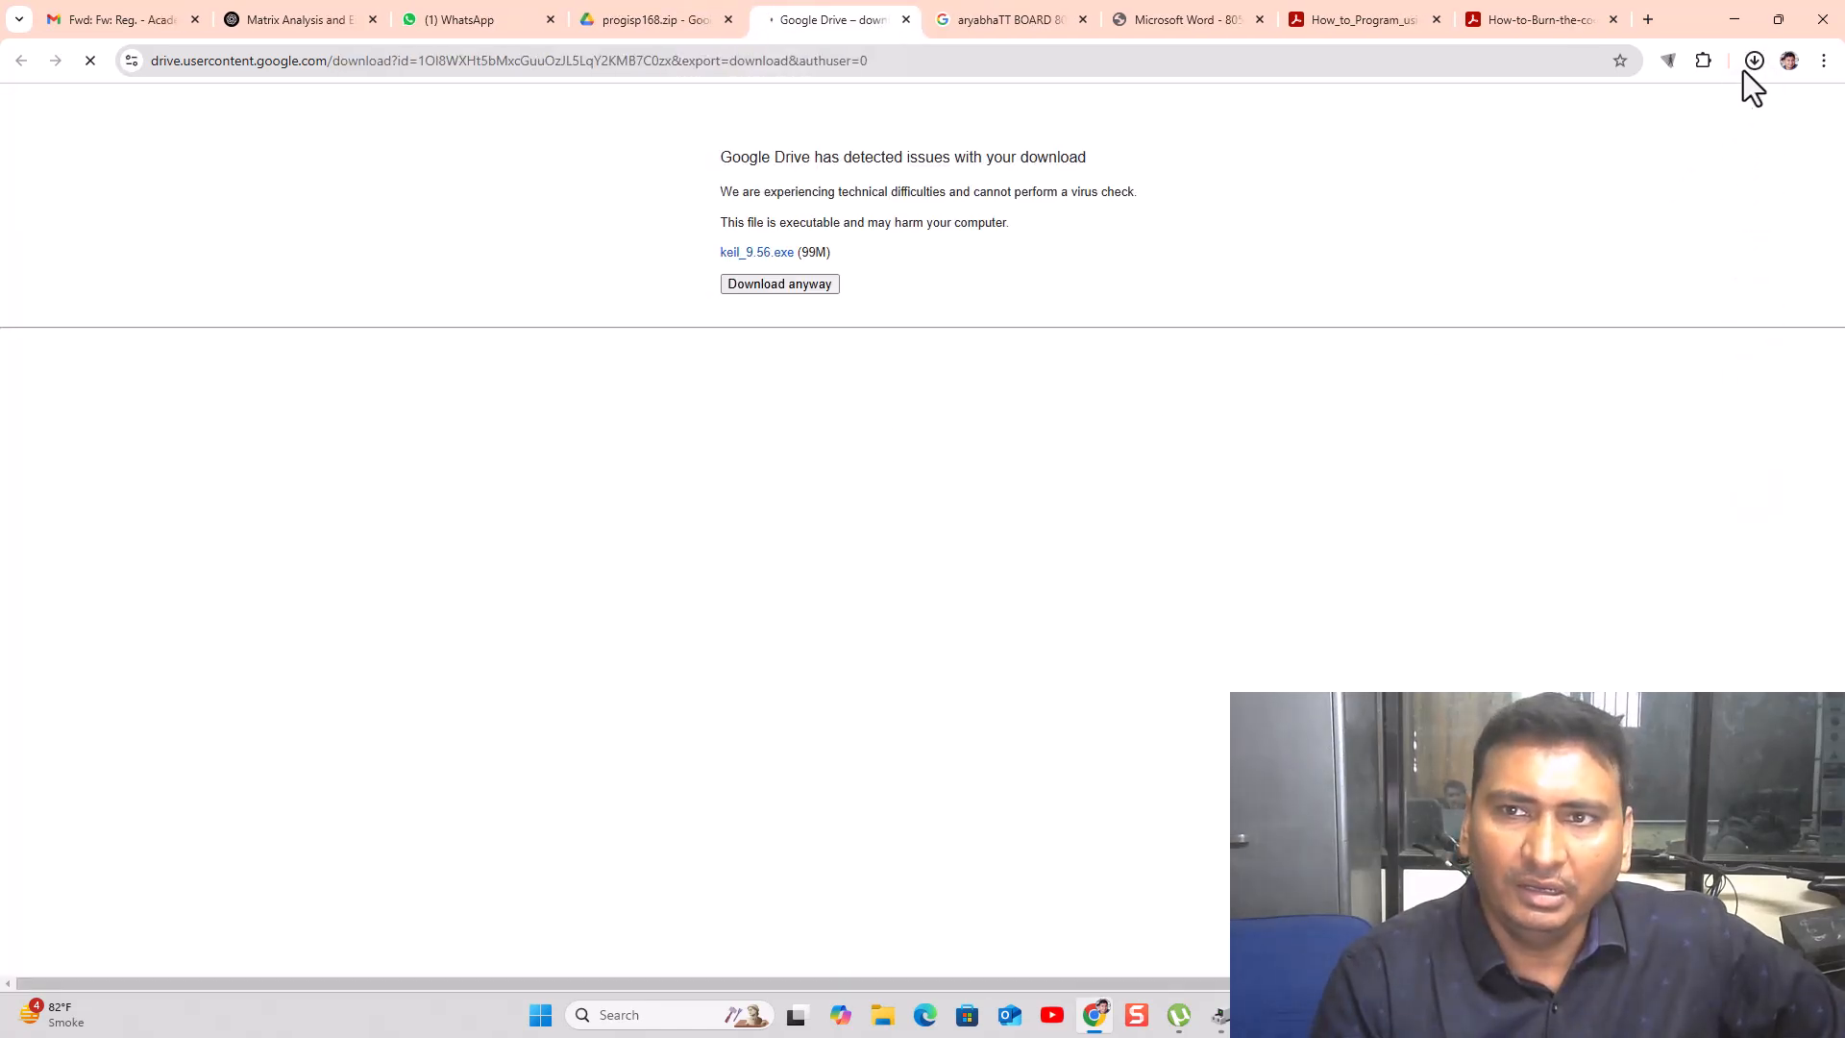
pyautogui.click(1748, 66)
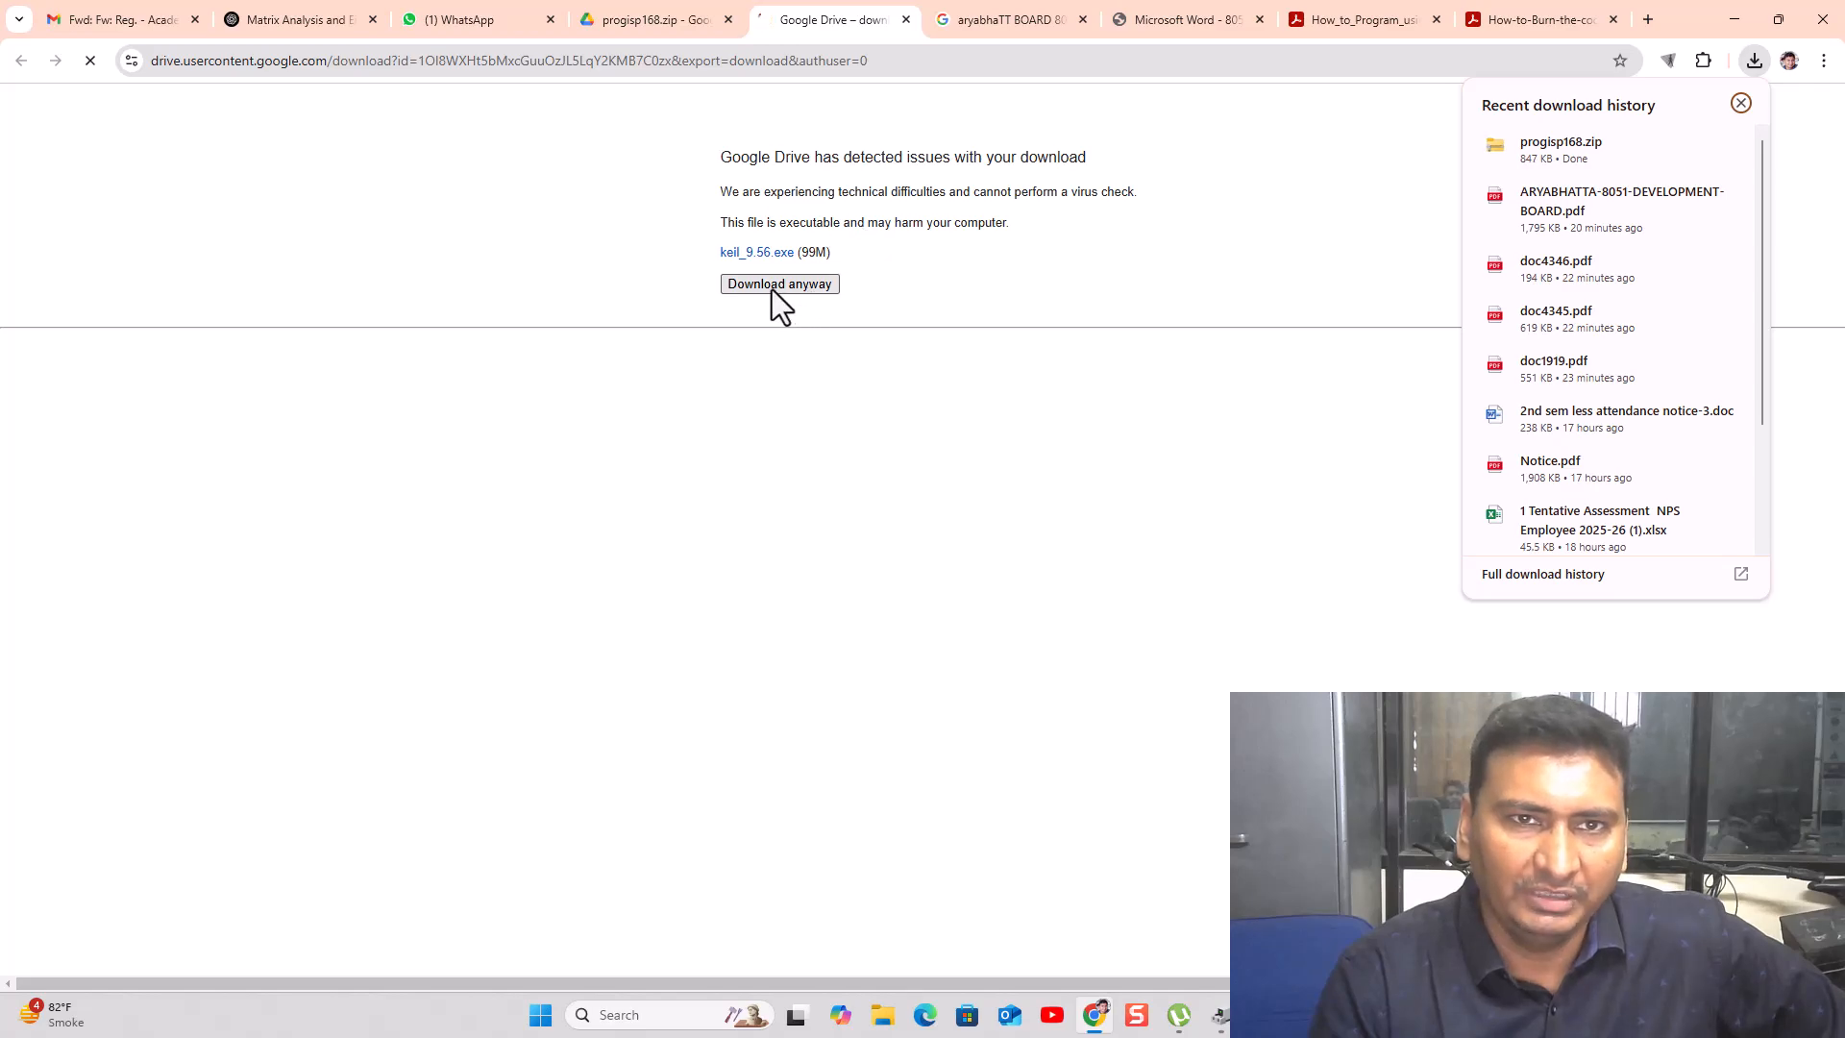
# - Close the aryabhaTT search tab, check keil_9.56.exe progress, and return to progisp168.zip
pyautogui.click(990, 19)
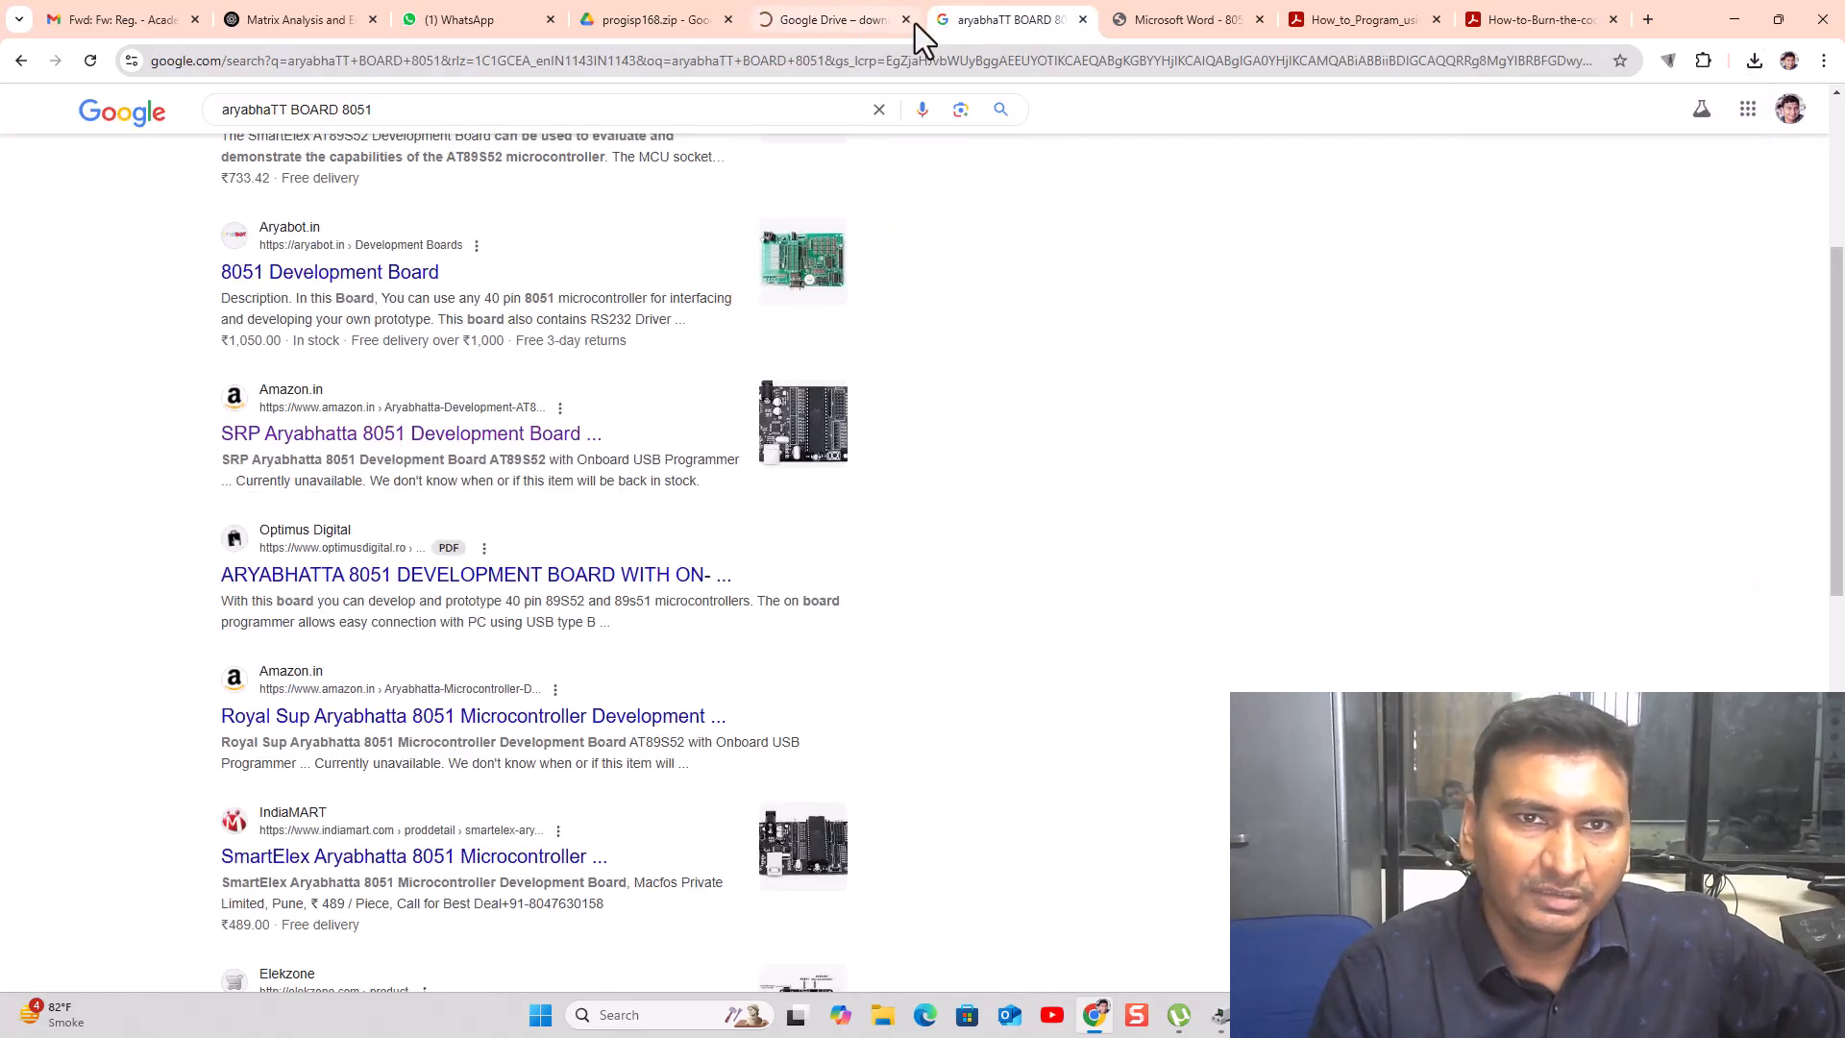
pyautogui.click(1084, 19)
pyautogui.click(808, 19)
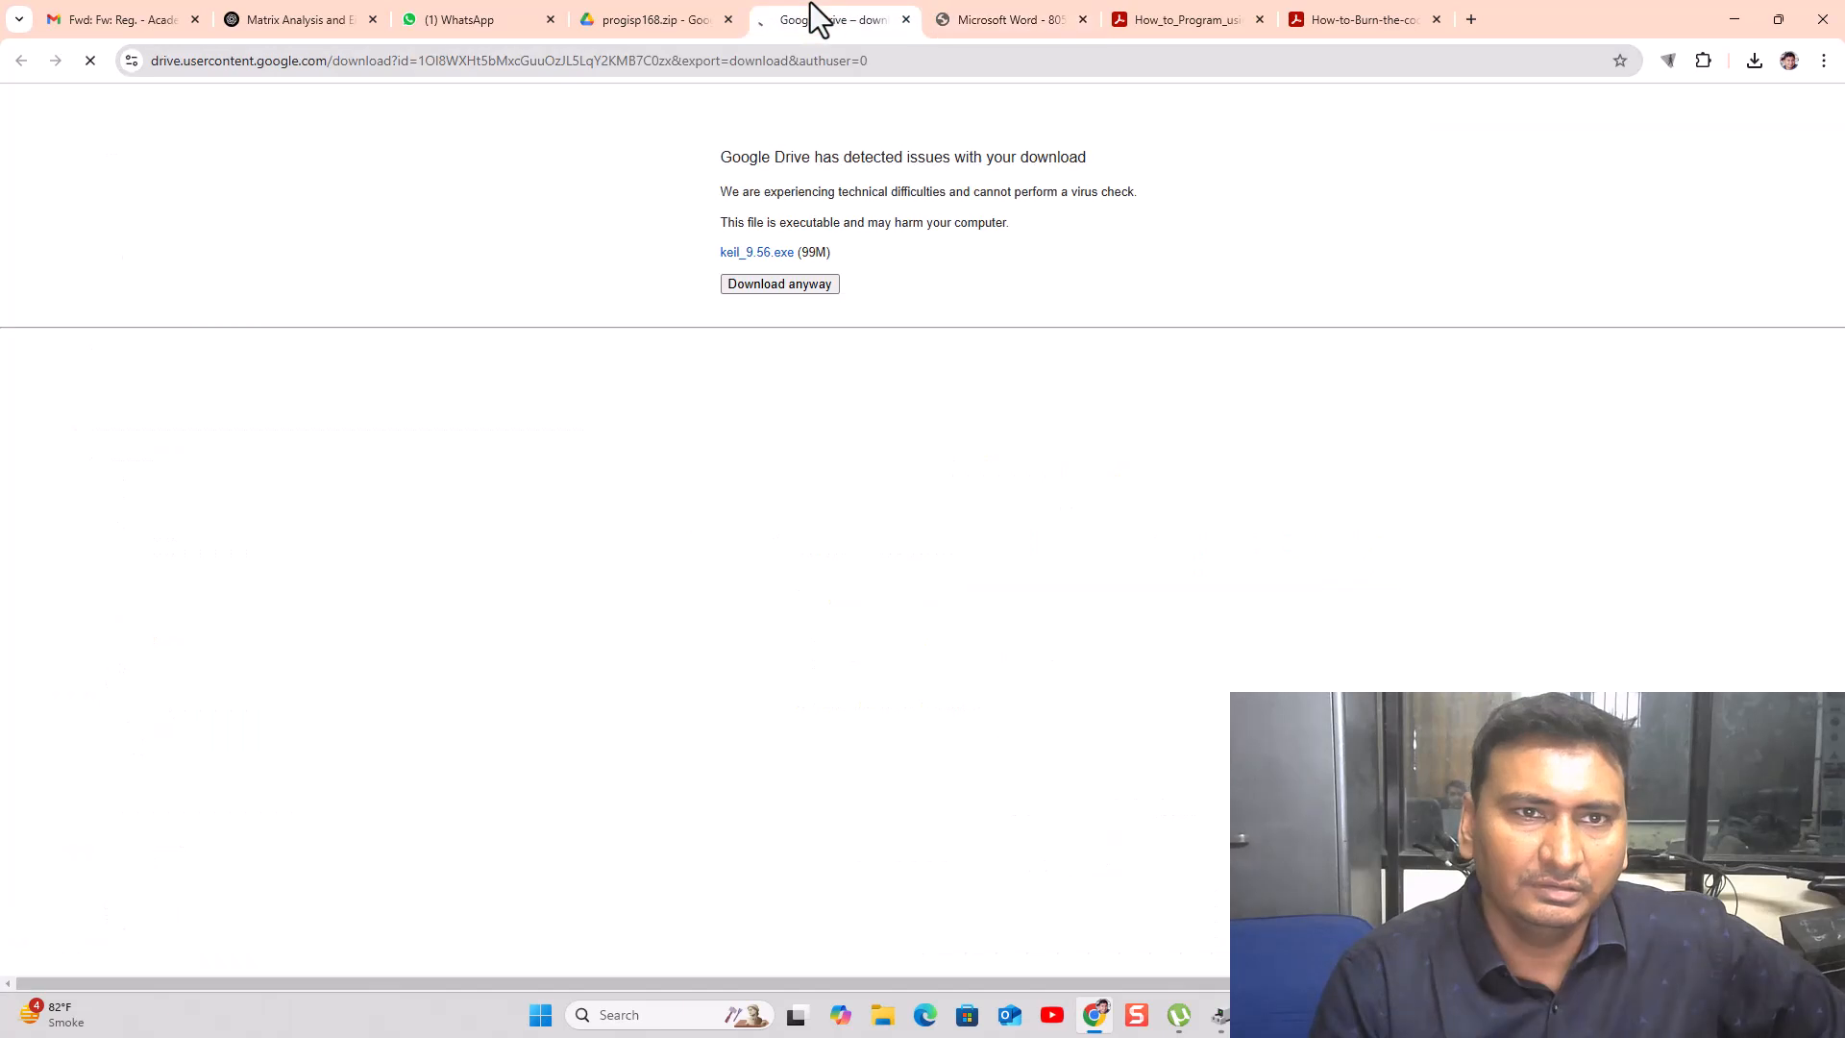
pyautogui.click(1753, 61)
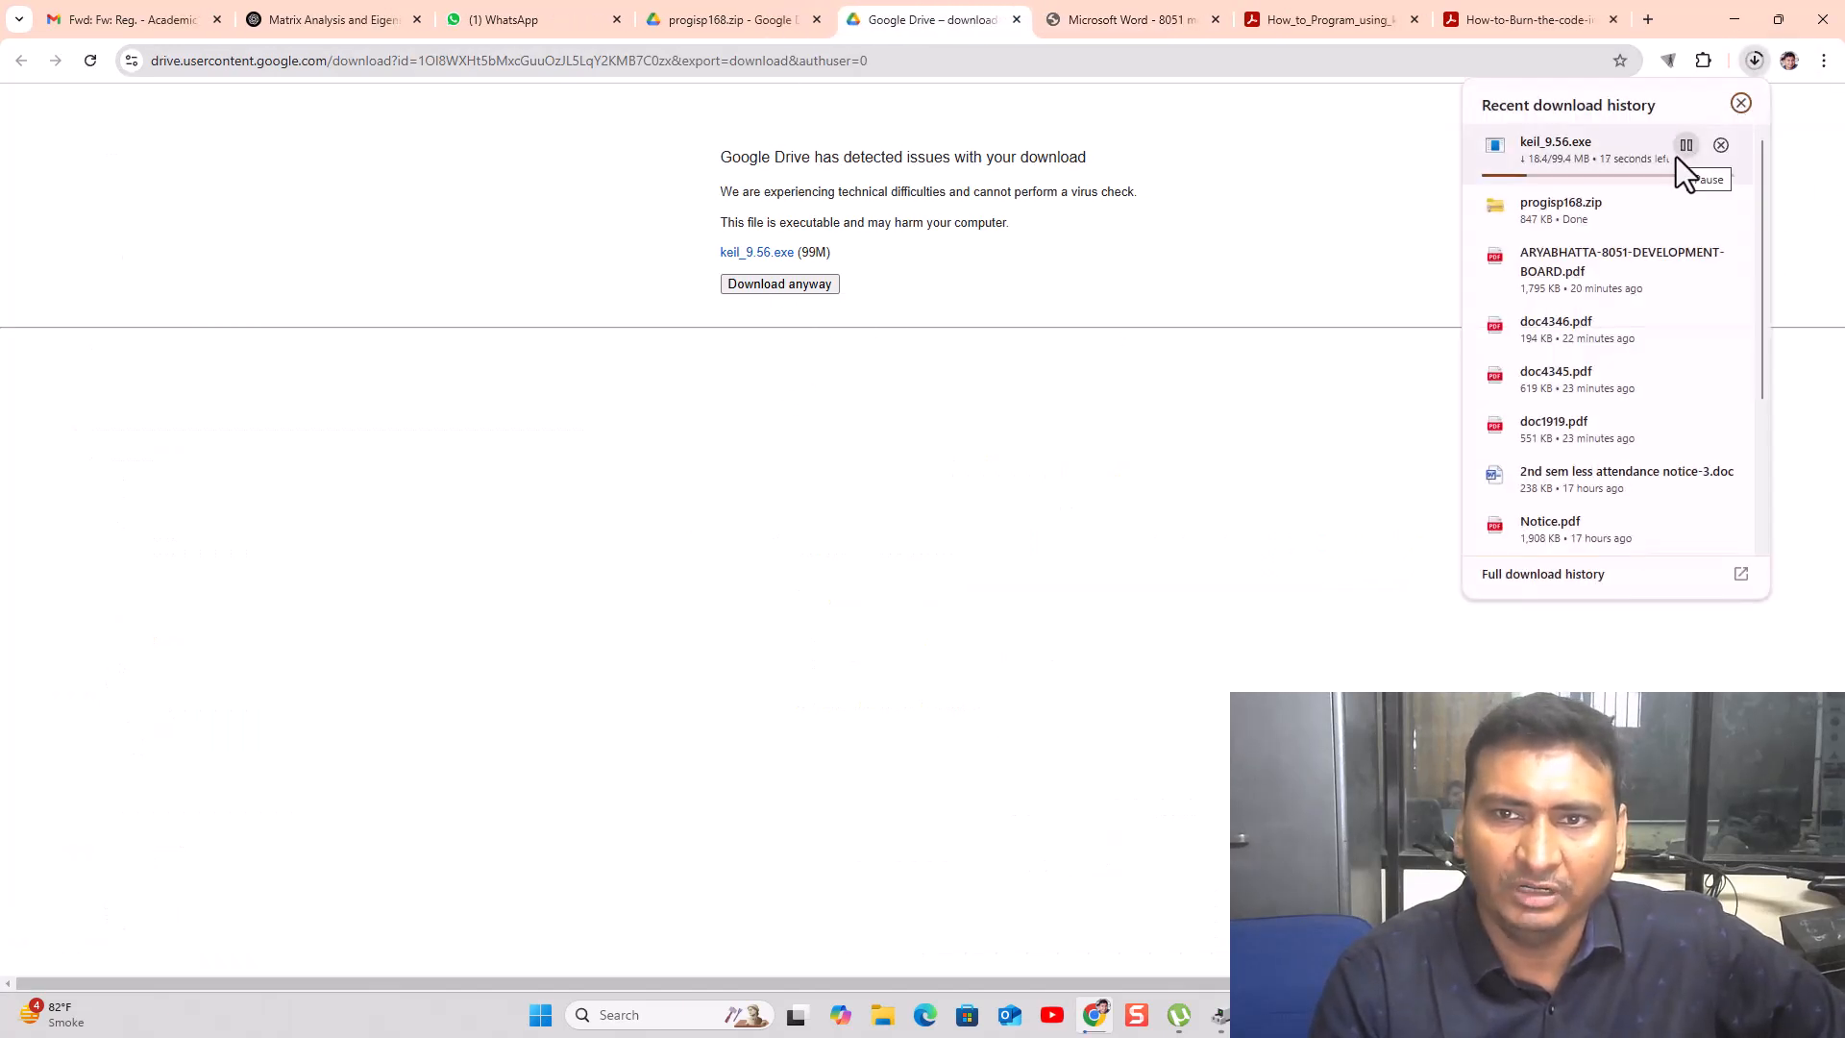
pyautogui.click(733, 27)
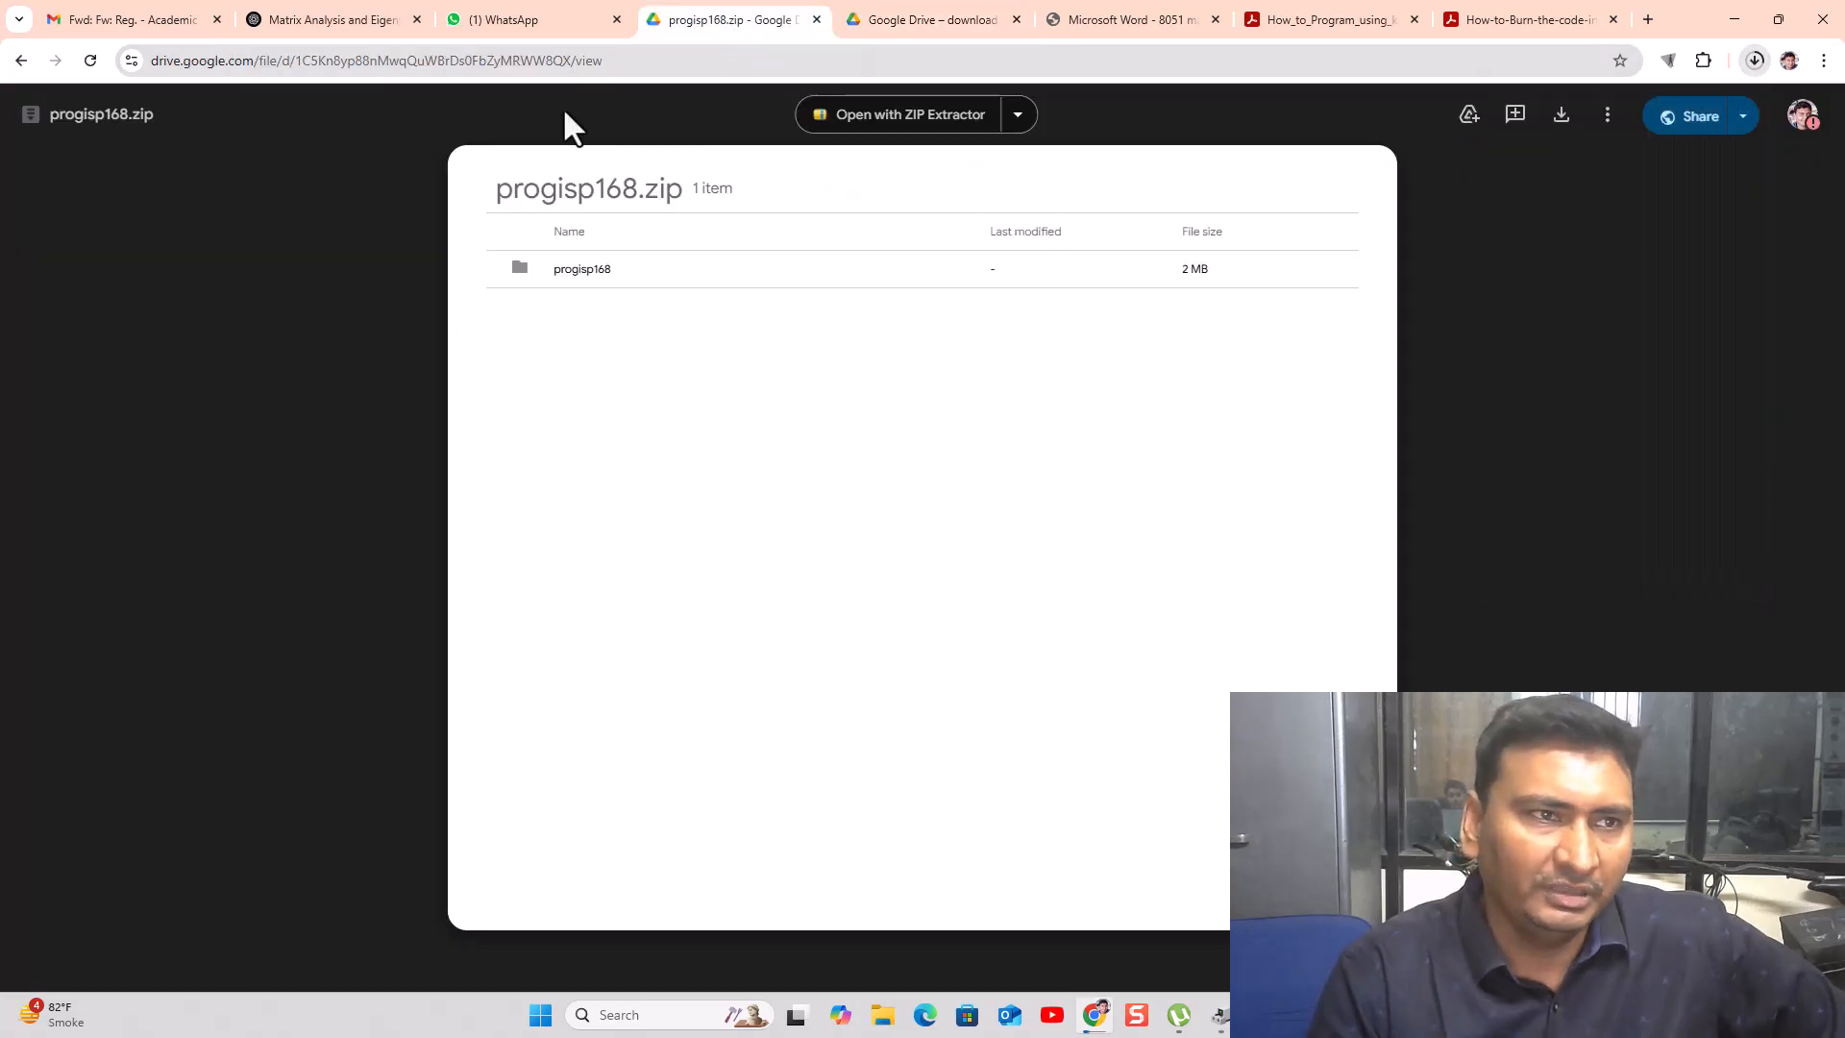
# - Download 8051_isp.zip from the driver software link, then return to the software page
pyautogui.click(20, 62)
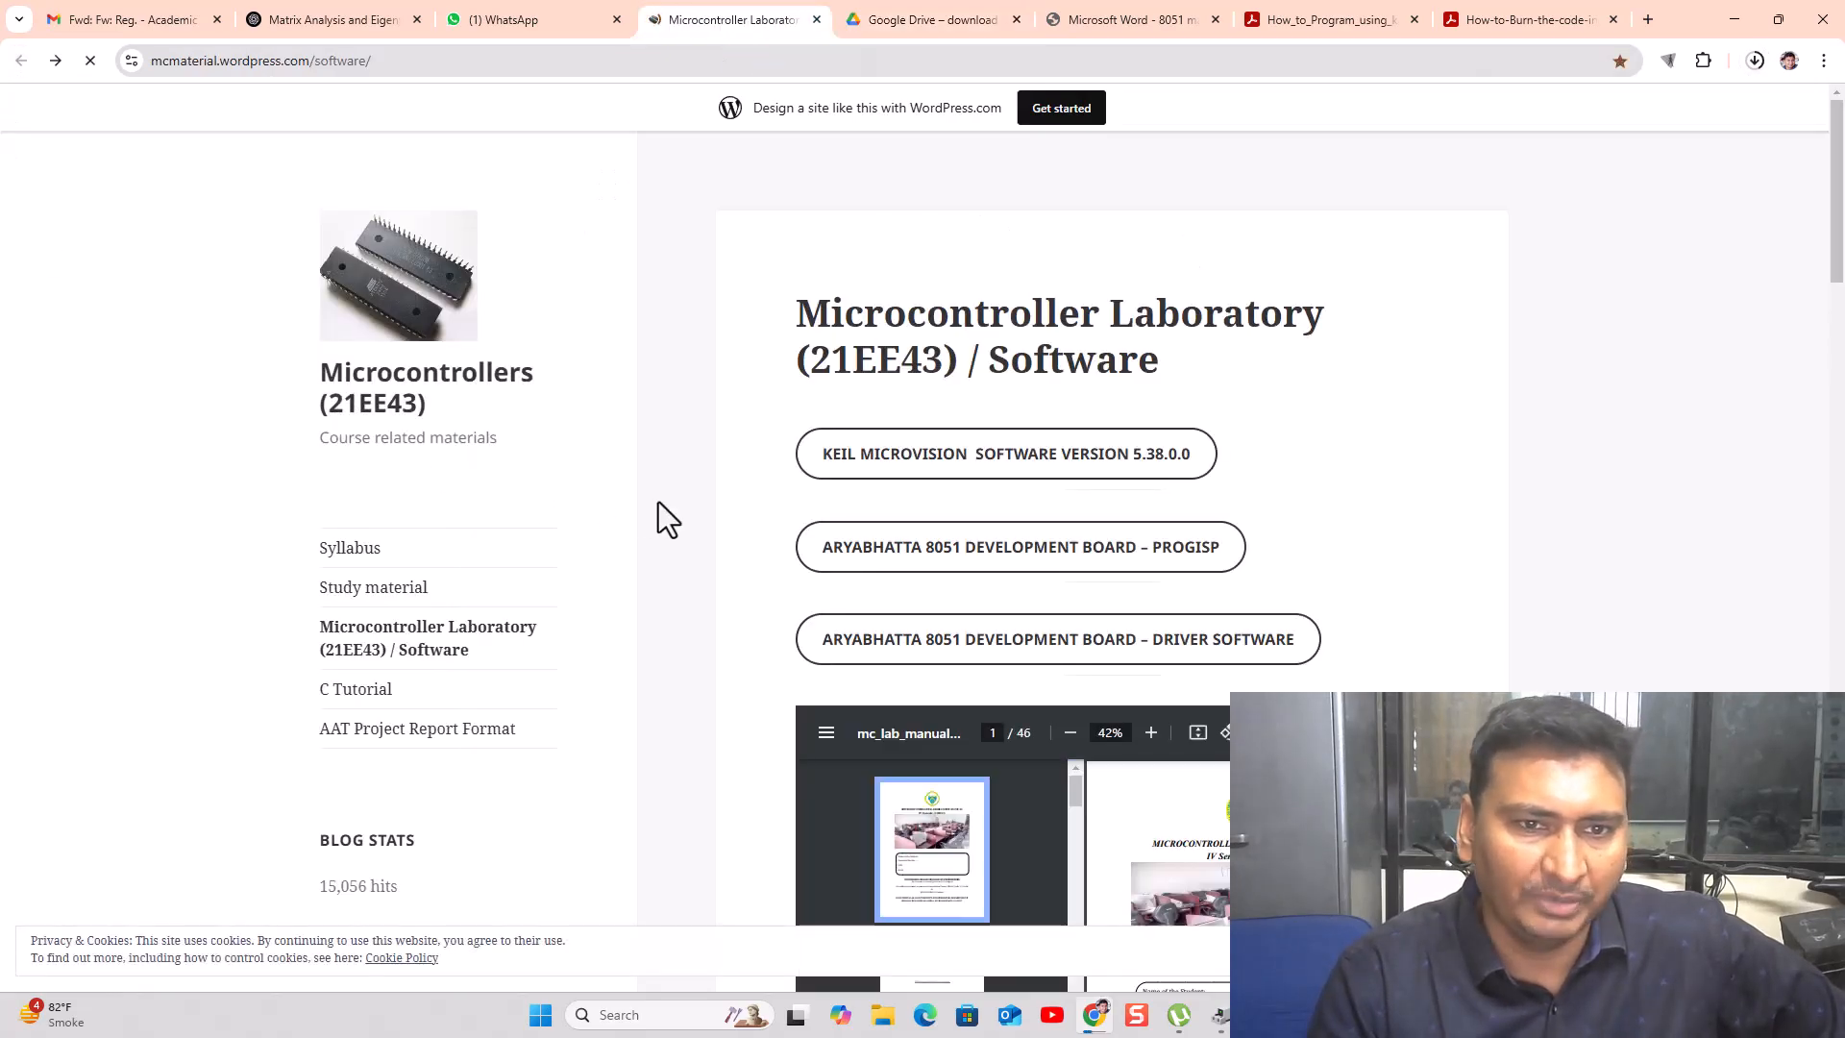
pyautogui.click(1182, 563)
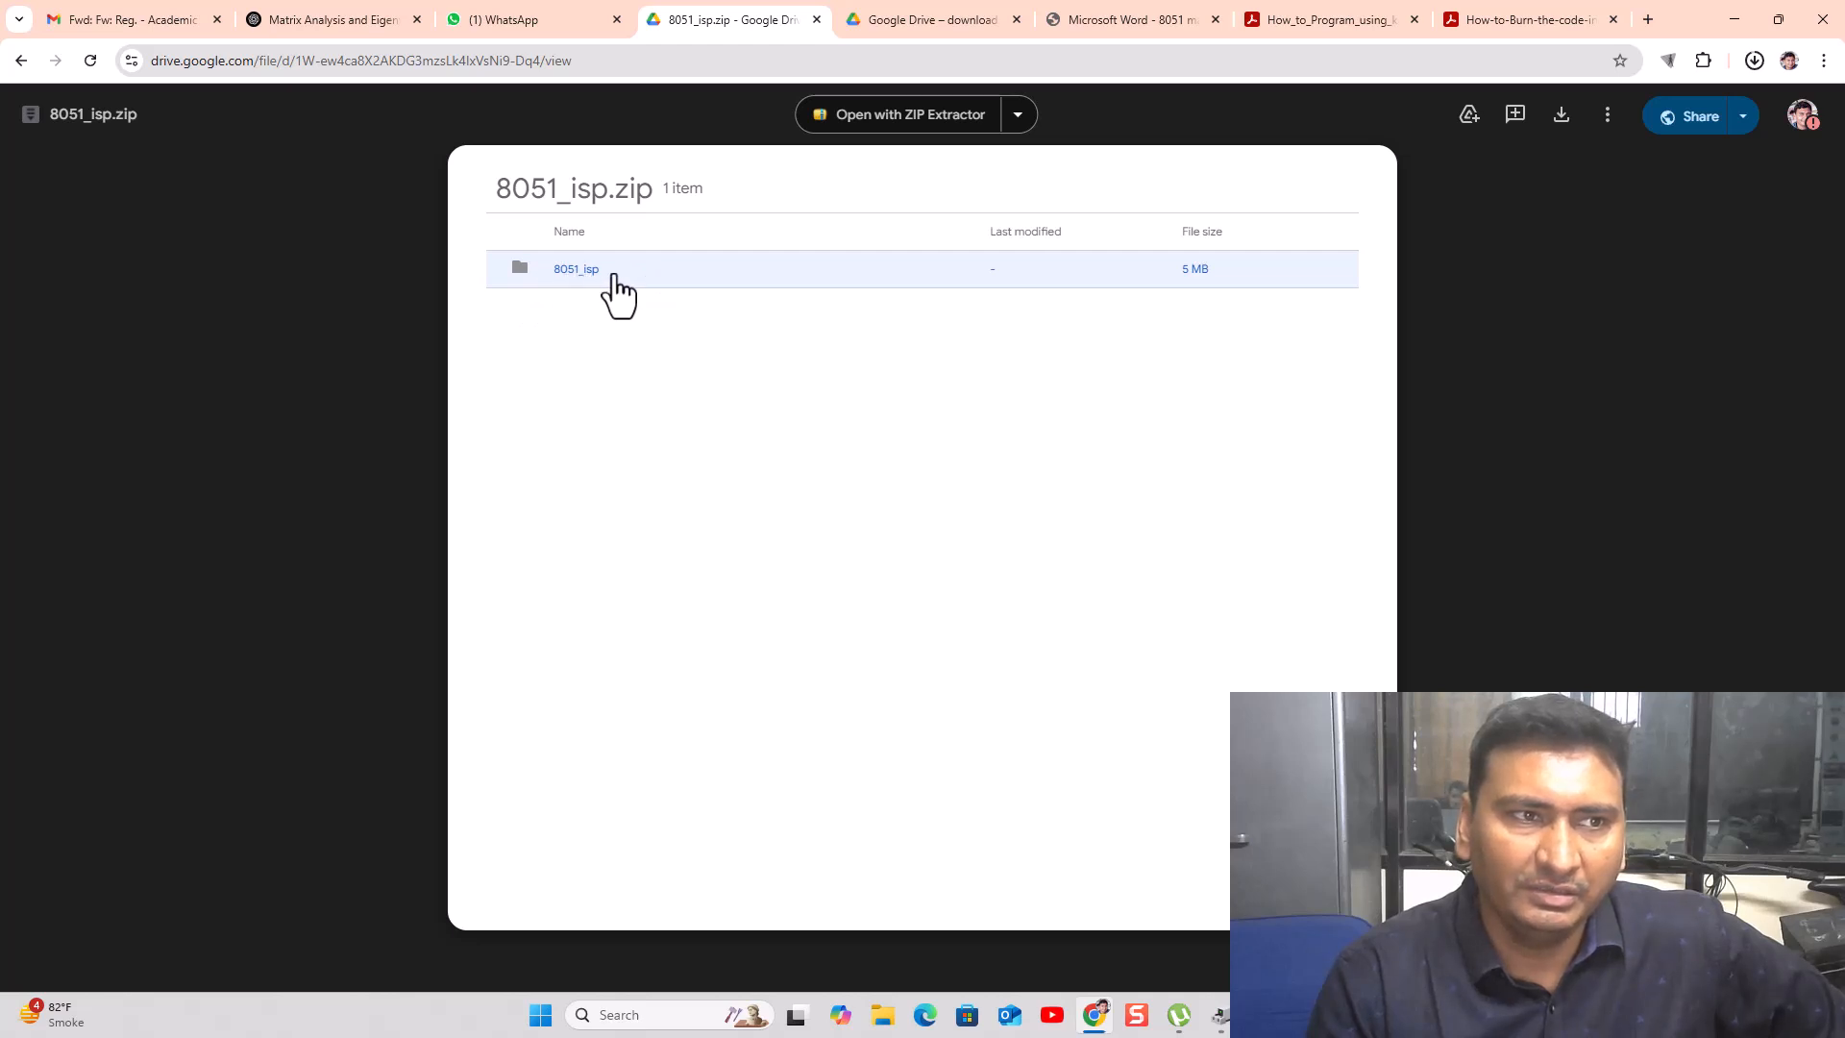
pyautogui.click(1562, 116)
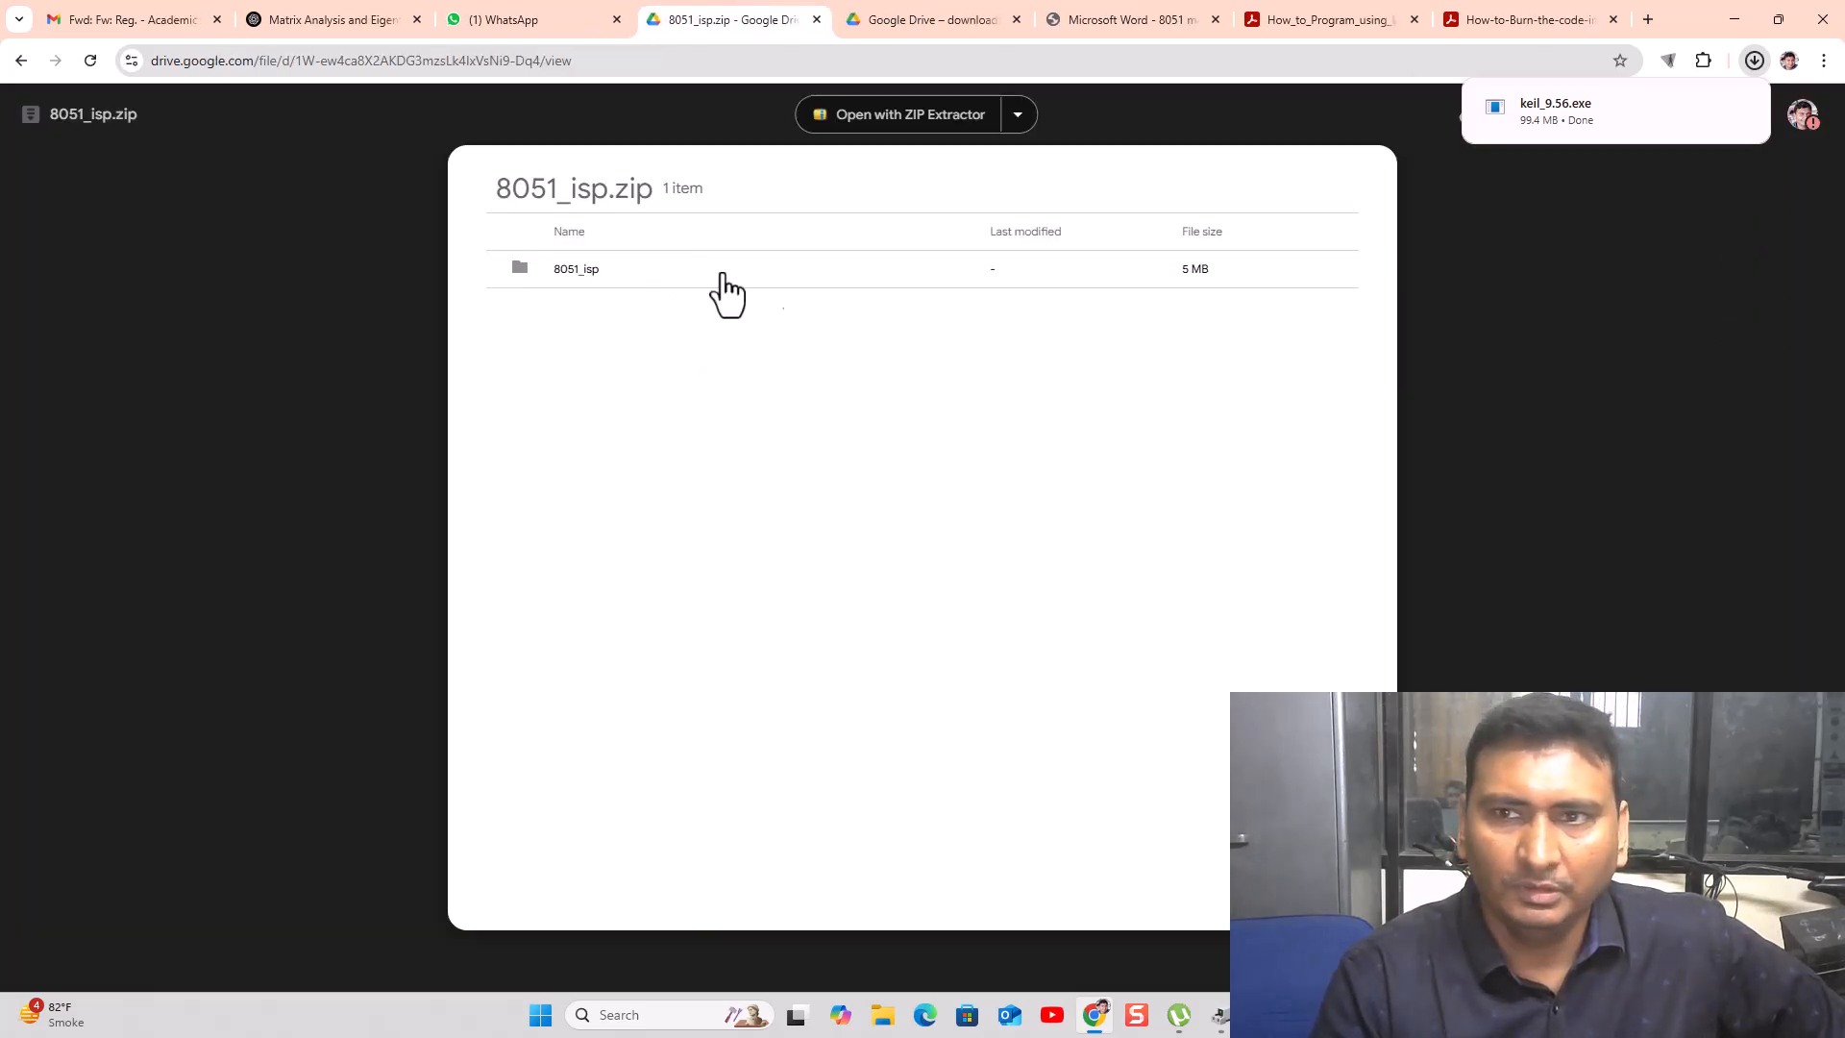
pyautogui.click(1755, 59)
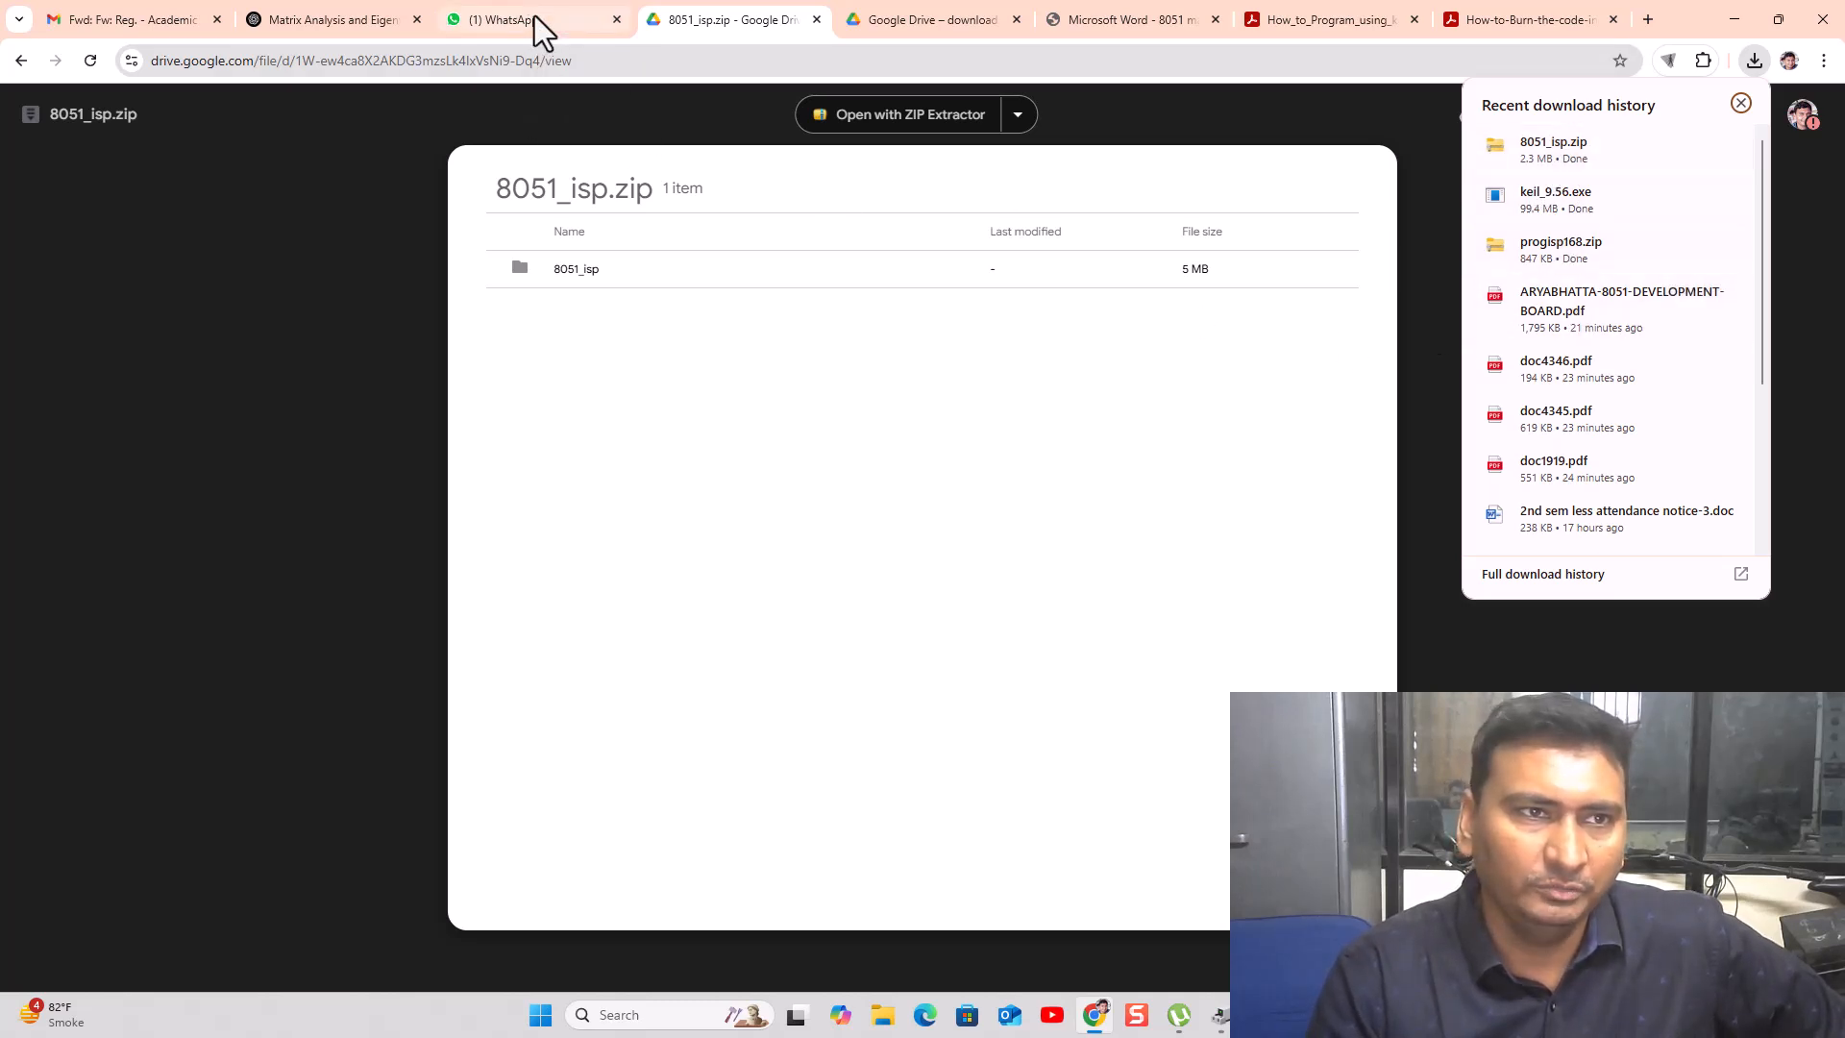
pyautogui.click(22, 60)
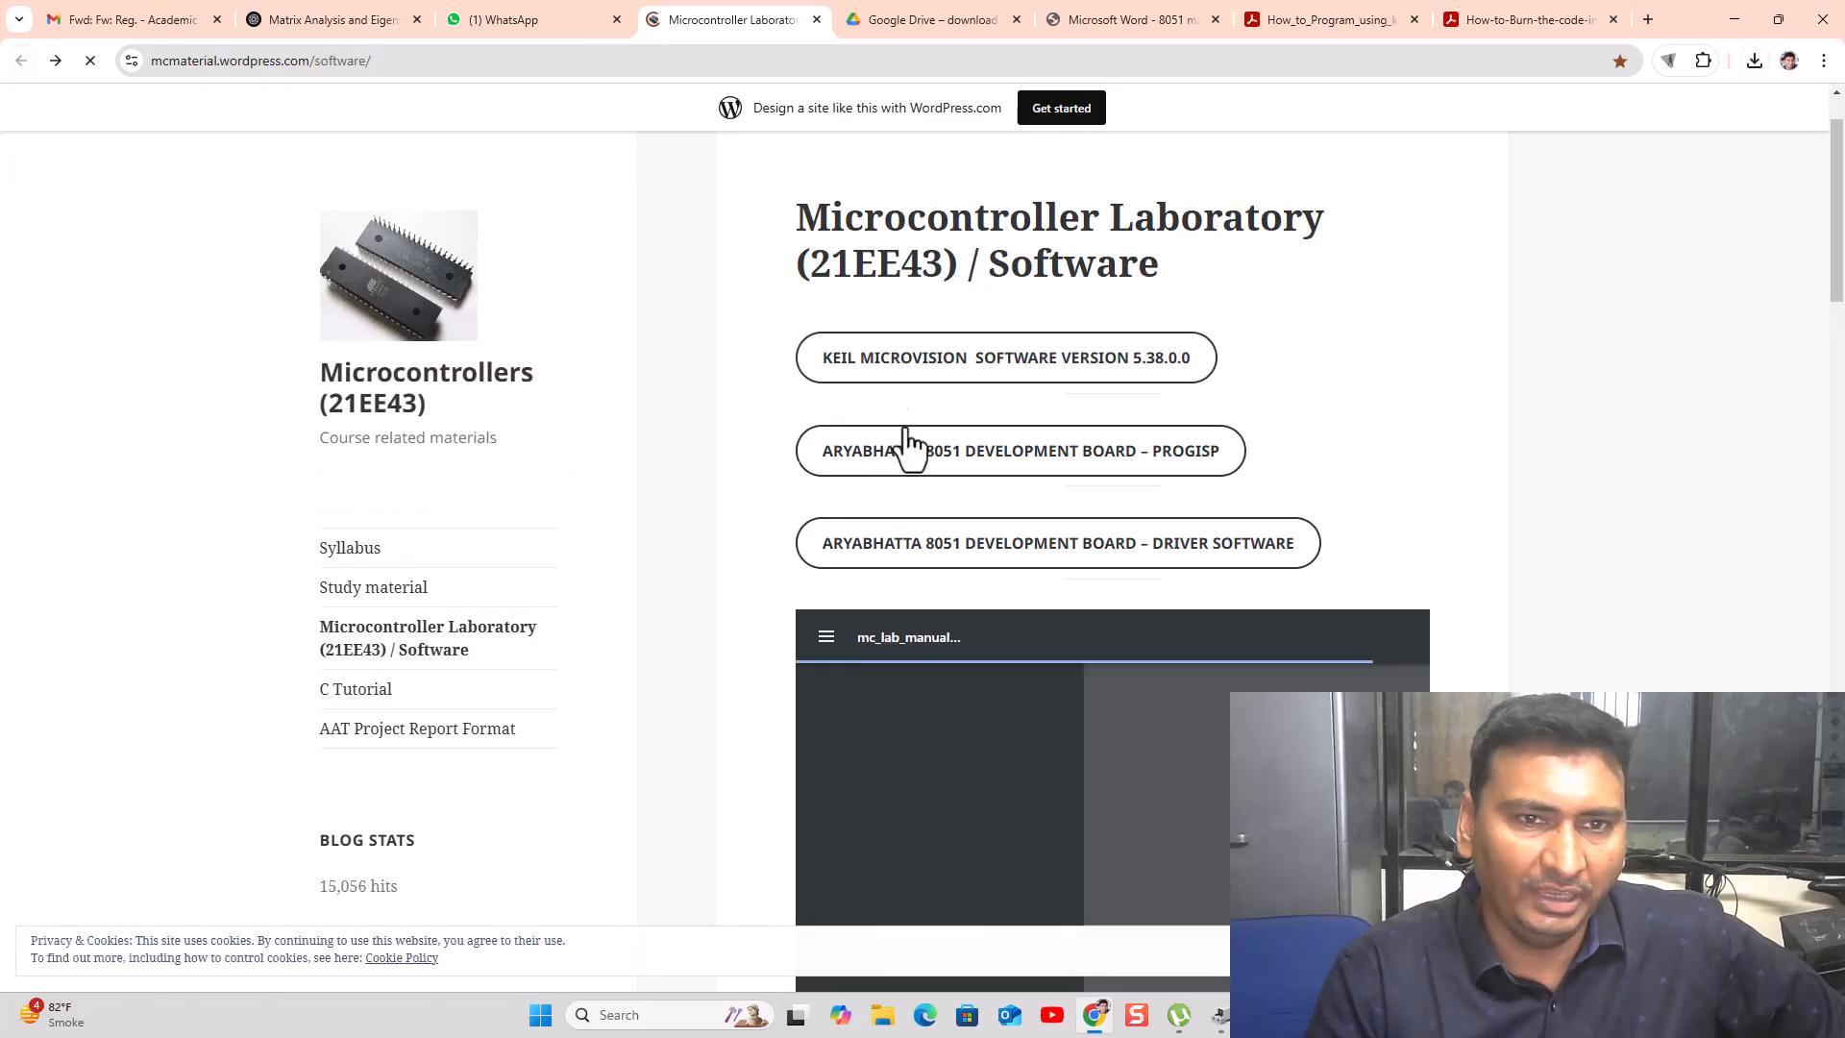
pyautogui.scroll(-2, 808, 471)
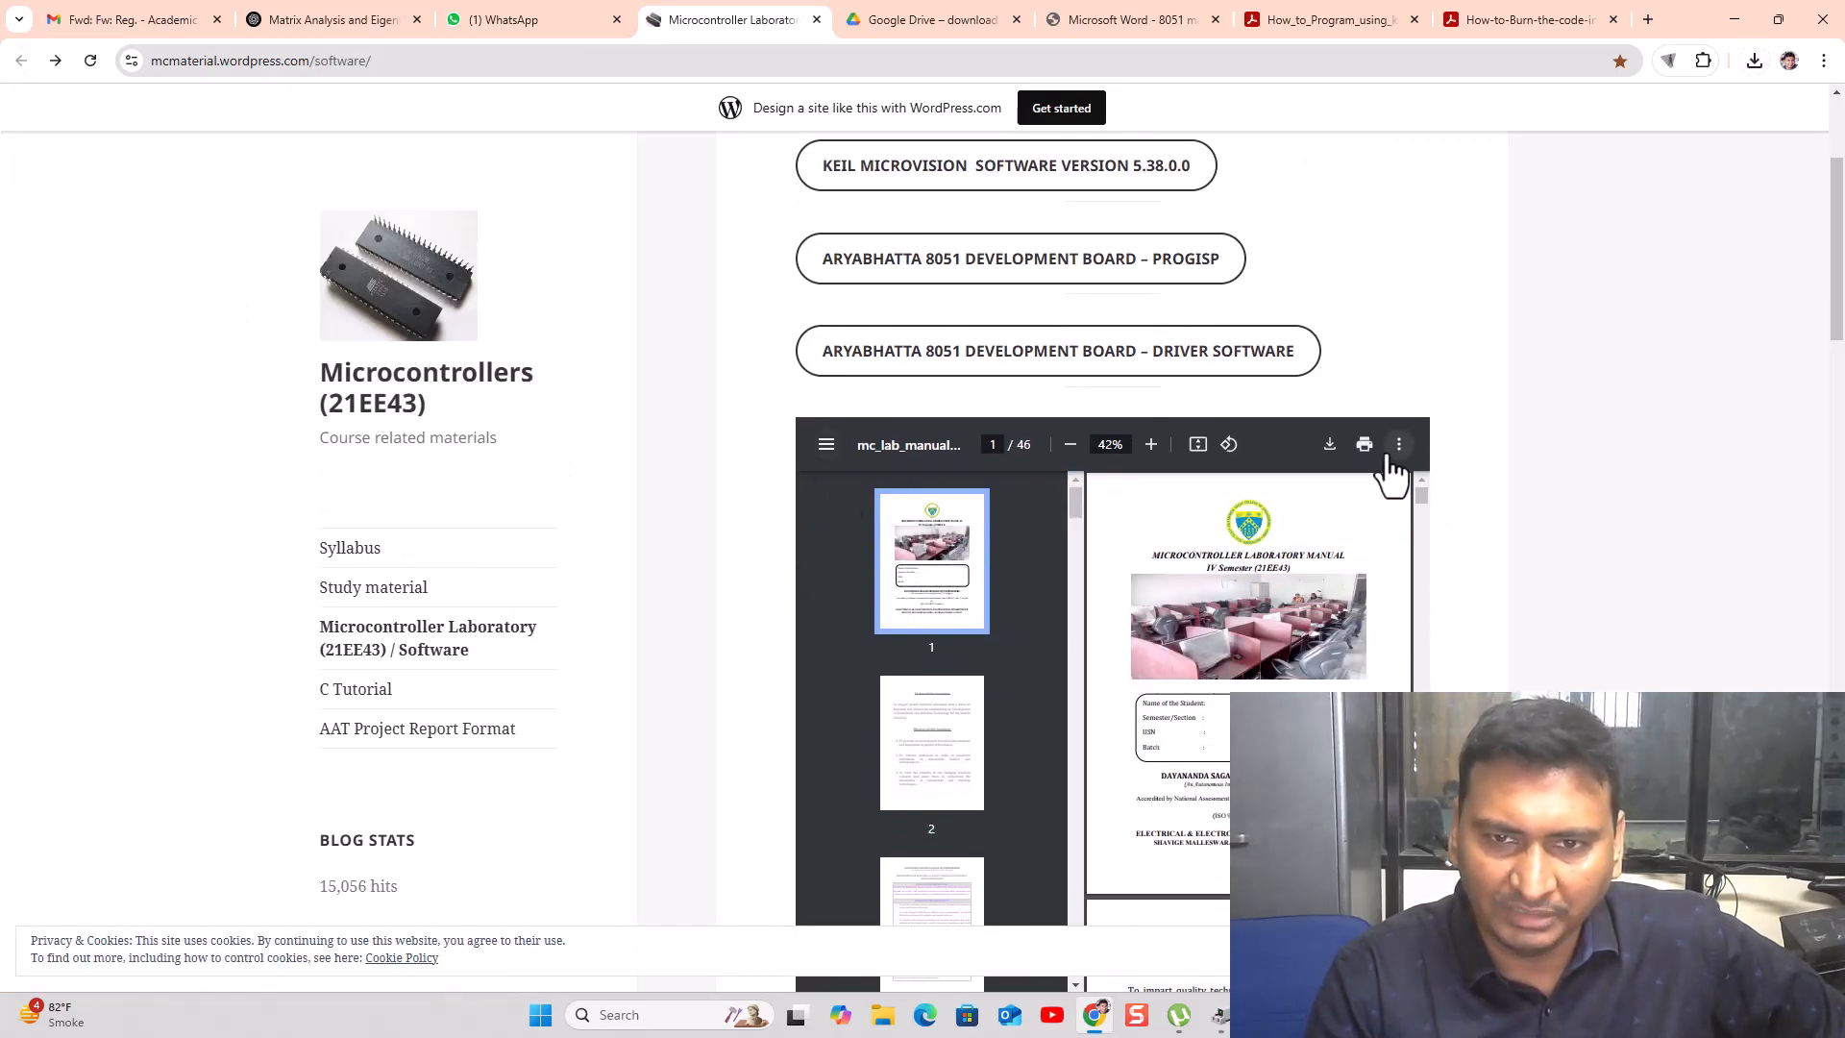
# - Save the embedded lab manual as mc_lab_manual_21ee43-1.pdf and view Chrome's download history
pyautogui.click(1329, 445)
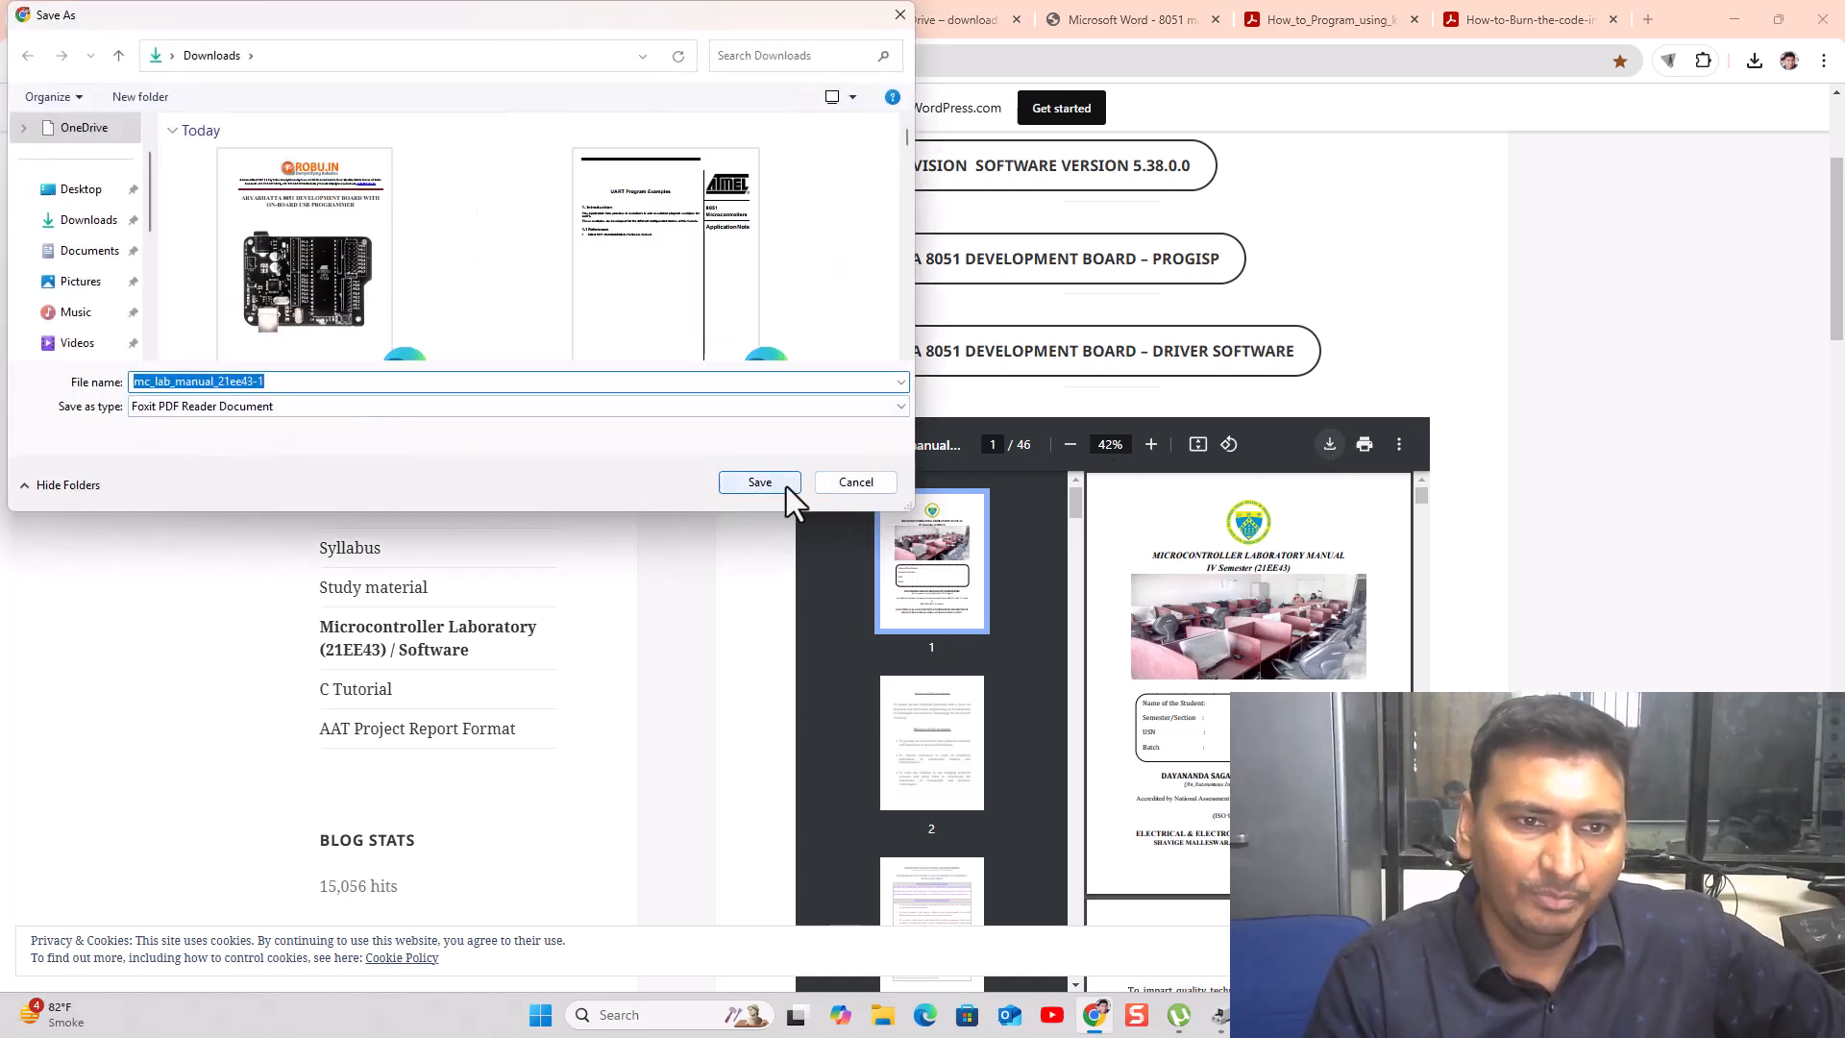
pyautogui.click(765, 482)
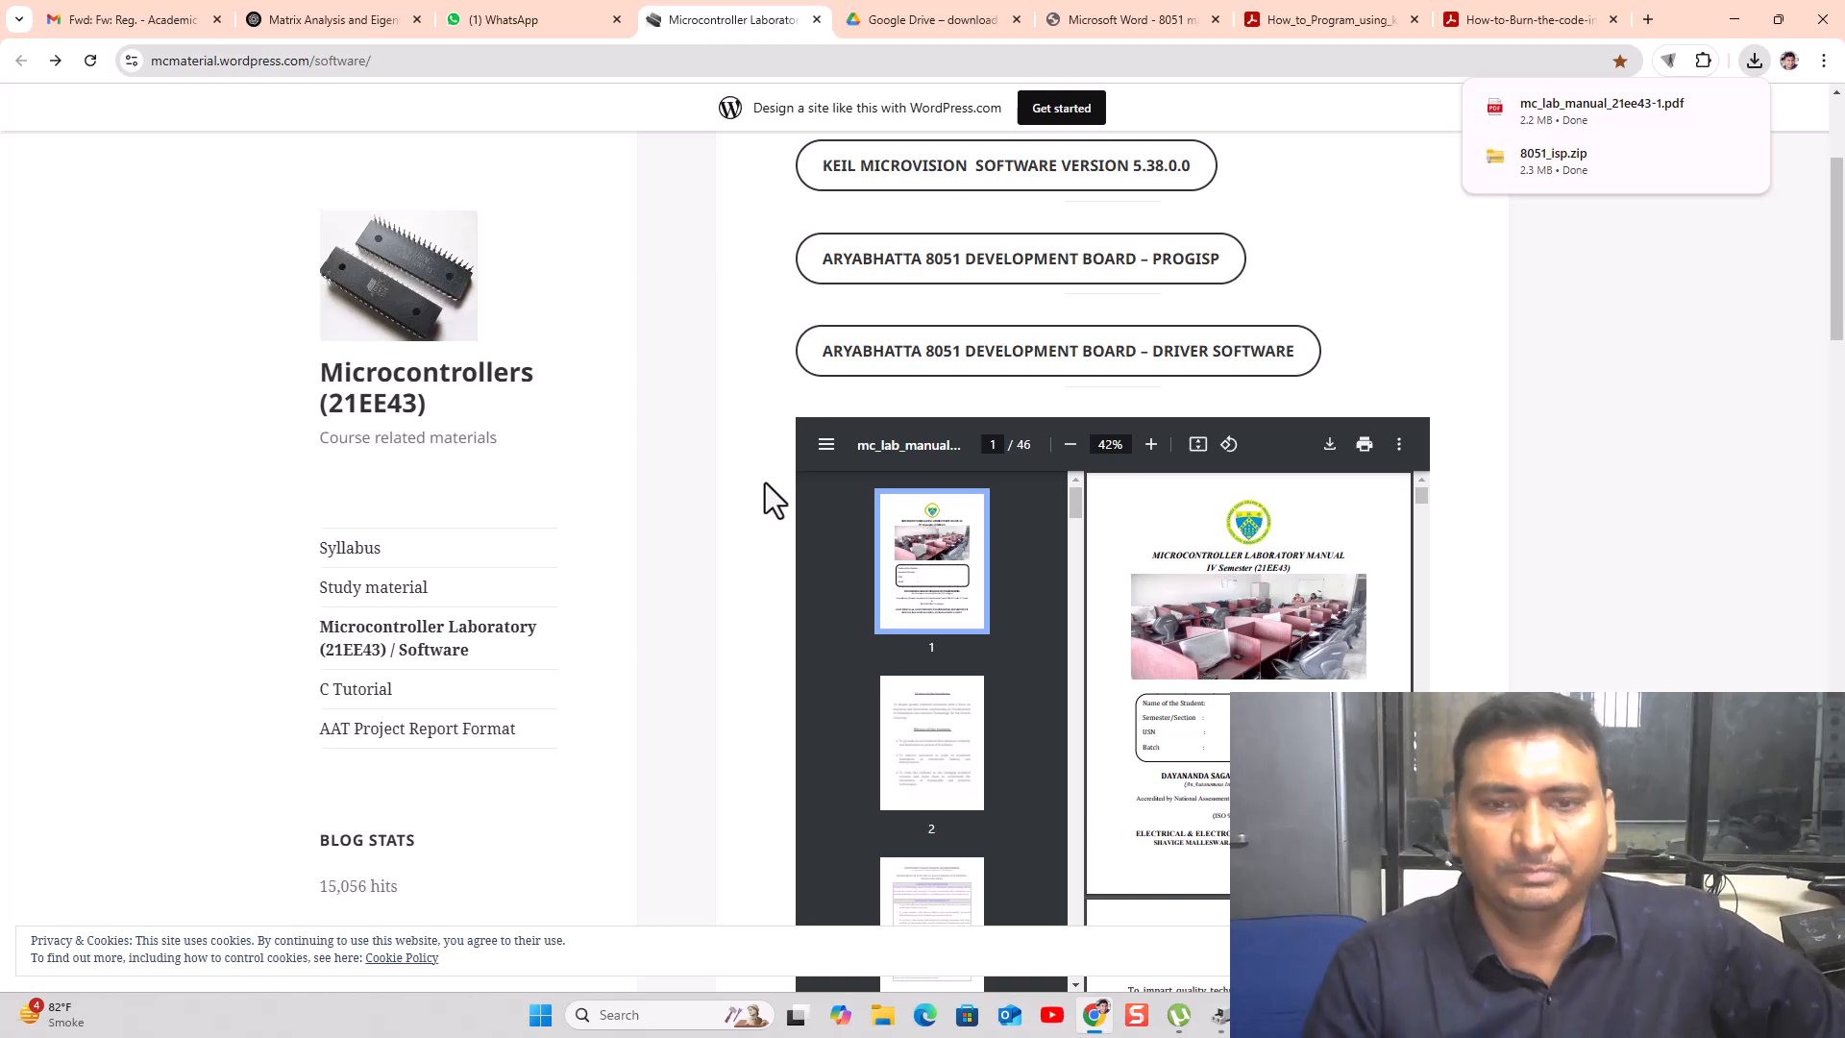
pyautogui.moveTo(1583, 175)
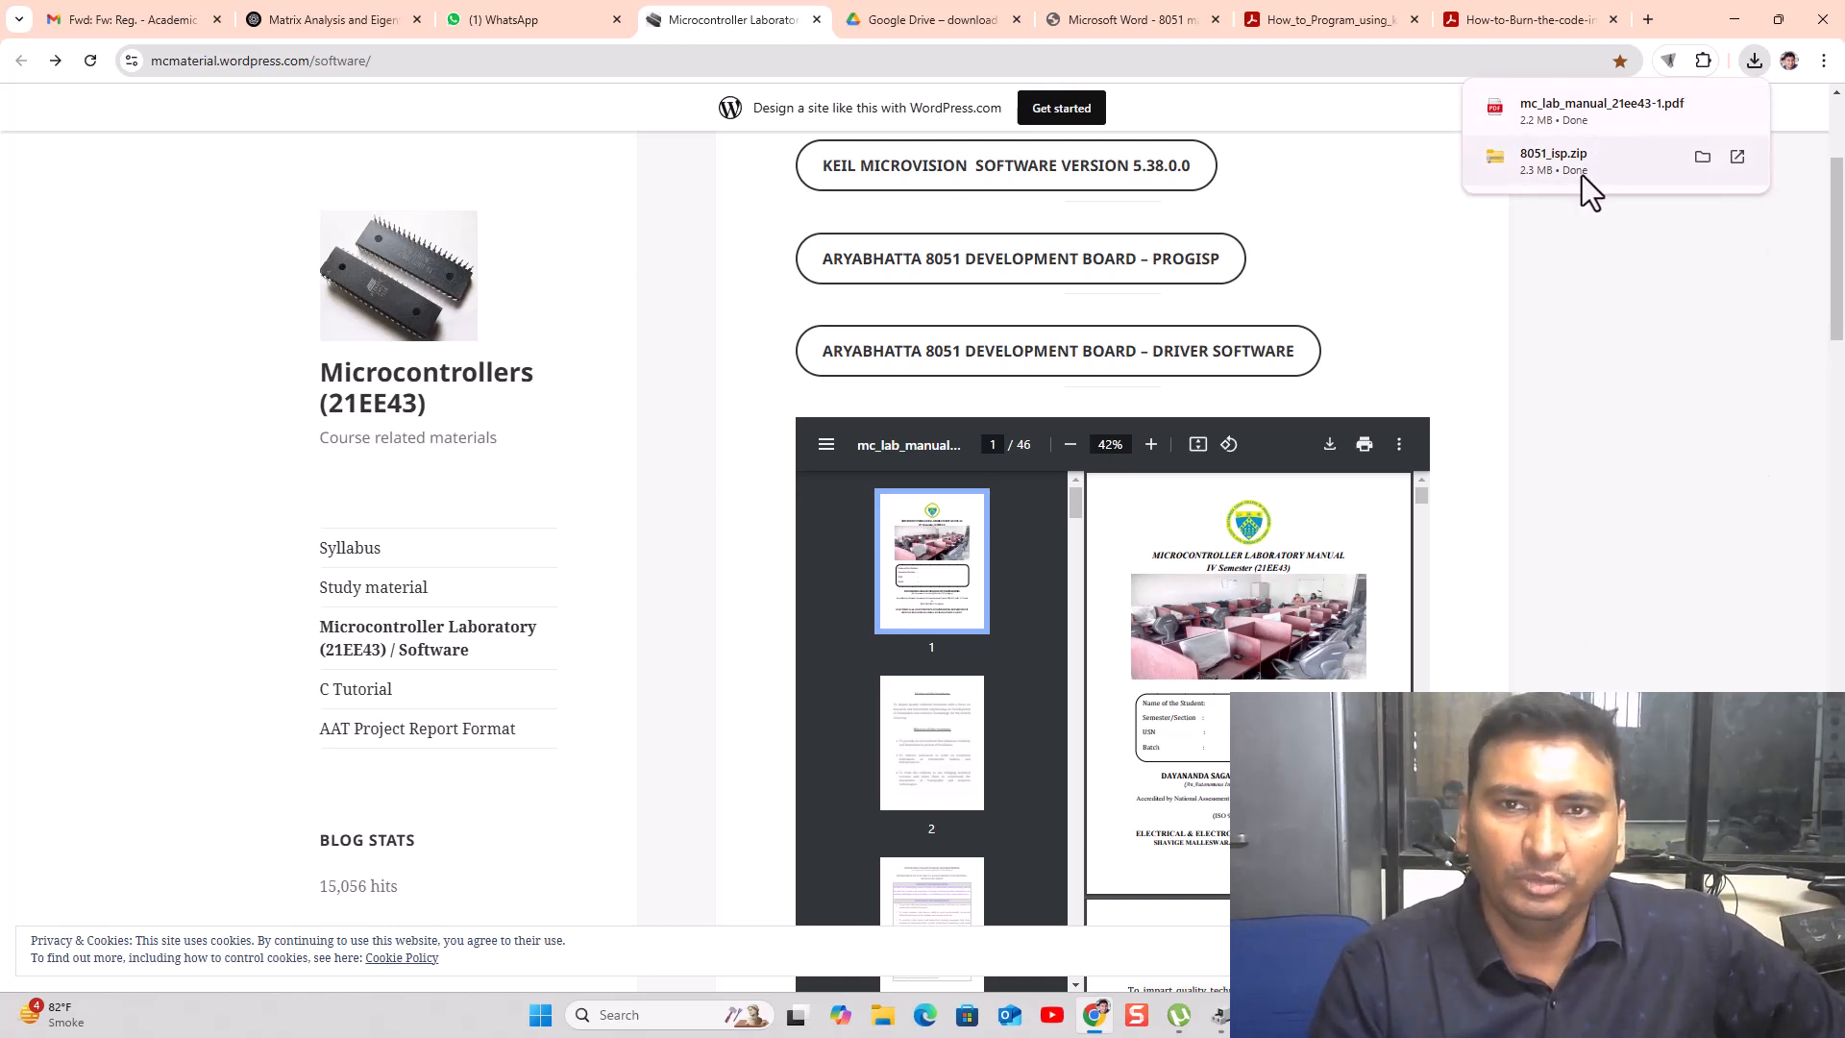
pyautogui.click(1753, 63)
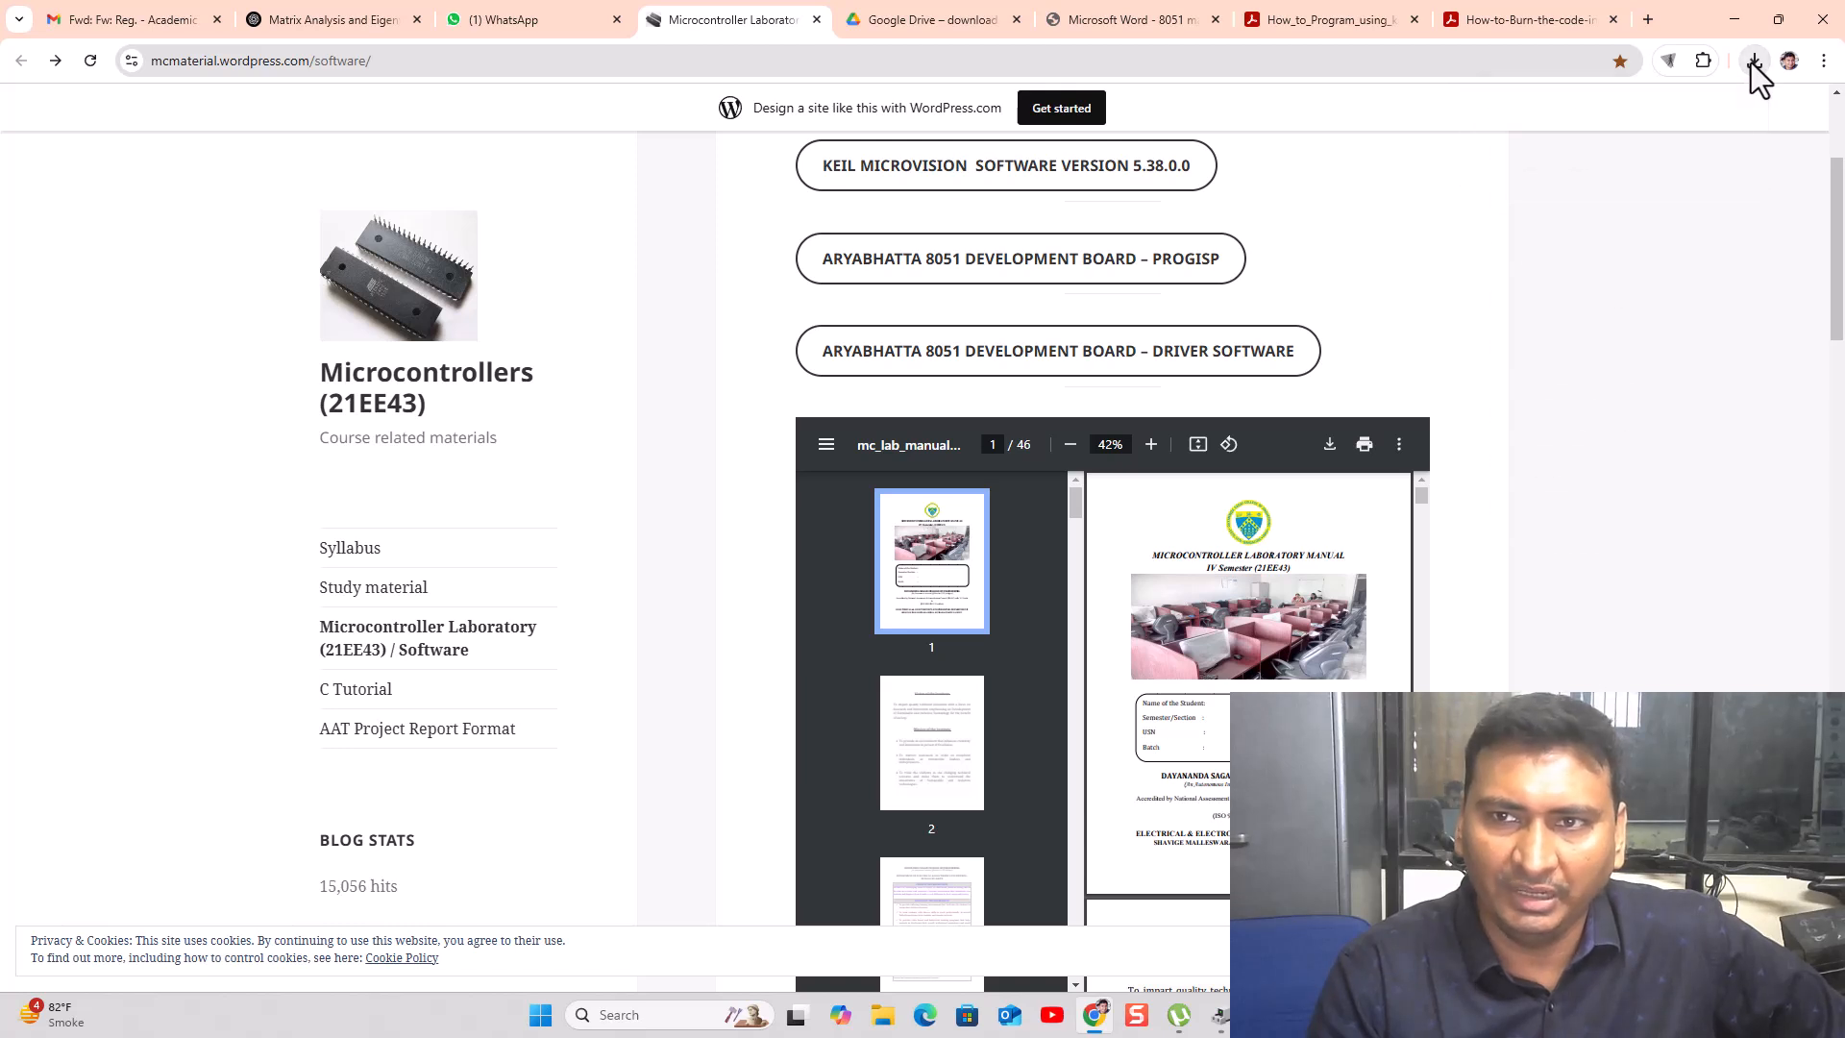
pyautogui.click(1755, 62)
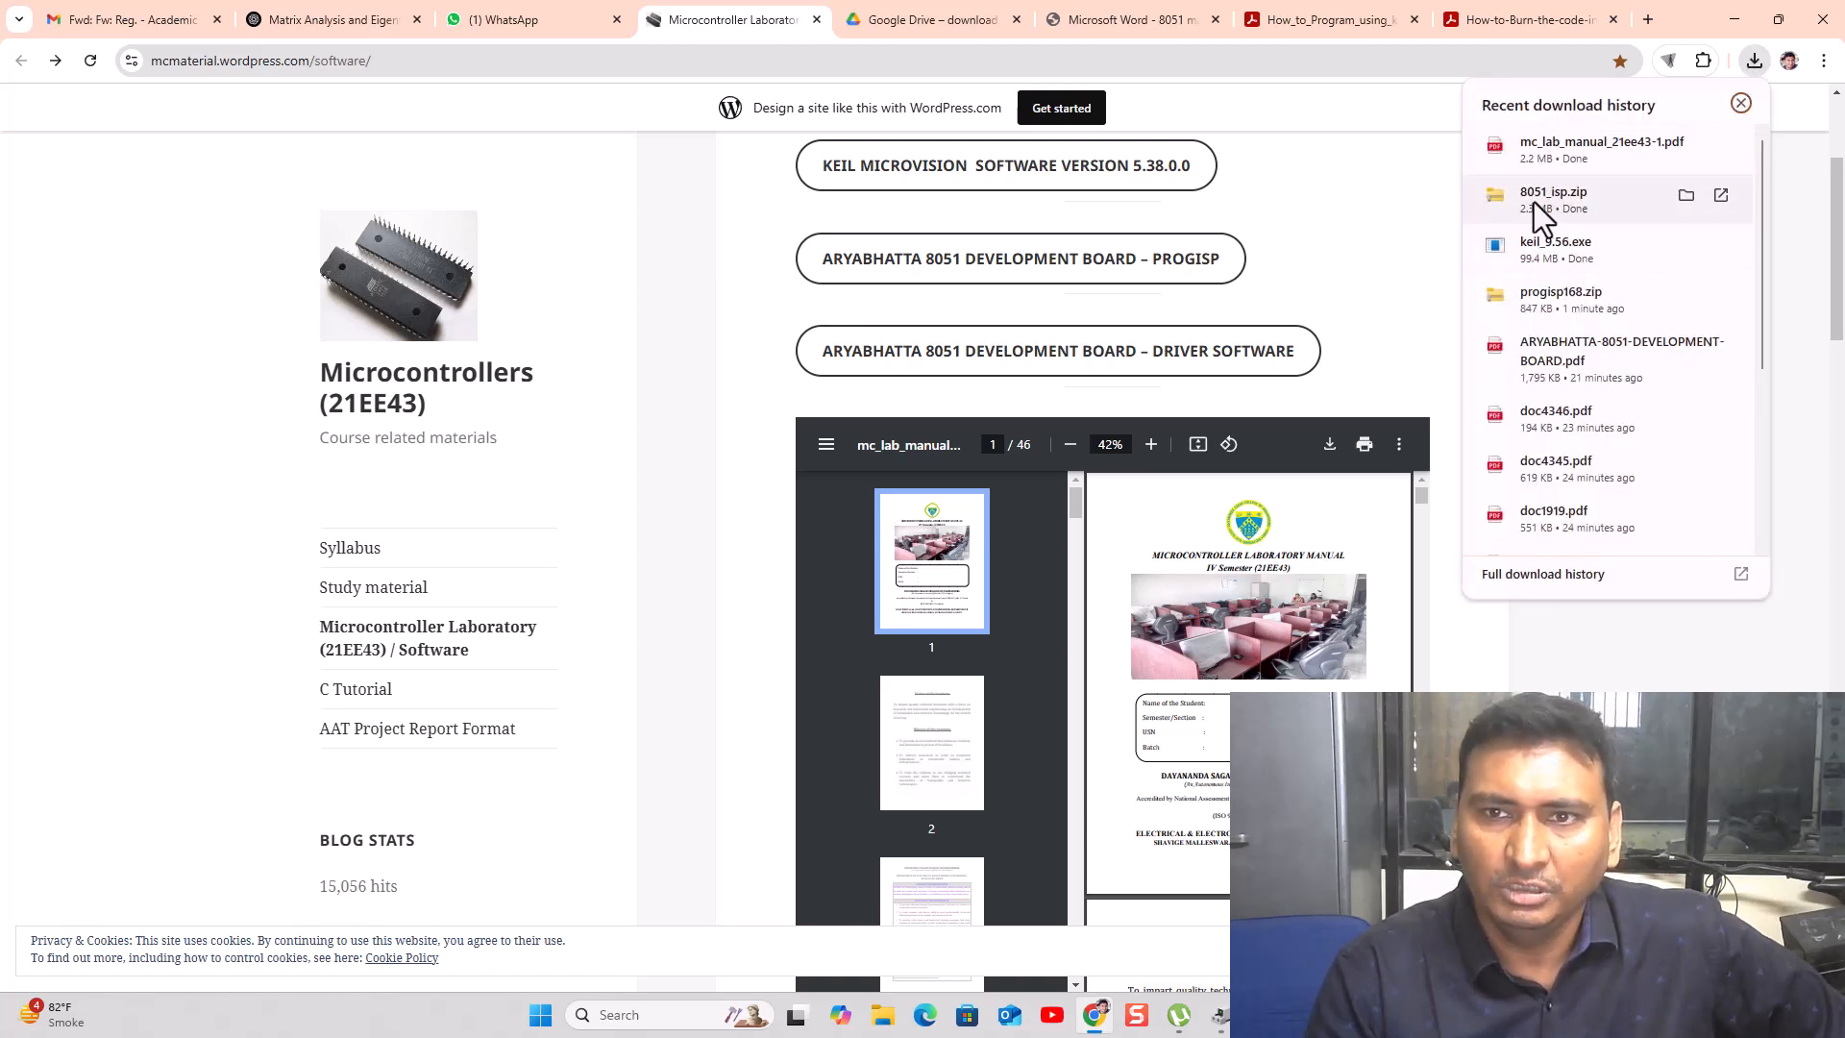
# - Cut 8051_isp, keil_9.56, mc_lab_manual_21ee43-1 and progisp168 from the Downloads folder
pyautogui.click(1686, 196)
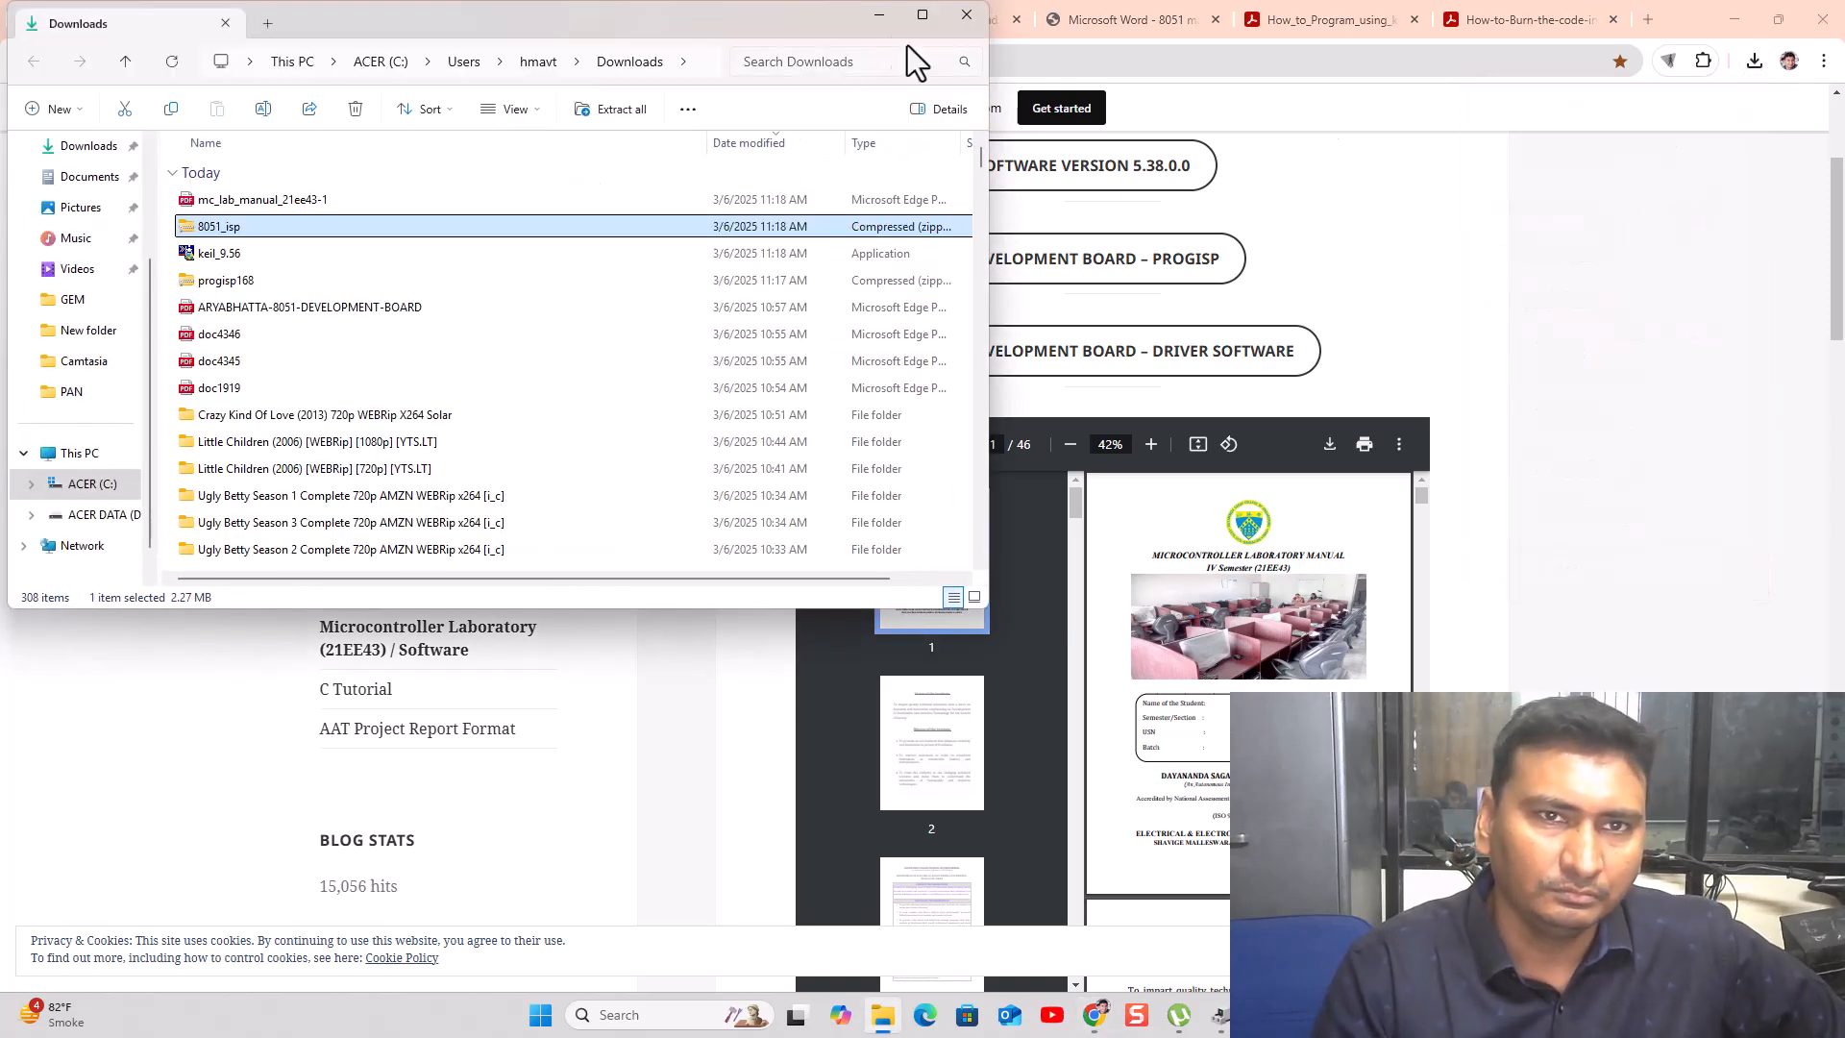
pyautogui.click(922, 16)
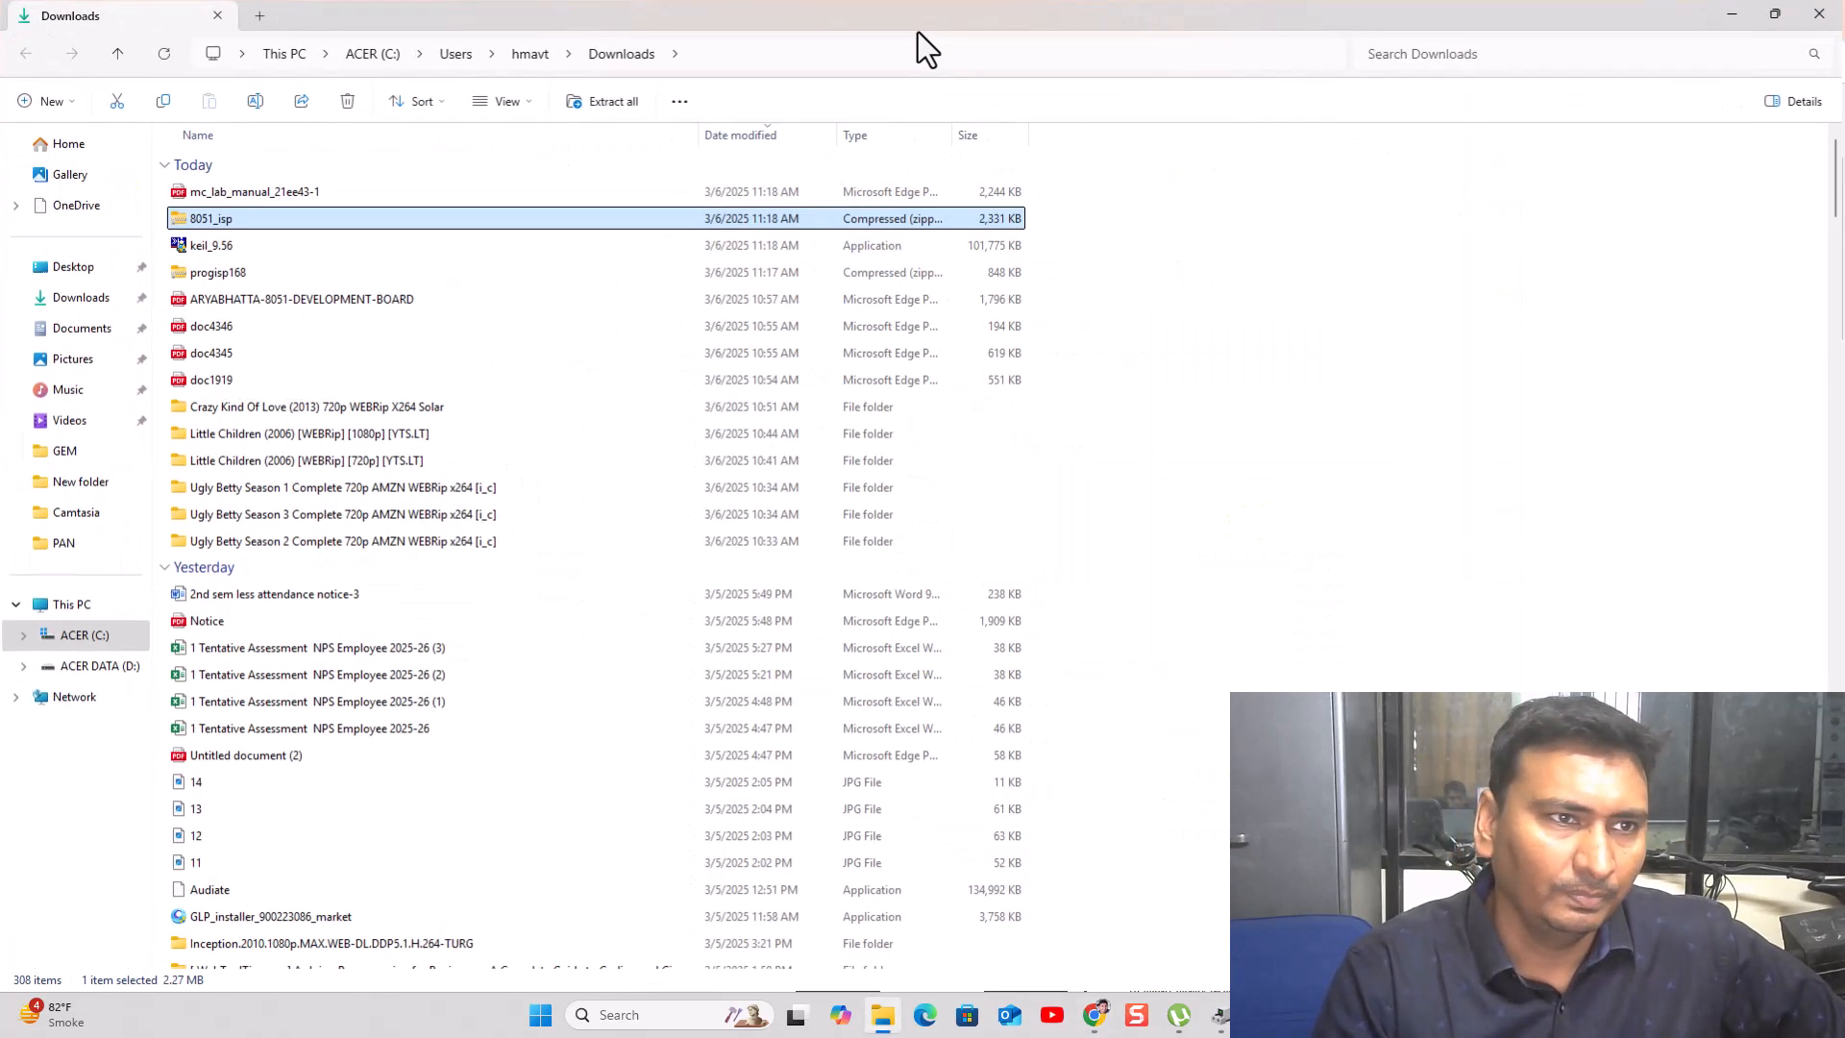
pyautogui.click(252, 279)
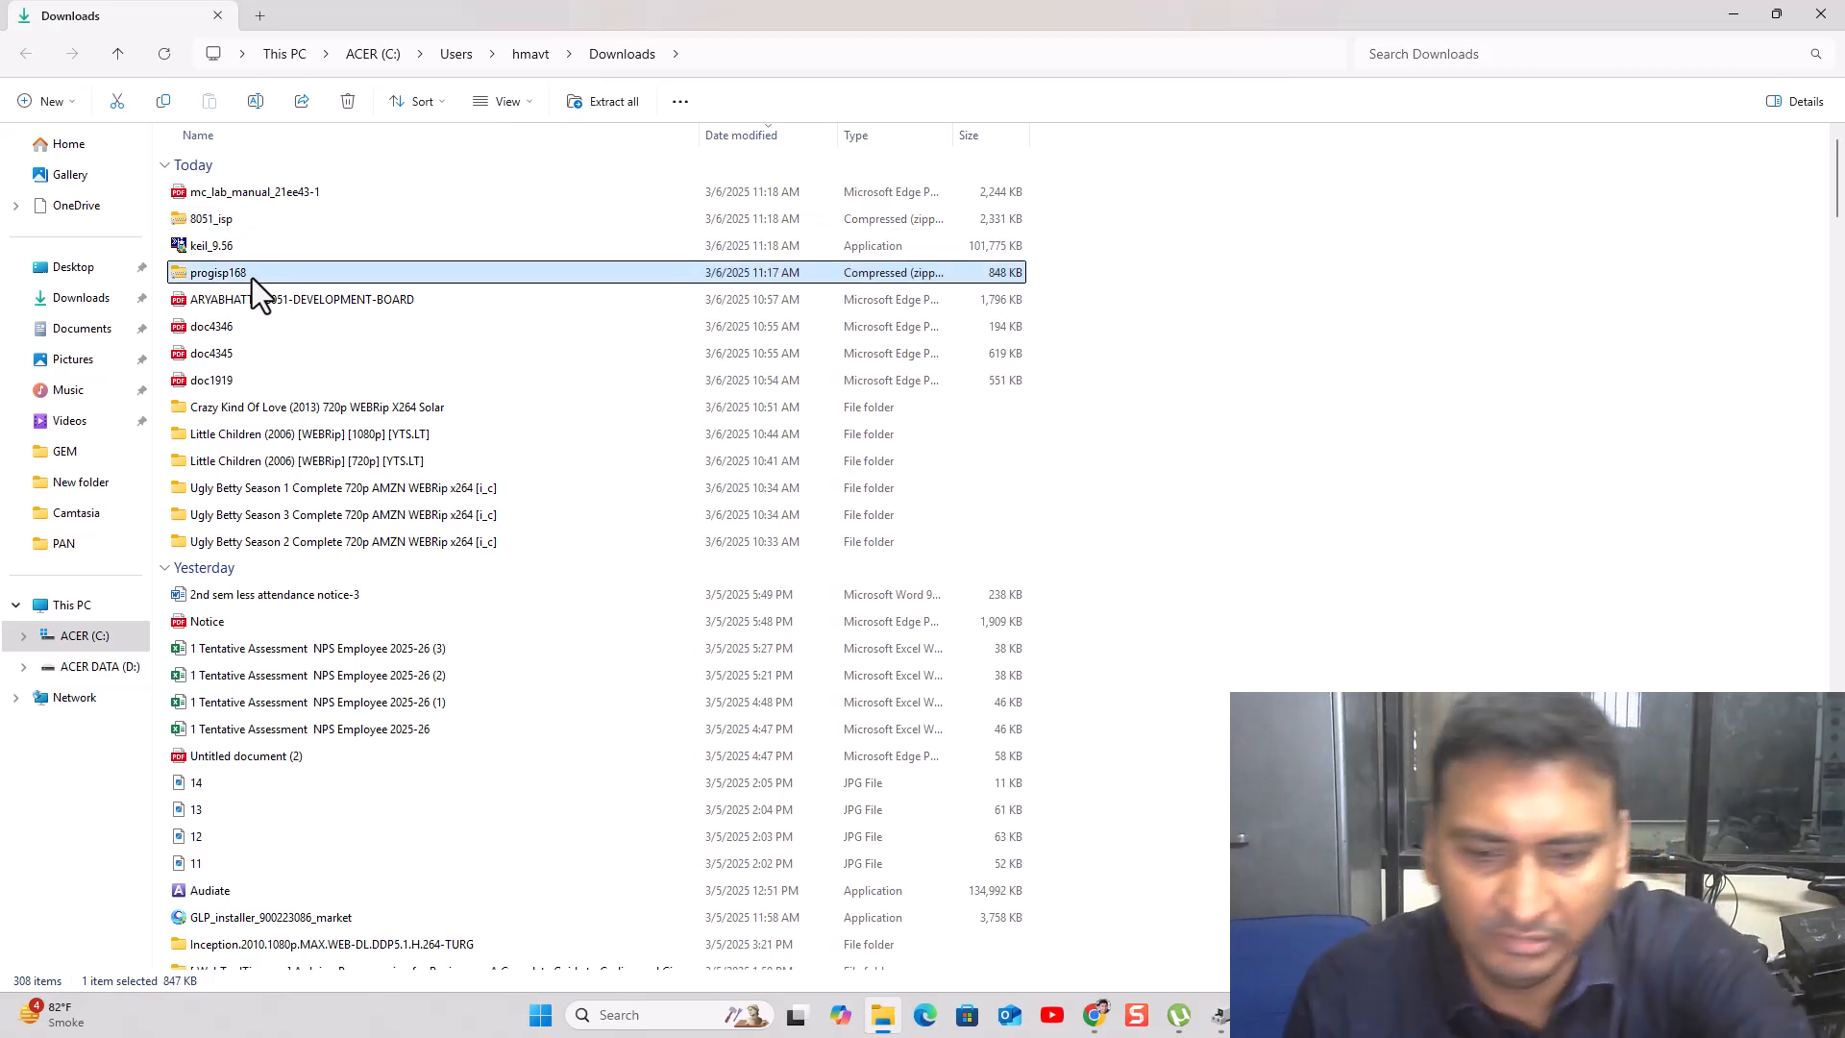
pyautogui.hotkey('shift', 'Up')
pyautogui.hotkey('shift', 'Up')
pyautogui.hotkey('shift', 'Up')
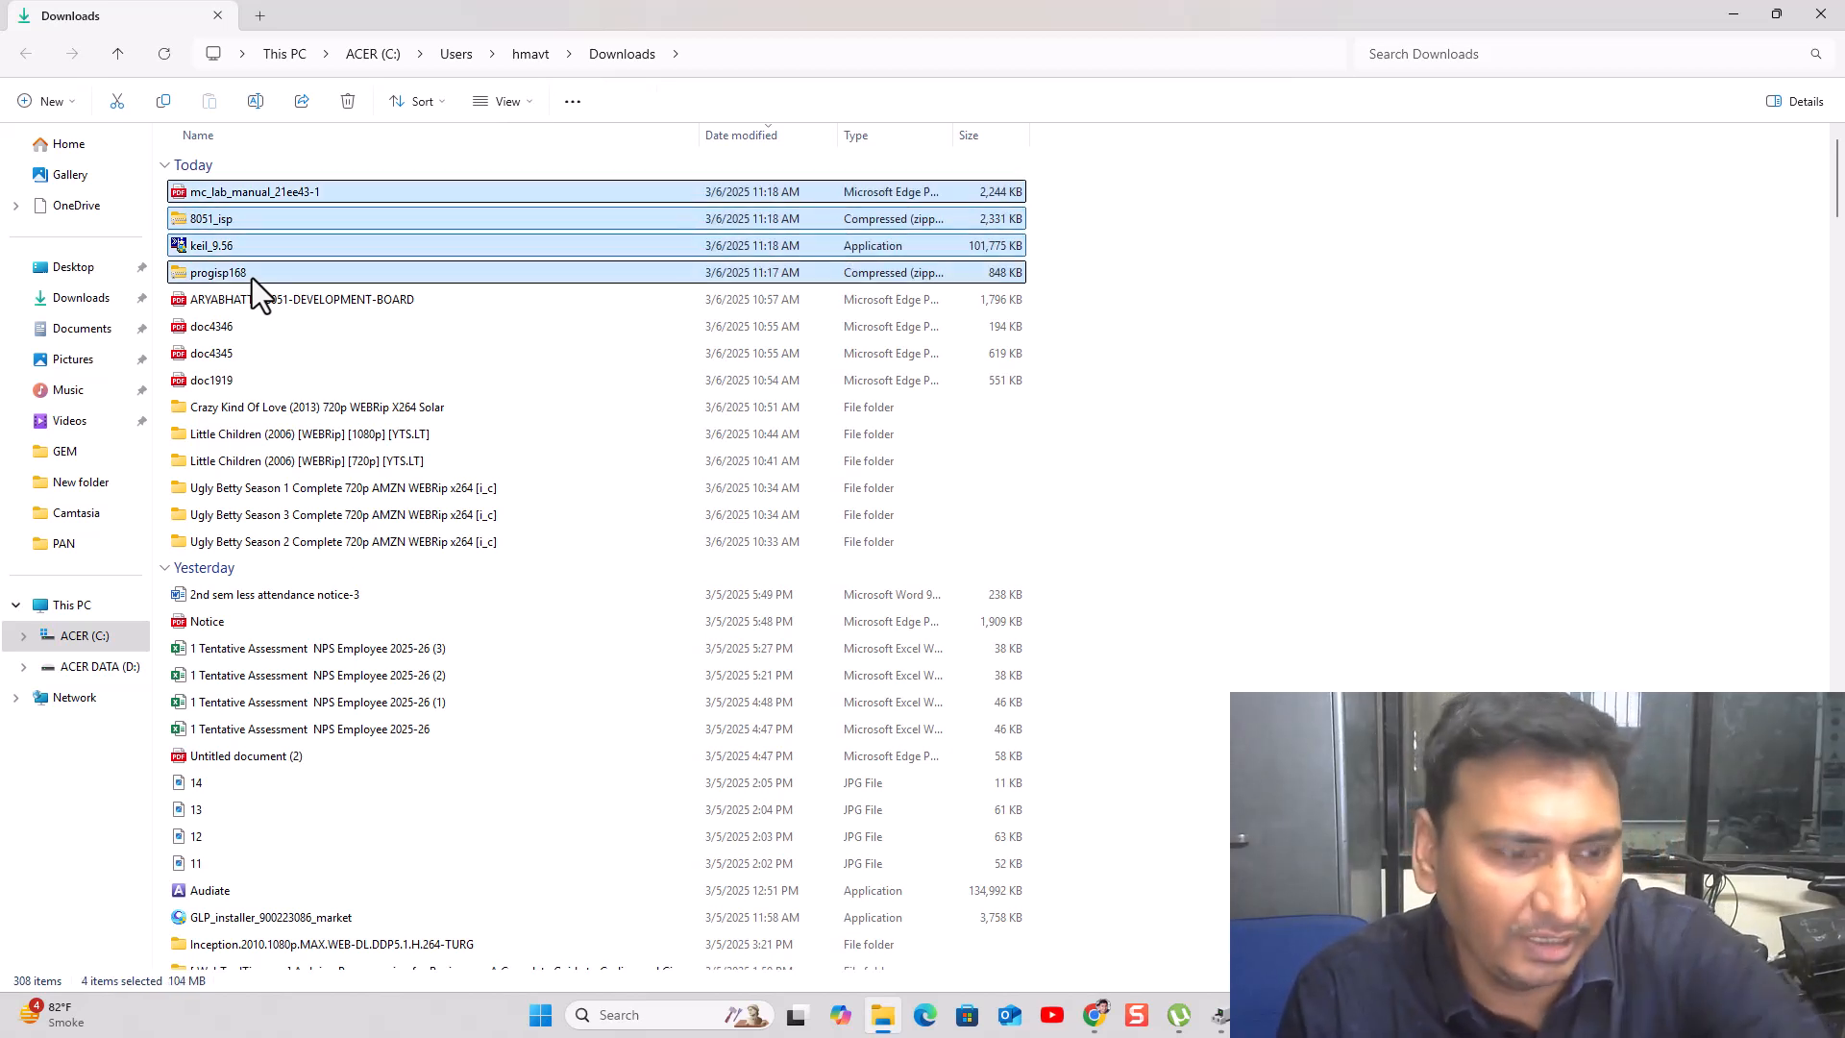
pyautogui.hotkey('ctrl', 'x')
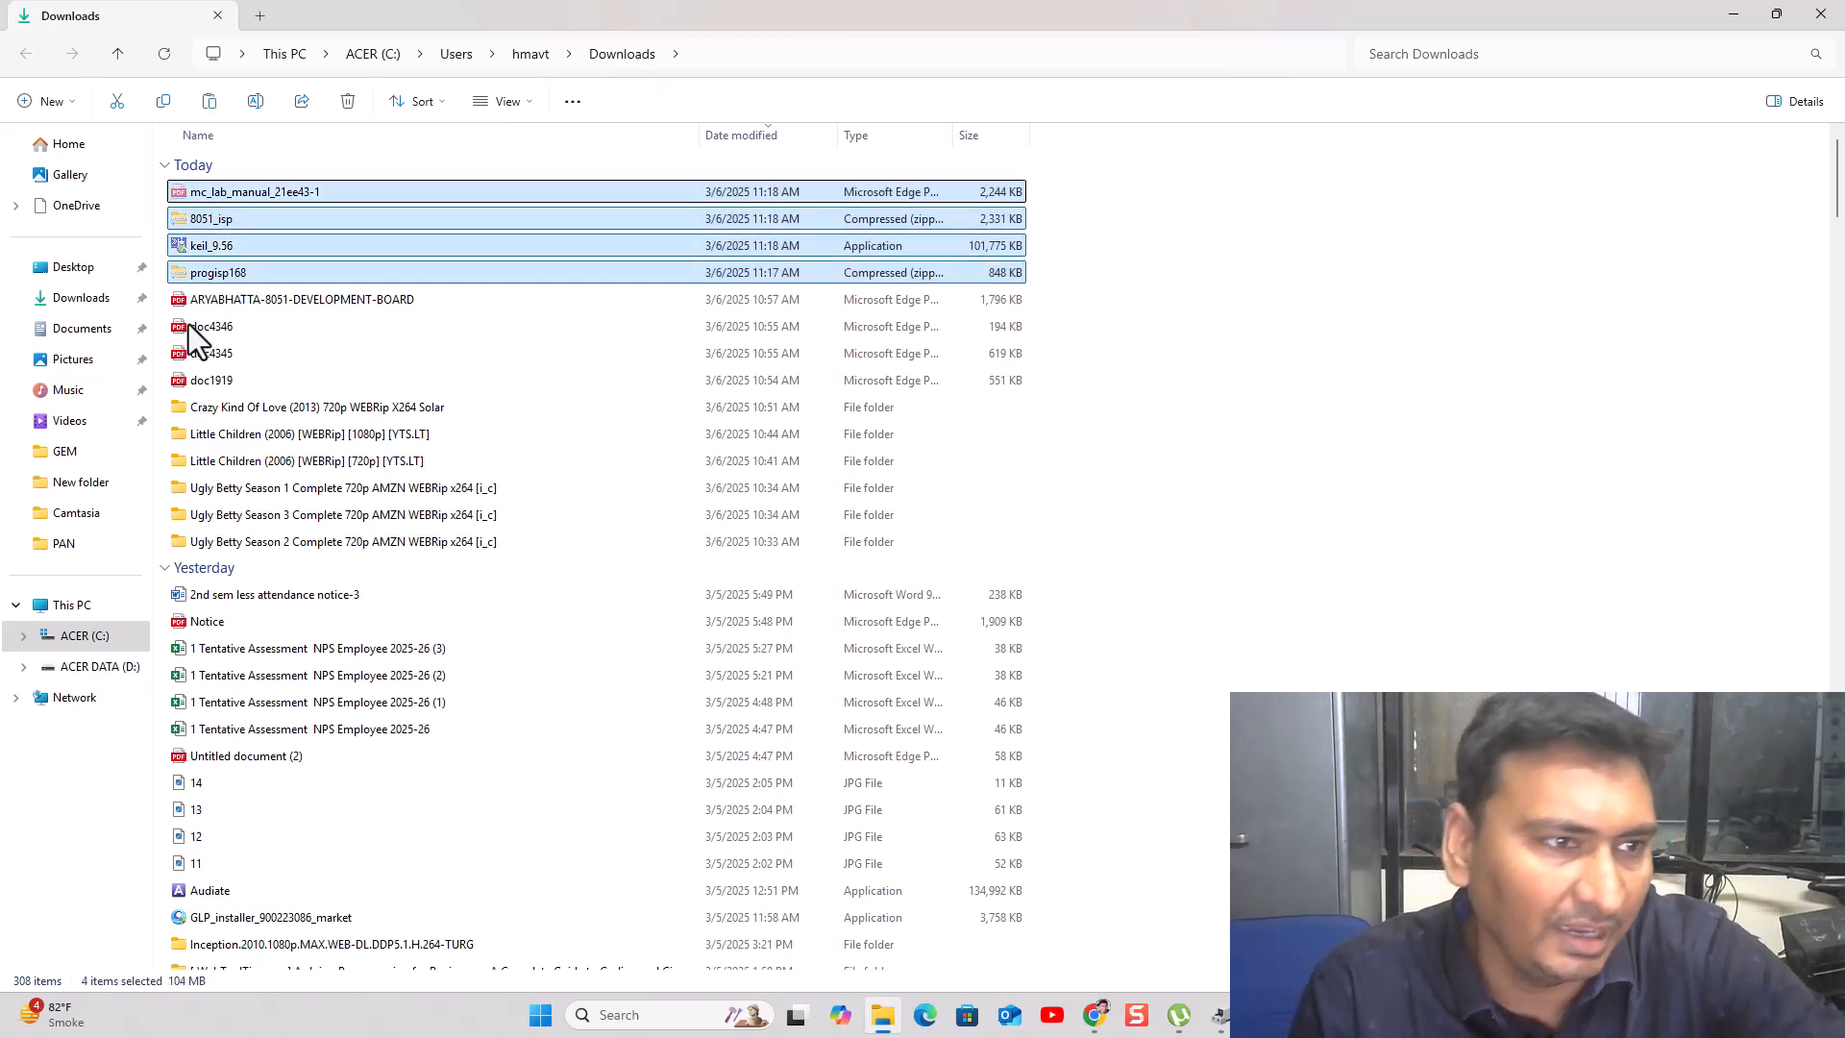
pyautogui.click(72, 608)
# - Create a new folder named 8051 on the ACER DATA (D:) drive
pyautogui.doubleClick(498, 188)
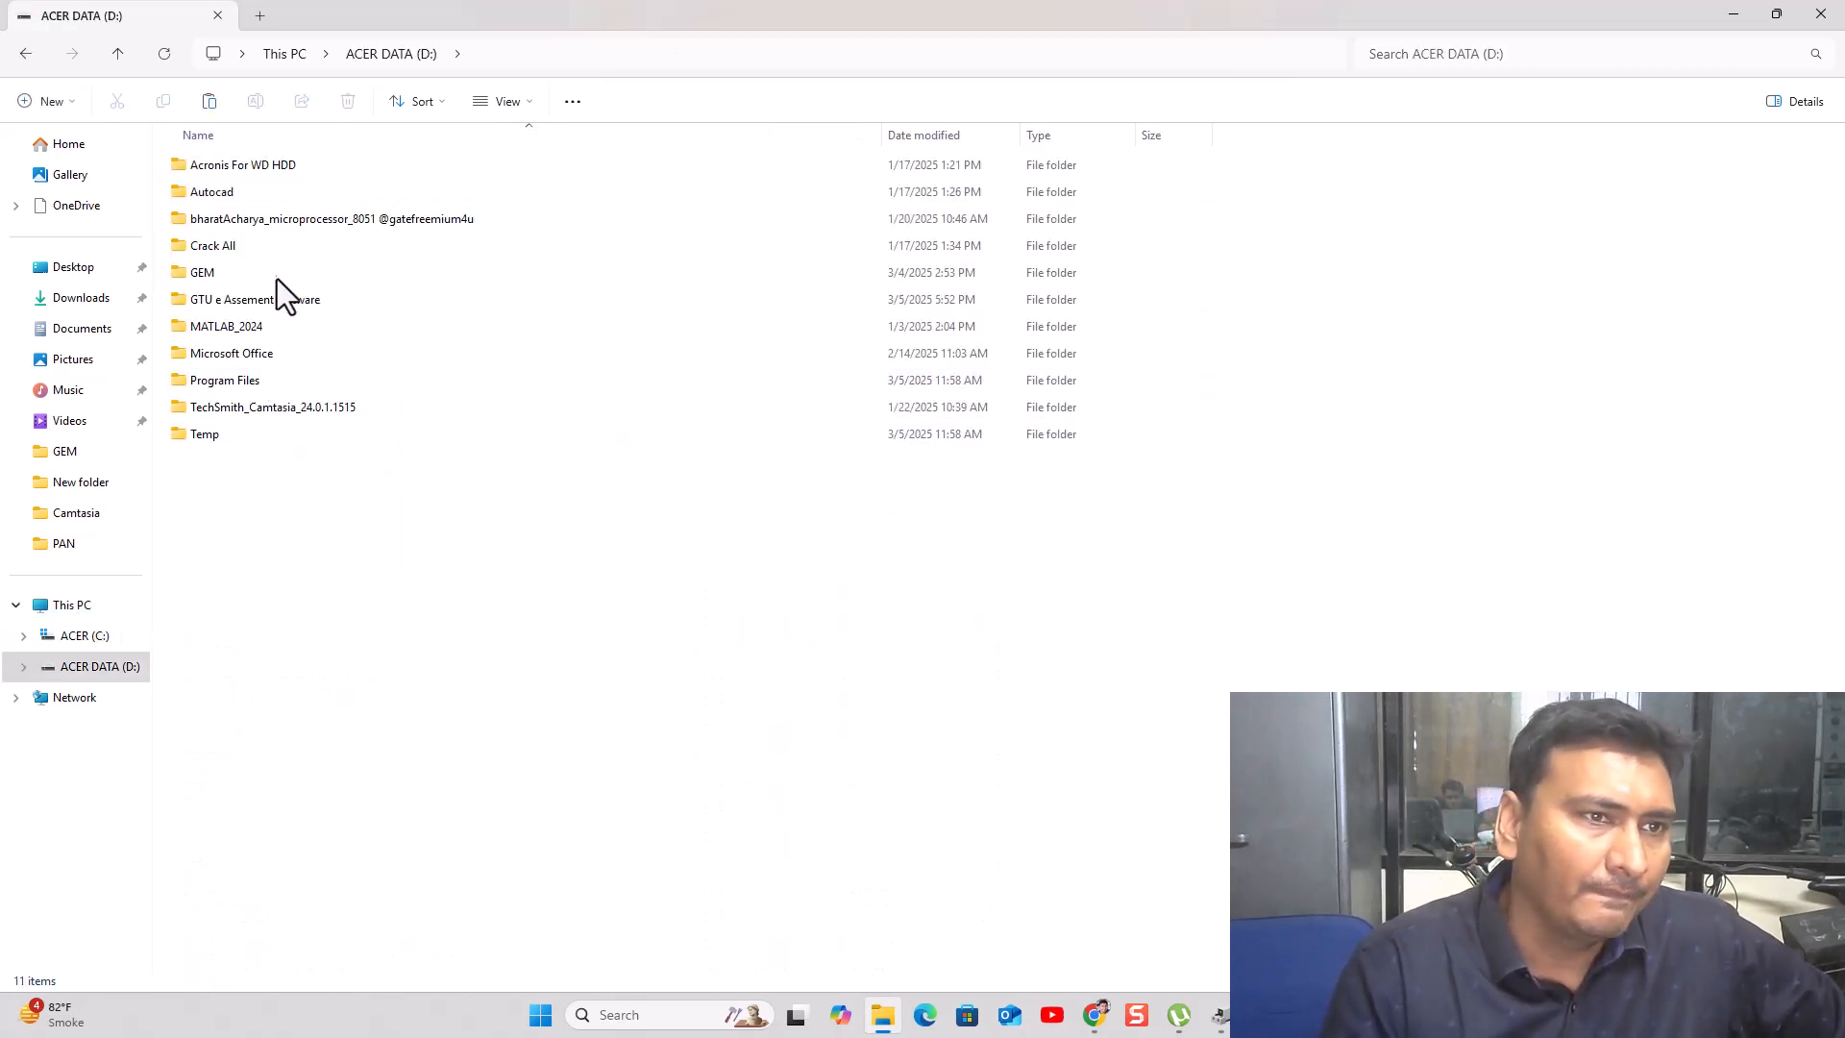
pyautogui.rightClick(233, 486)
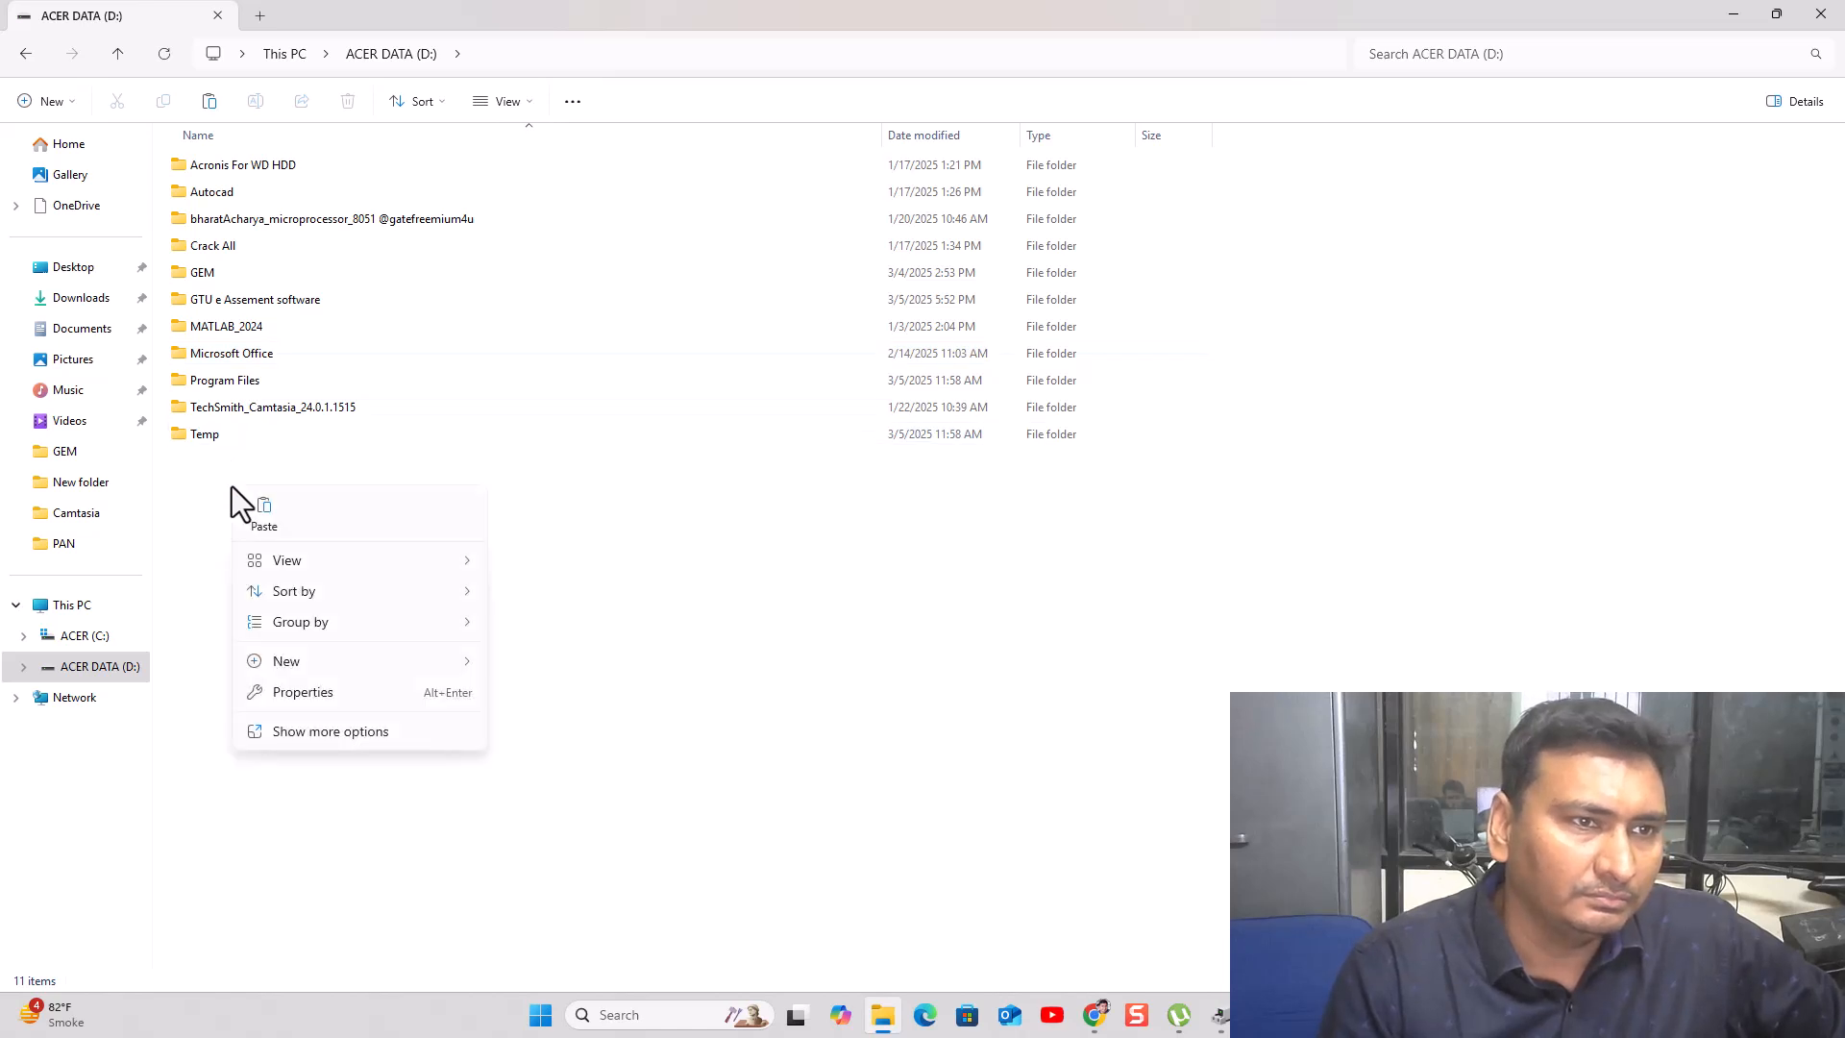
pyautogui.moveTo(268, 661)
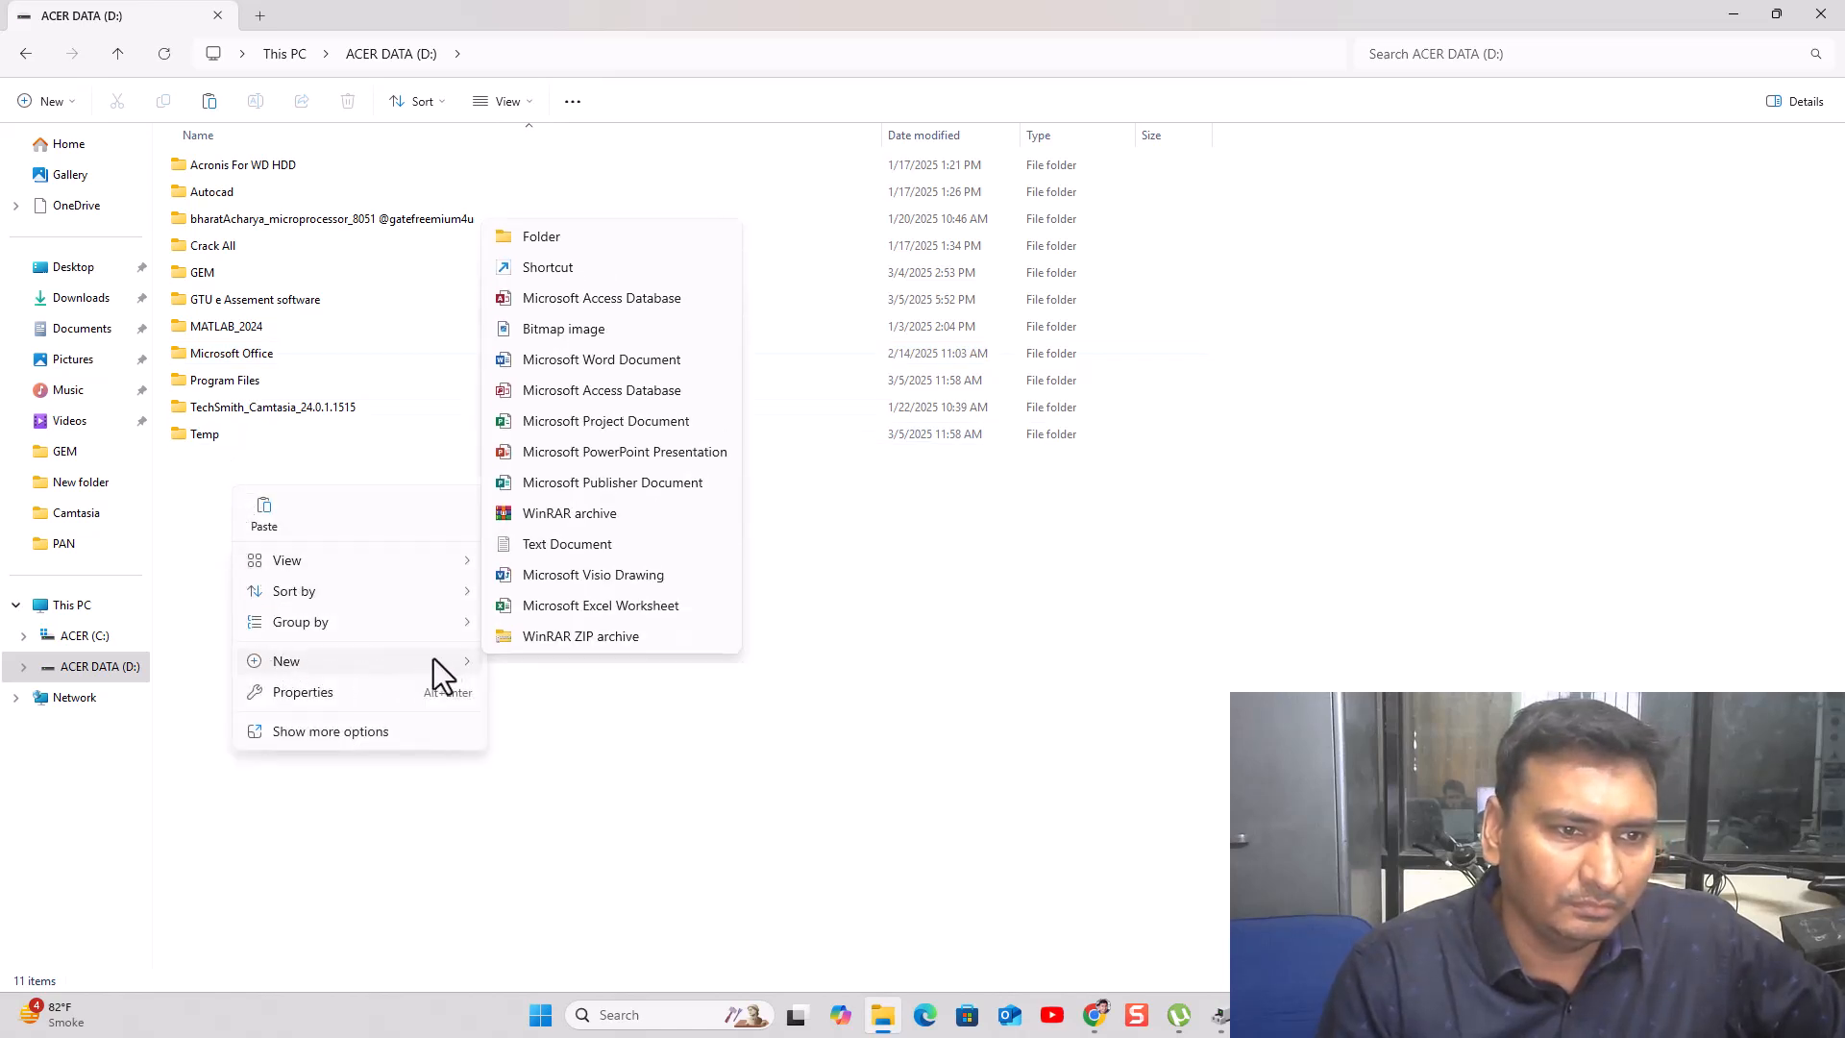
pyautogui.click(574, 241)
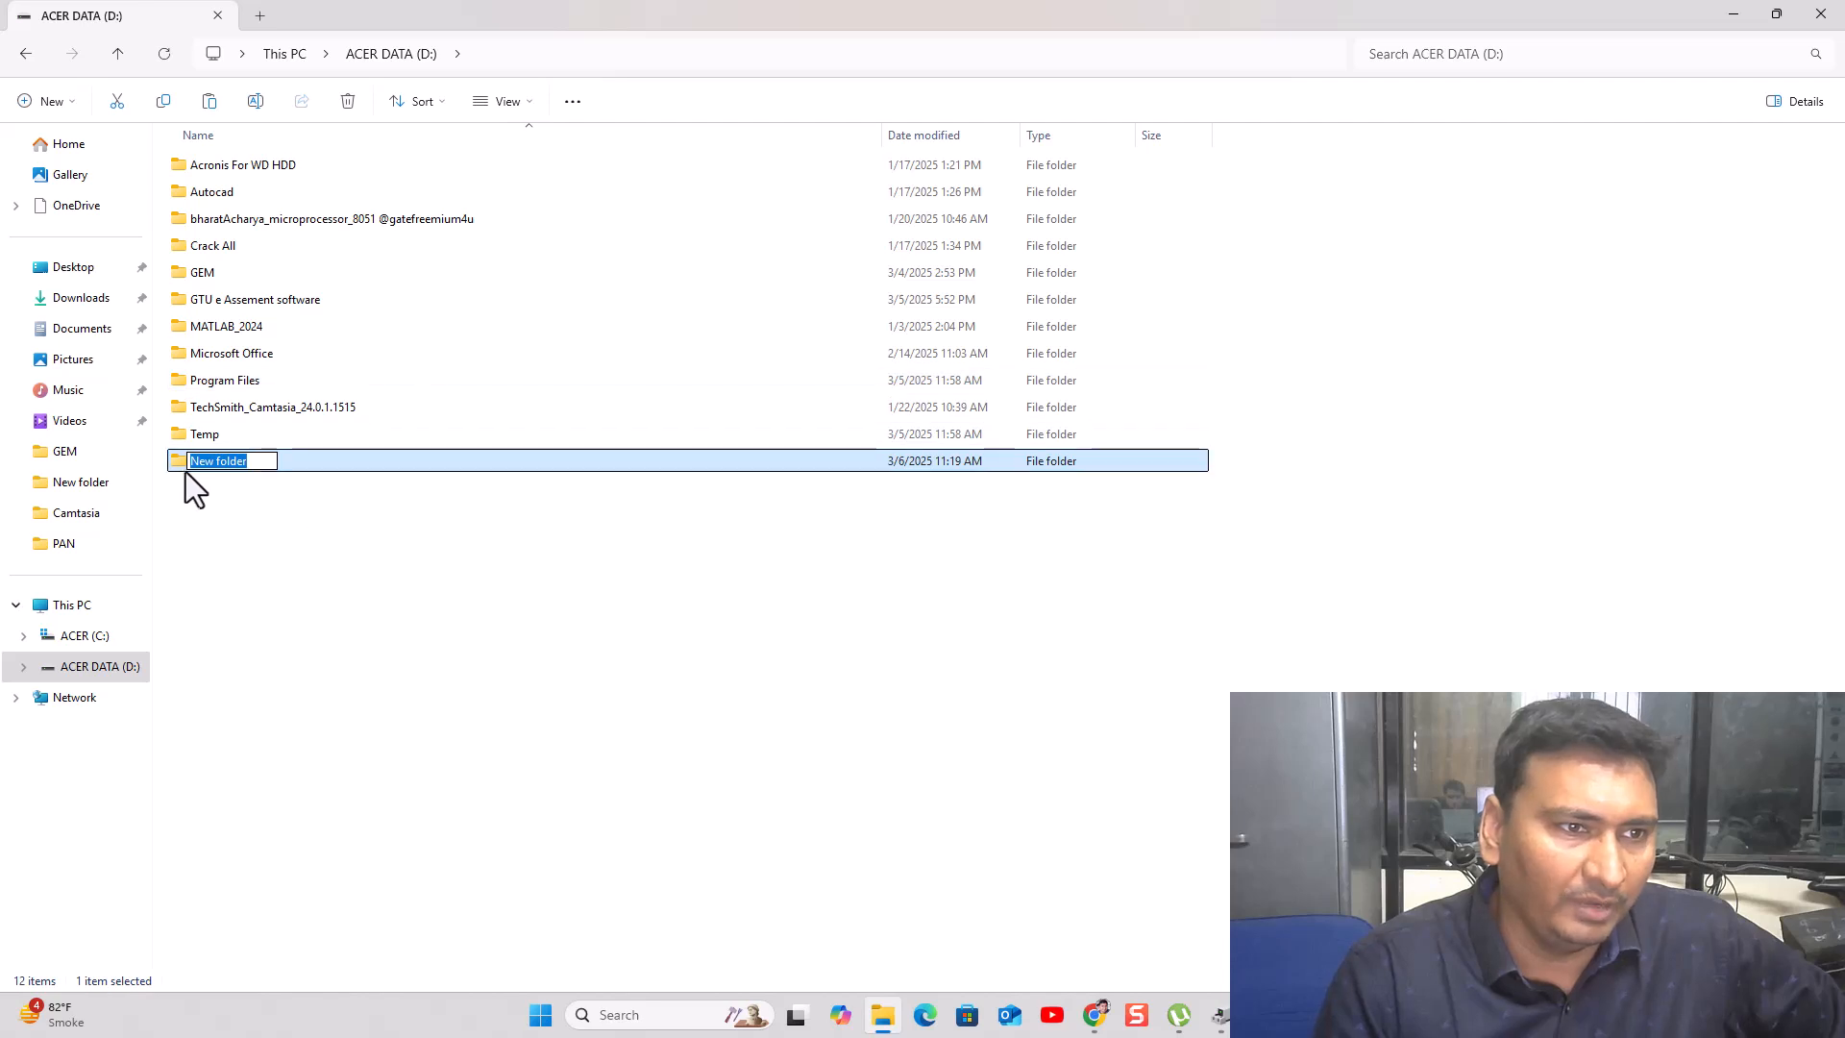
pyautogui.write('8')
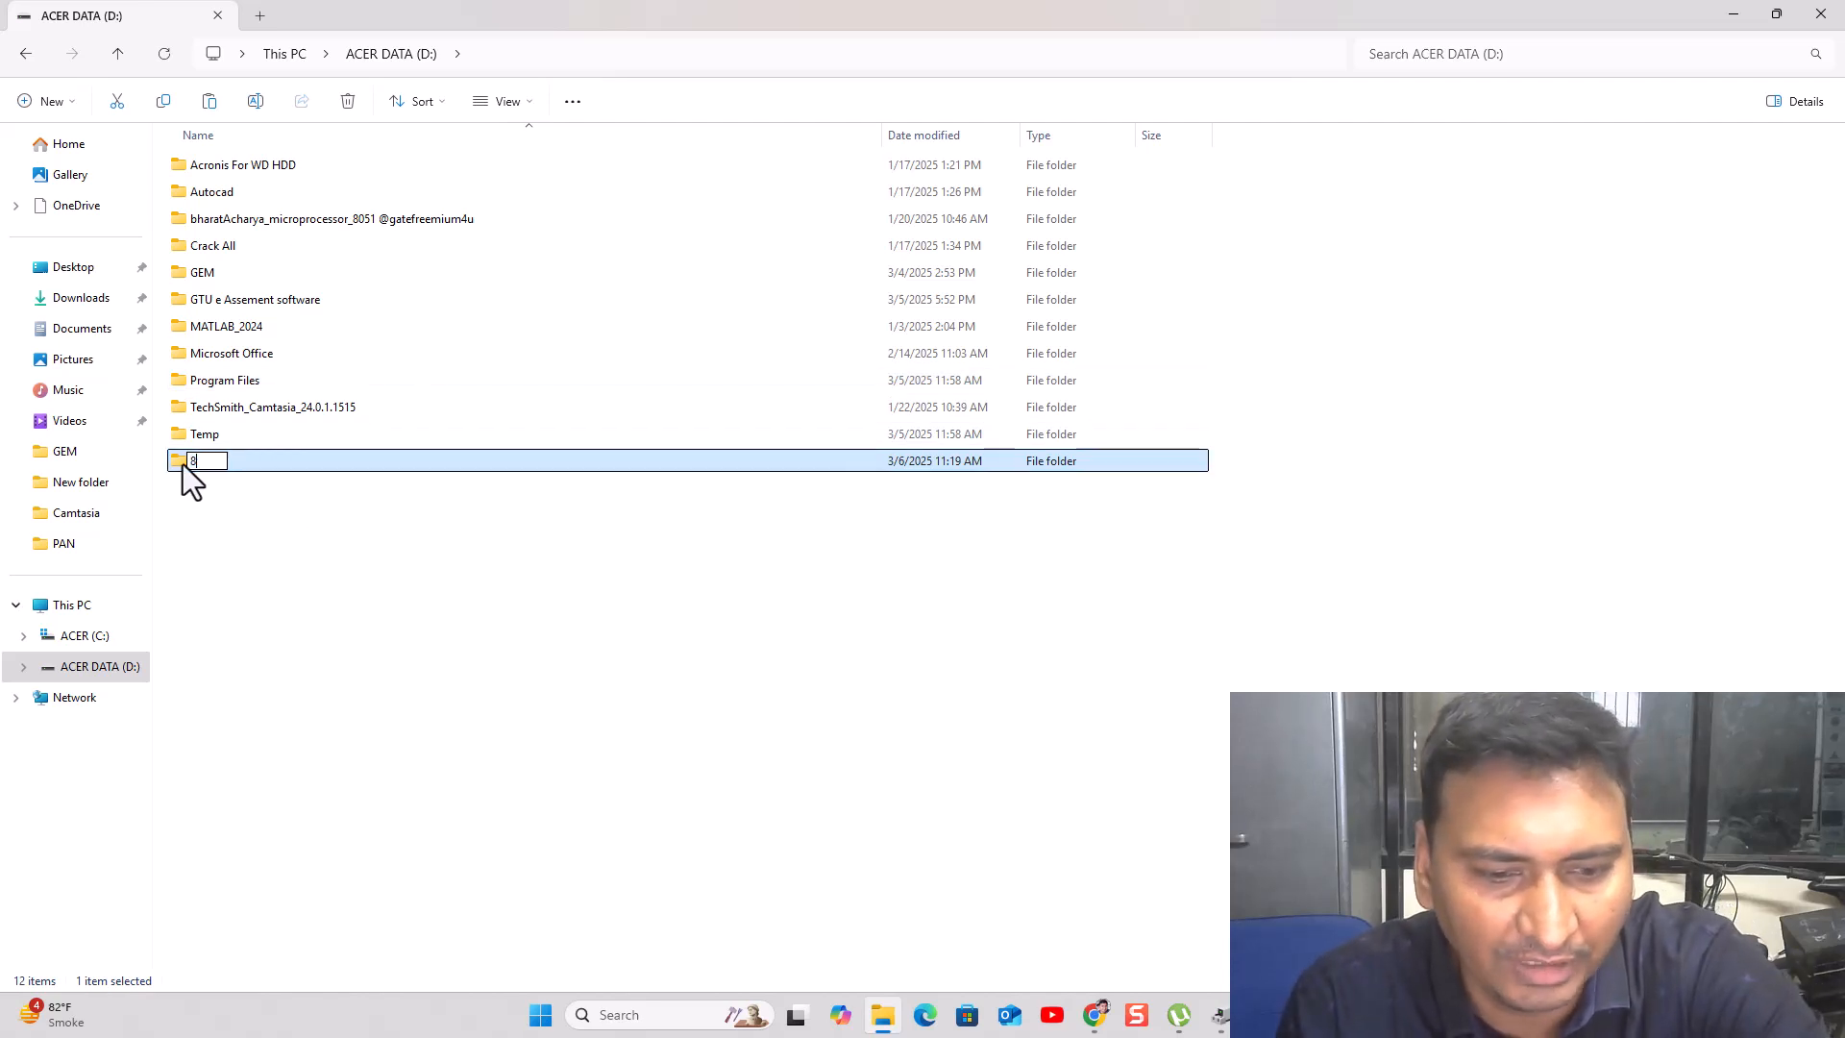
pyautogui.write('054')
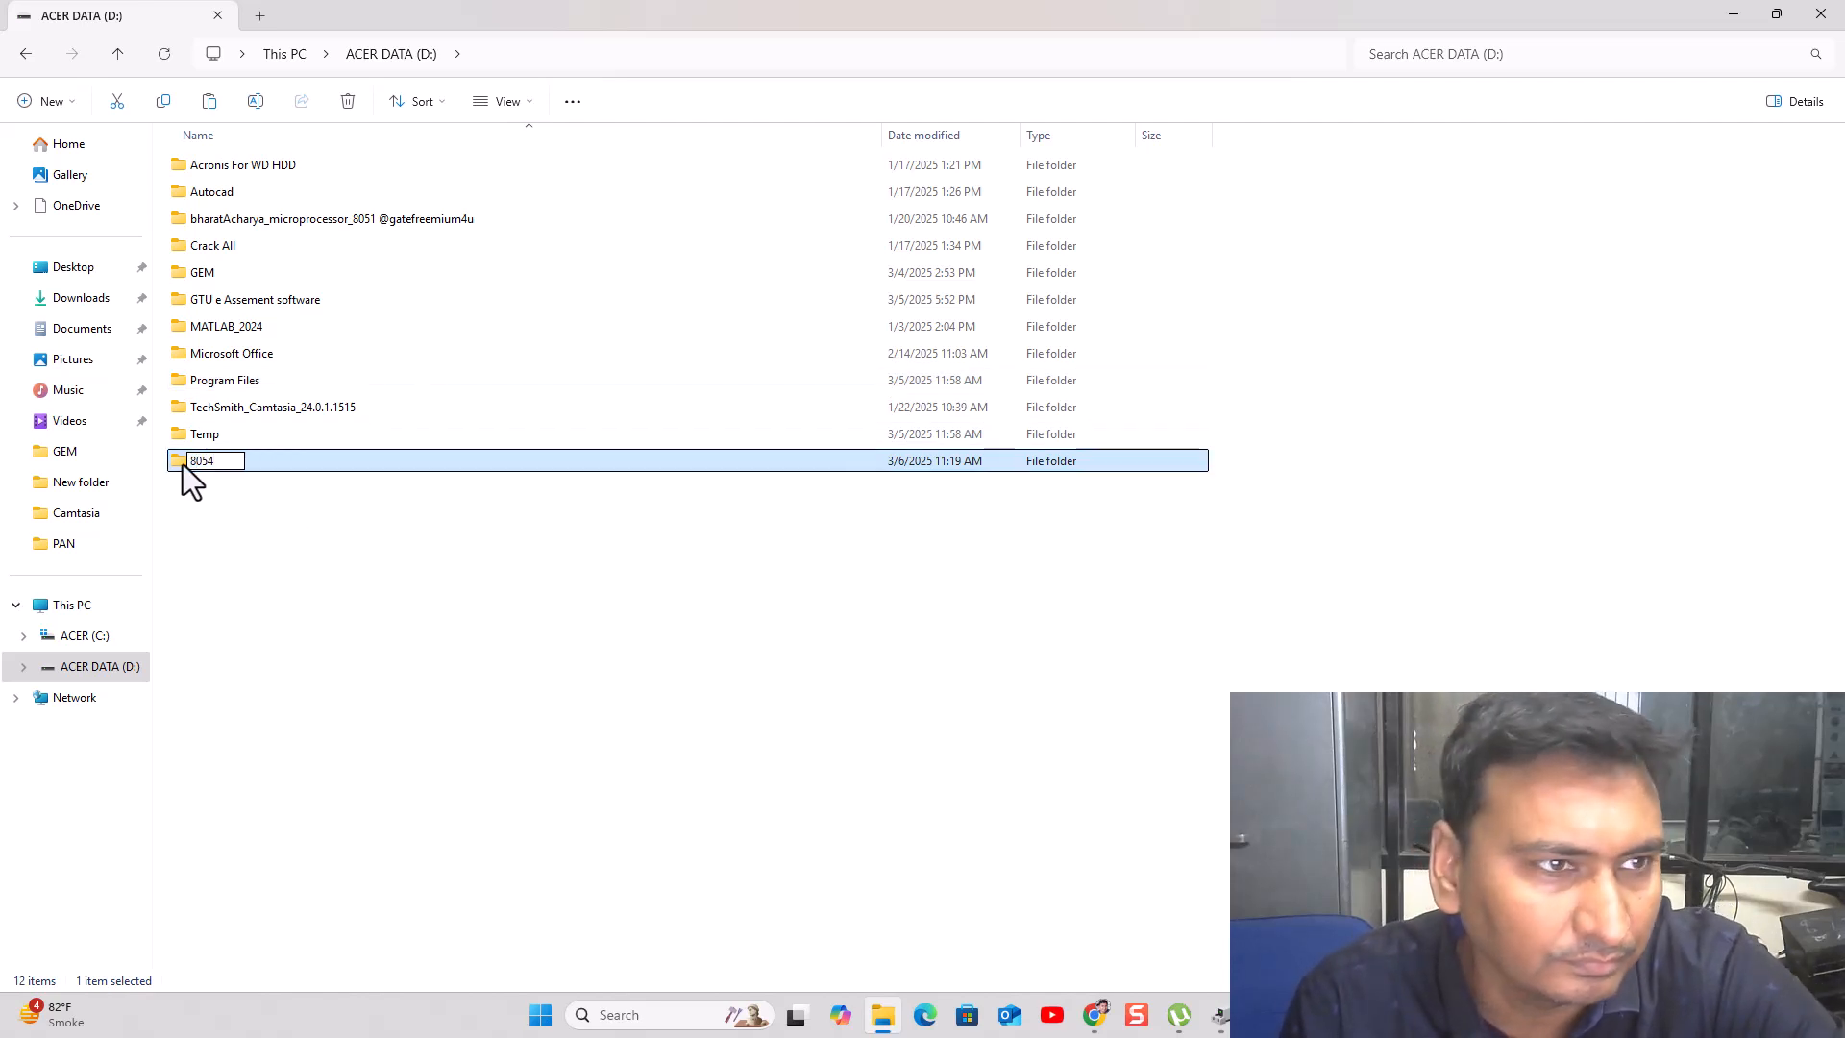
pyautogui.press('BackSpace')
pyautogui.write('1')
pyautogui.press('Return')
# - Paste the four cut downloads into the 8051 folder
pyautogui.doubleClick(203, 464)
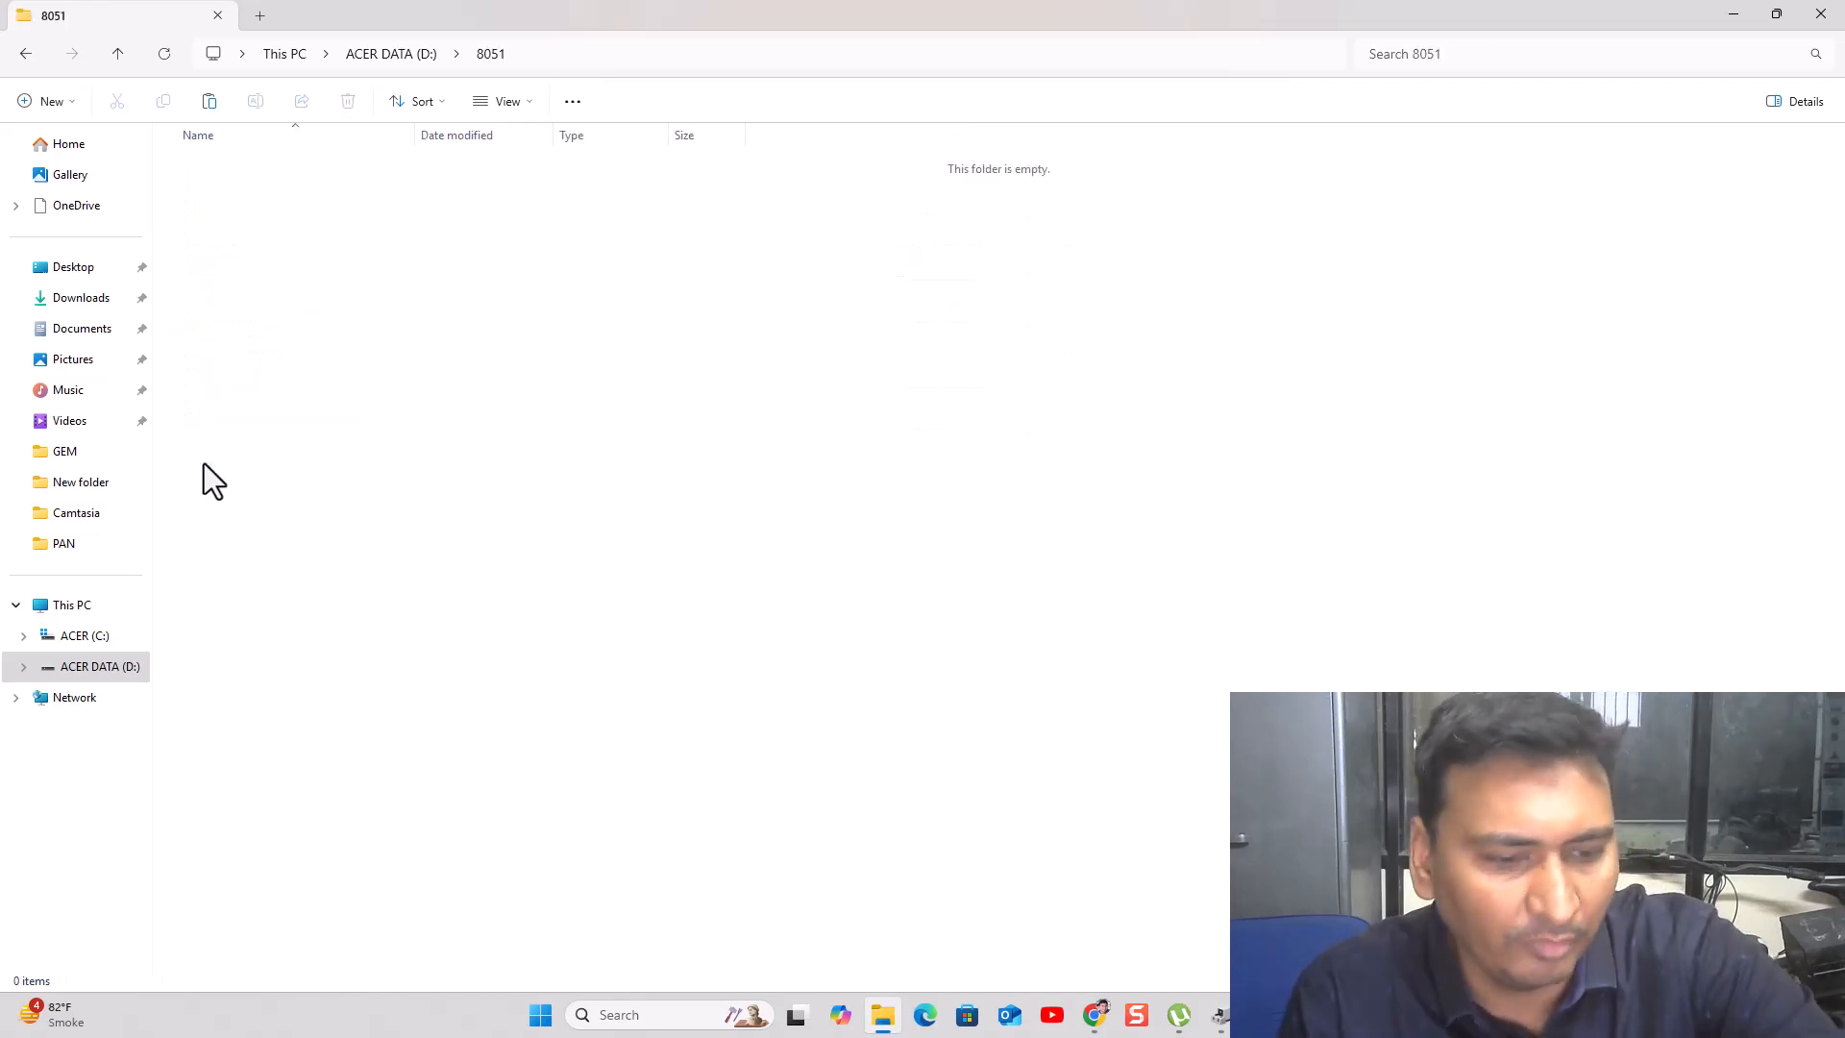
pyautogui.hotkey('ctrl', 'v')
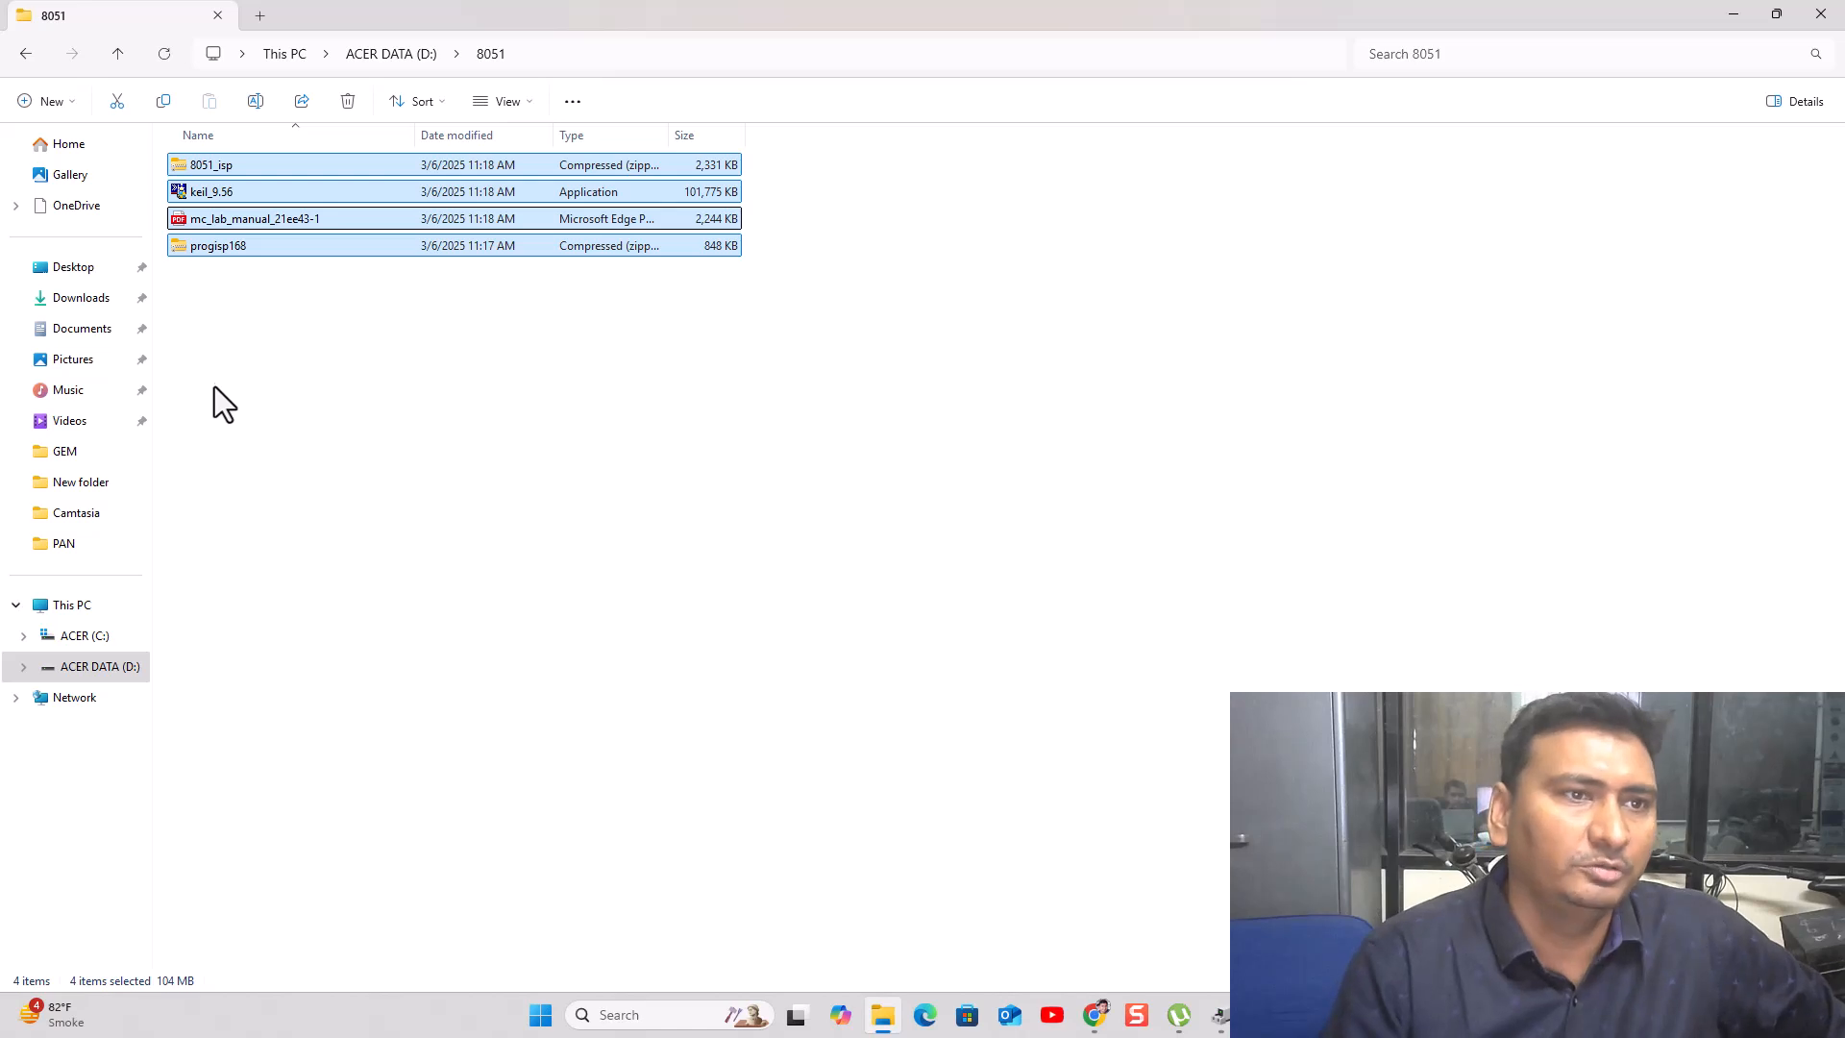
pyautogui.click(211, 395)
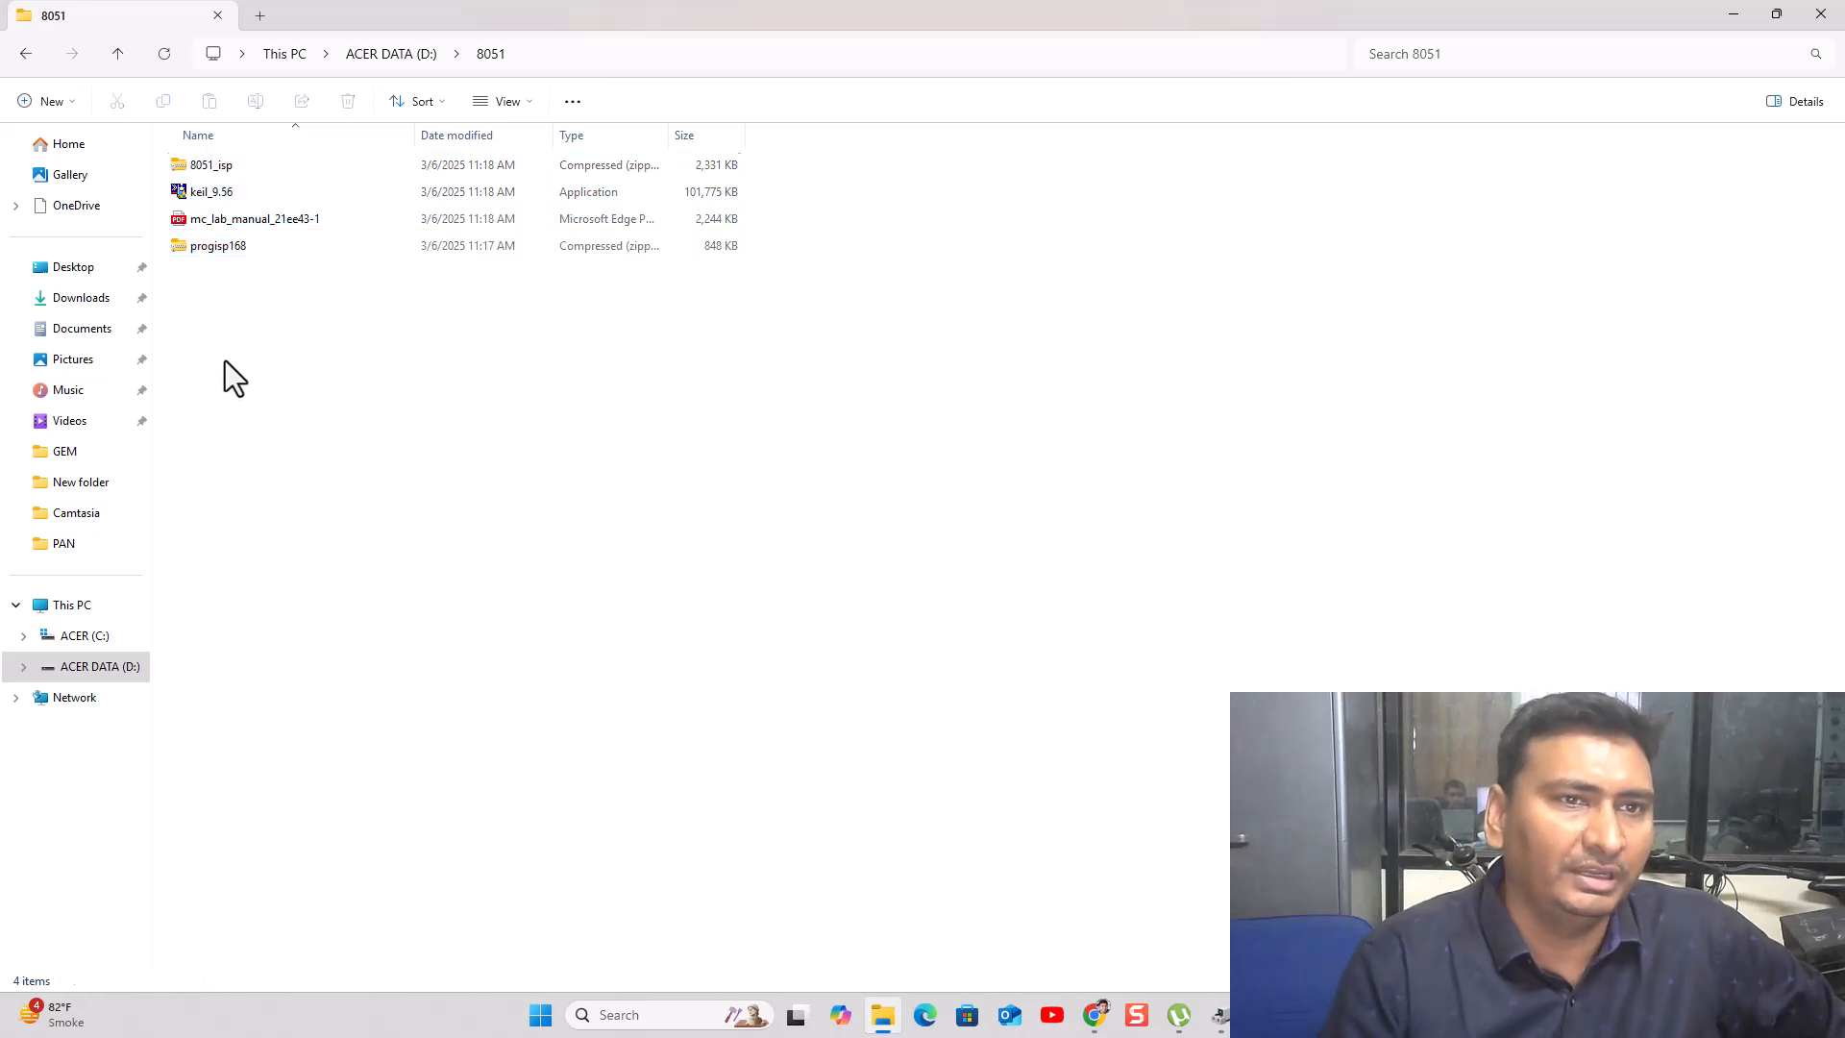
# - Copy the 8051_isp archive and create a new folder named DRIVER SOFTWARE
pyautogui.click(203, 165)
pyautogui.rightClick(203, 165)
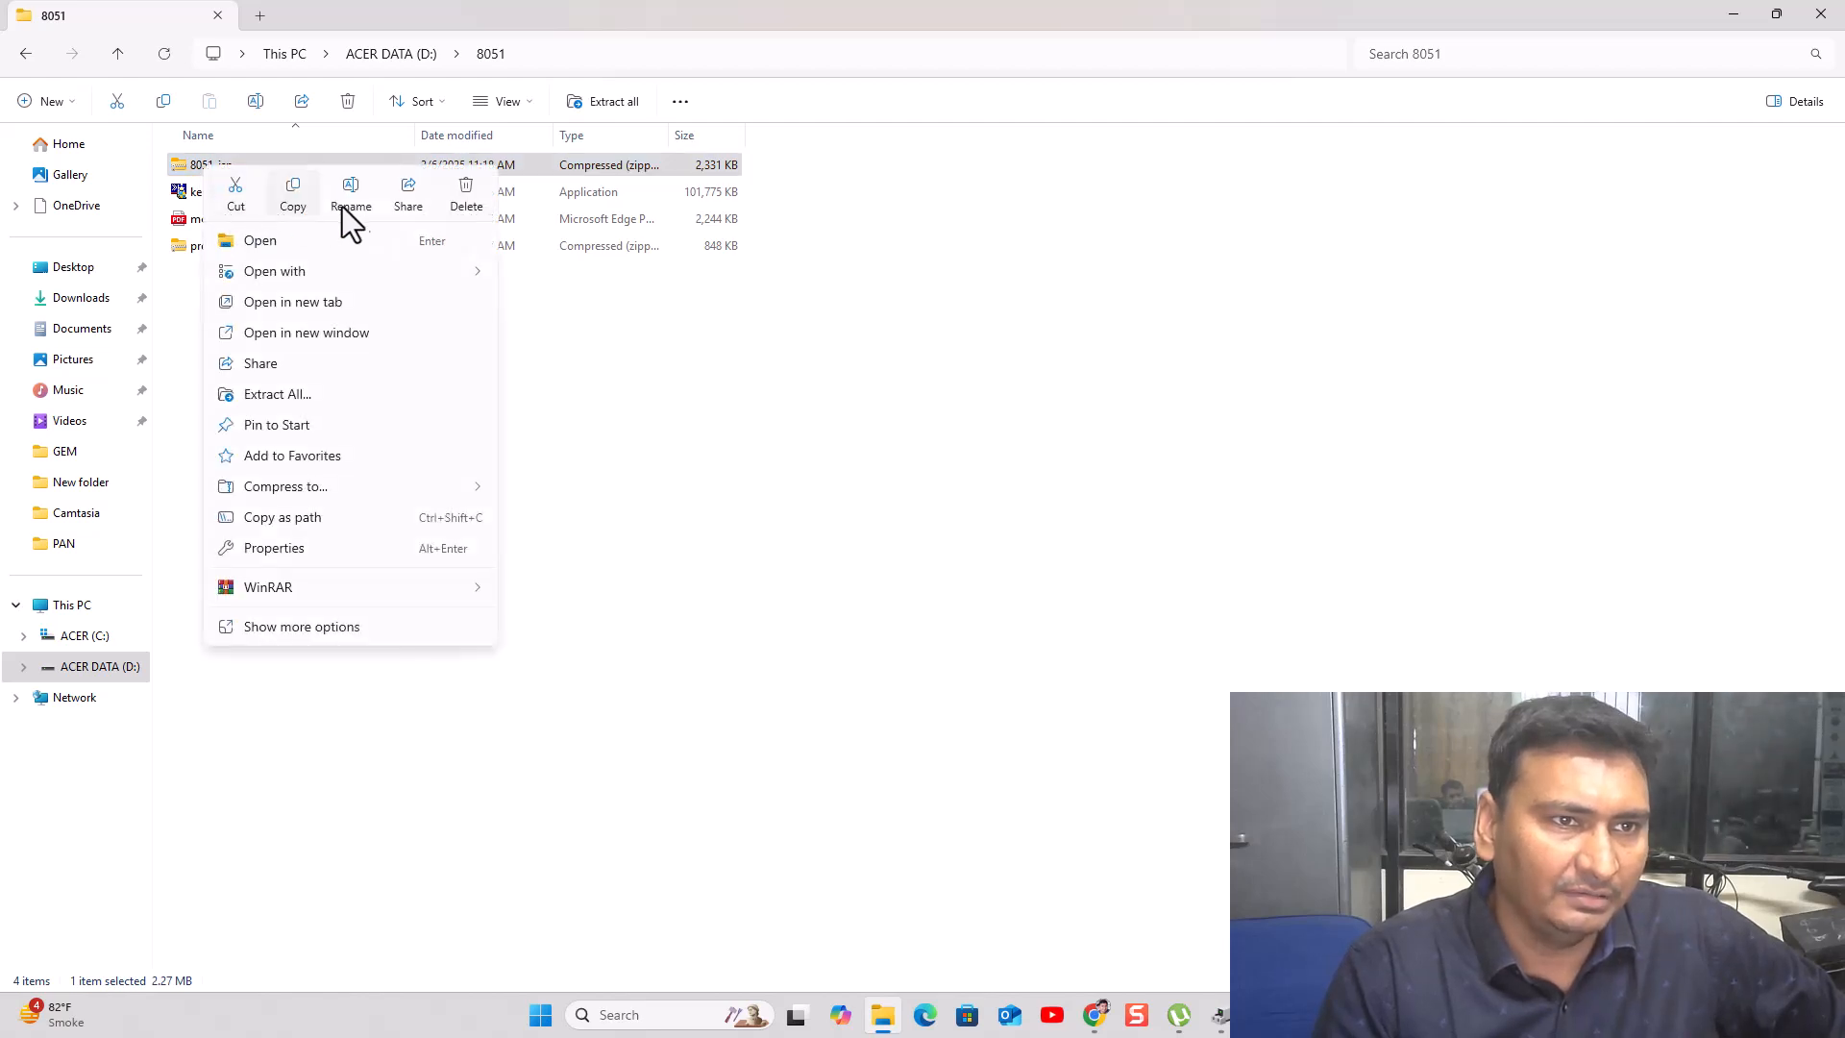
pyautogui.click(558, 511)
pyautogui.rightClick(247, 319)
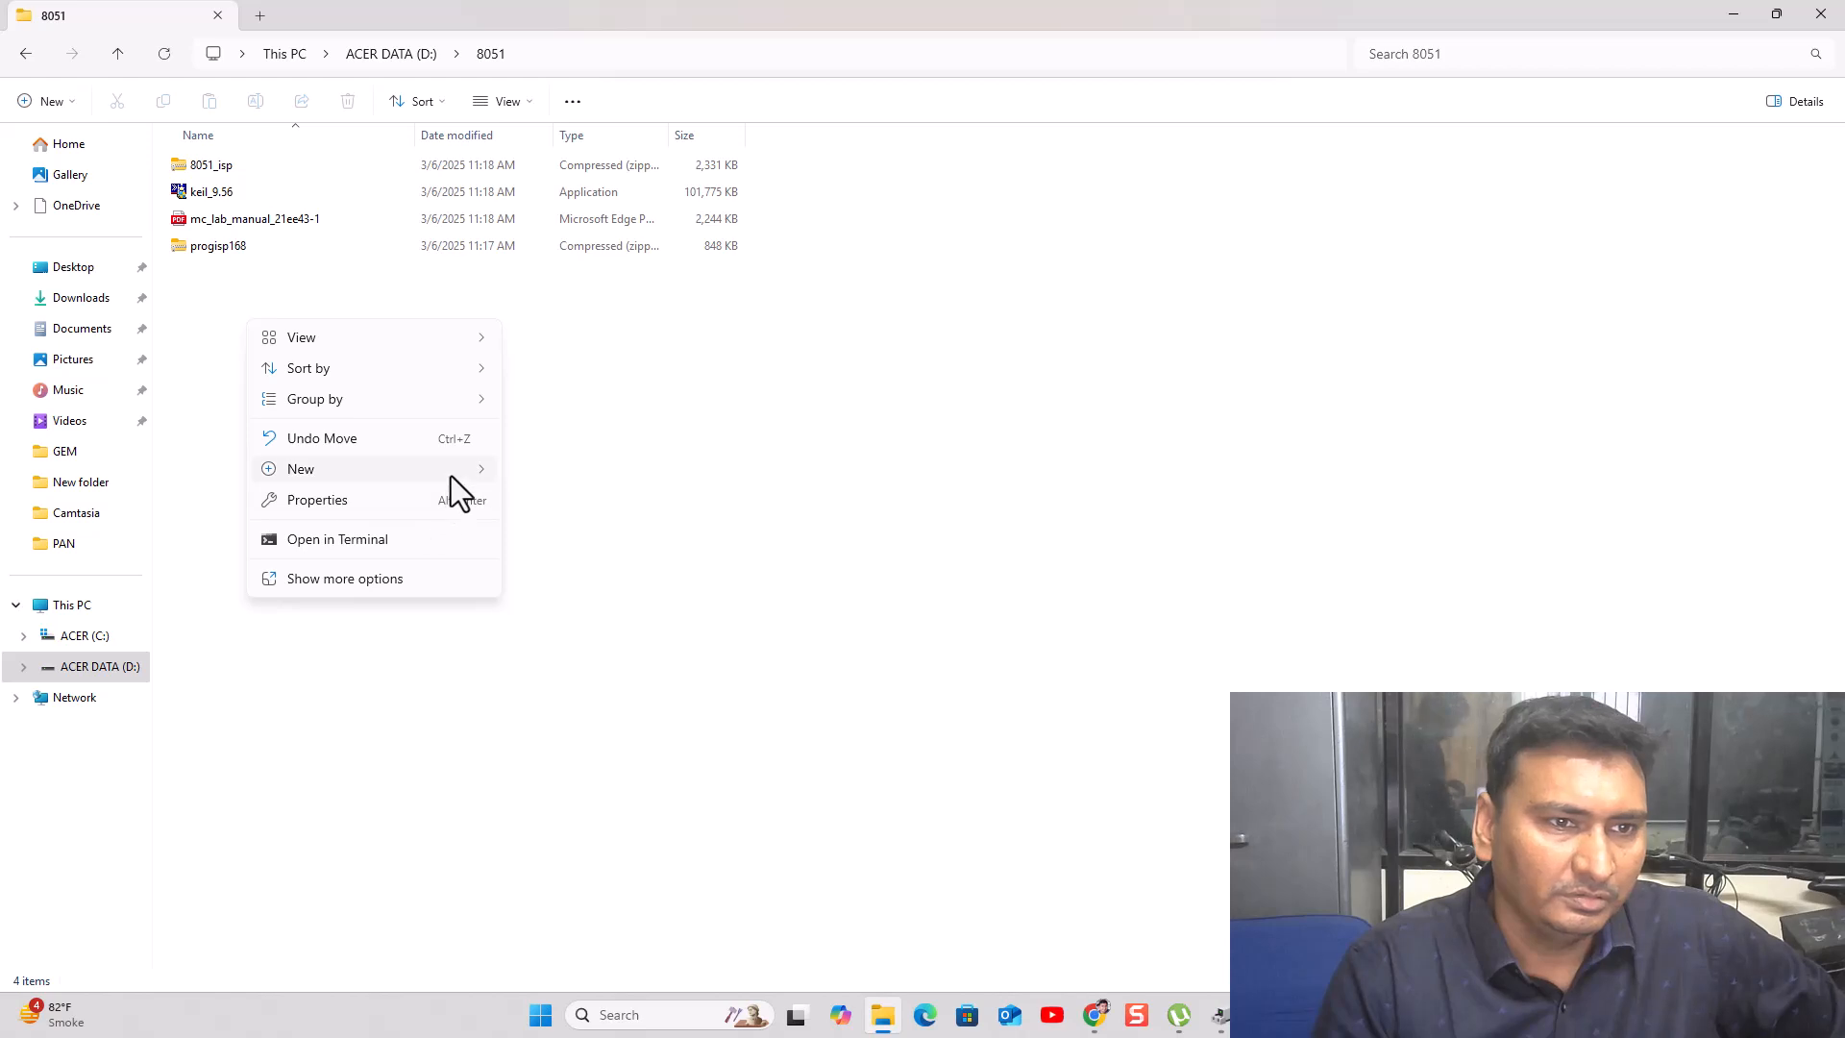
pyautogui.click(525, 471)
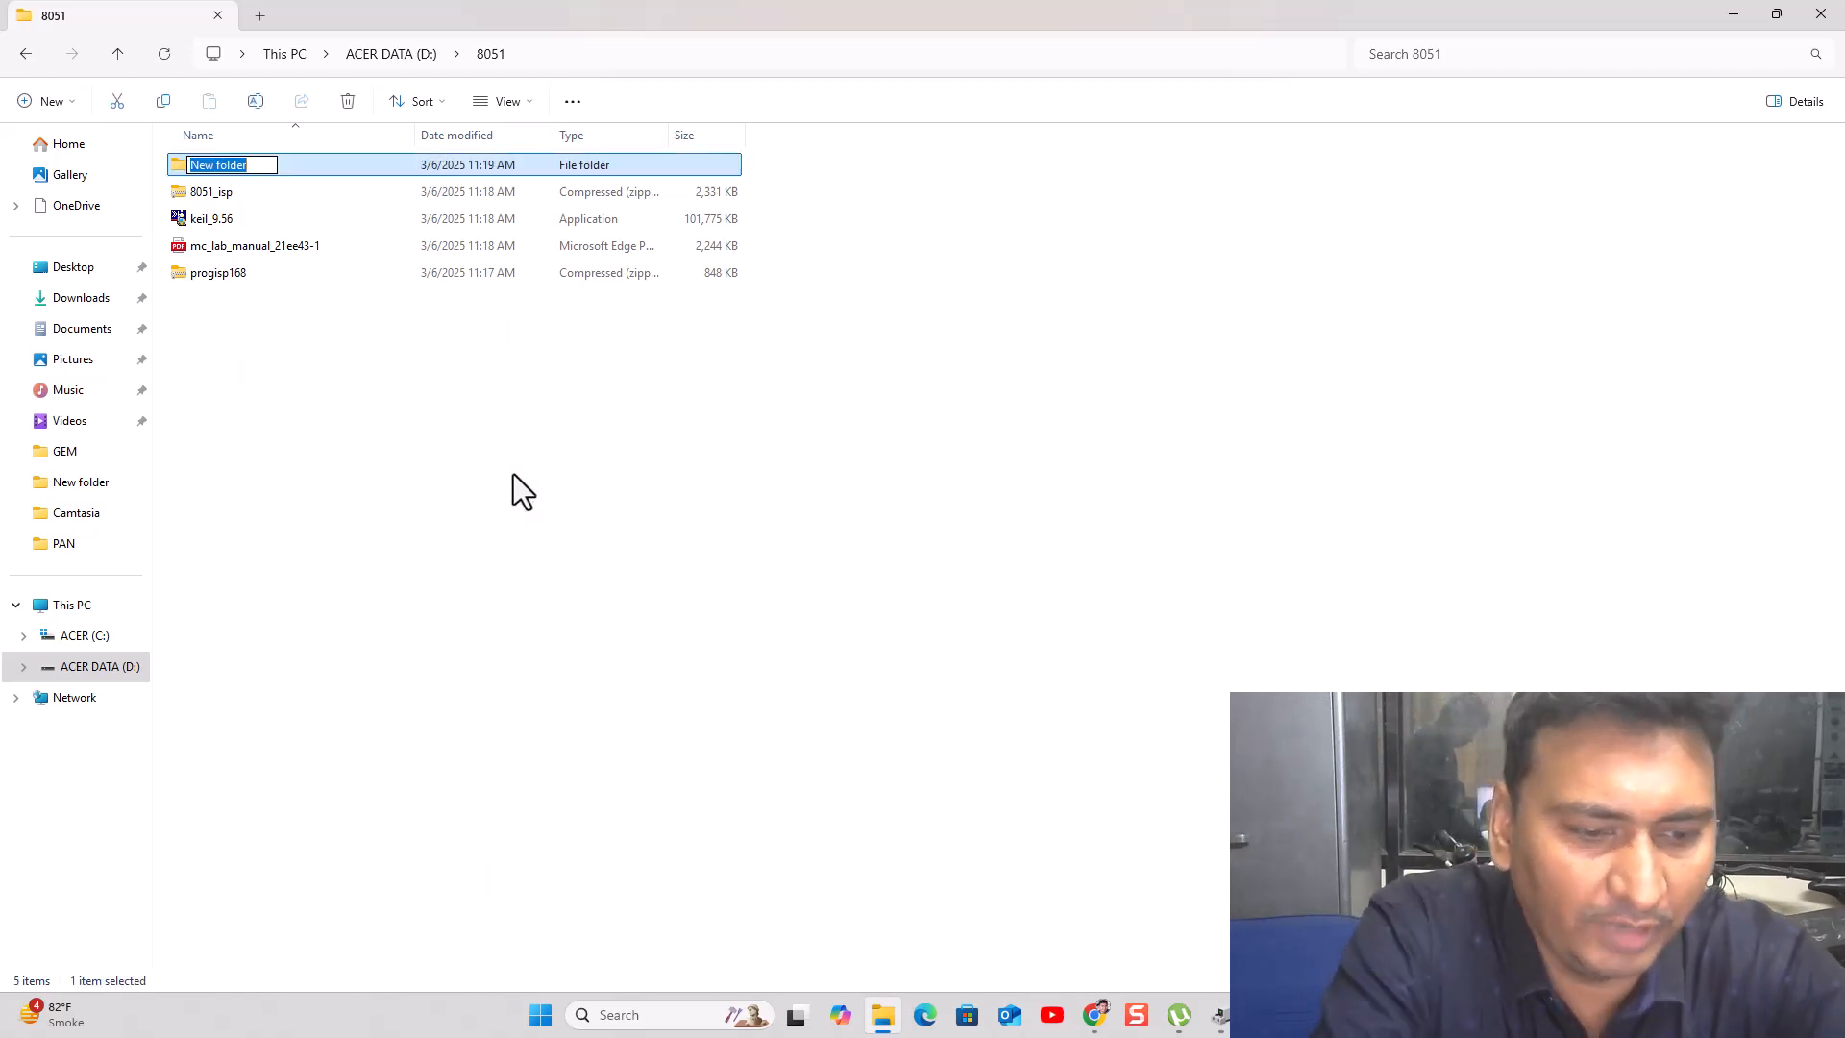
pyautogui.write('DRIVER SO')
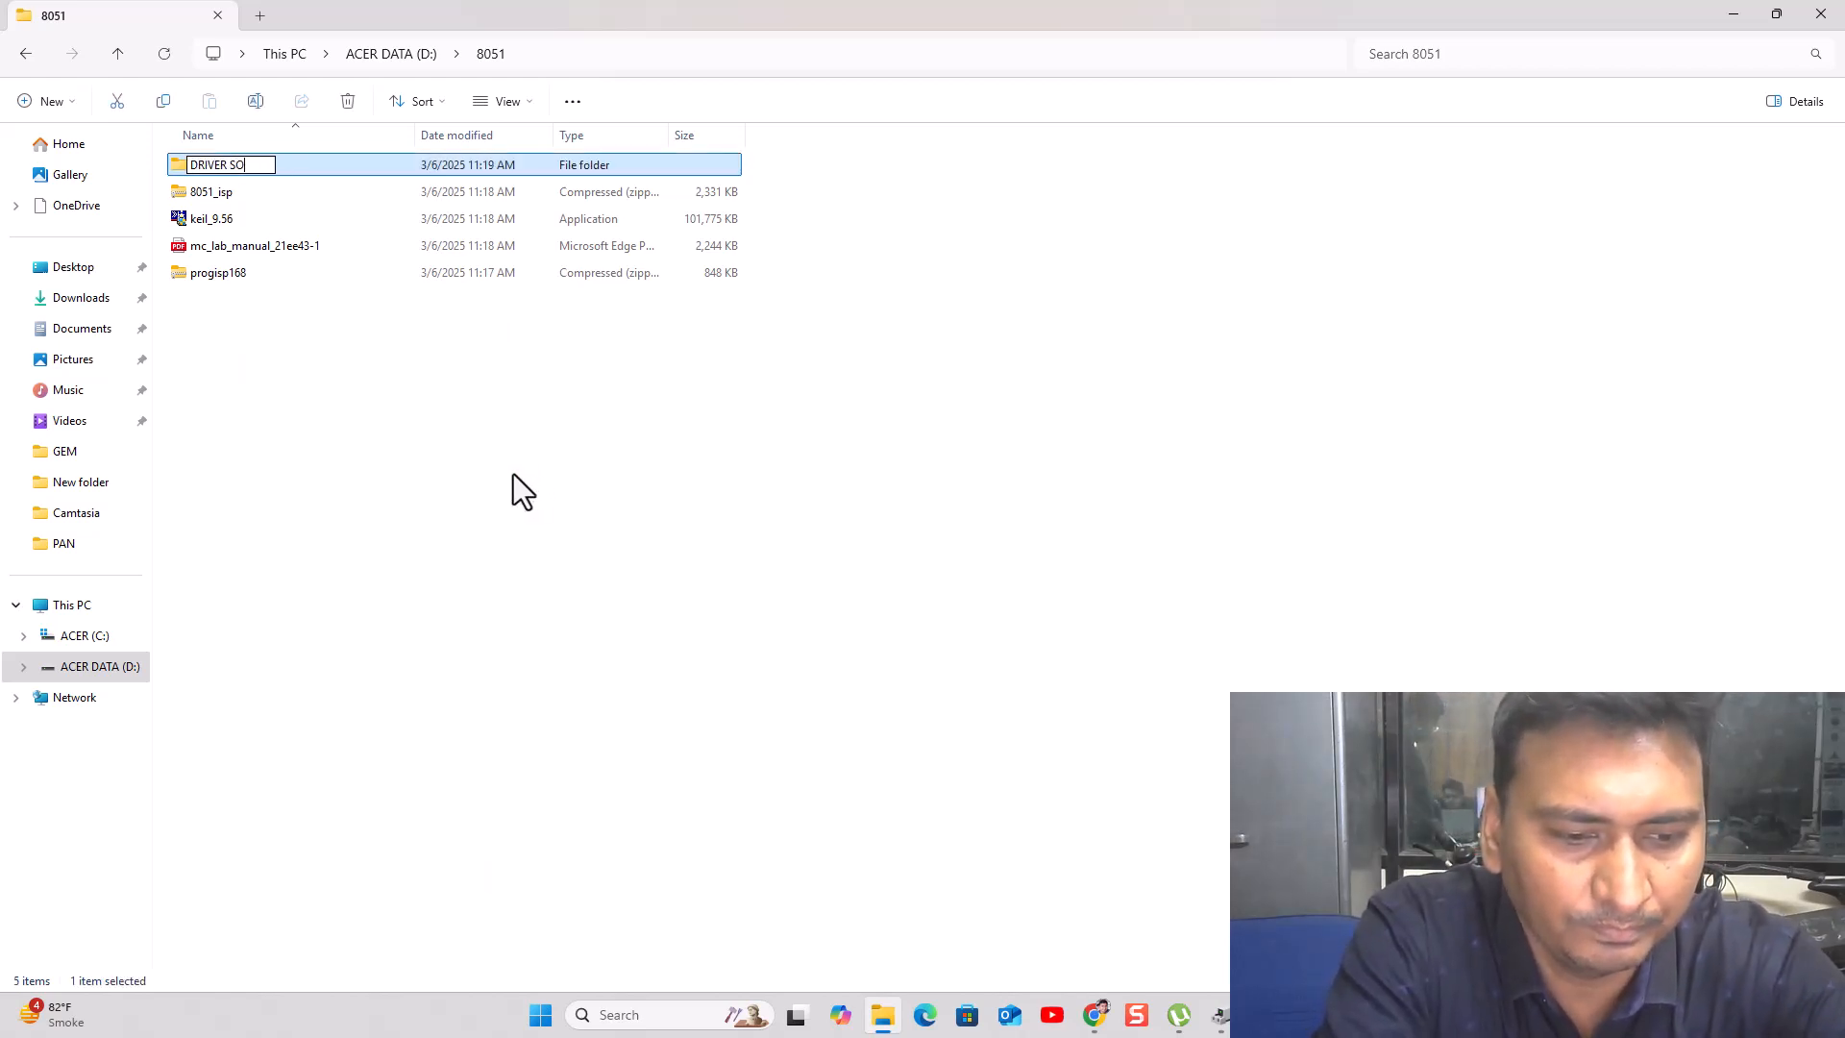
pyautogui.write('FTWAREE')
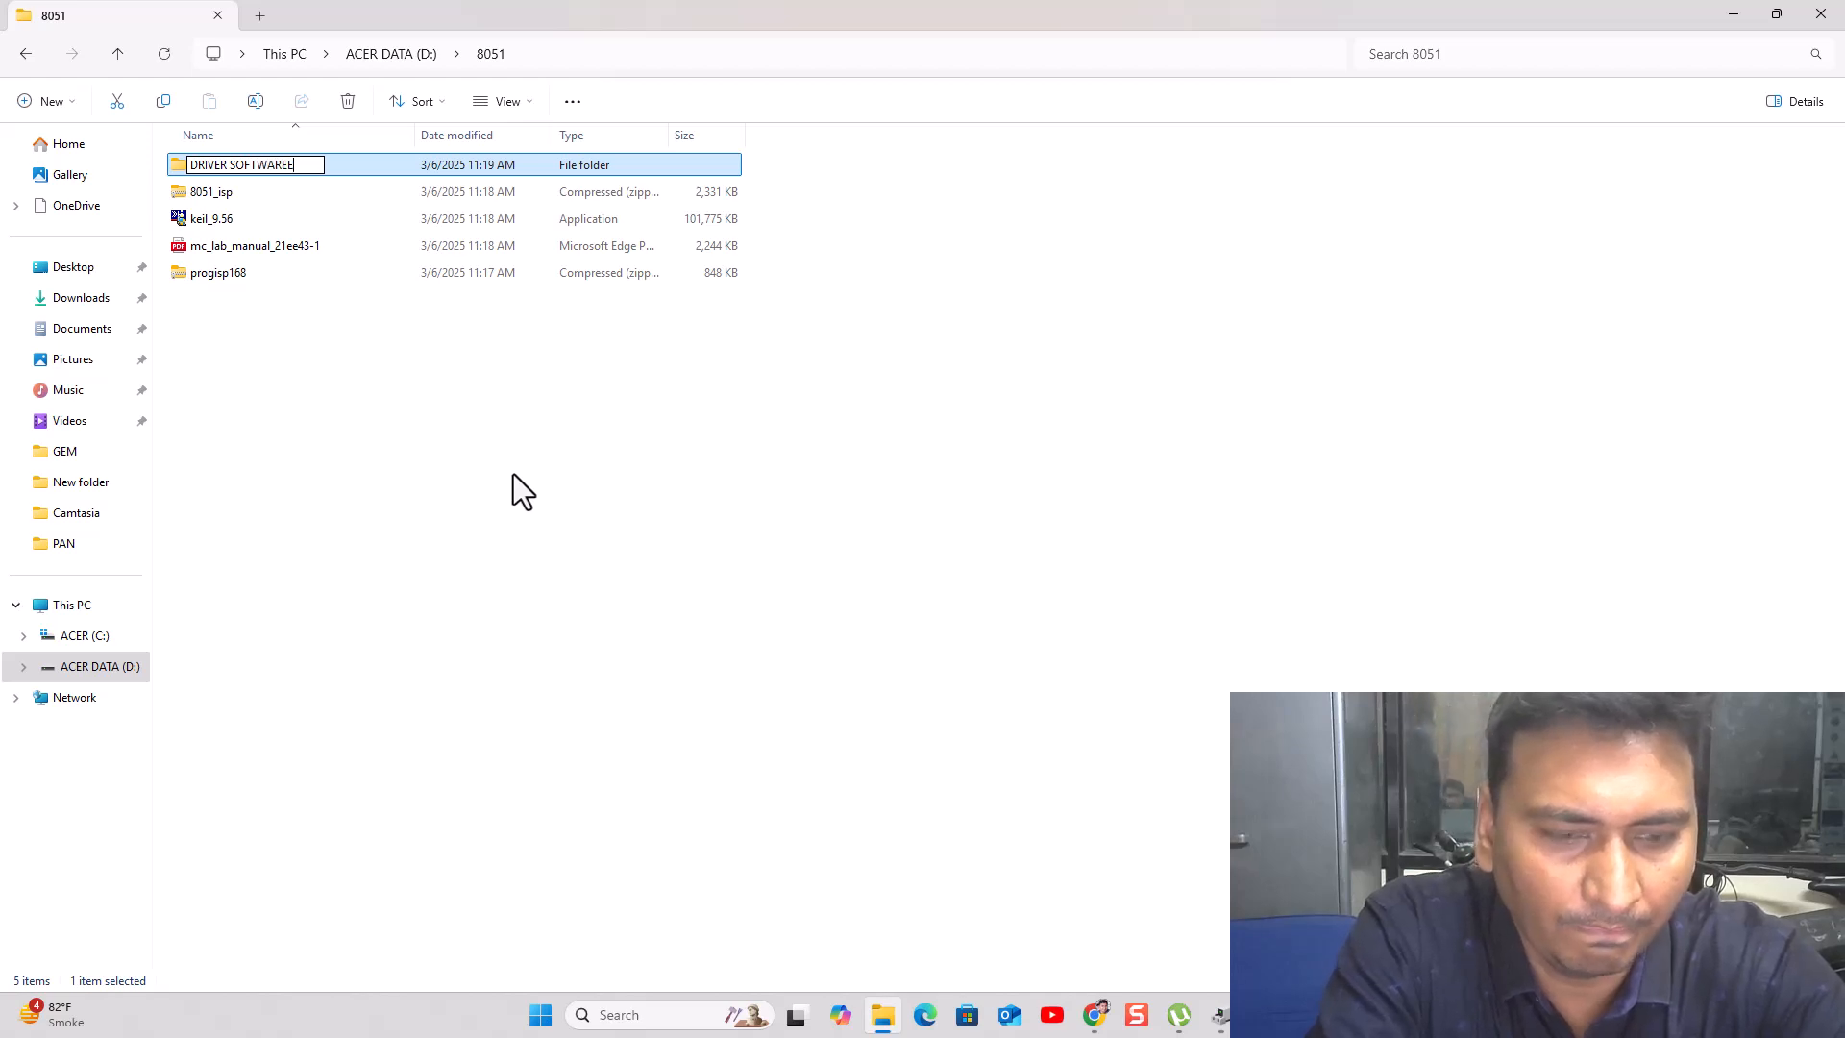
pyautogui.press('BackSpace')
pyautogui.press('Return')
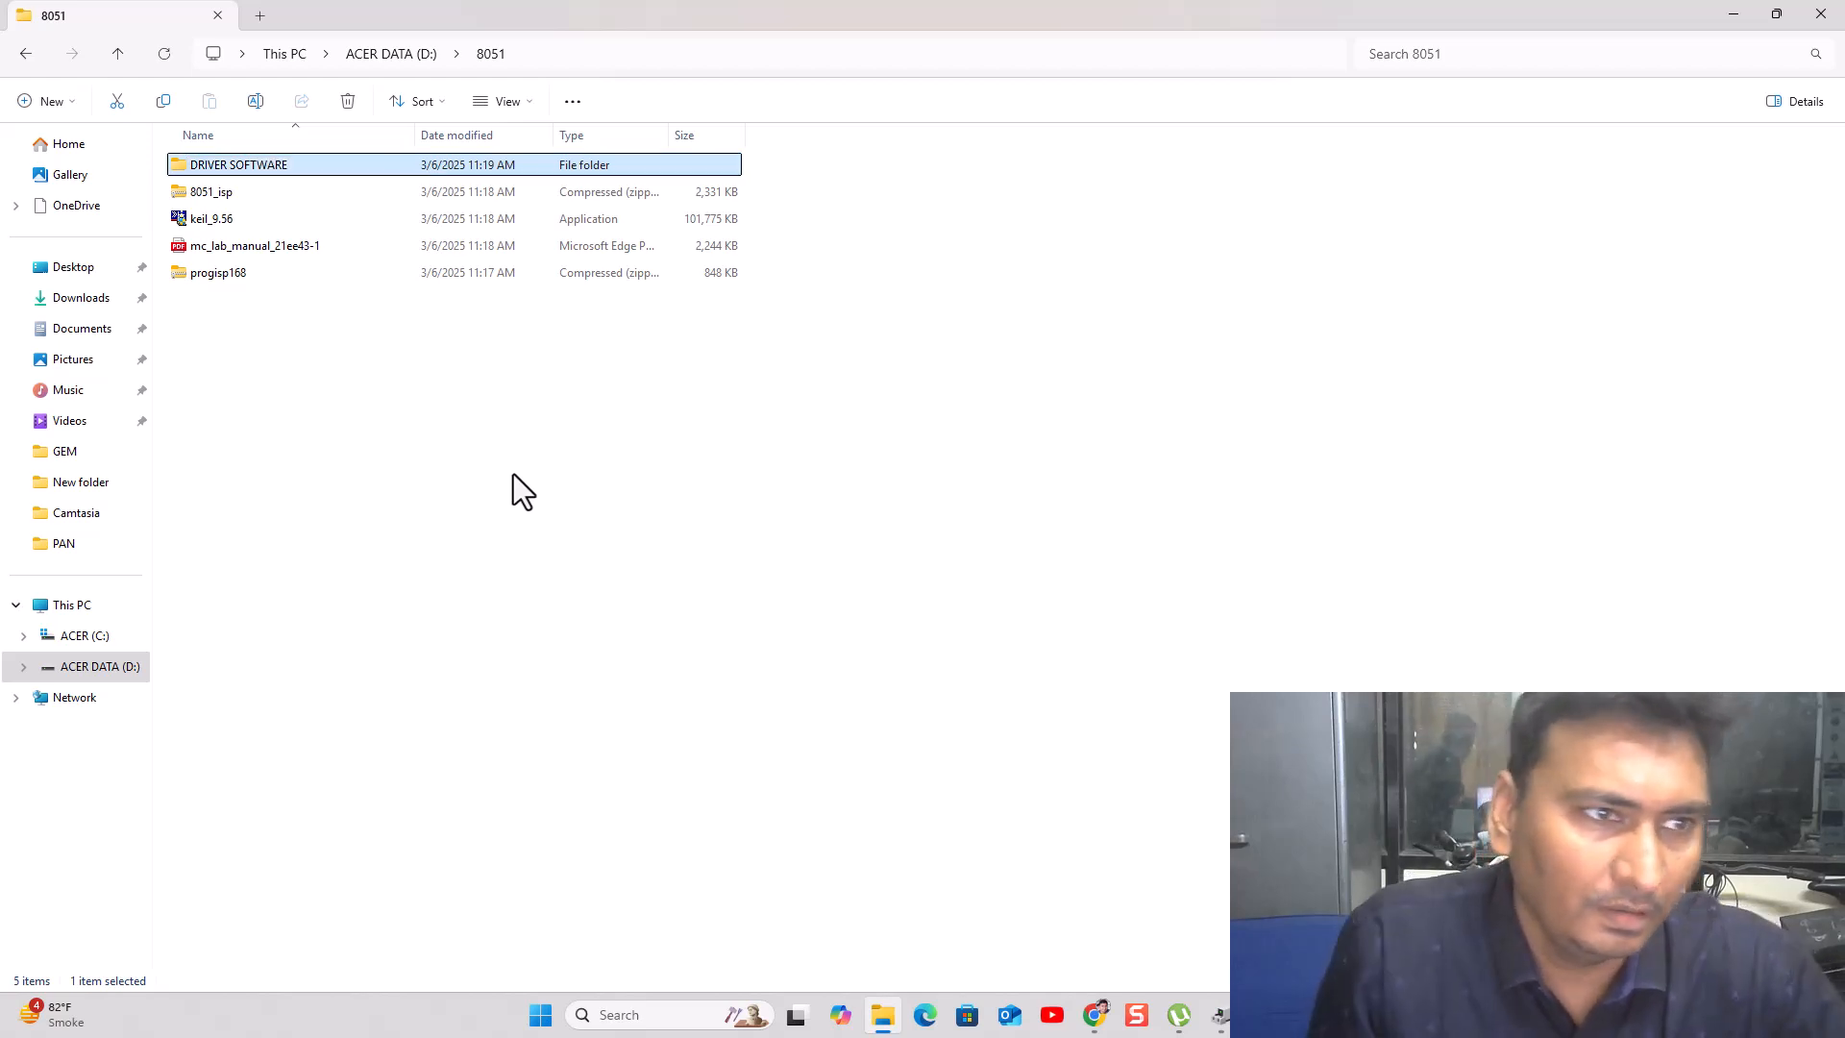
# - Paste the copied 8051_isp archive into the DRIVER SOFTWARE folder
pyautogui.click(262, 191)
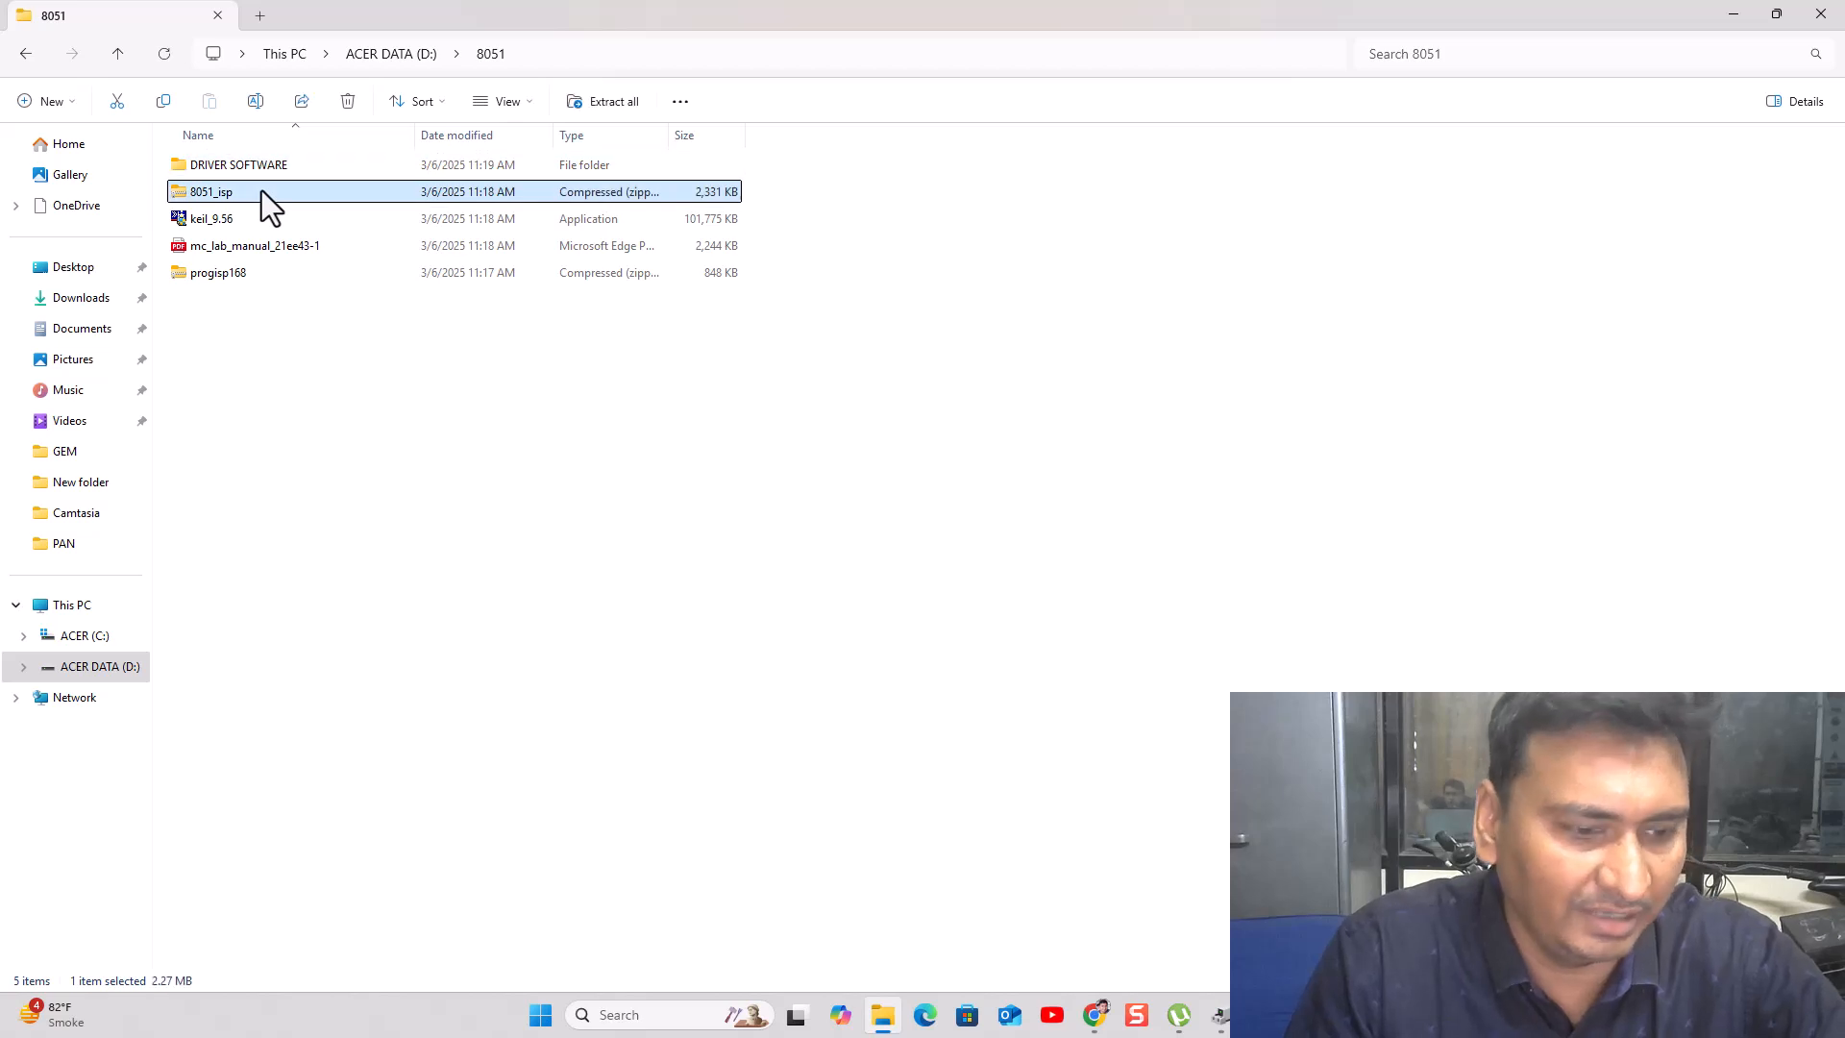
pyautogui.doubleClick(238, 160)
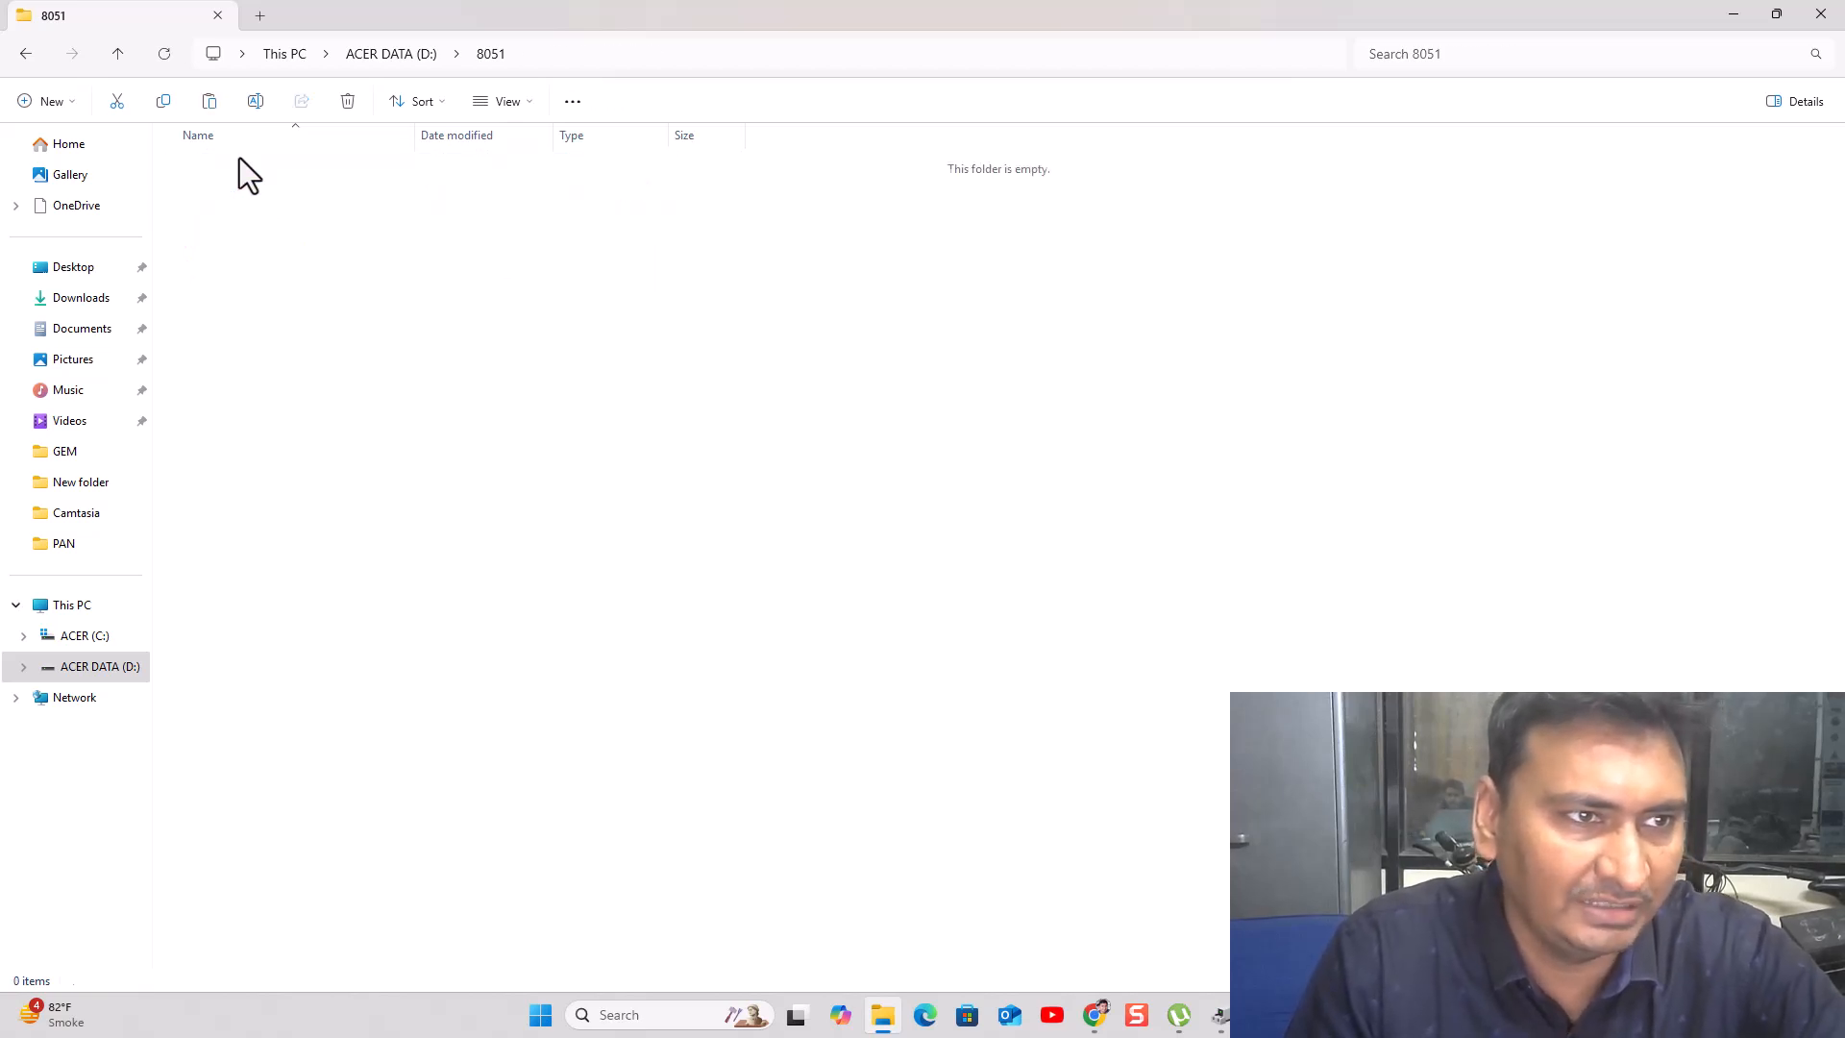
pyautogui.rightClick(234, 209)
pyautogui.click(273, 243)
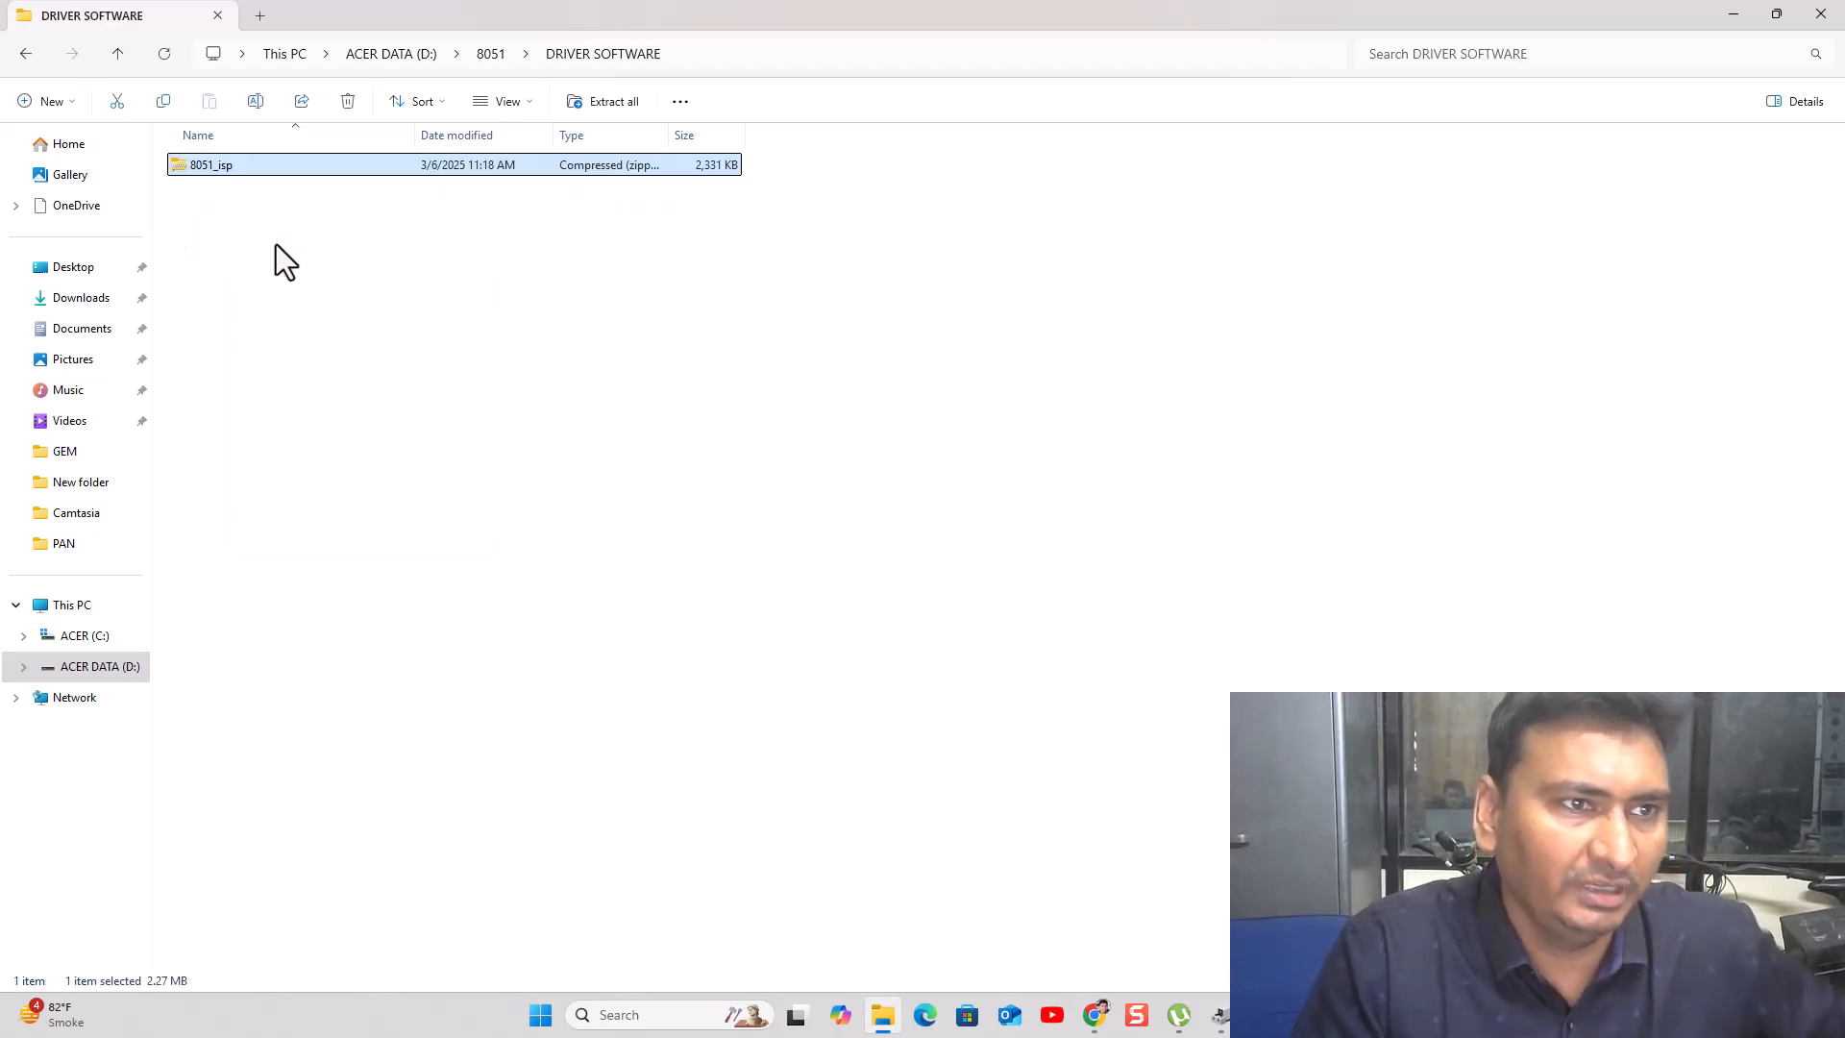
pyautogui.rightClick(208, 175)
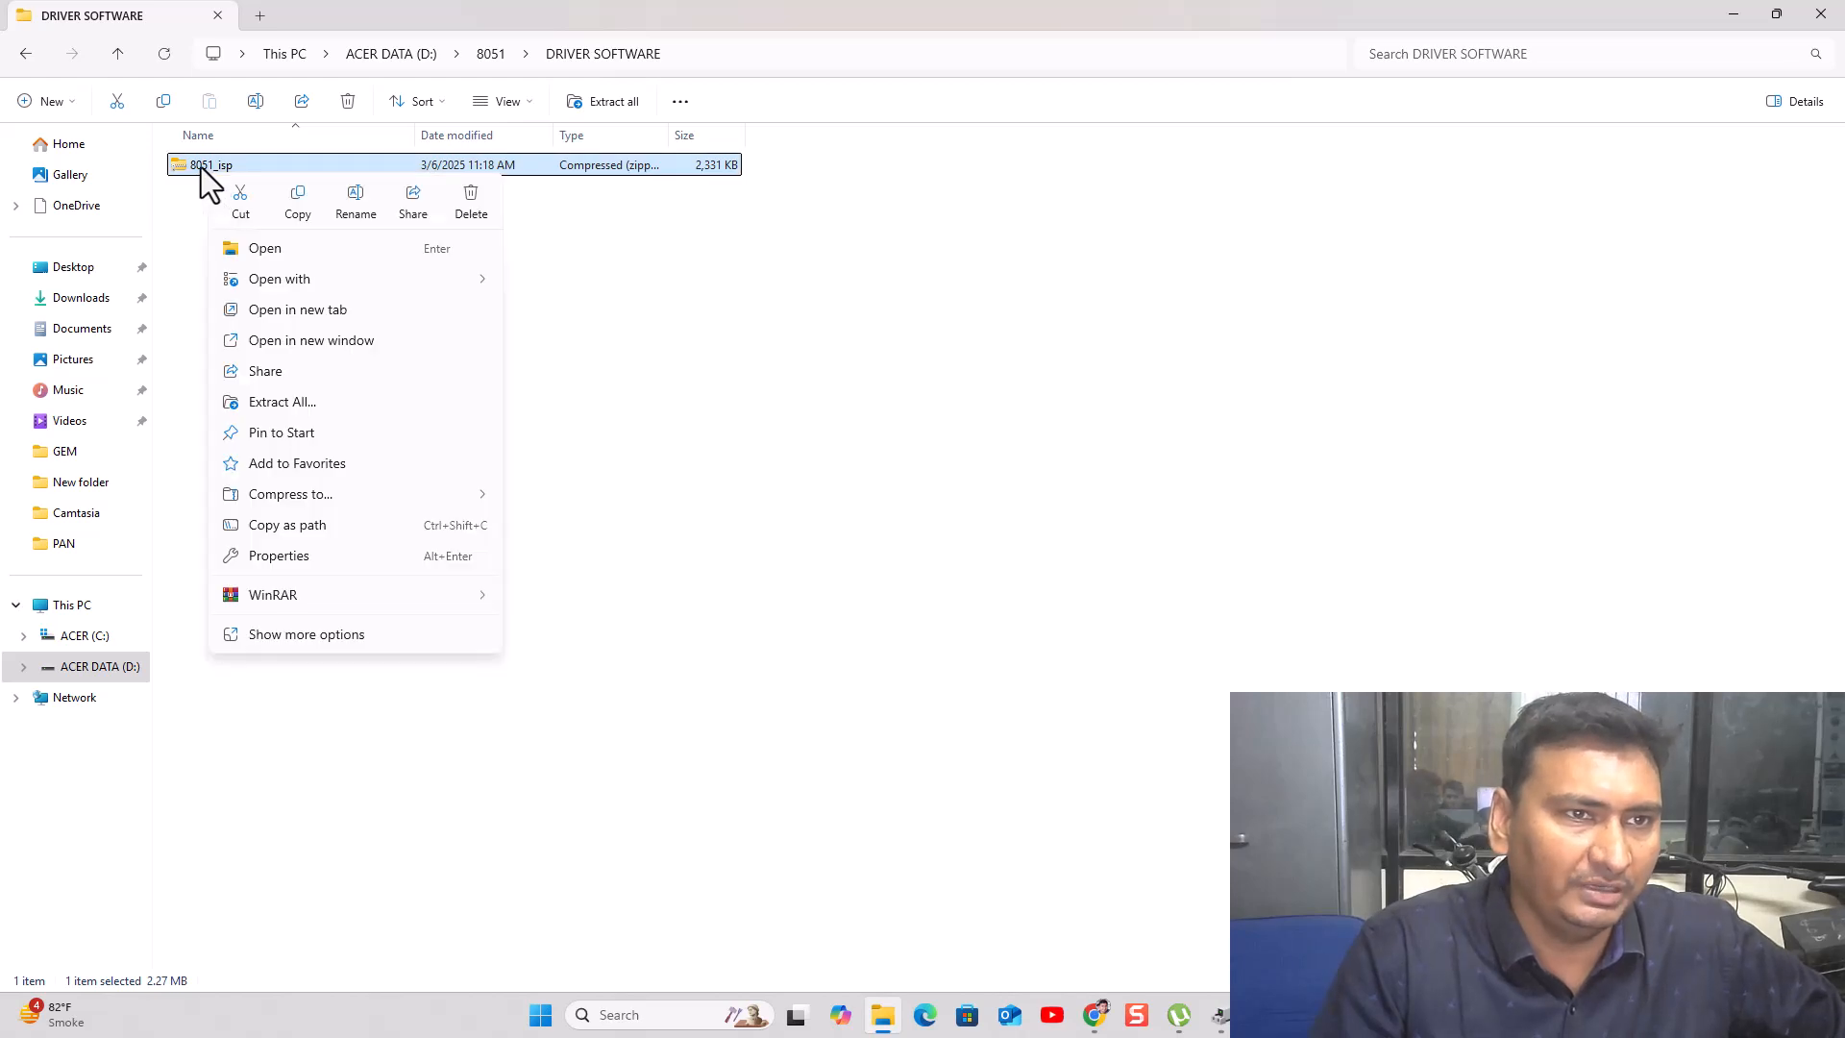
# - Extract the 8051_isp zip here with WinRAR and open the extracted 8051_isp folder
pyautogui.moveTo(256, 594)
pyautogui.click(574, 637)
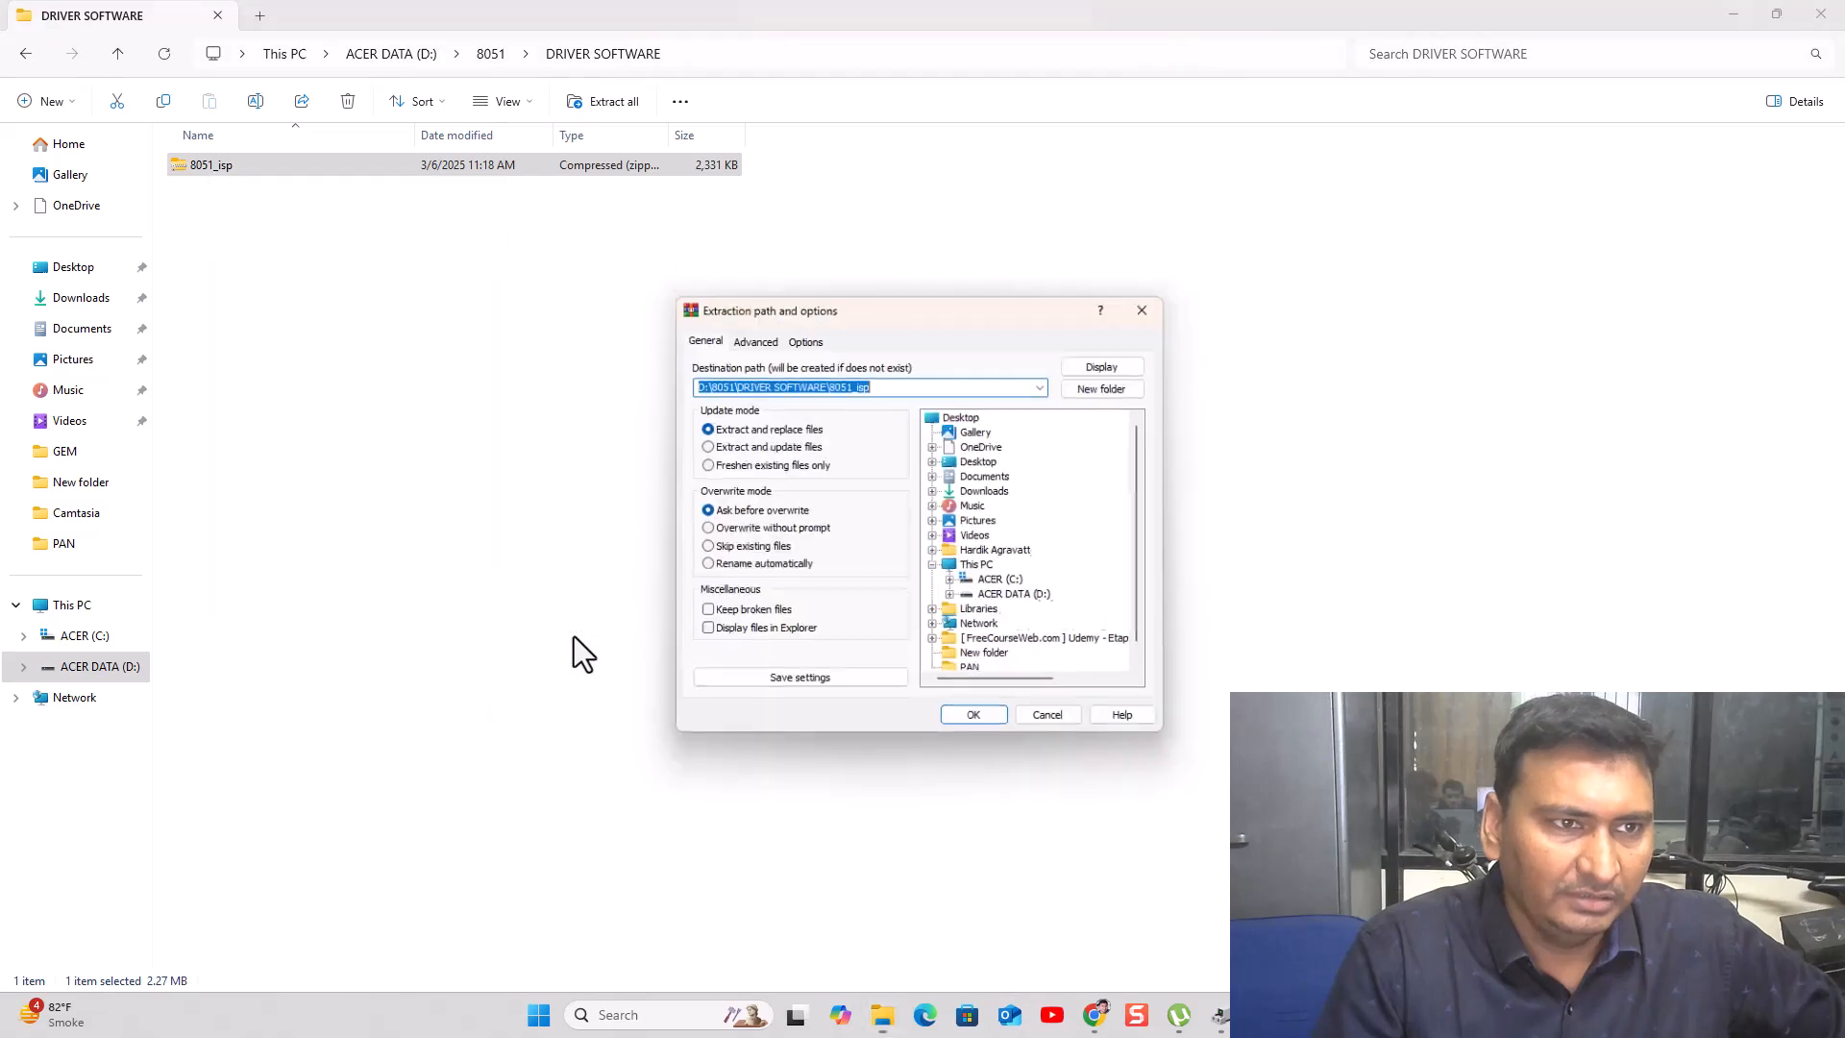
pyautogui.click(1086, 727)
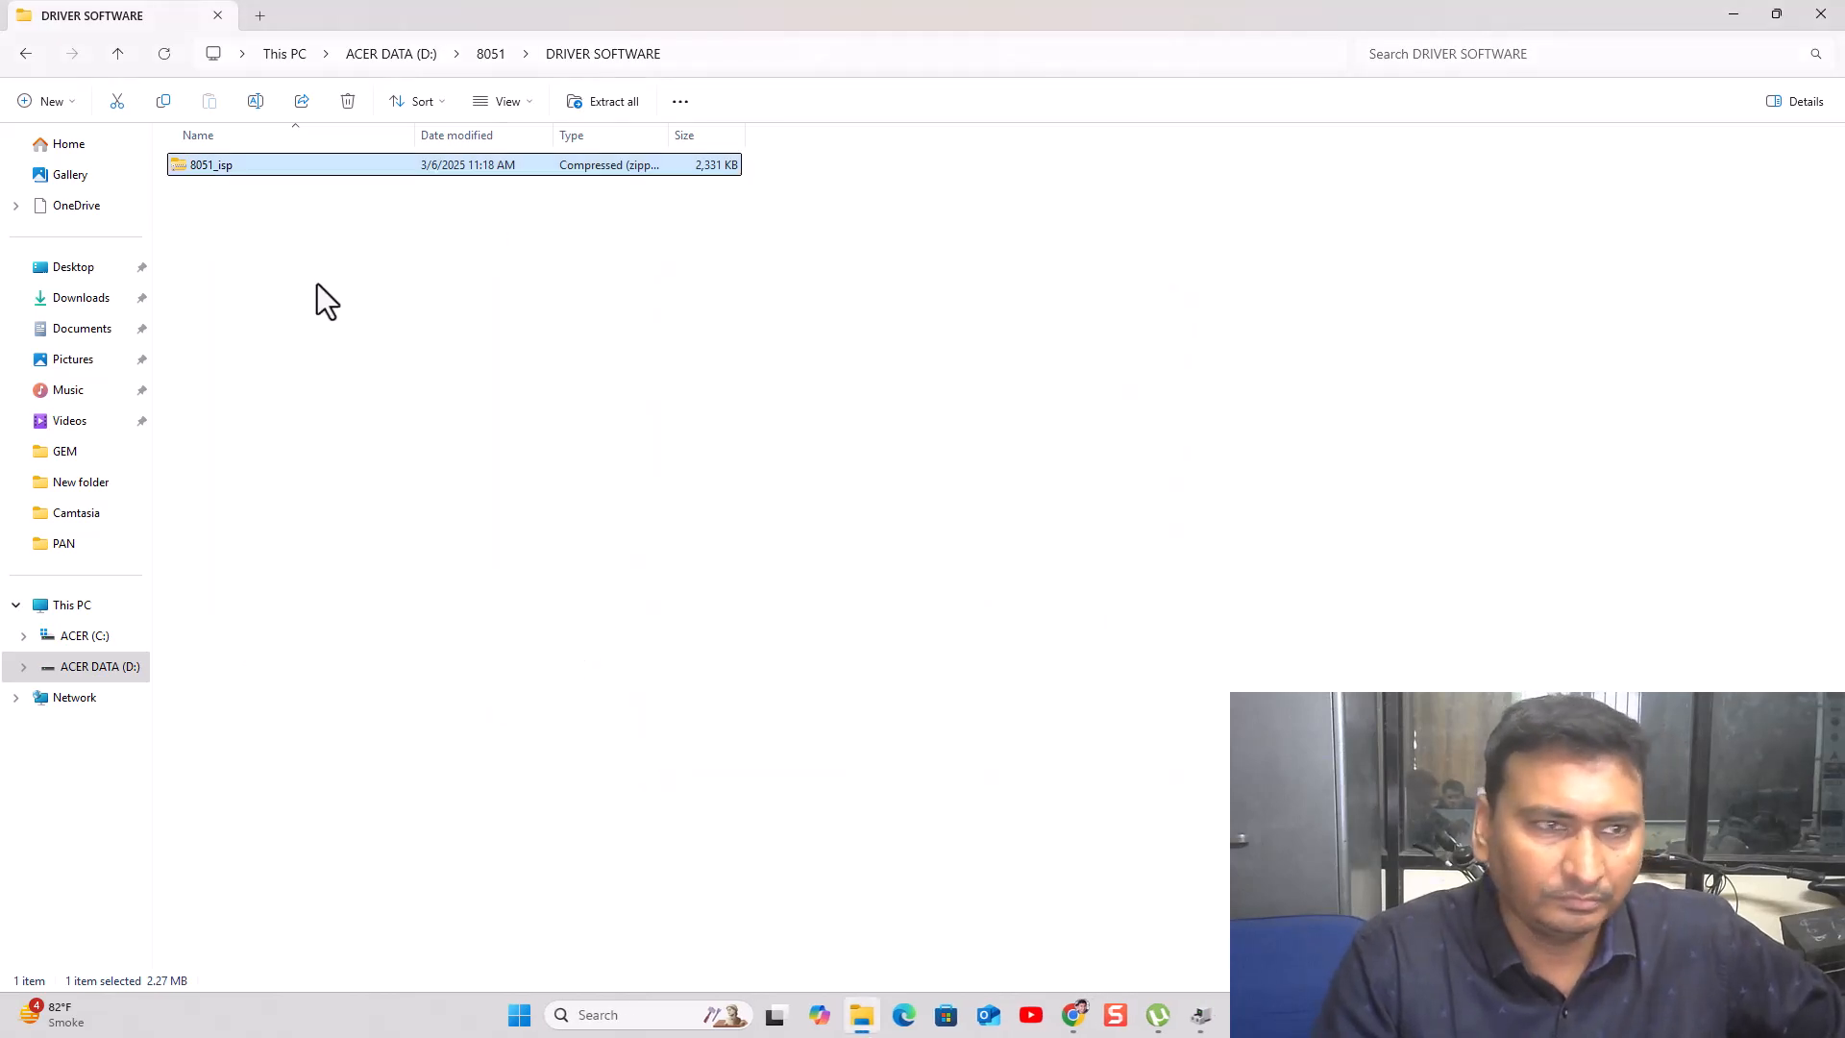
pyautogui.rightClick(211, 166)
pyautogui.moveTo(450, 594)
pyautogui.click(577, 682)
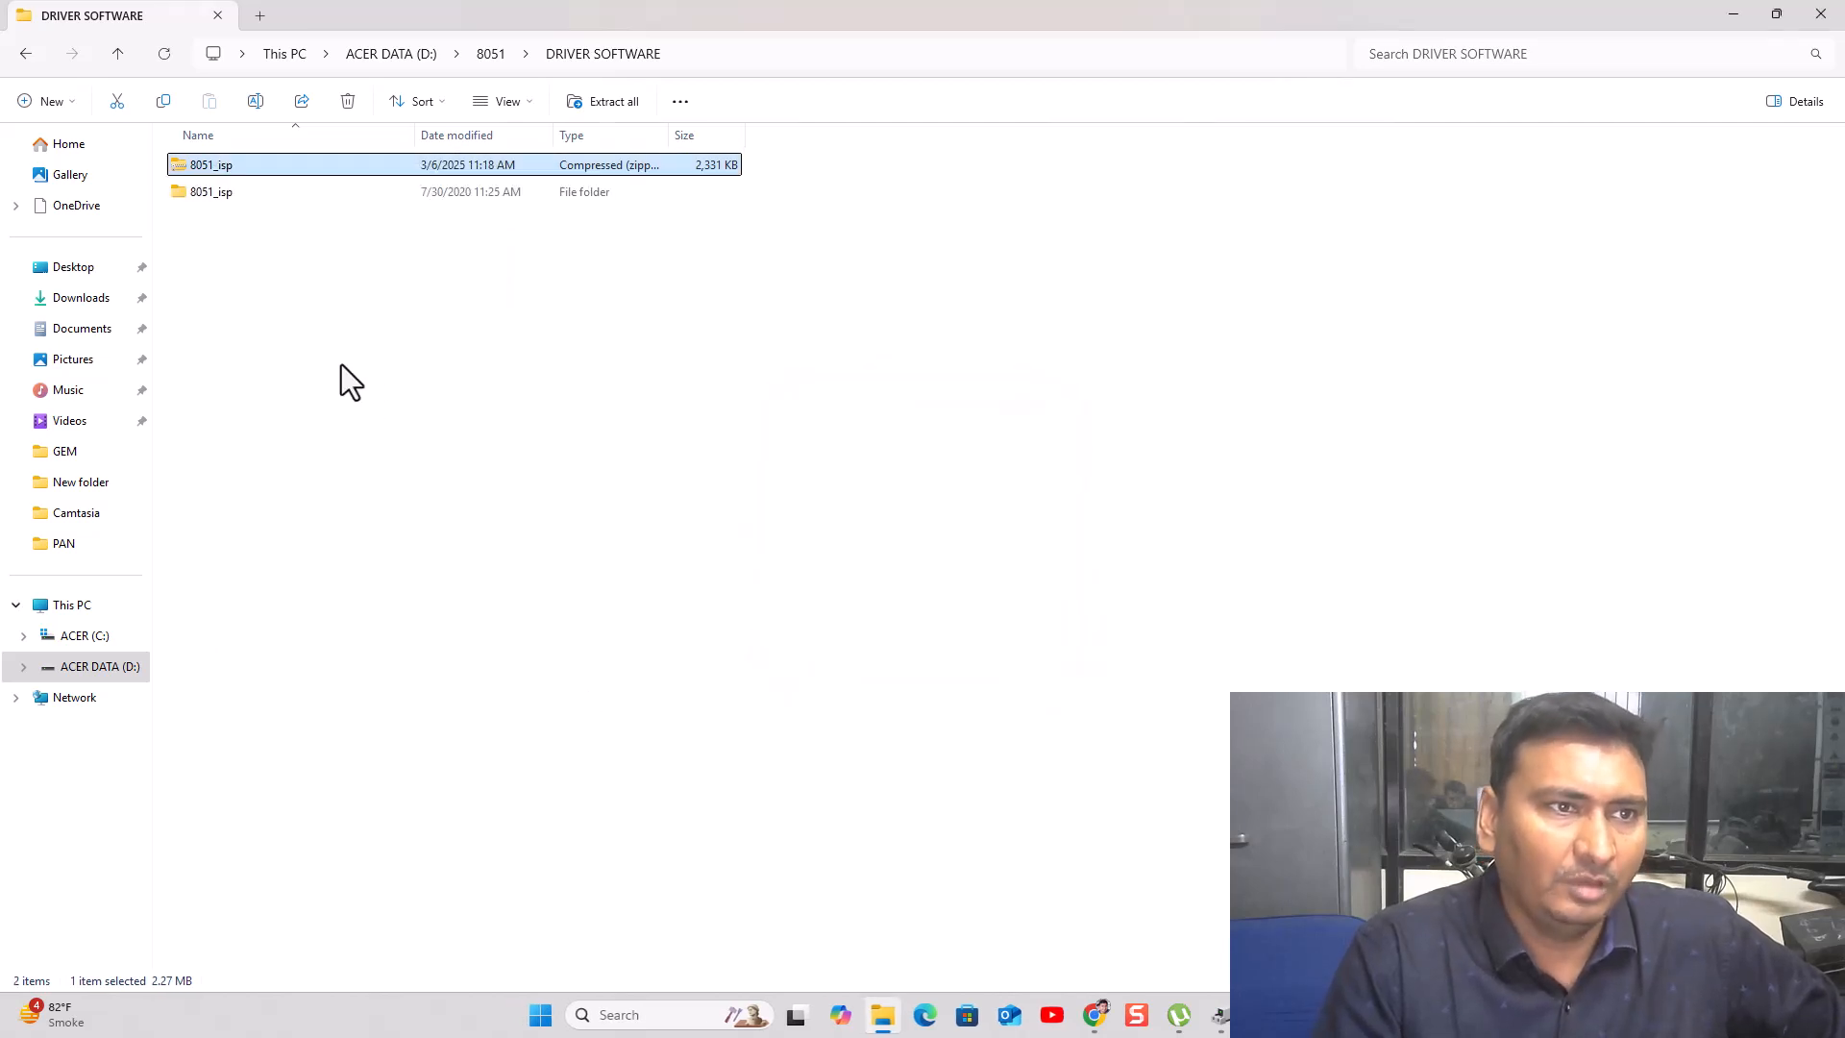
pyautogui.doubleClick(202, 190)
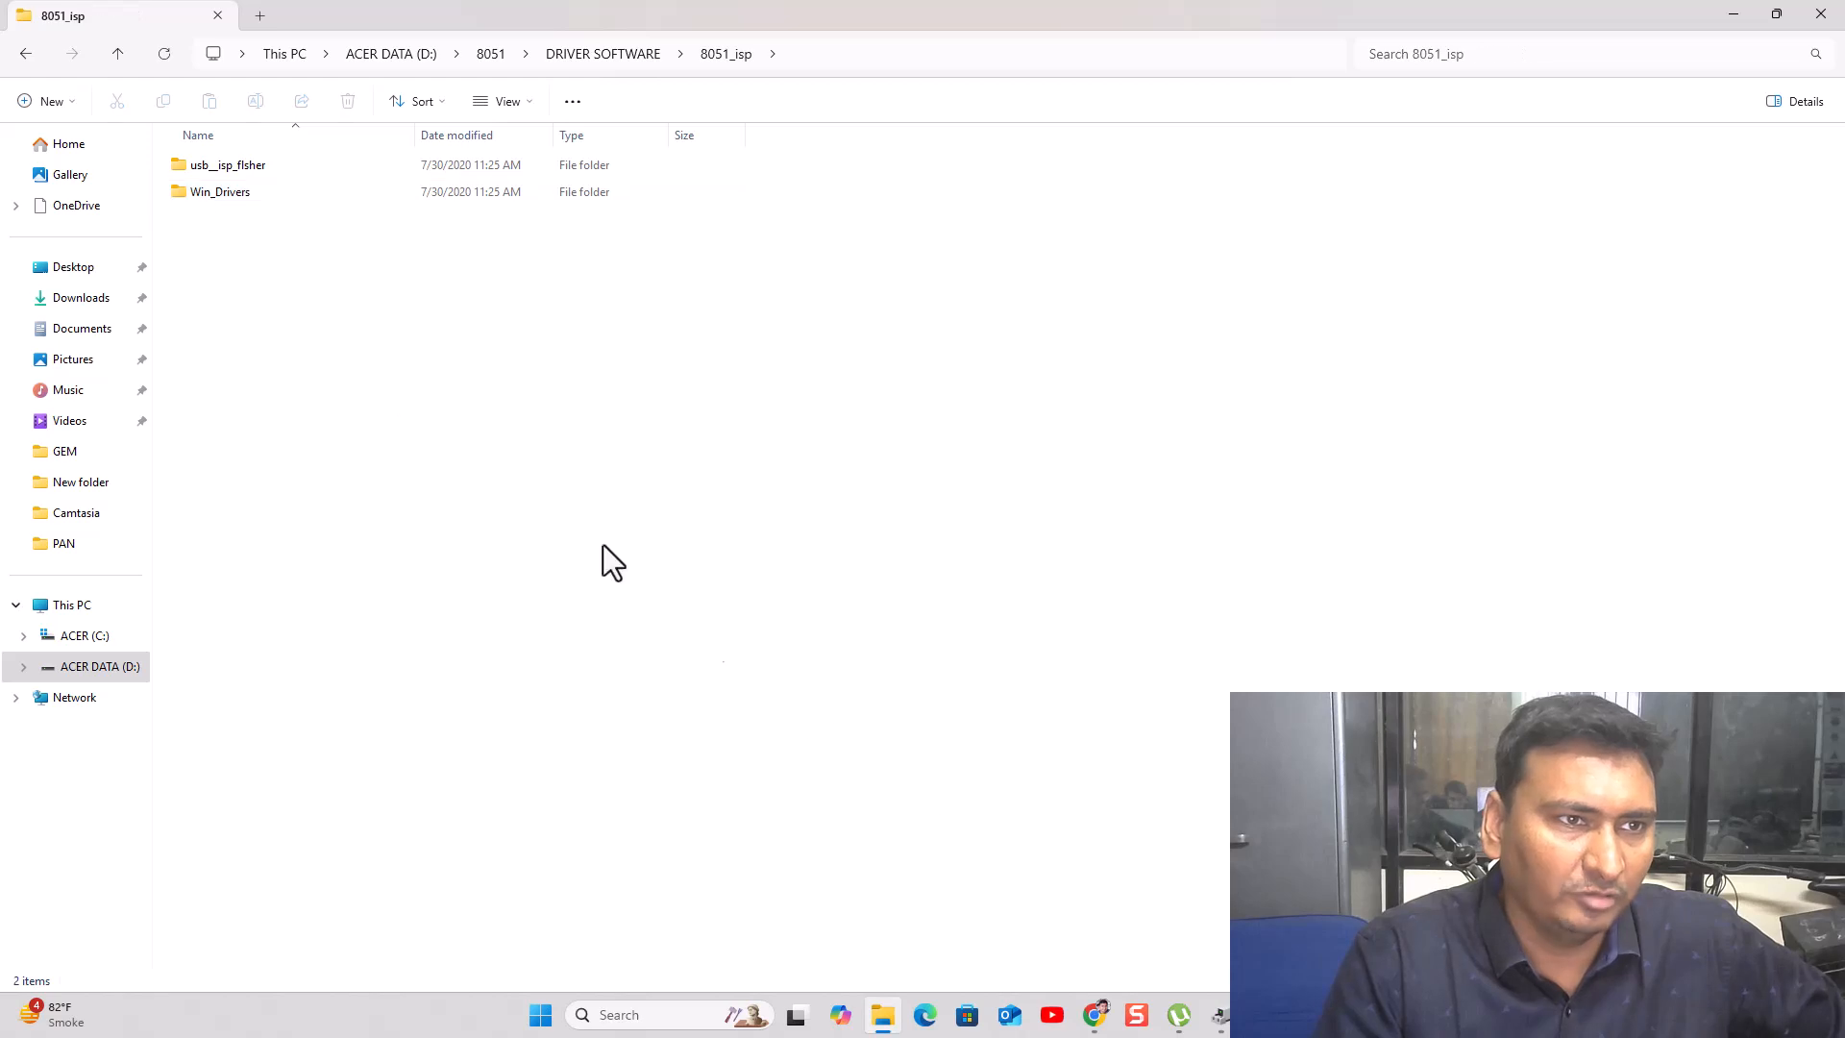
pyautogui.click(1221, 1017)
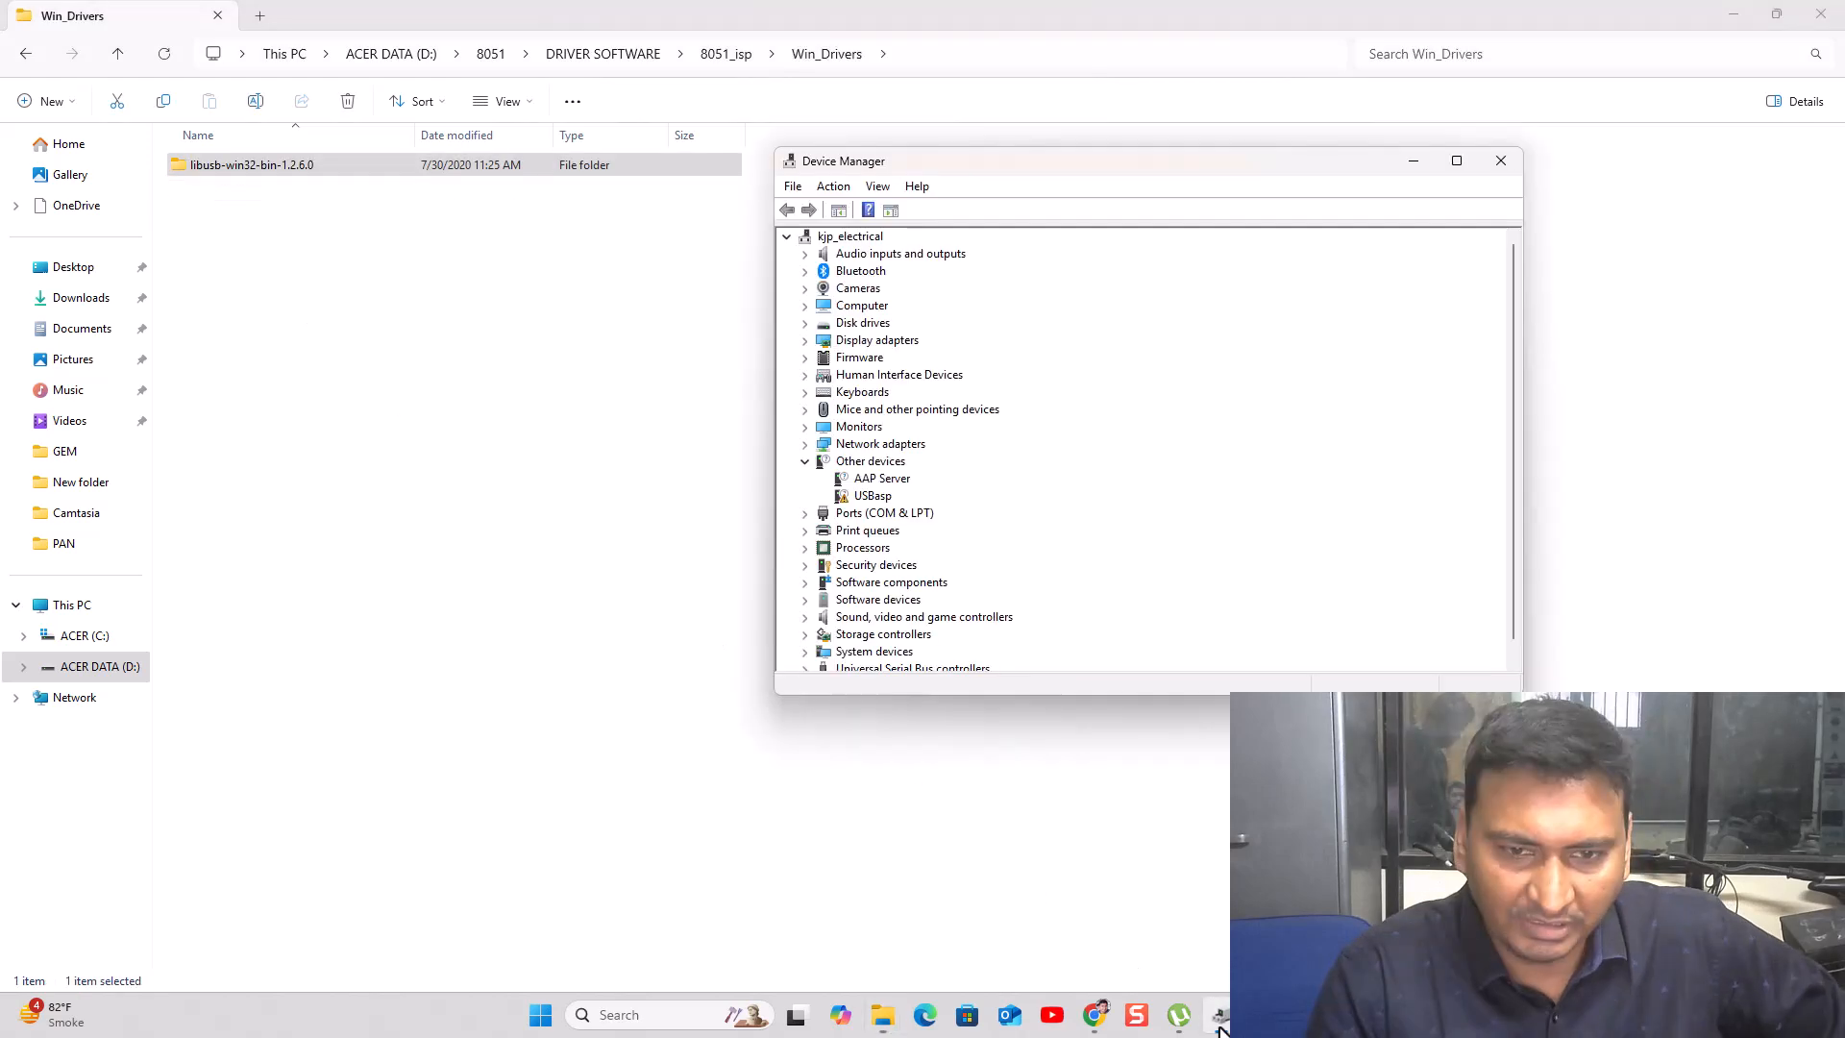
# - Start a manual USBasp driver update and browse to D:\8051\DRIVER SOFTWARE\8051_isp\Win_Drivers
pyautogui.rightClick(855, 497)
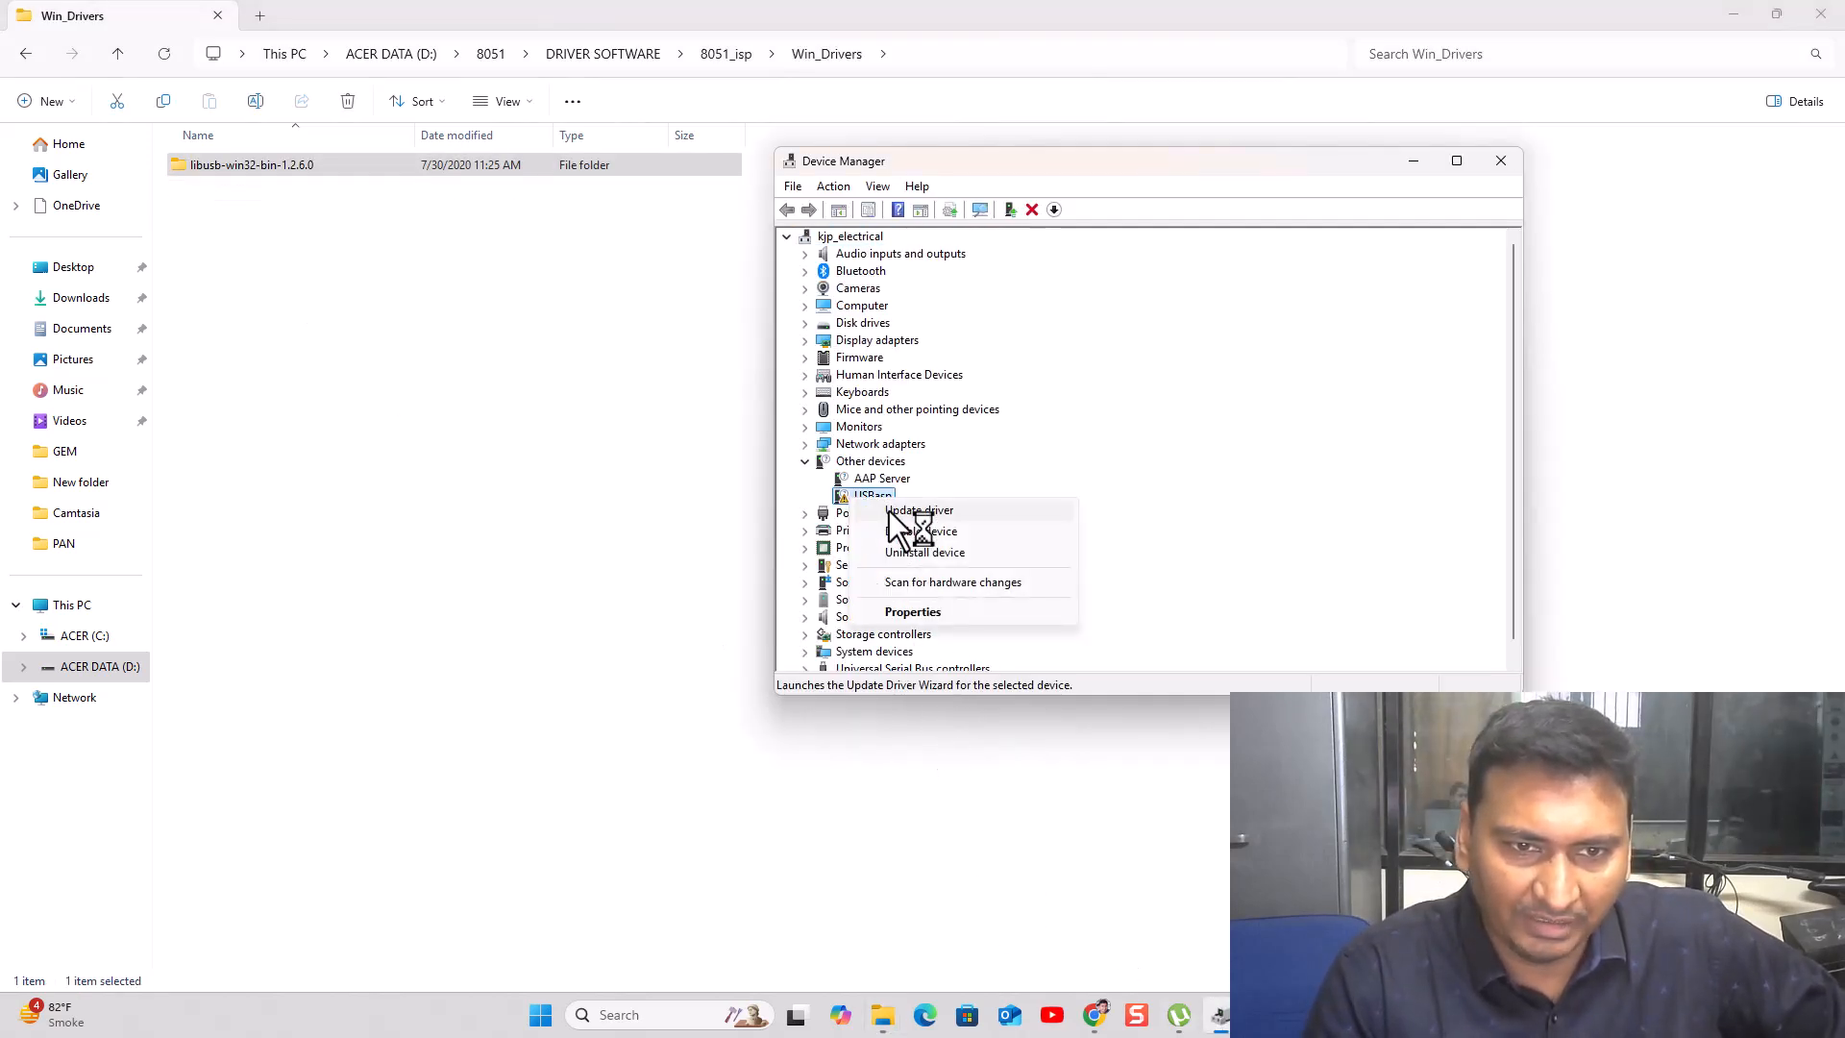
pyautogui.click(889, 511)
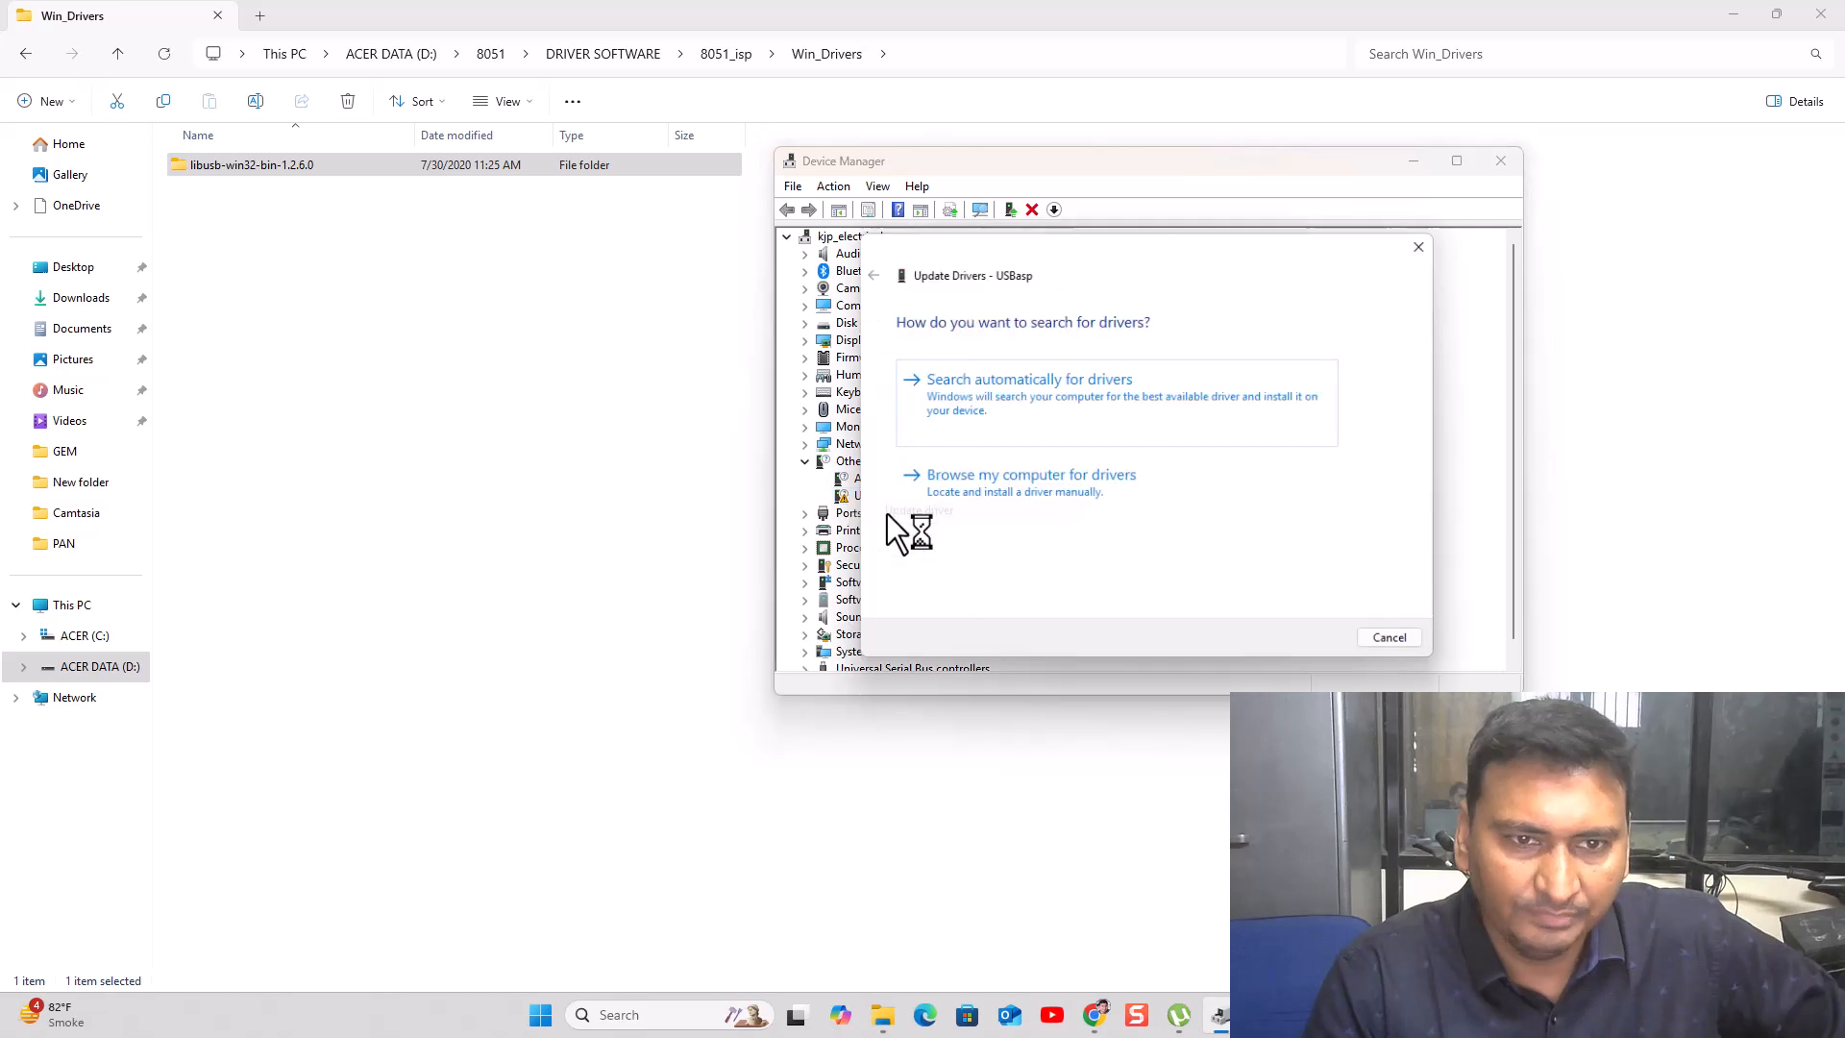
pyautogui.click(1026, 492)
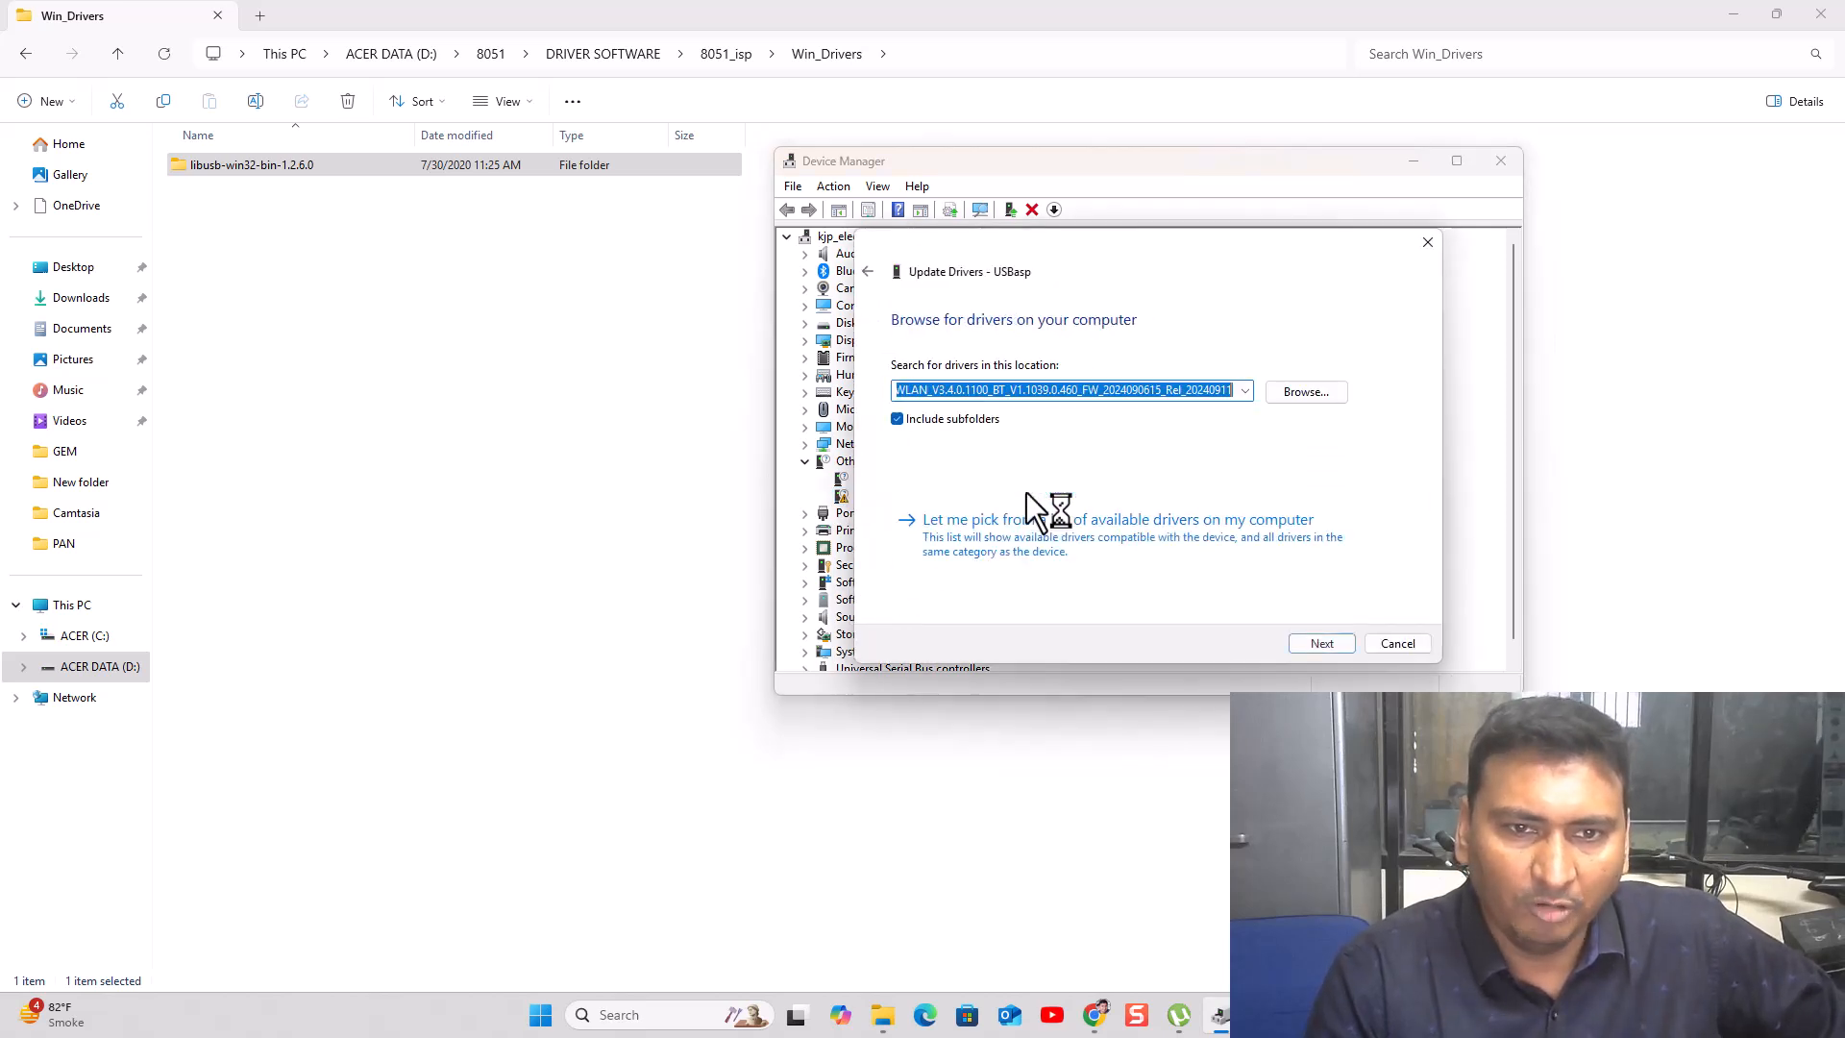
pyautogui.click(1306, 392)
pyautogui.doubleClick(869, 528)
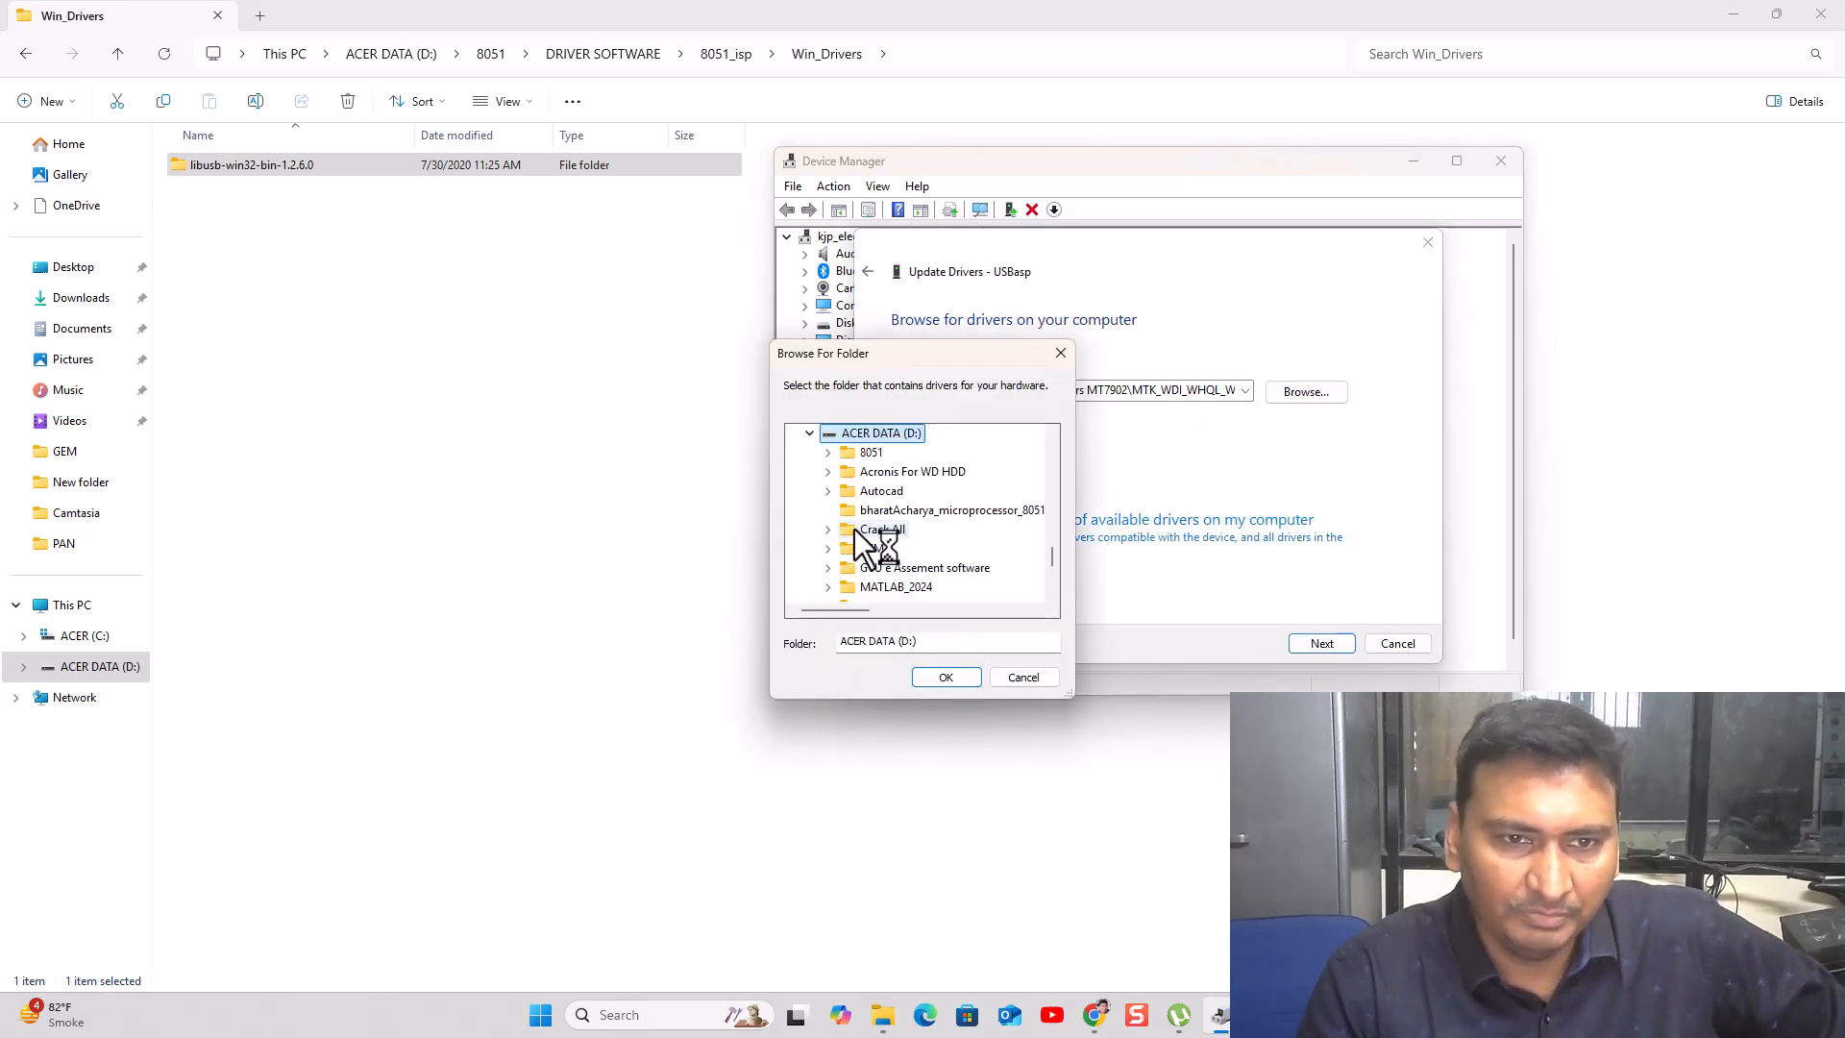
pyautogui.doubleClick(871, 452)
pyautogui.click(846, 472)
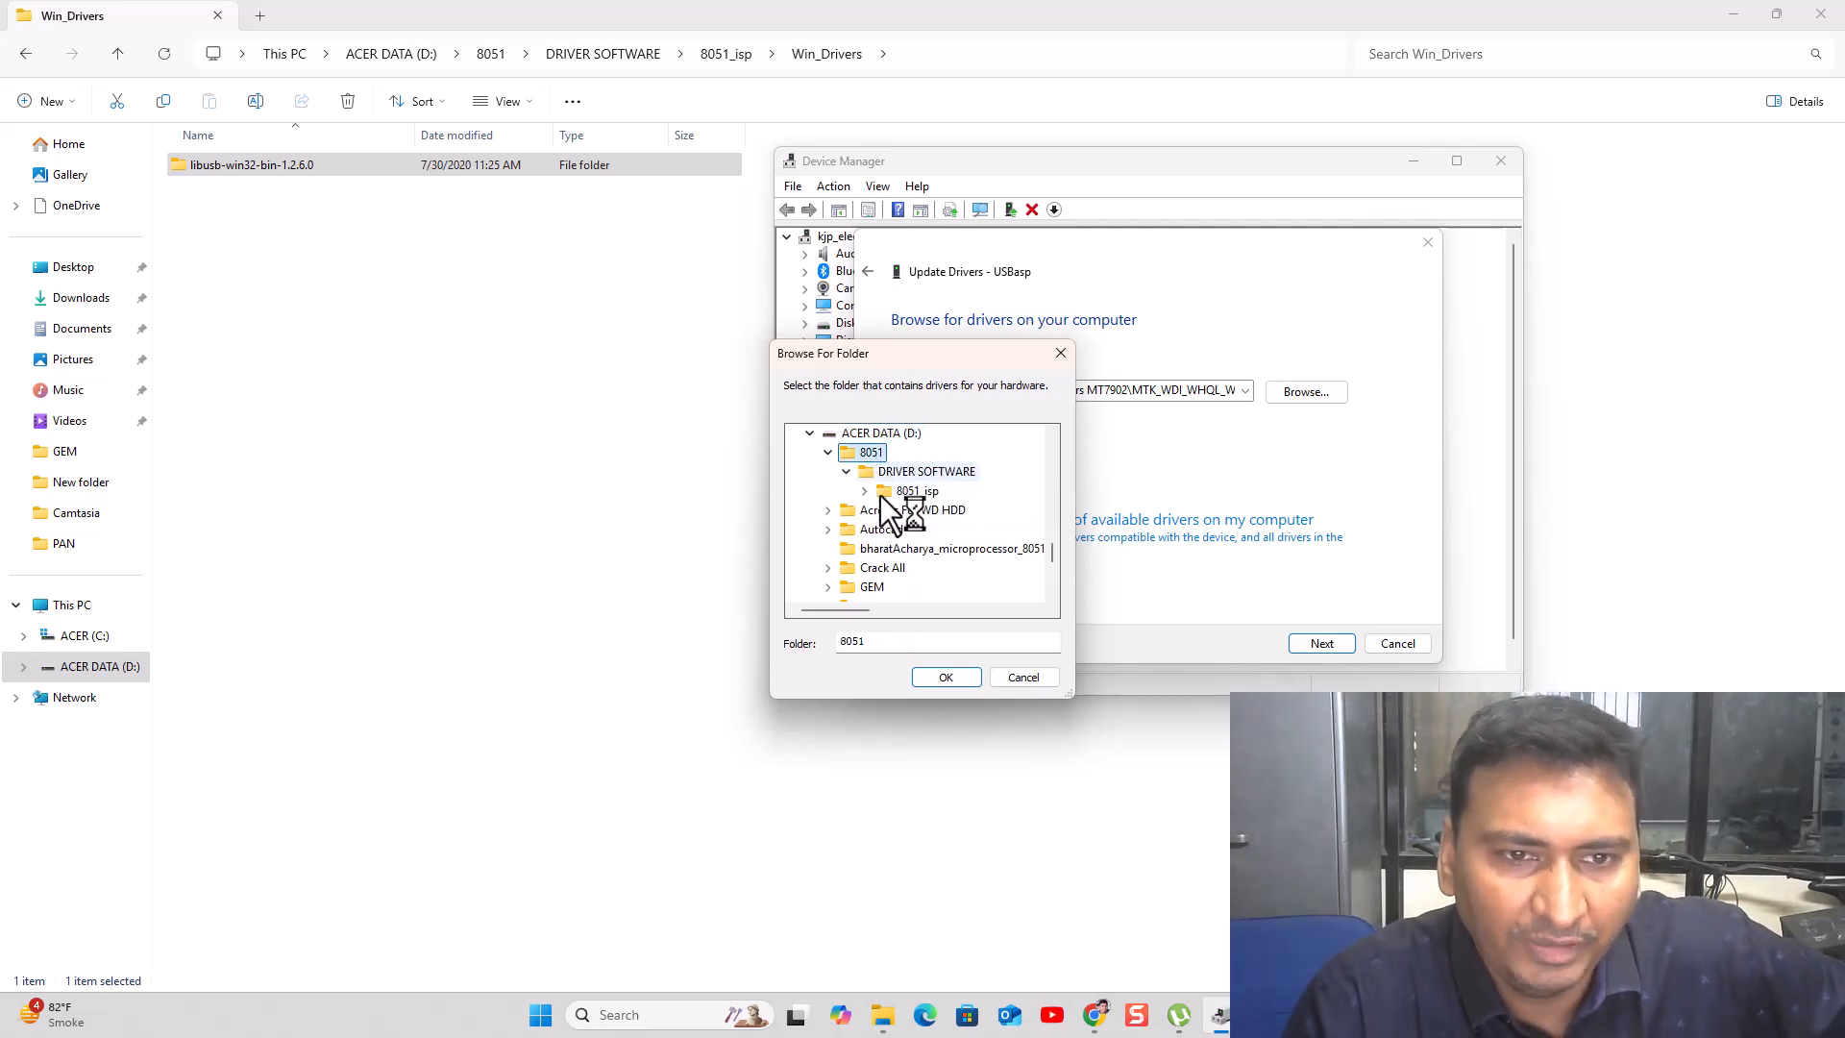
pyautogui.click(865, 491)
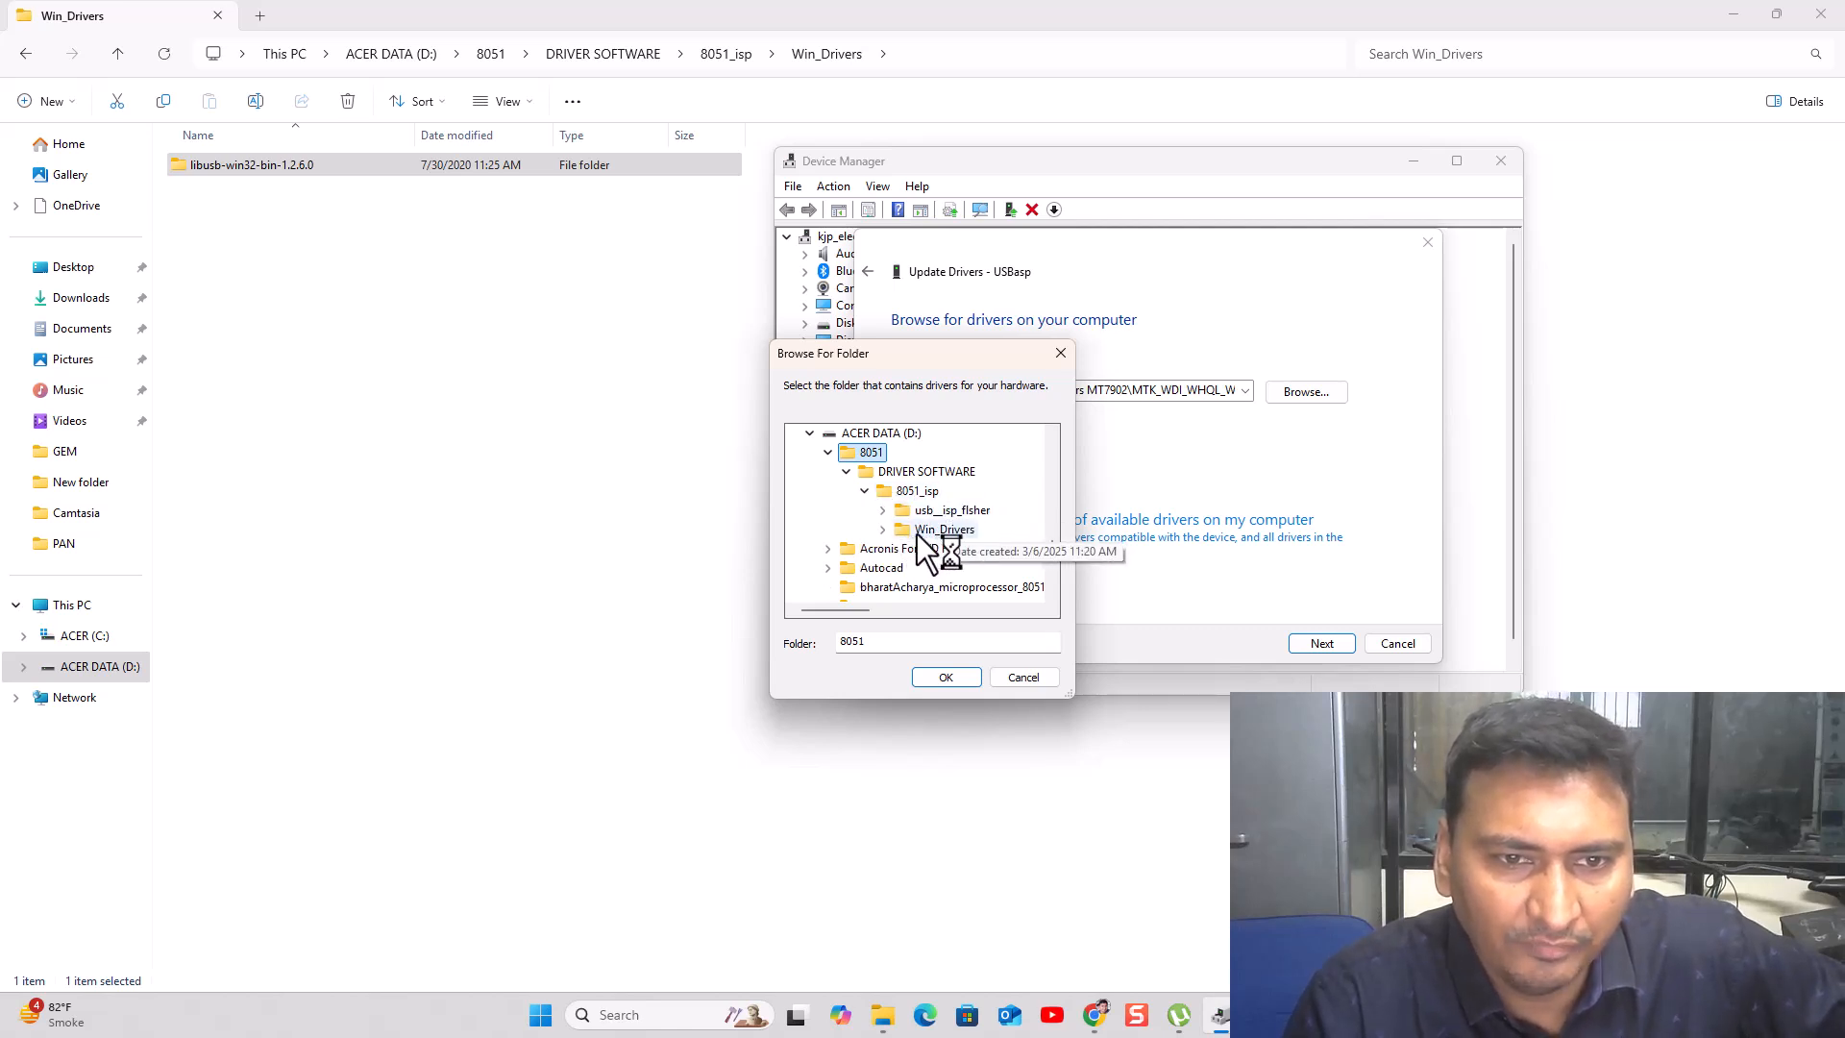
pyautogui.click(917, 533)
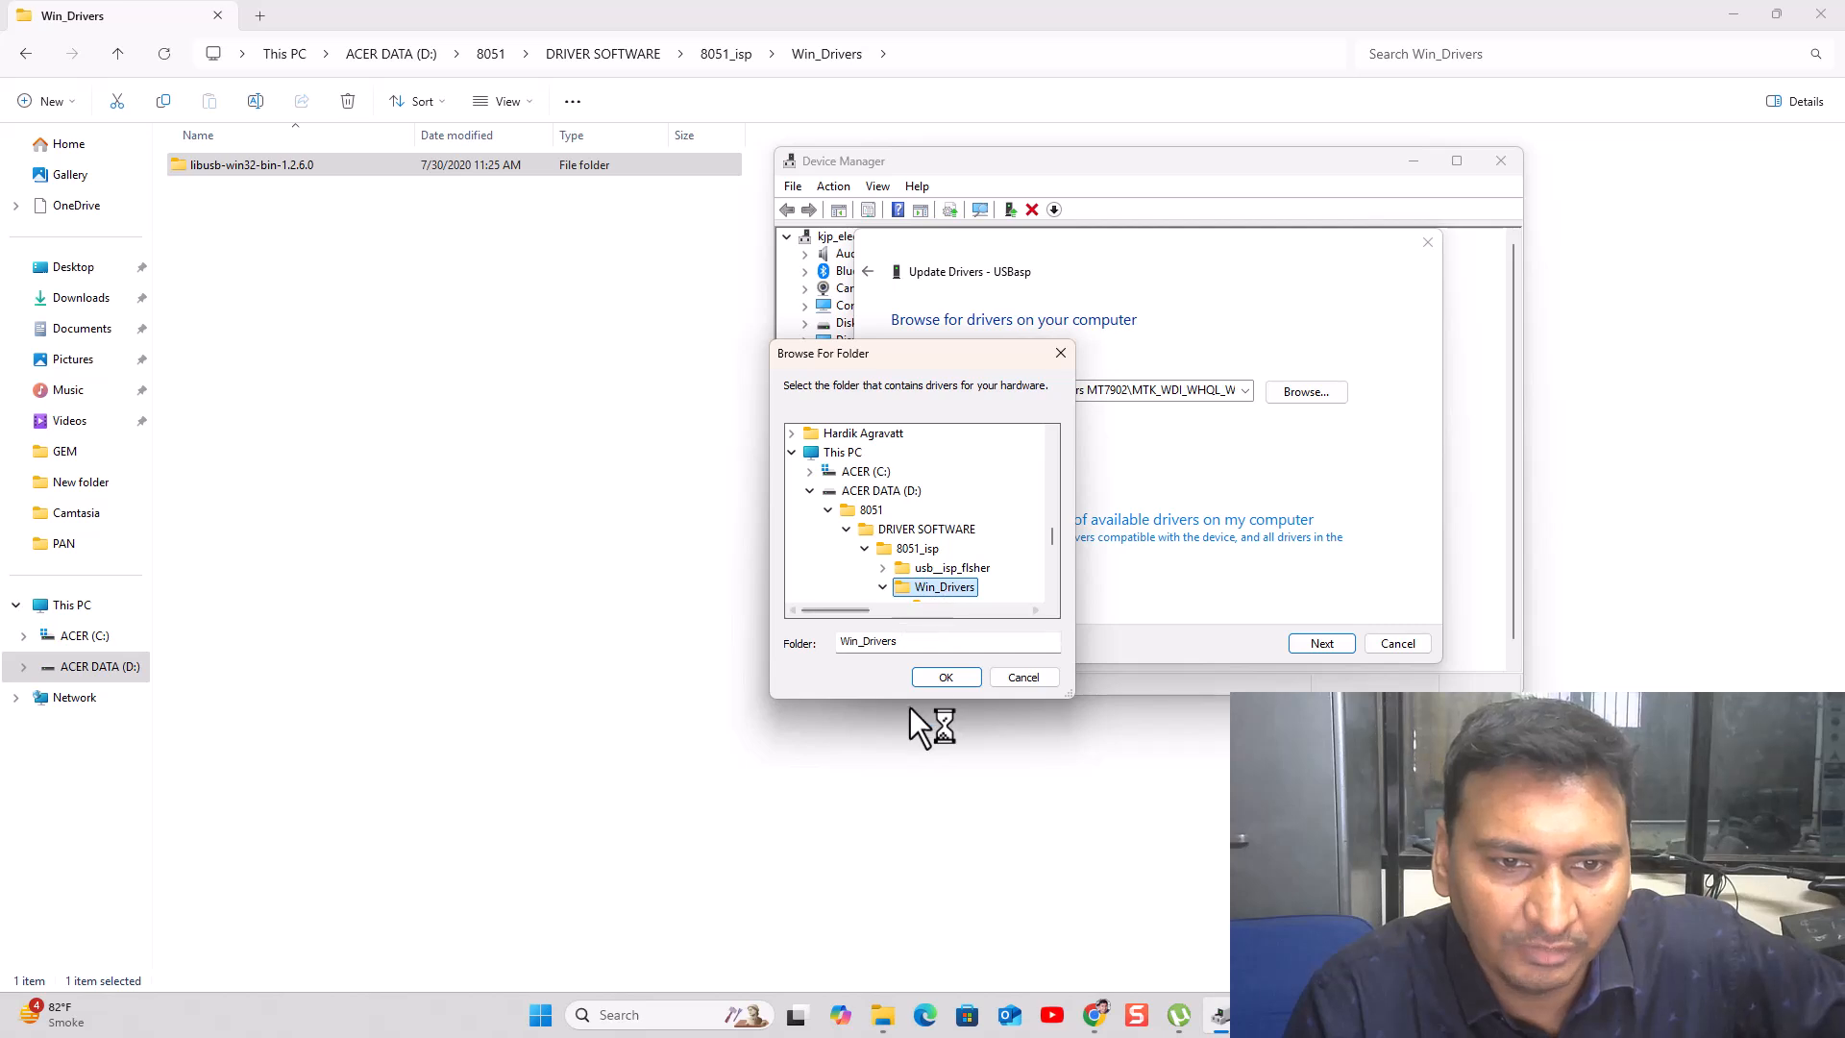
pyautogui.click(948, 681)
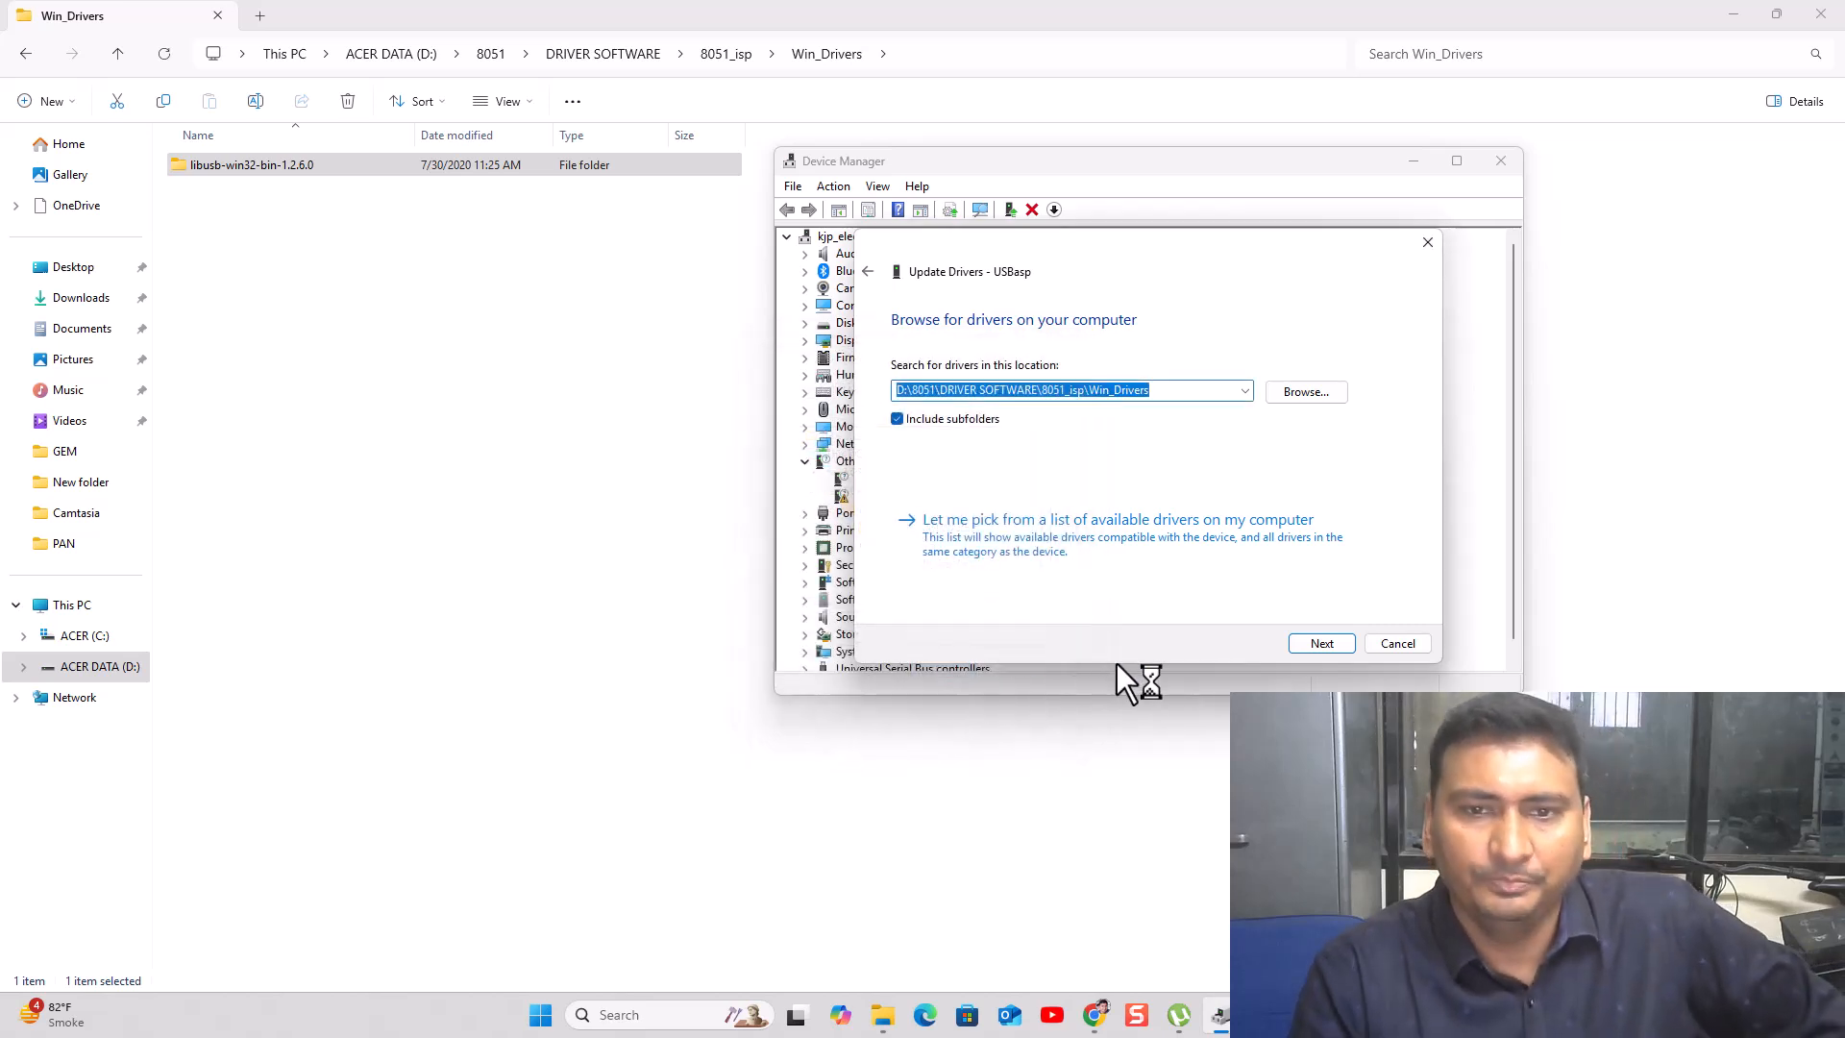
# - Try installing the USBasp driver from Win_Drivers, then search Windows Update after it fails
pyautogui.click(1311, 644)
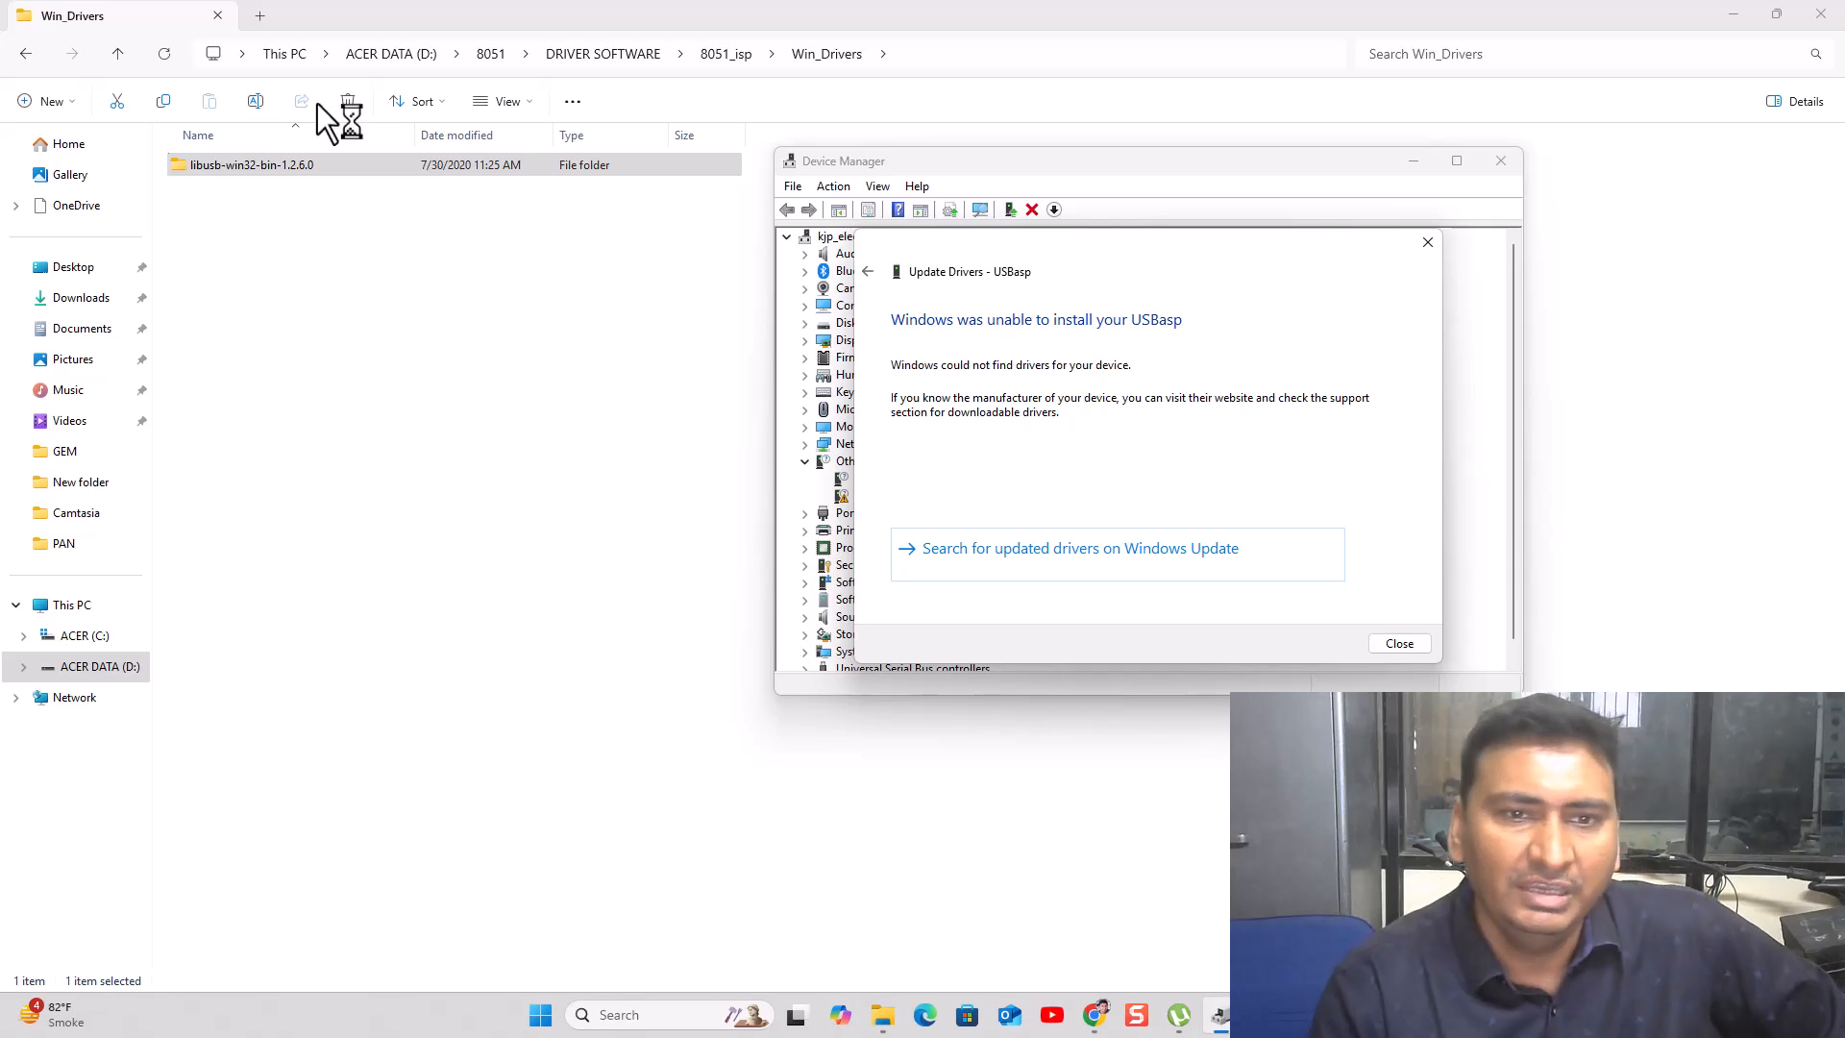
pyautogui.click(1157, 544)
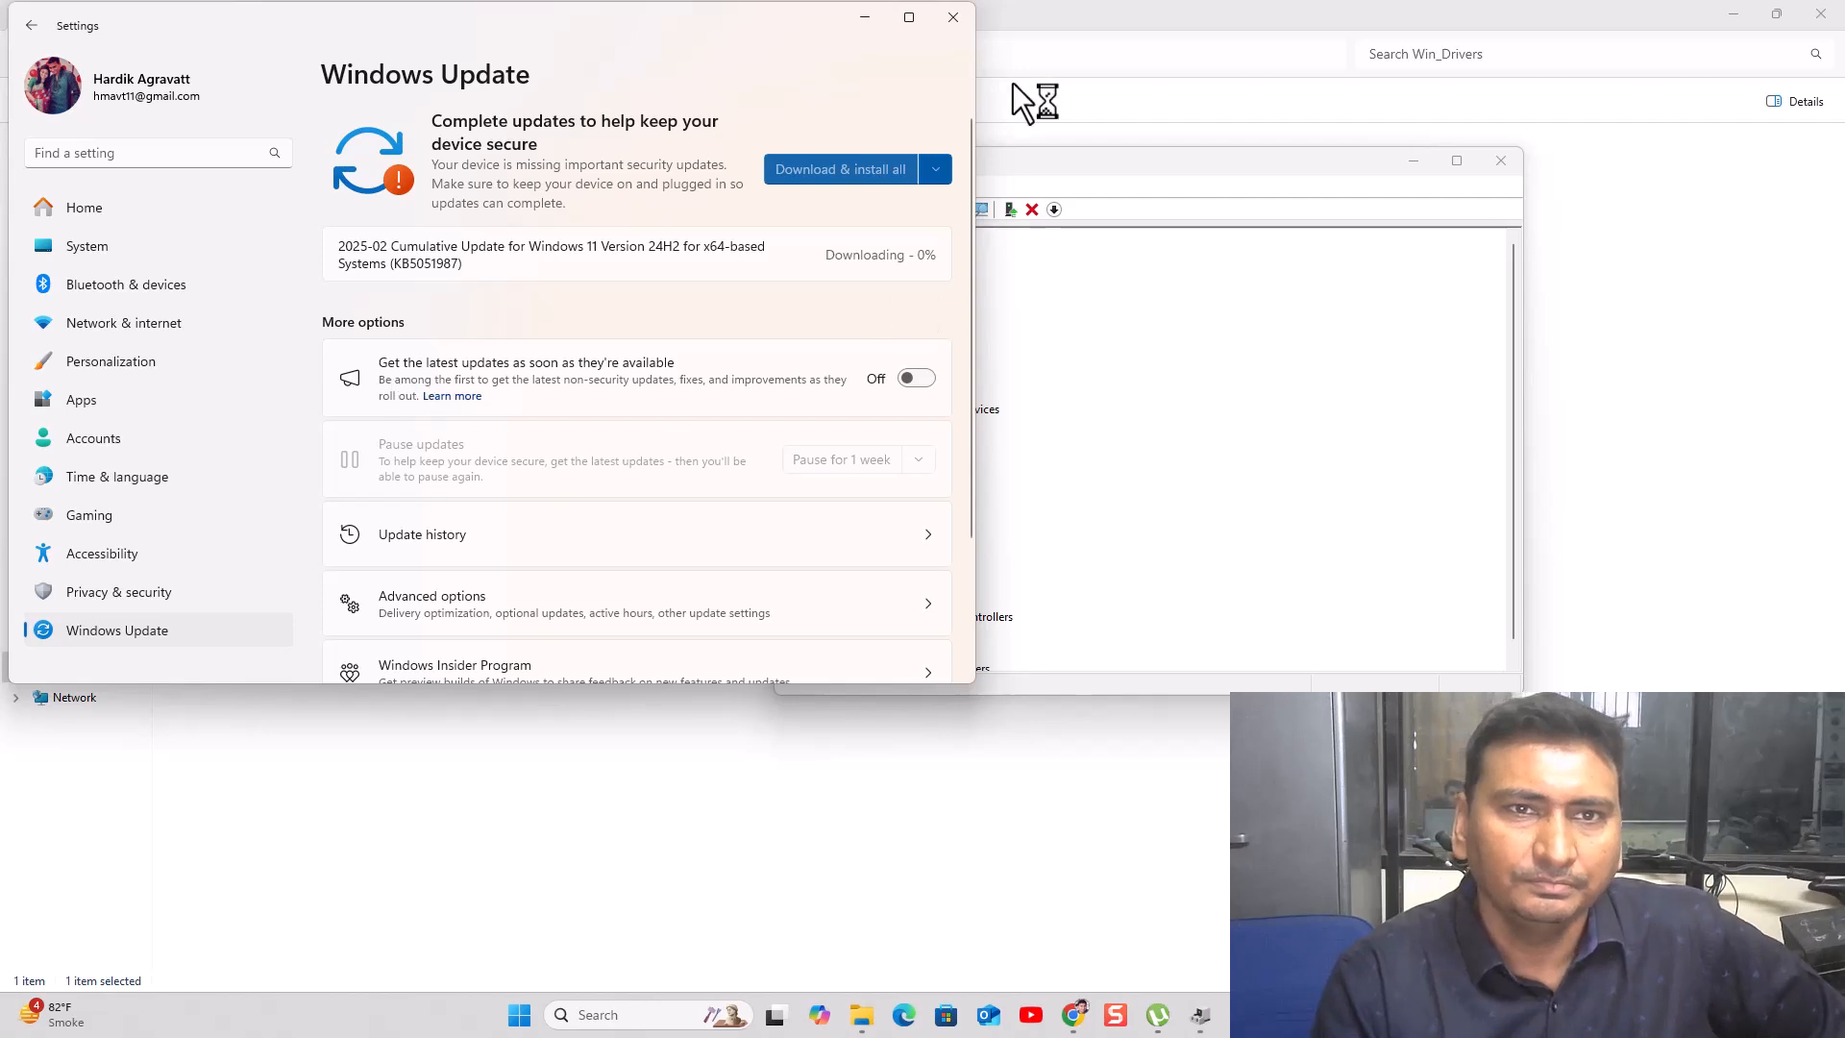
# - Close the Windows Update settings and search the Start menu for 'STARTUP'
pyautogui.click(953, 18)
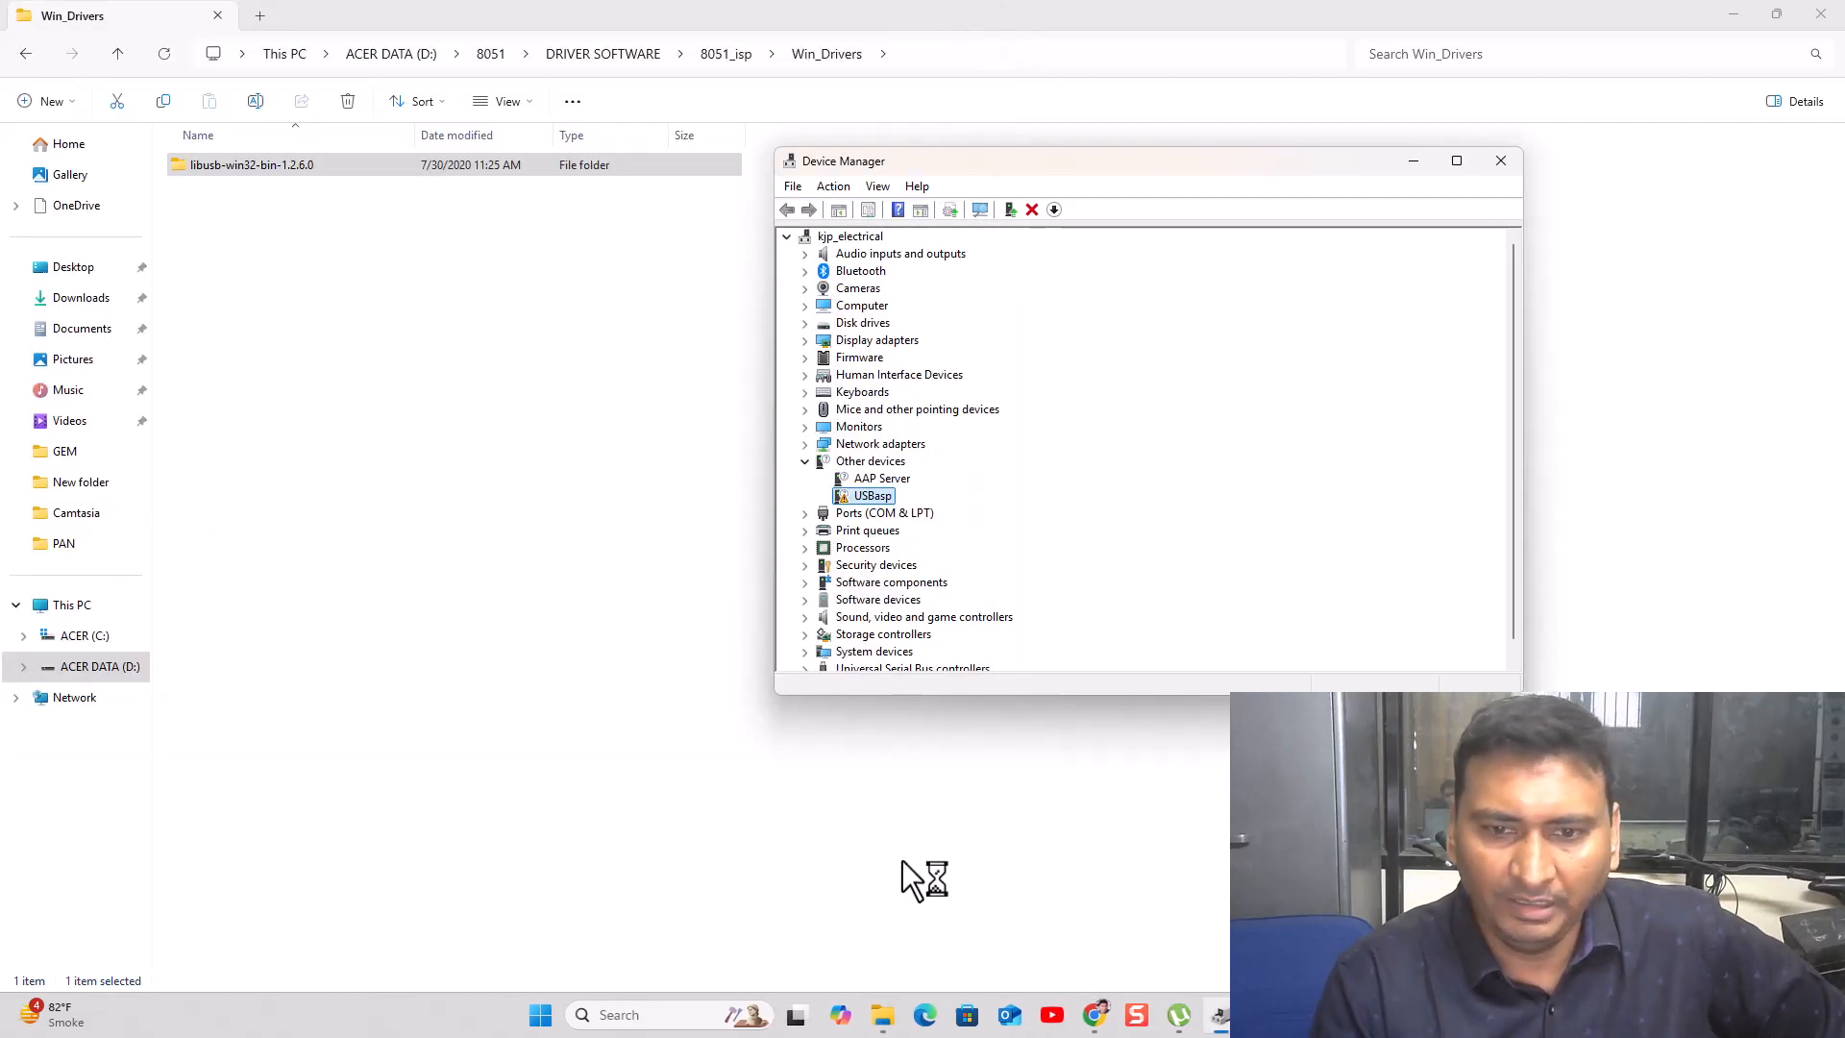
pyautogui.click(542, 1016)
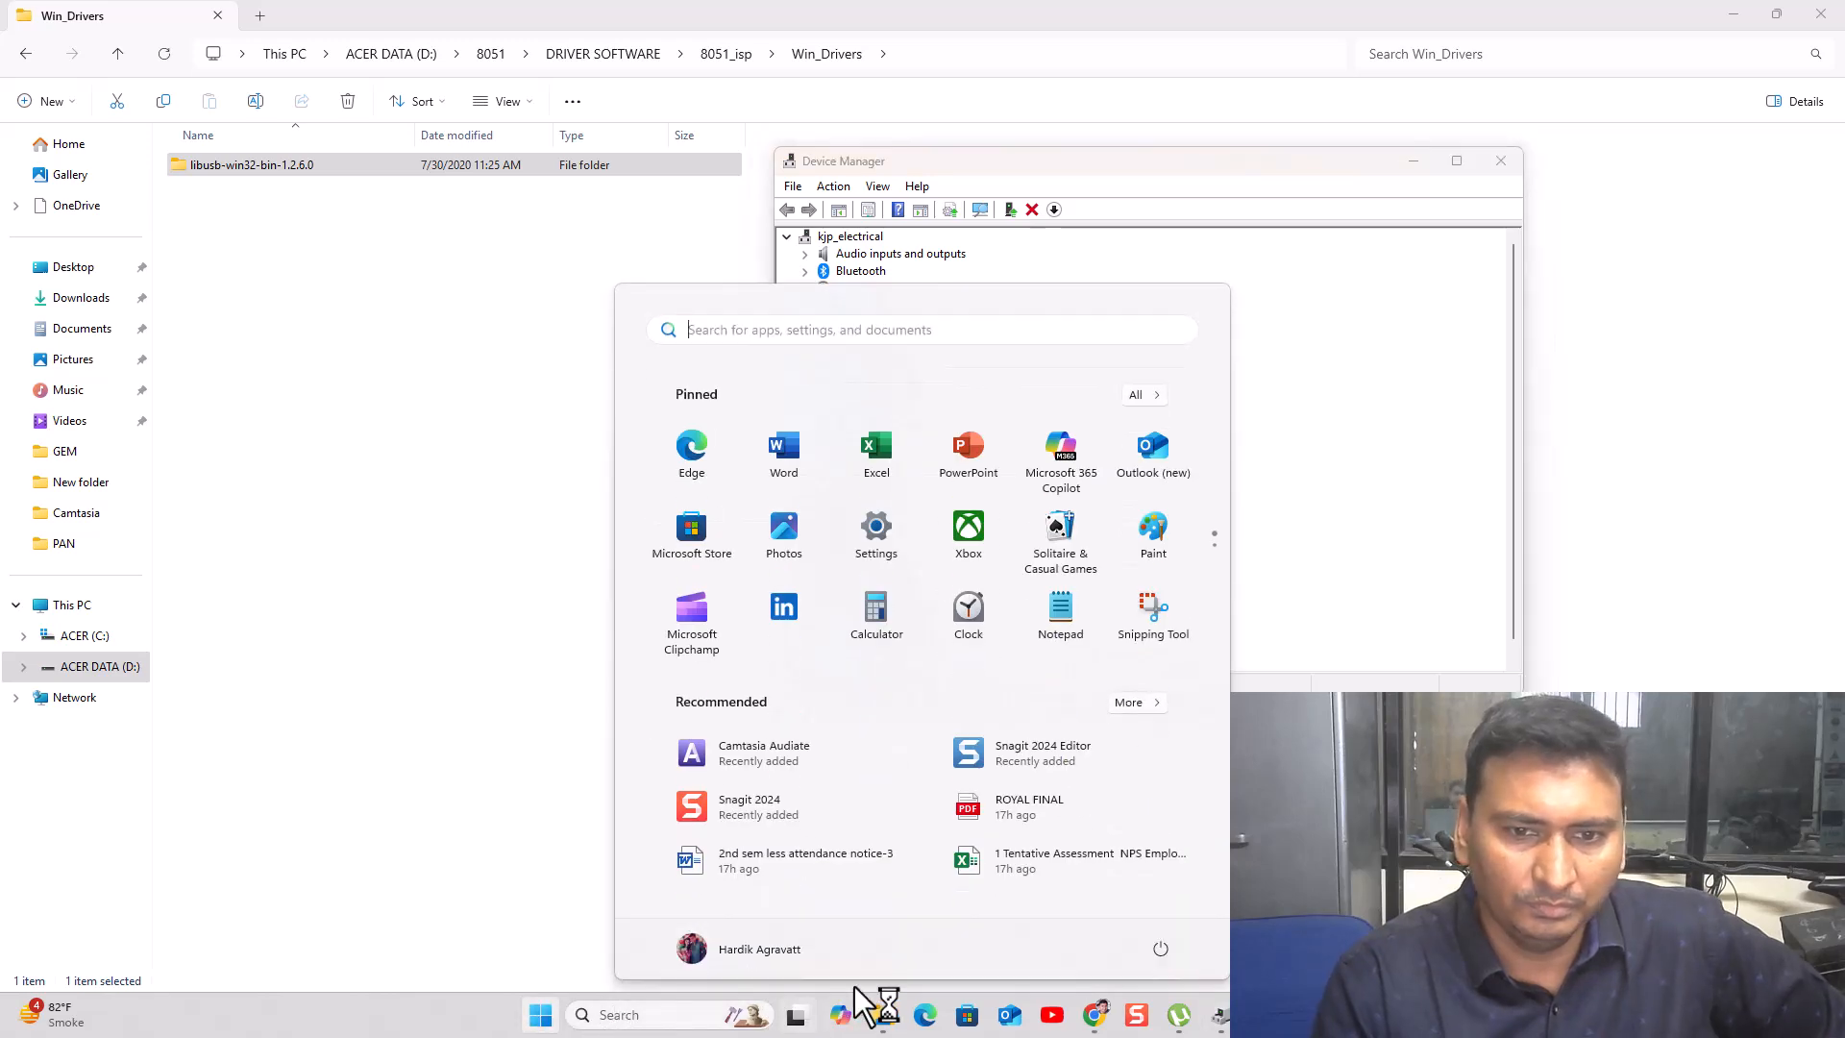
pyautogui.write('S')
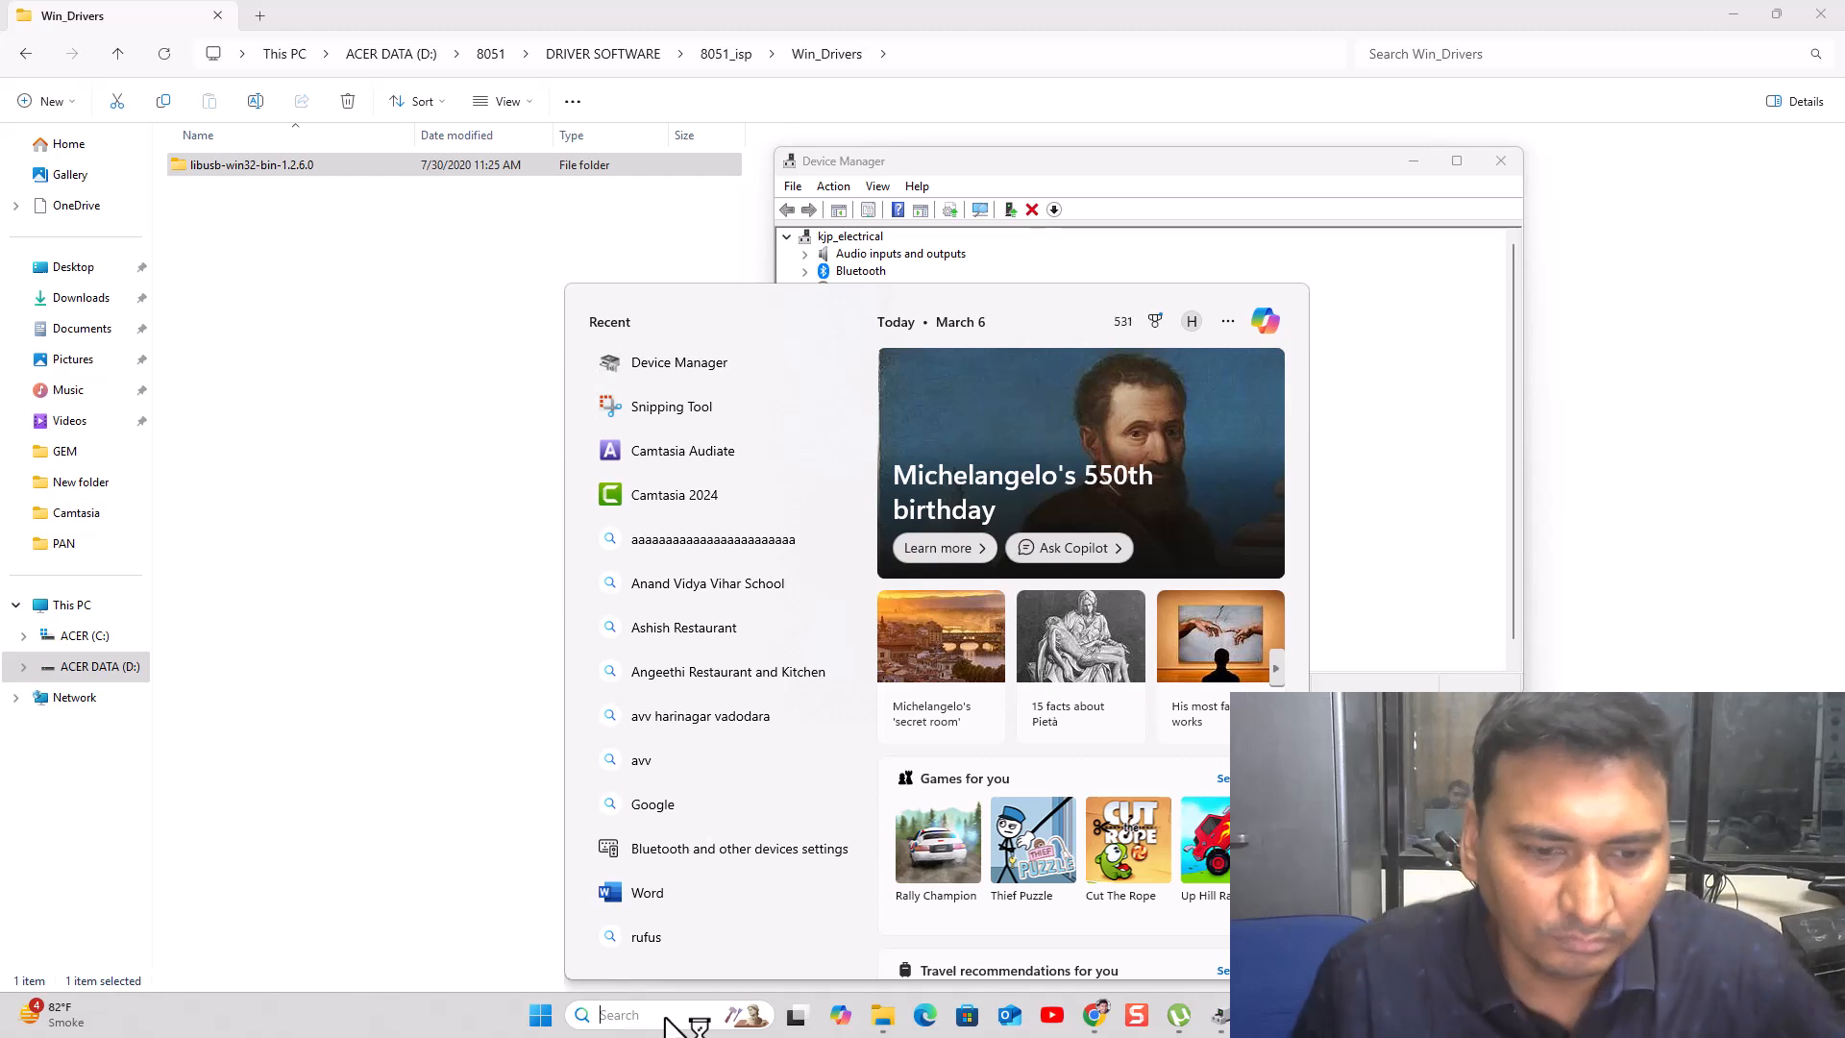
pyautogui.write('TA')
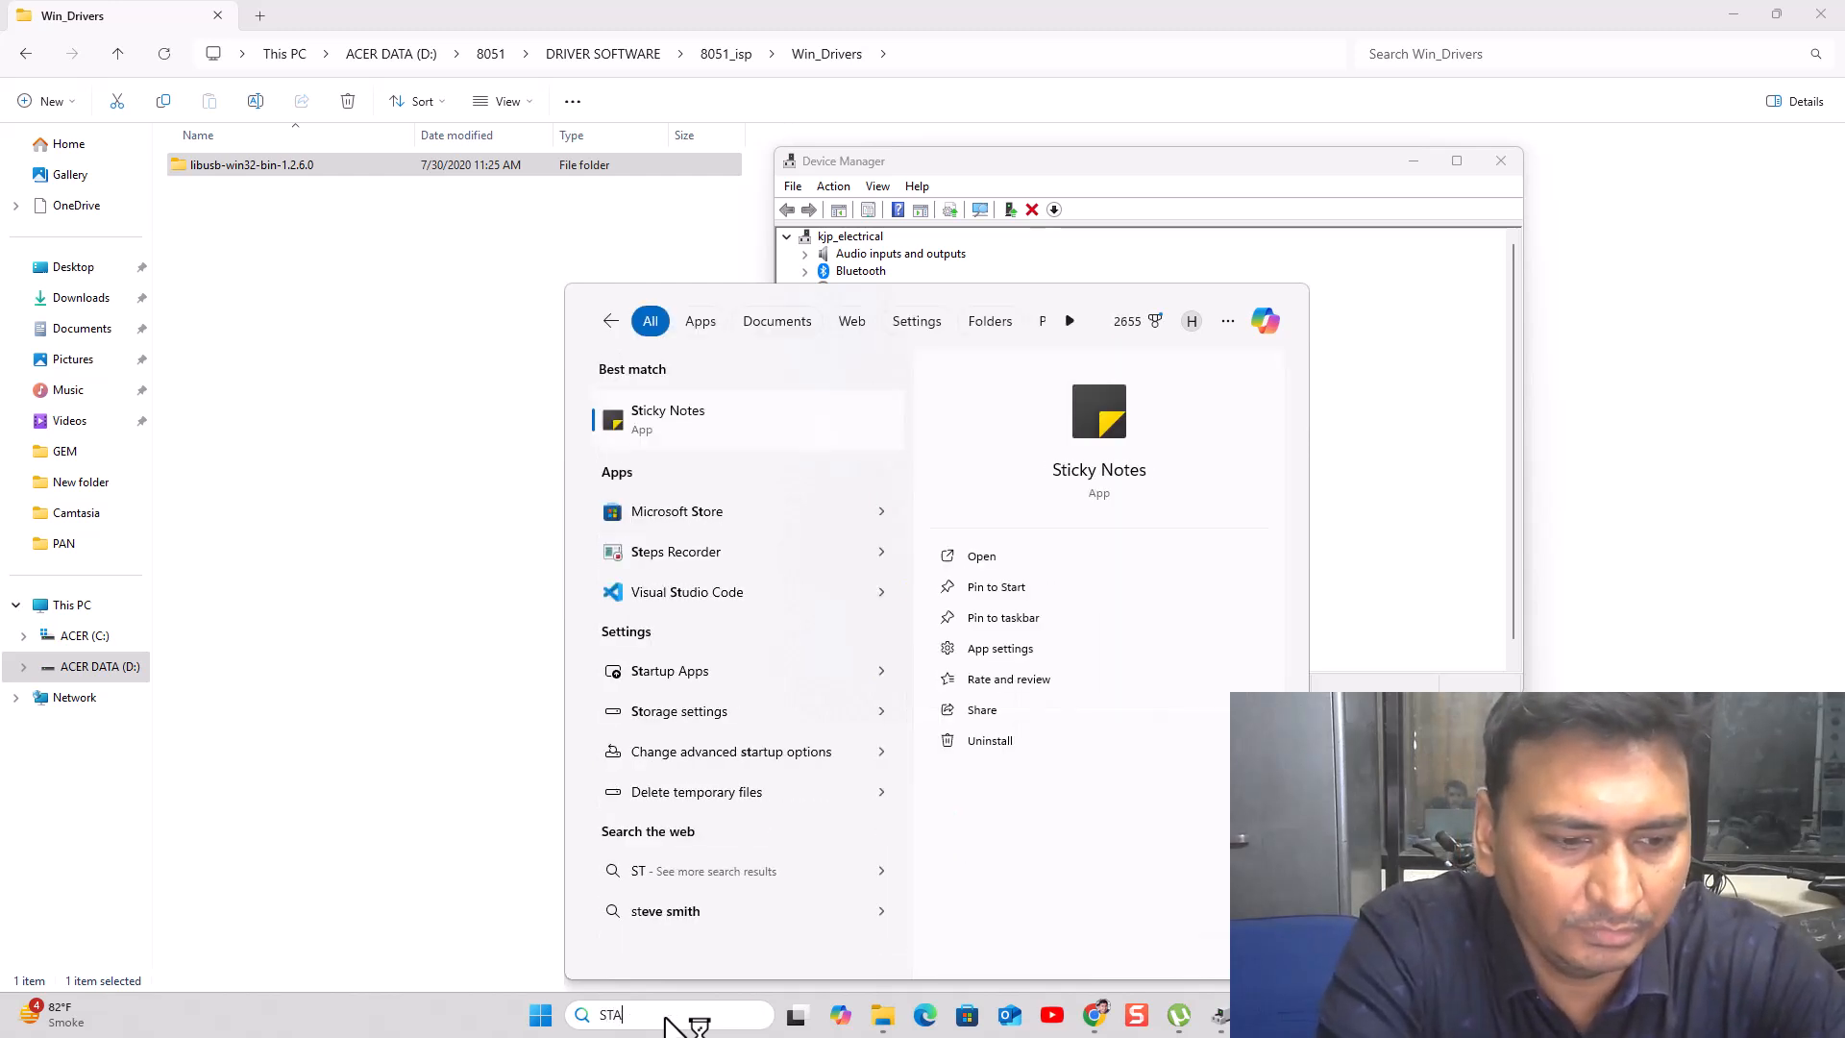
pyautogui.write('RTU')
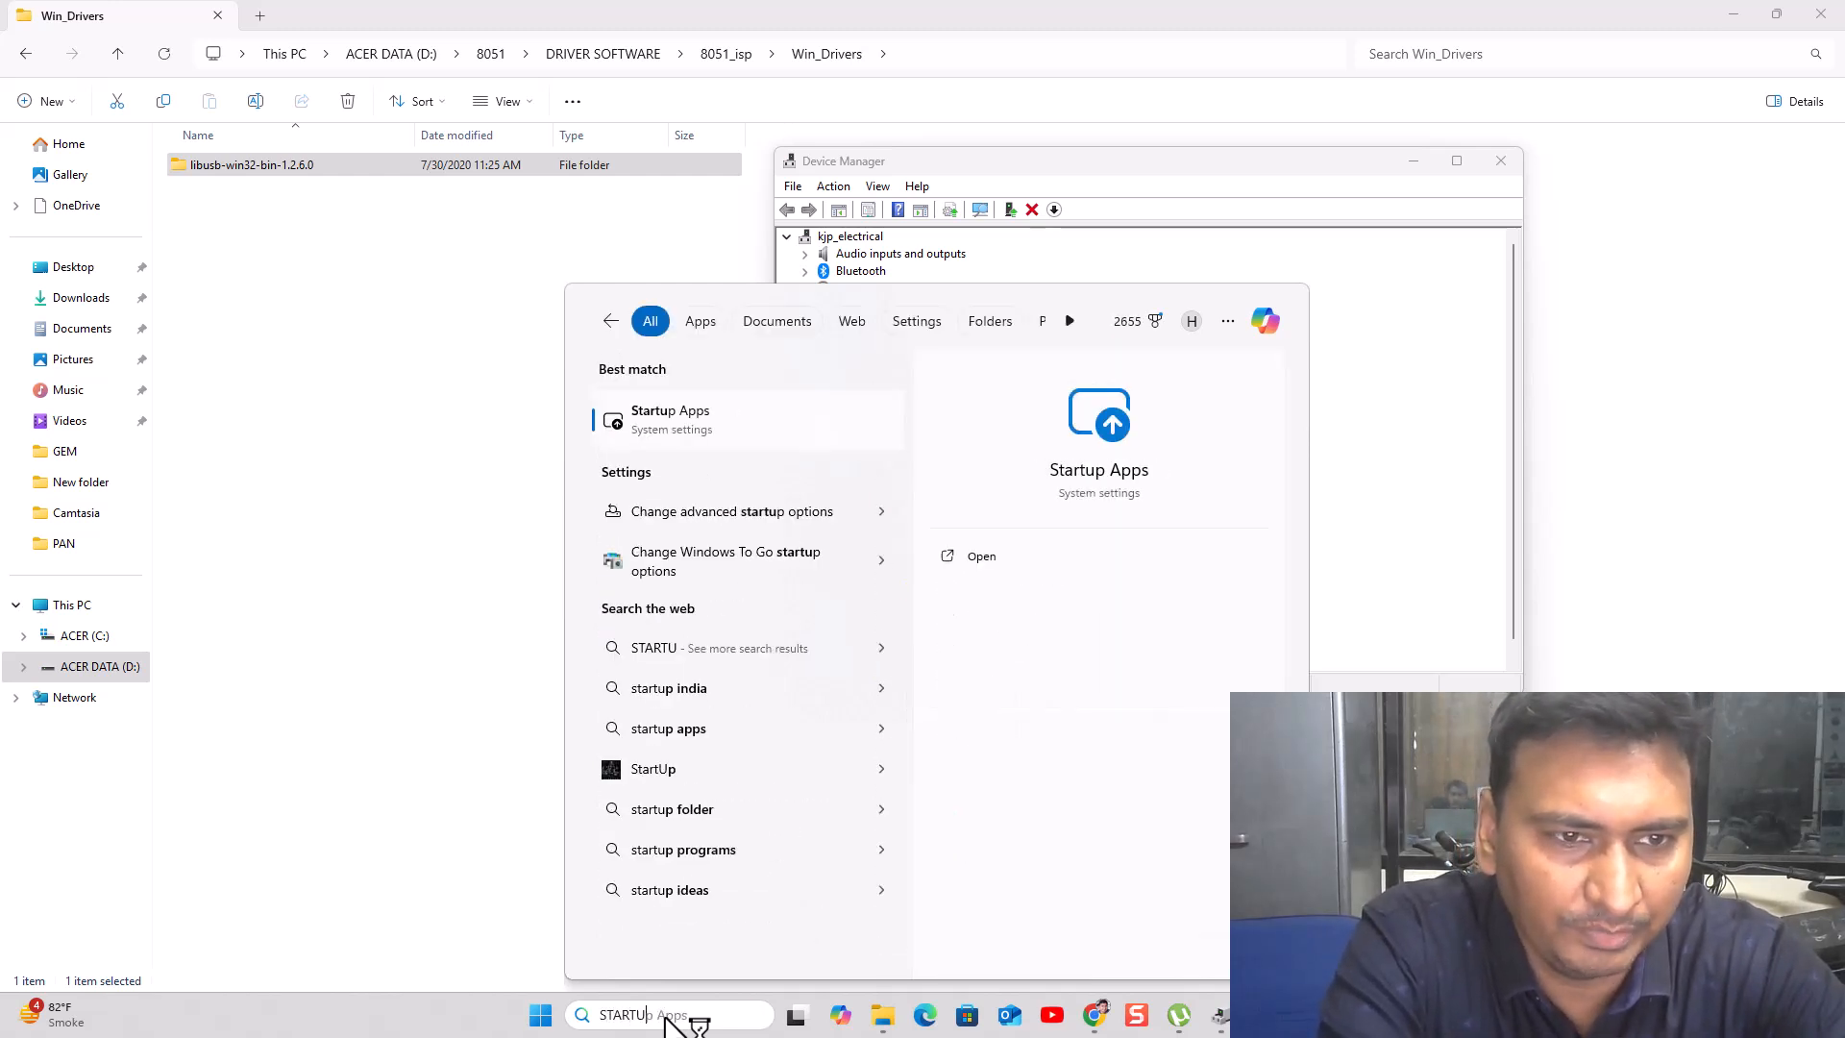
pyautogui.write('P')
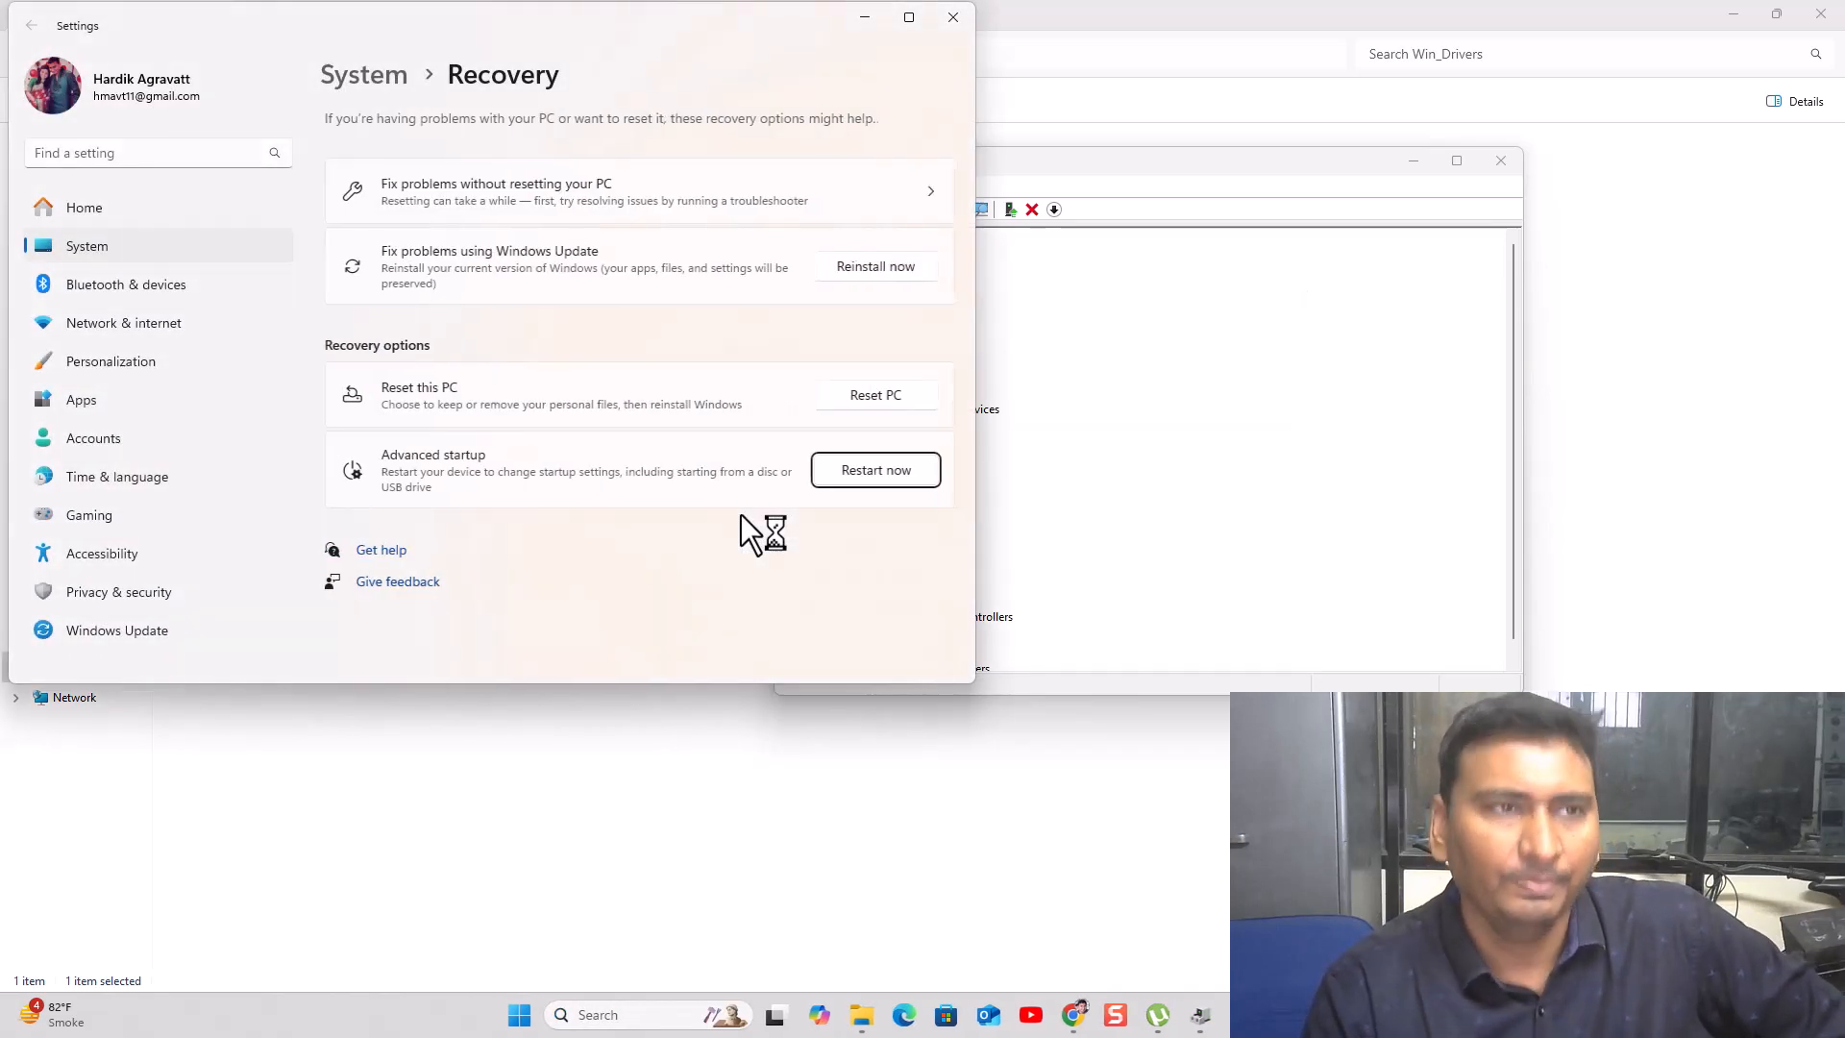
# - Move the Settings window toward the centre of the screen
pyautogui.moveTo(406, 29); pyautogui.dragTo(616, 126)
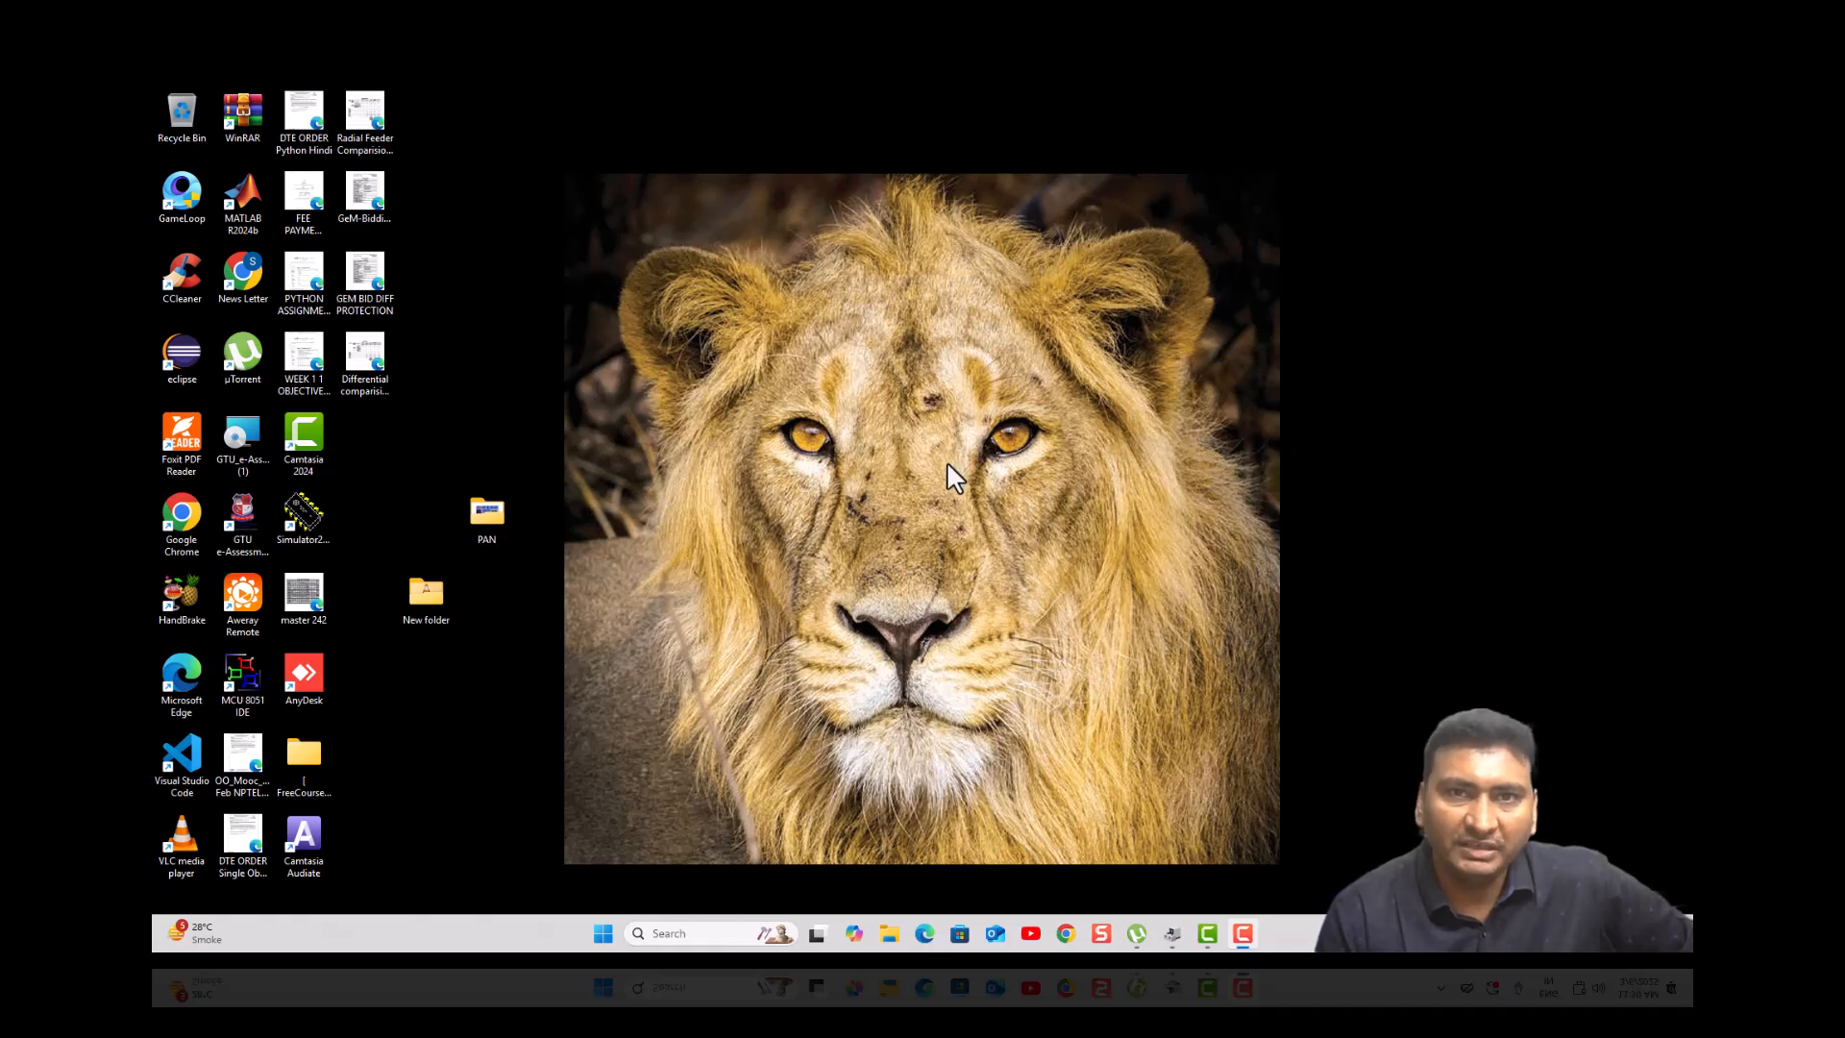
# - Restore and maximize Device Manager to check USBasp, then bring up File Explorer
pyautogui.click(1172, 933)
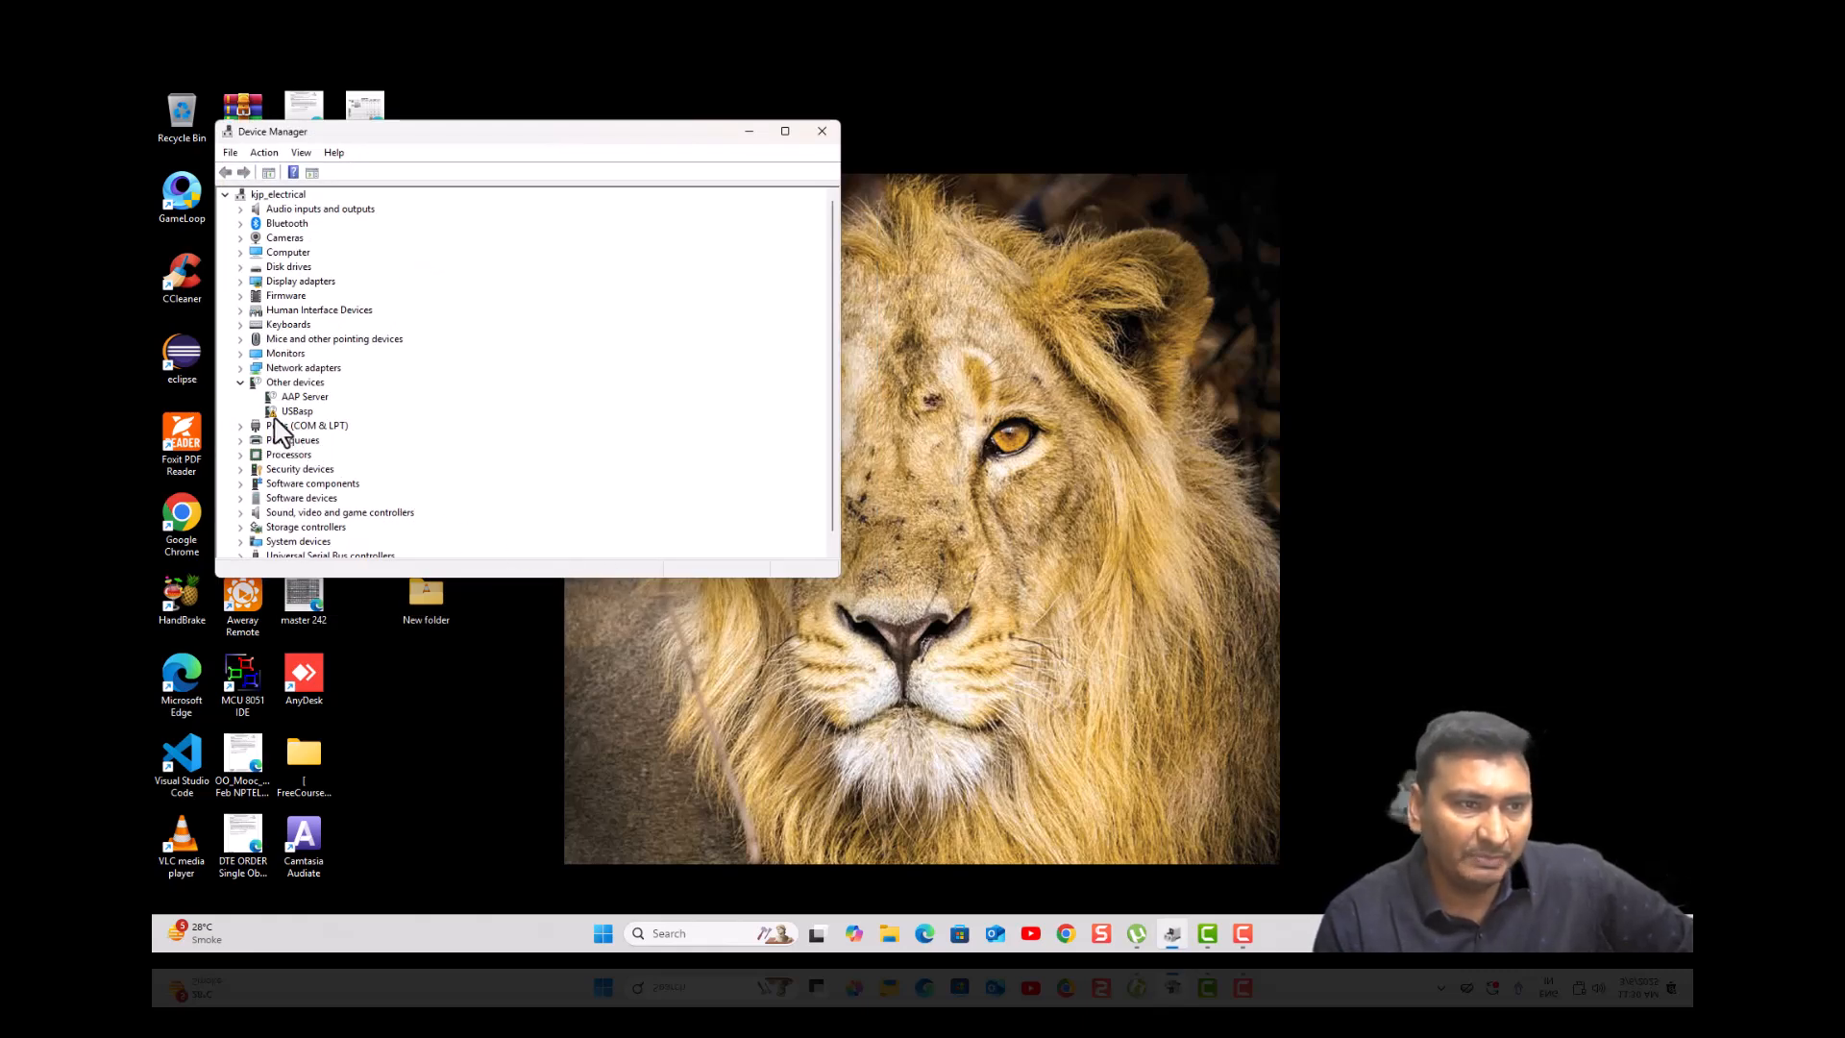
pyautogui.click(785, 131)
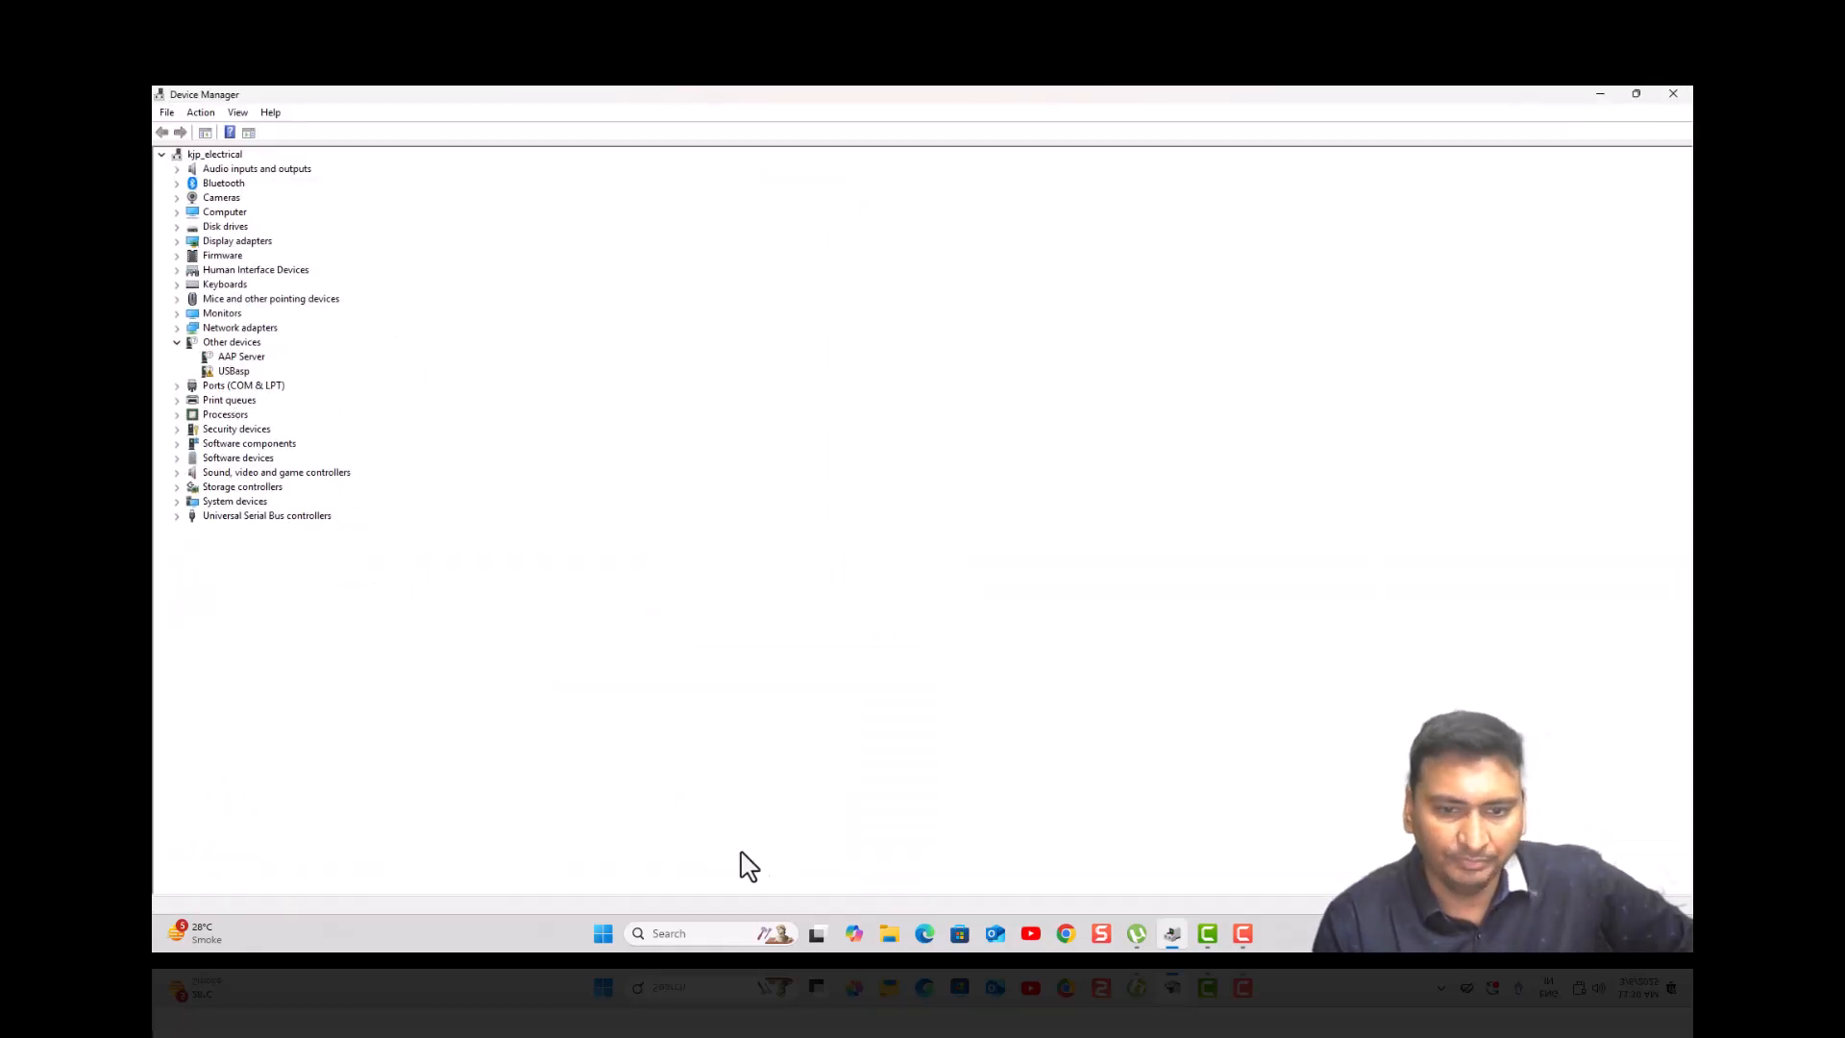
pyautogui.click(891, 934)
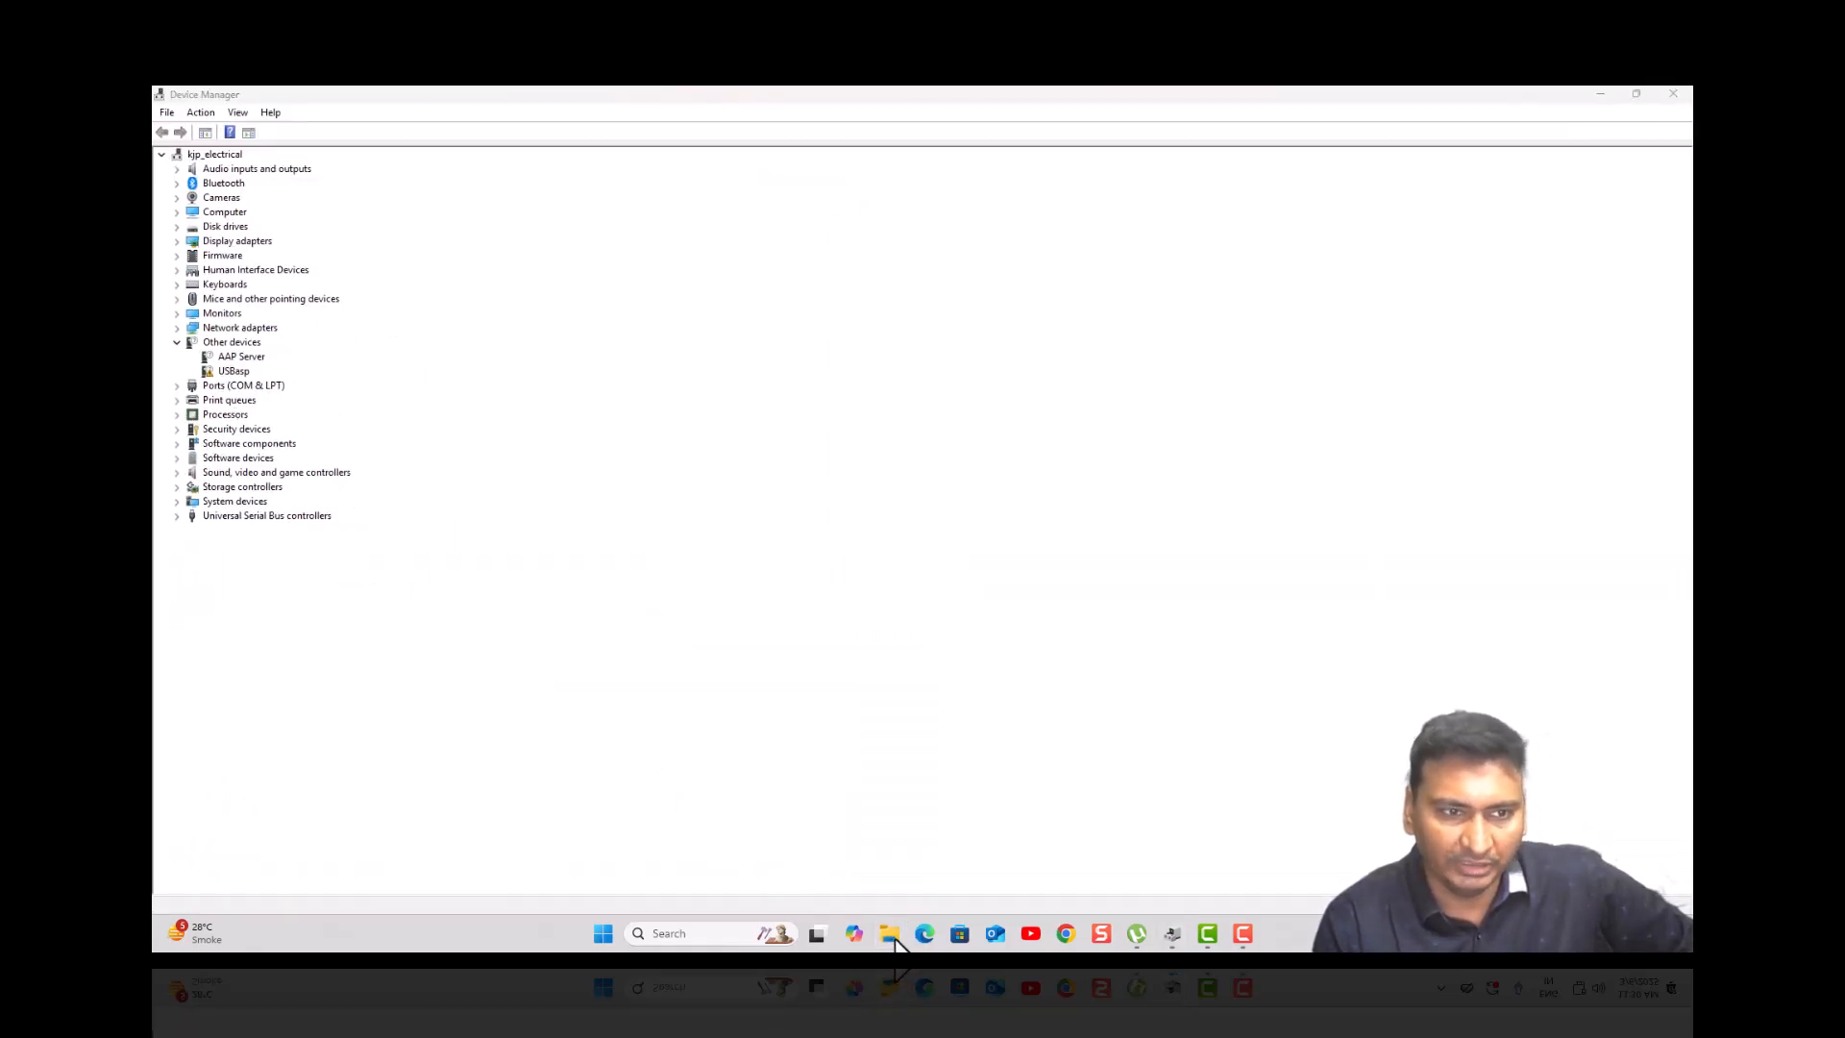
pyautogui.moveTo(890, 937)
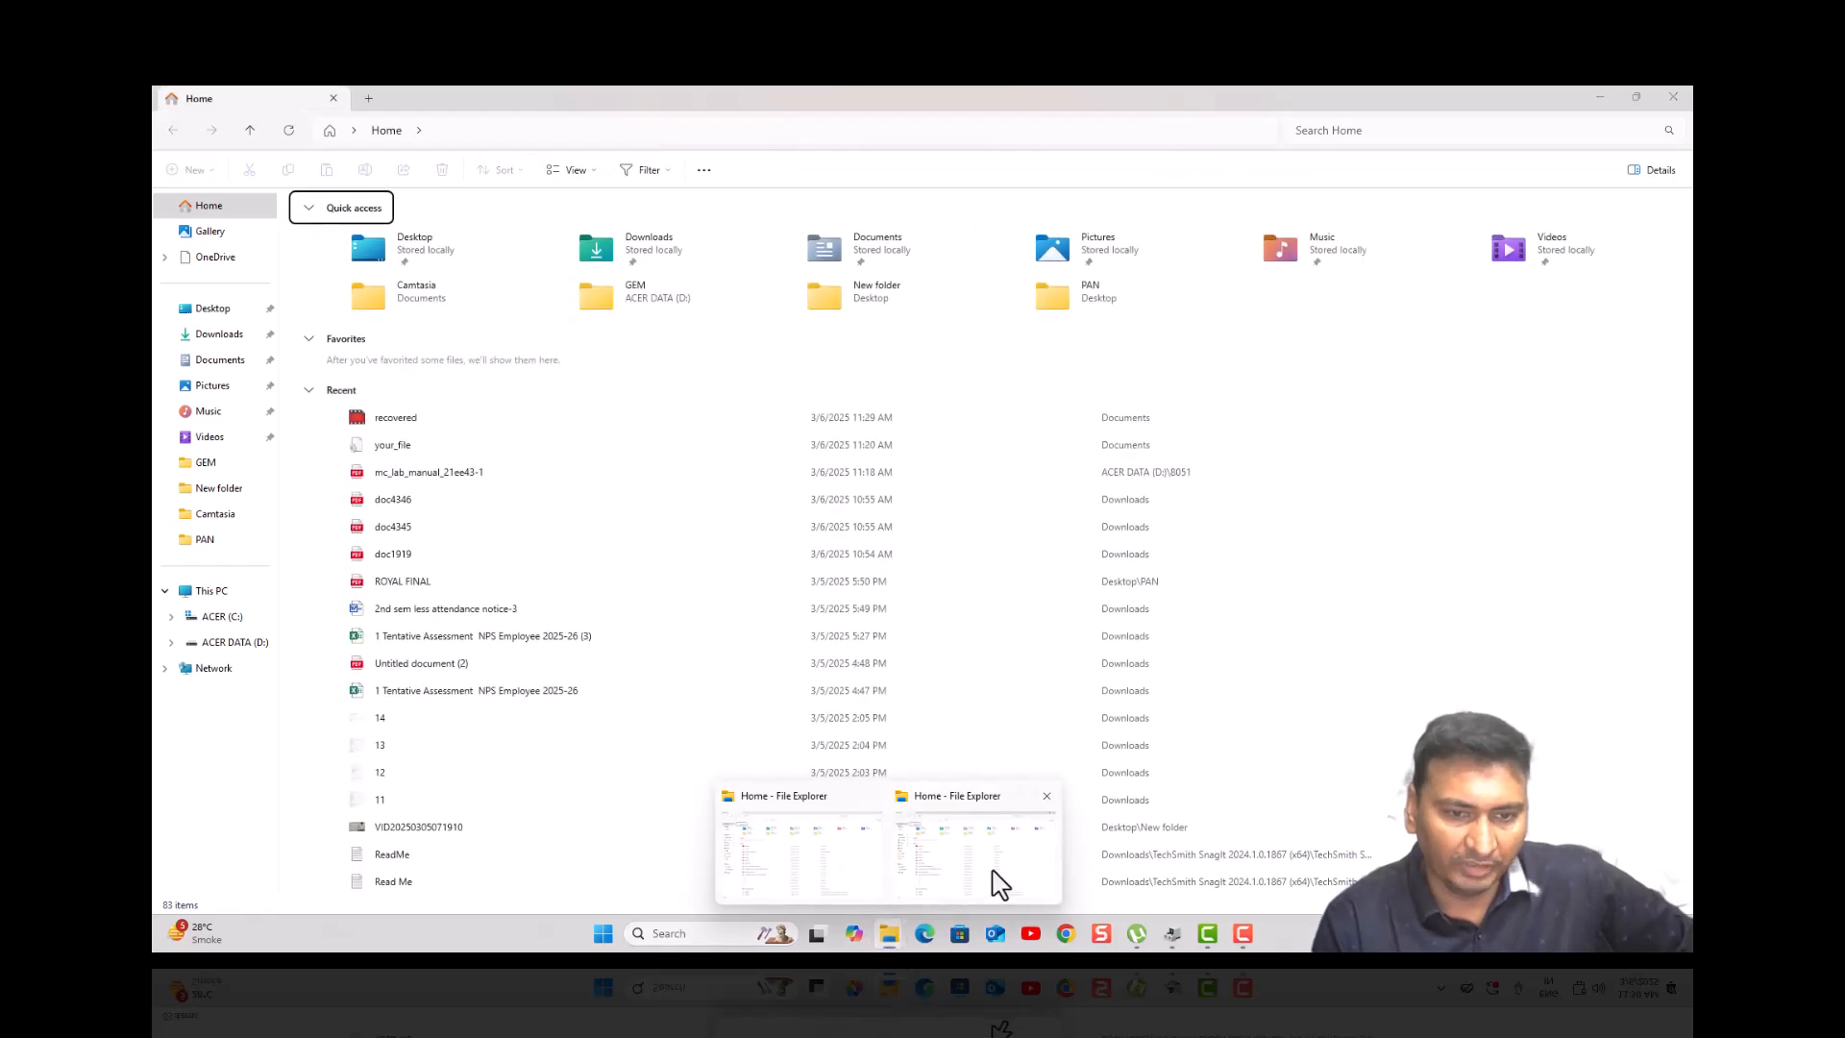
# - Start a USBasp driver update and choose the USB ISP FLSHER folder as its location
pyautogui.click(1173, 934)
pyautogui.rightClick(229, 372)
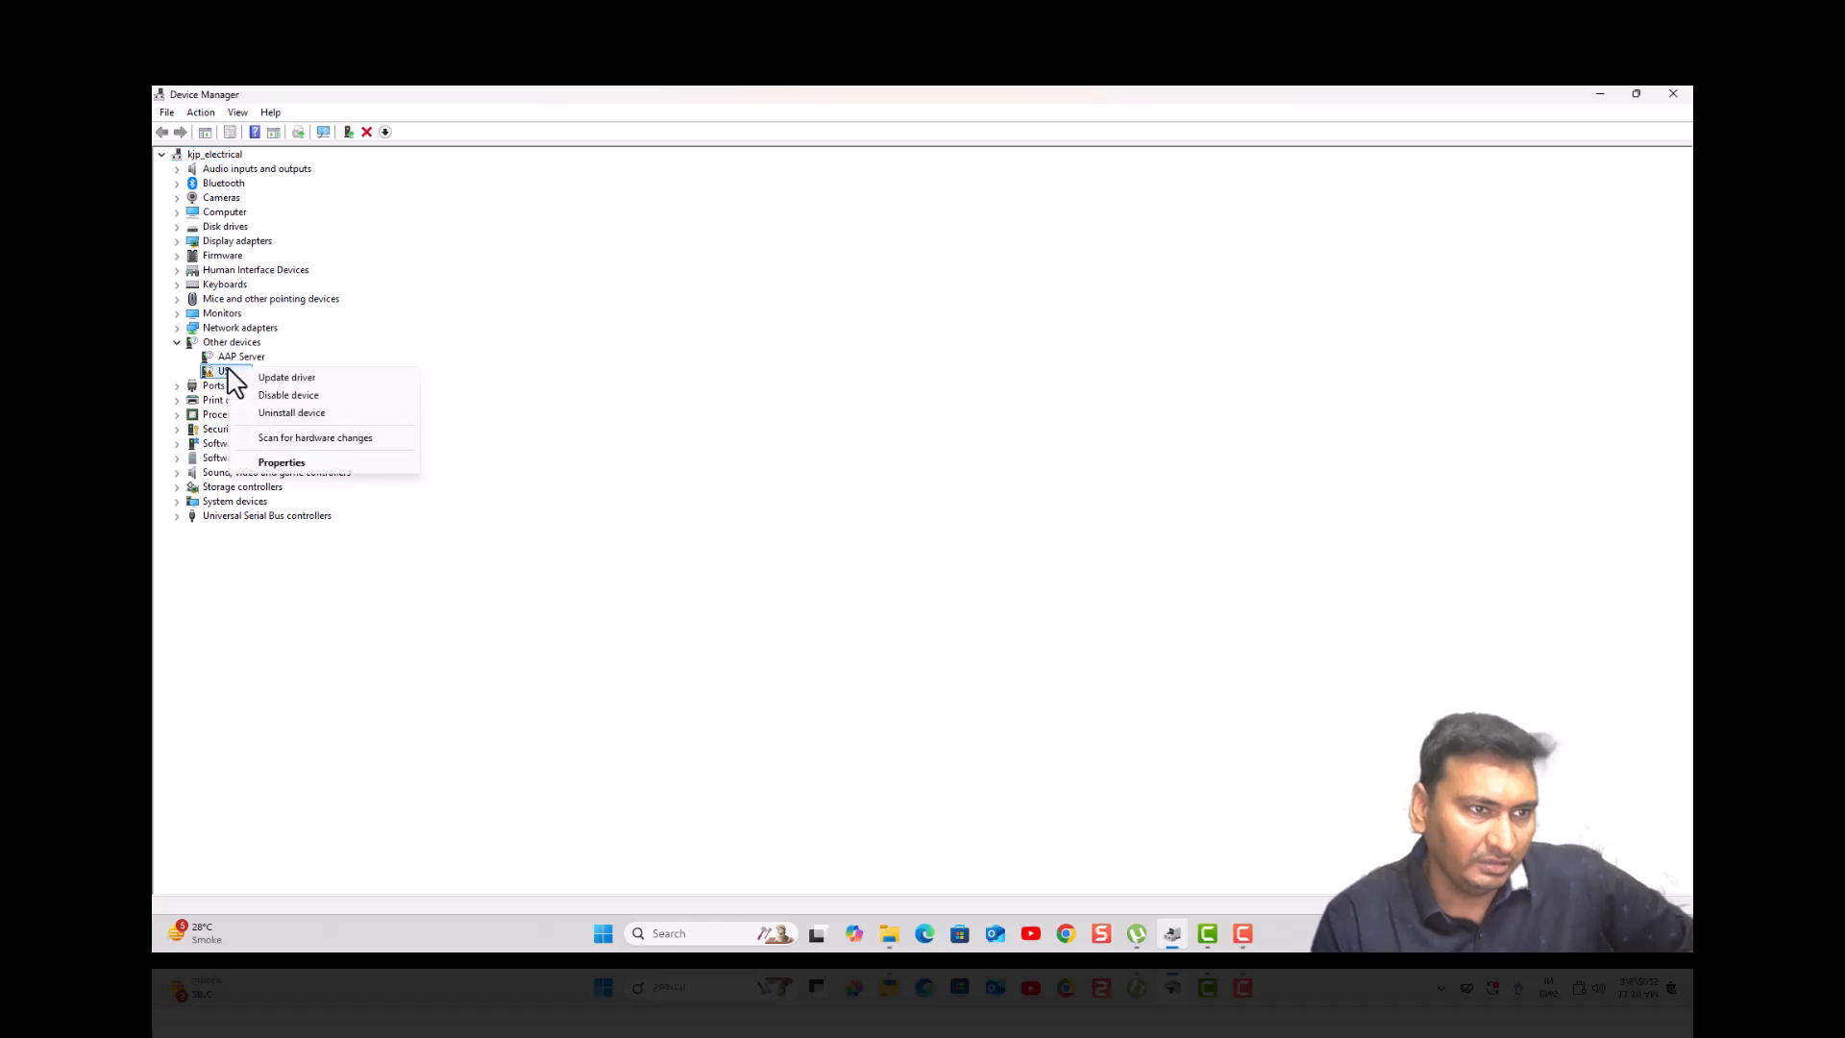
pyautogui.click(287, 385)
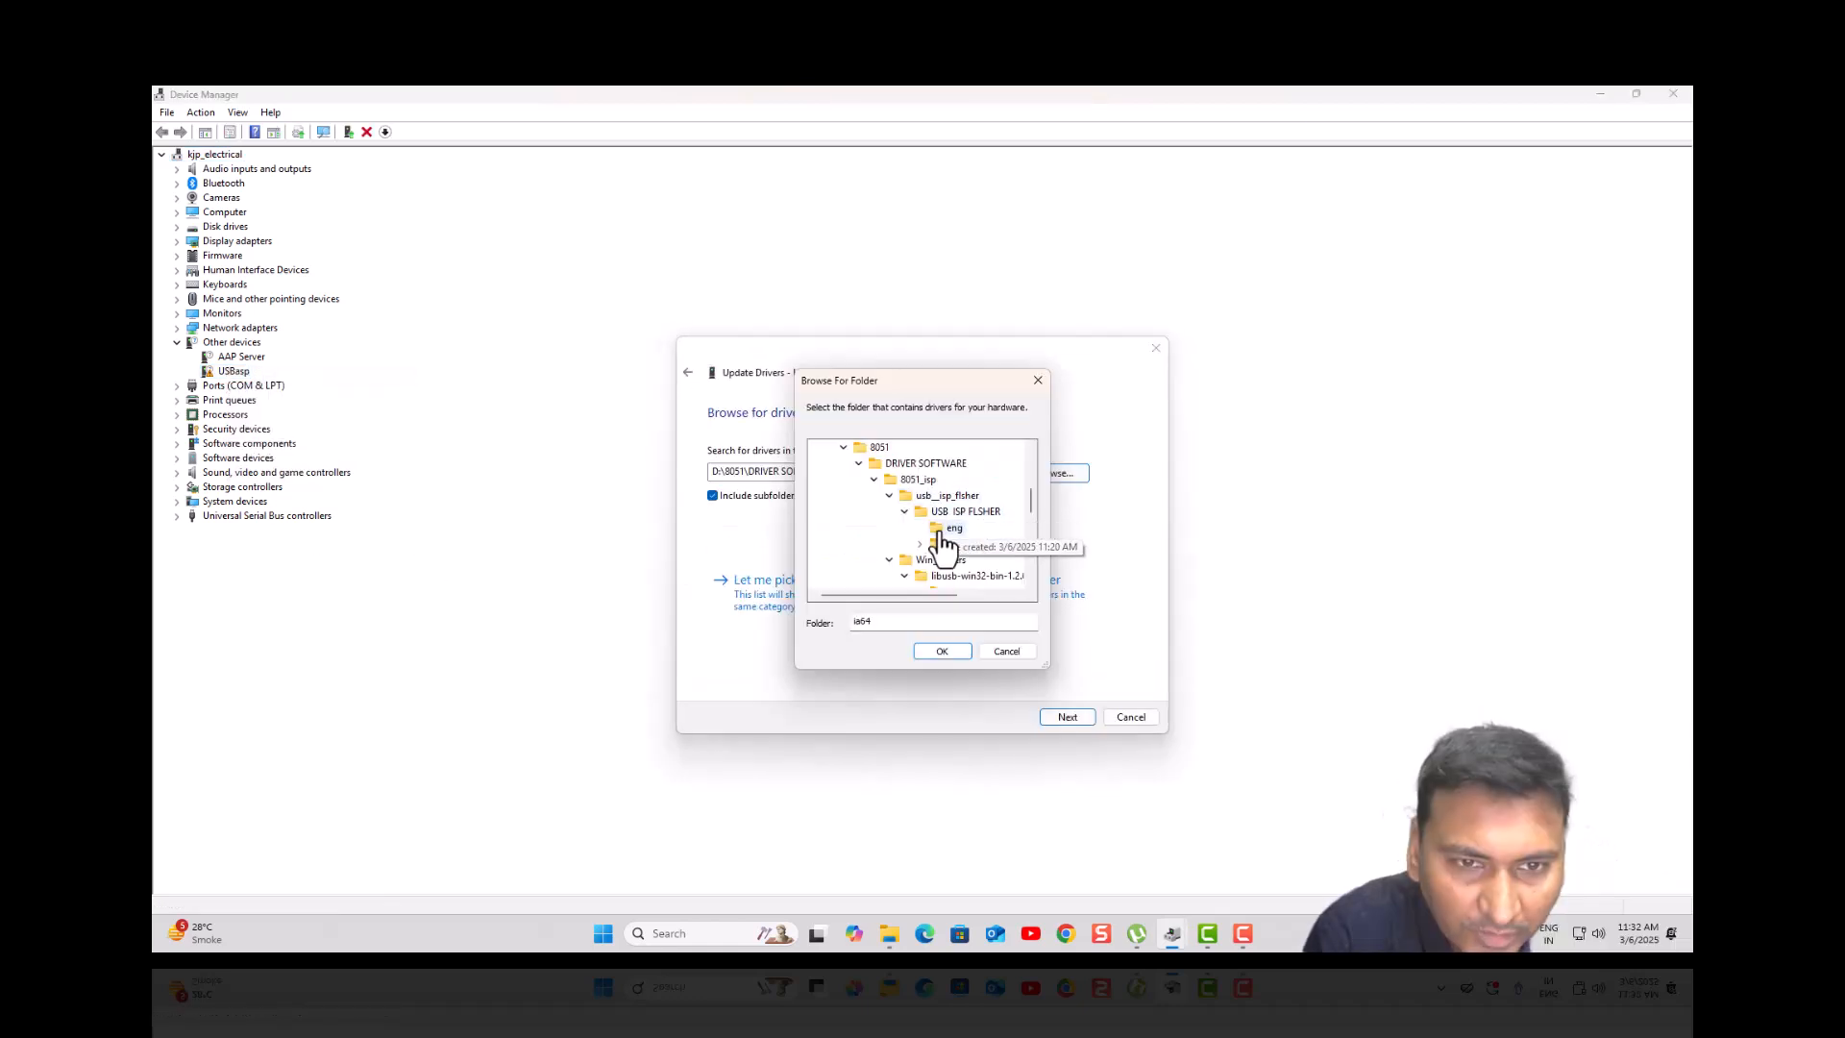
pyautogui.click(945, 517)
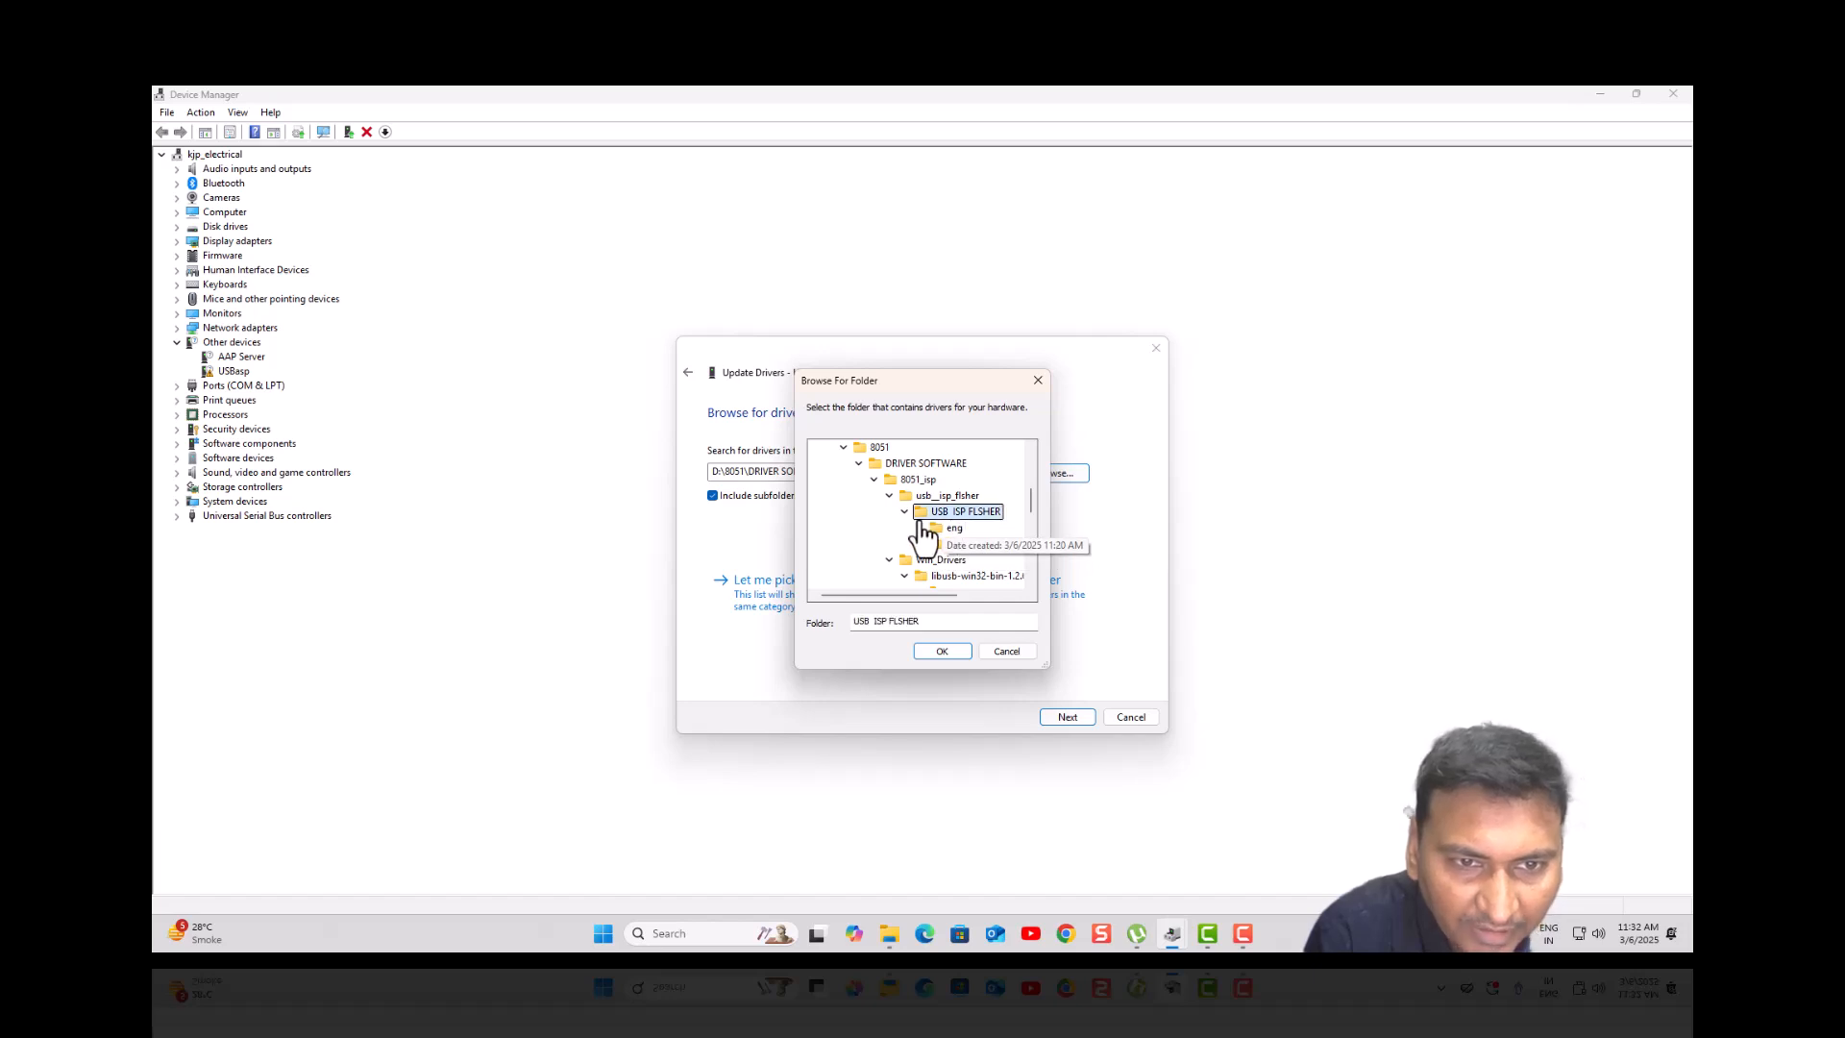
pyautogui.click(906, 513)
pyautogui.doubleClick(938, 517)
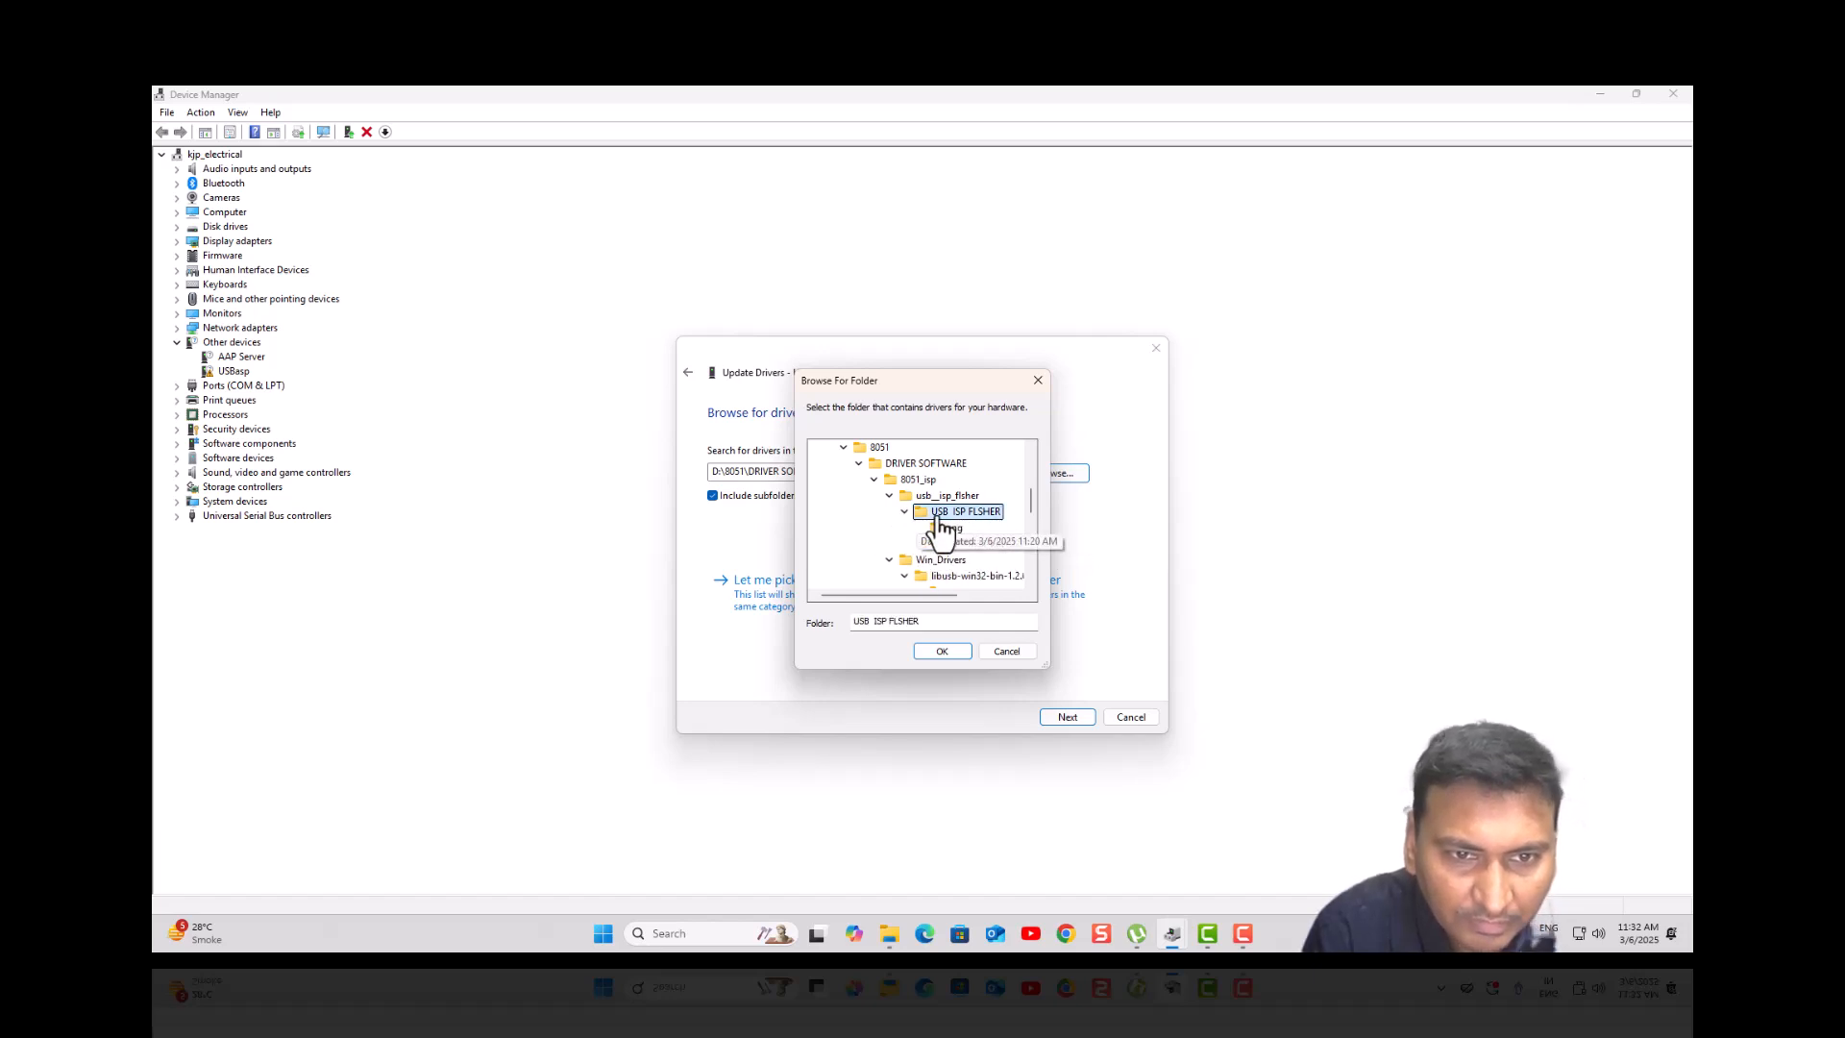
pyautogui.doubleClick(939, 515)
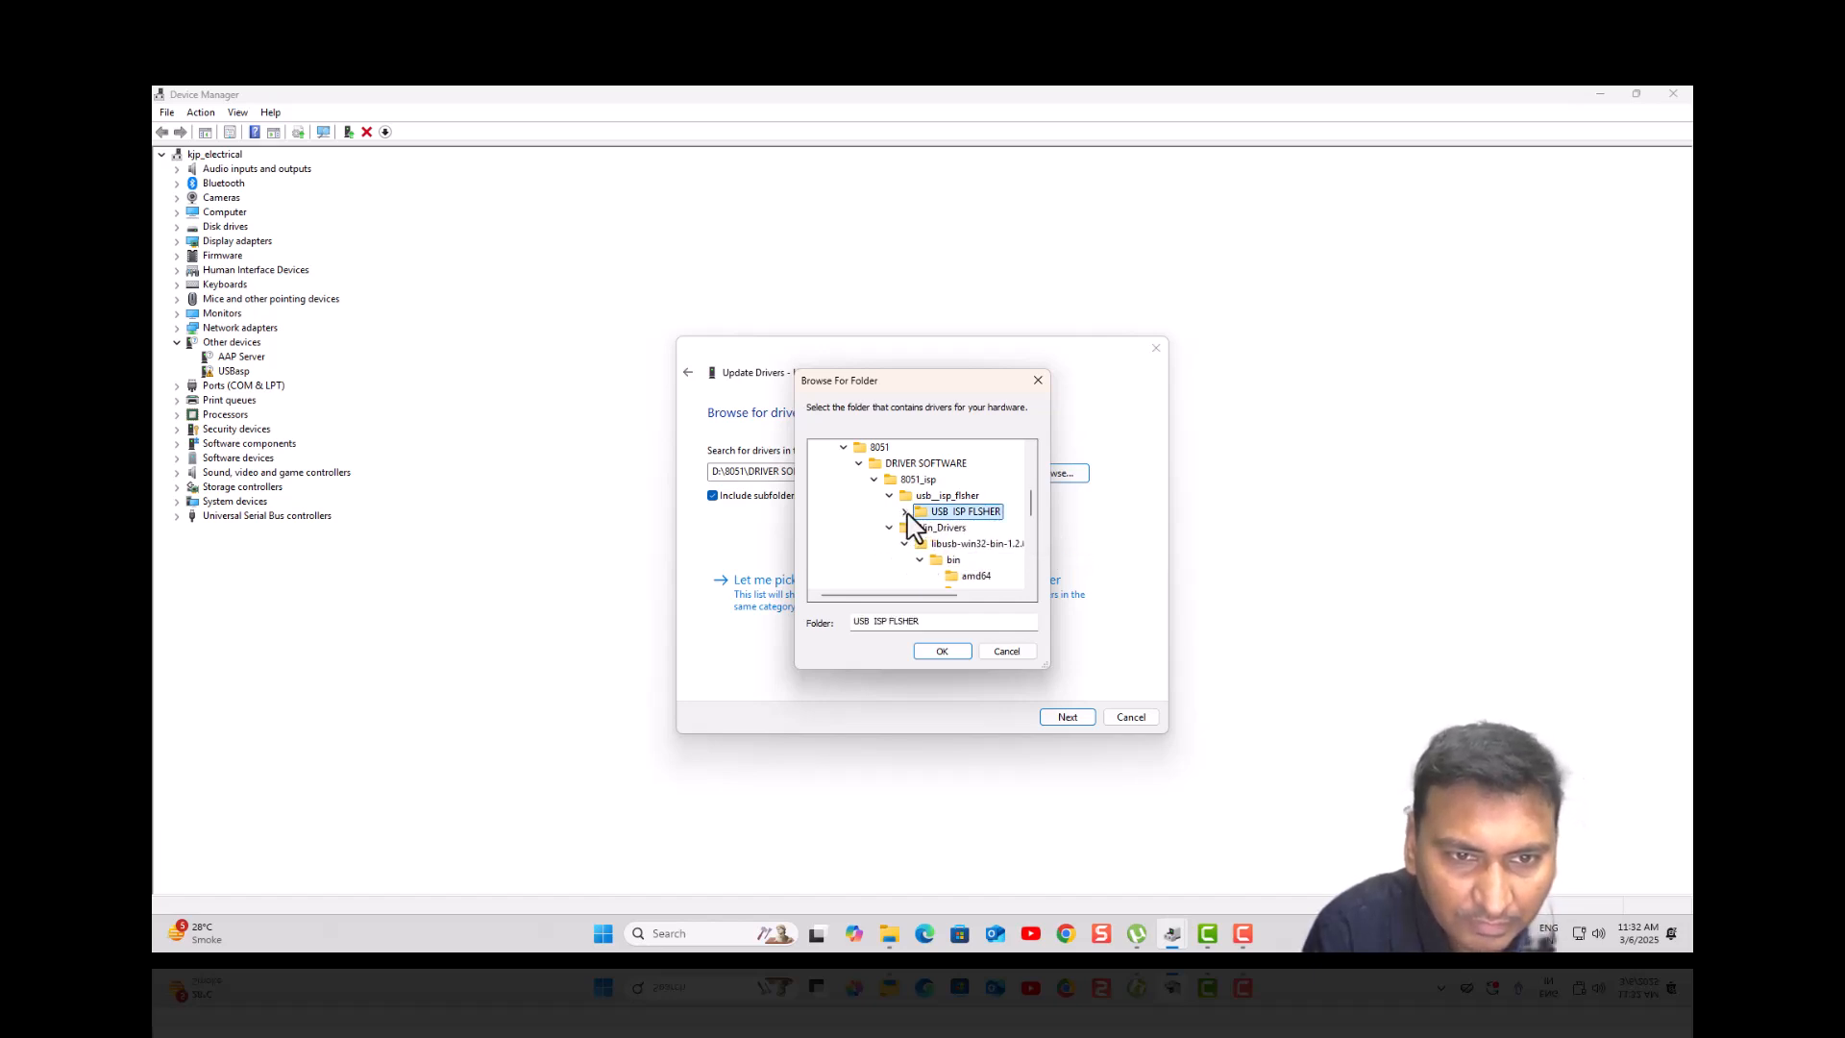
pyautogui.click(943, 652)
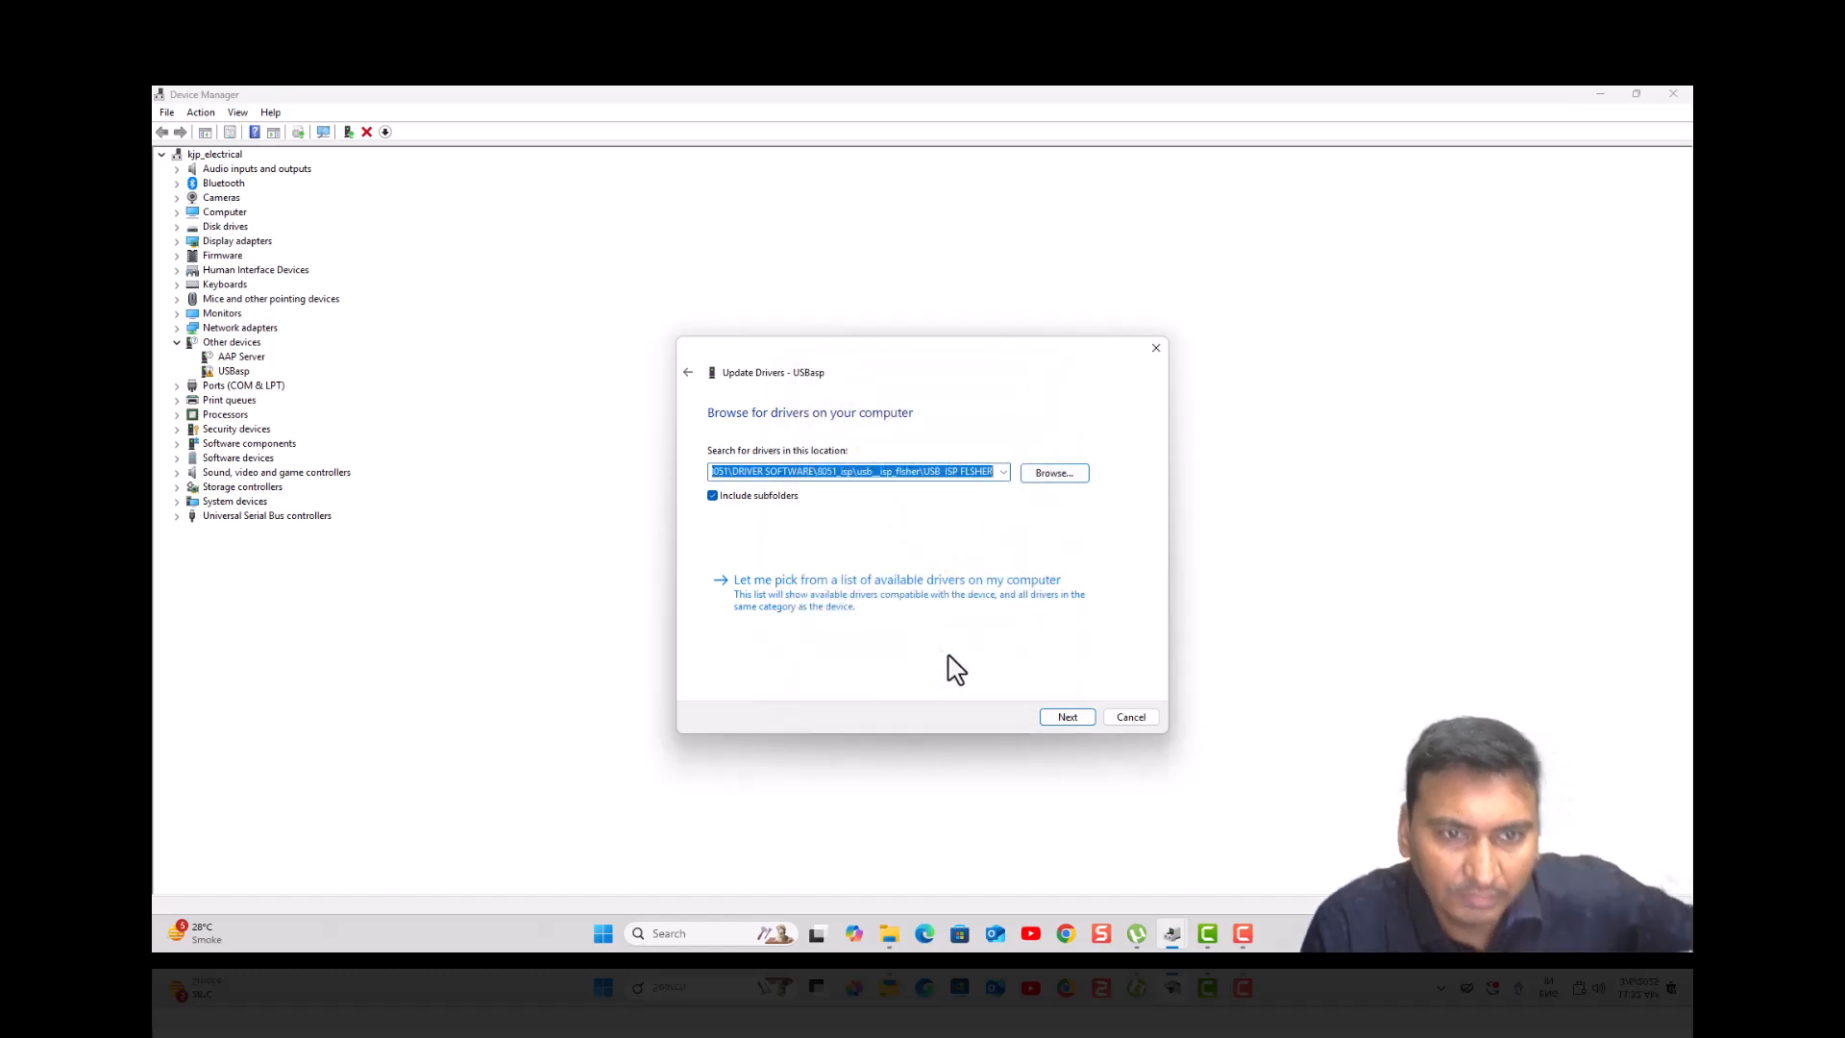
# - Attempt the install, decline the unverified-publisher warning, and close the failed update
pyautogui.click(1054, 717)
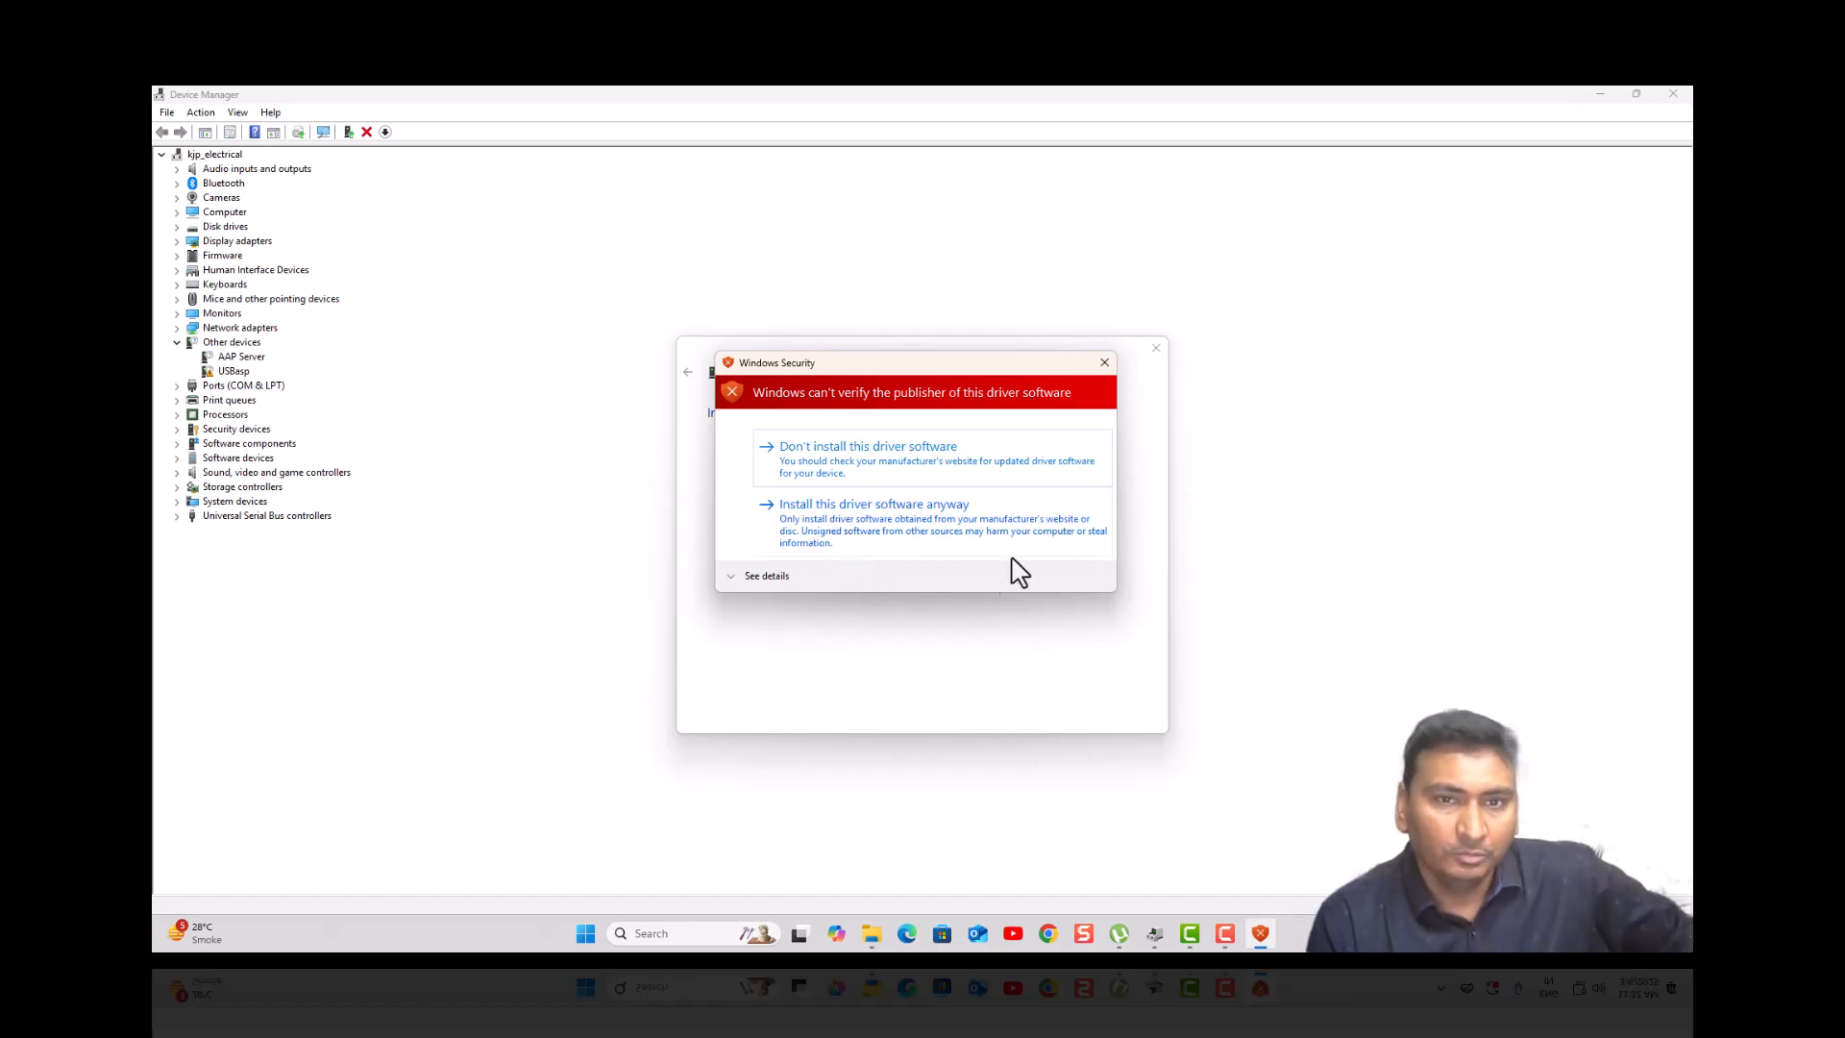
pyautogui.click(1103, 365)
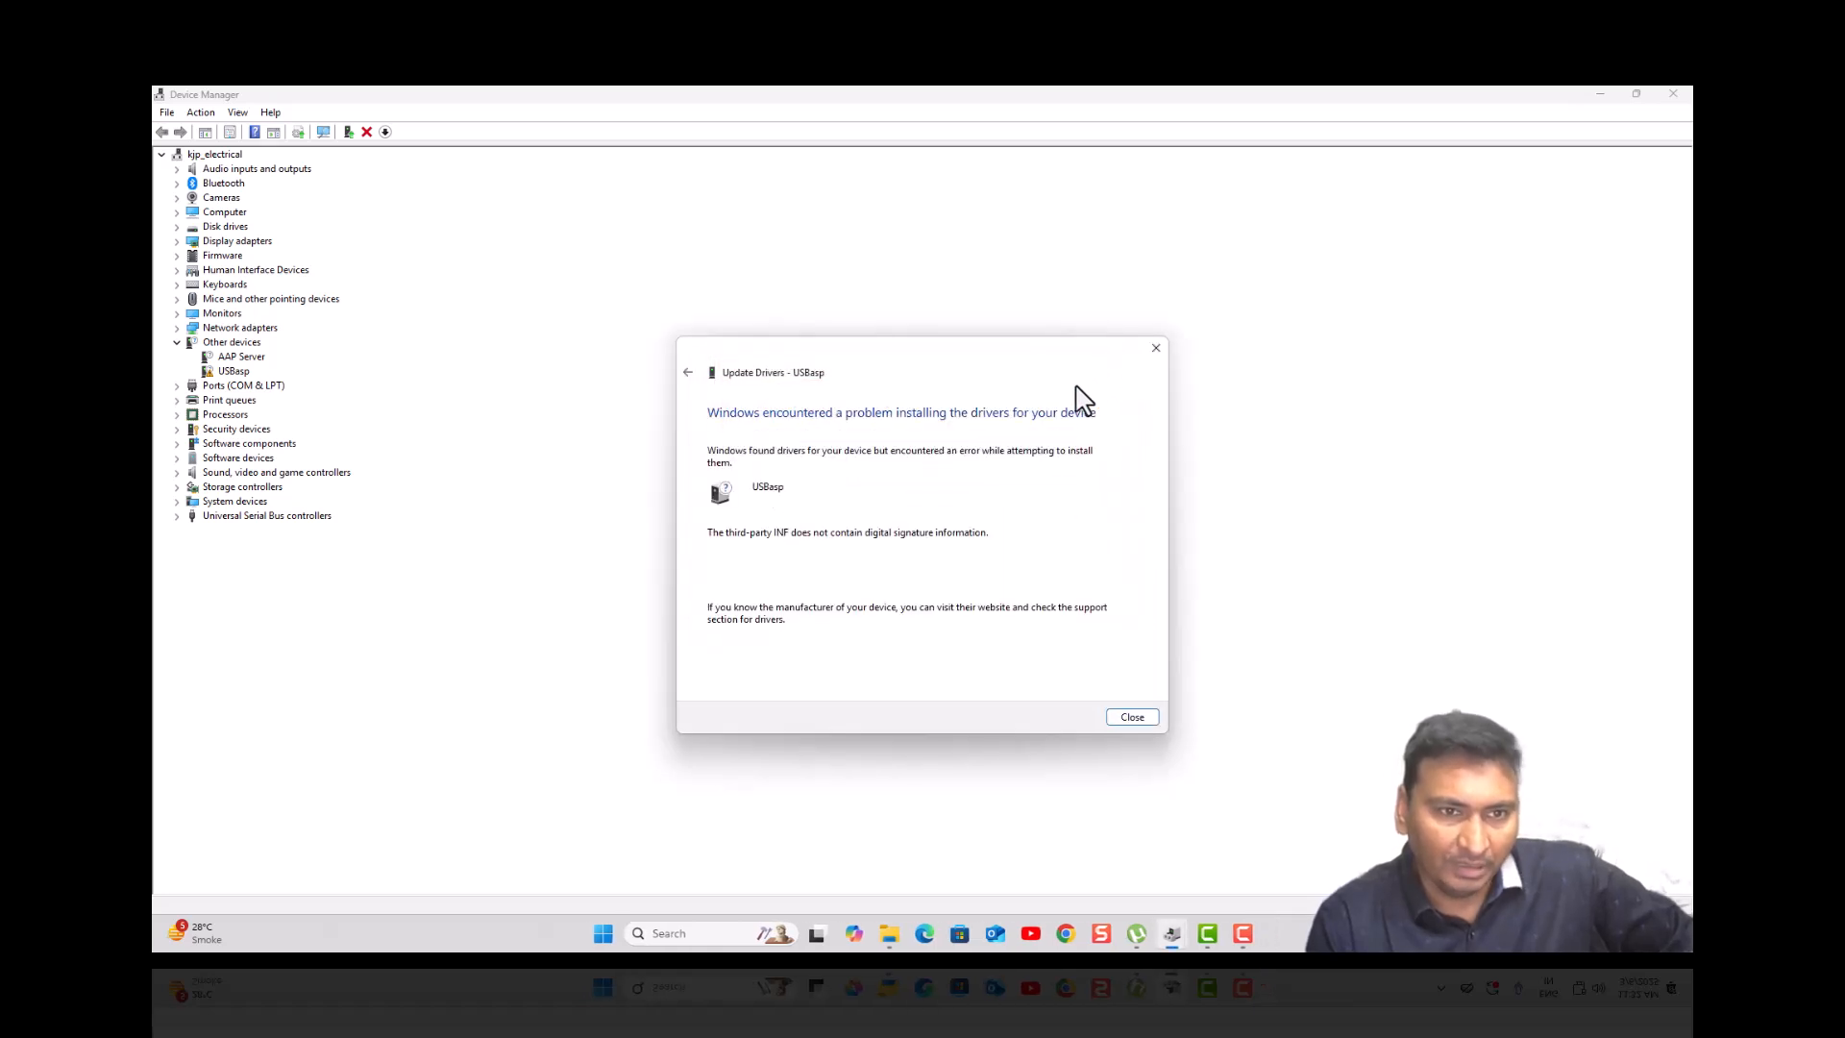
pyautogui.click(1156, 348)
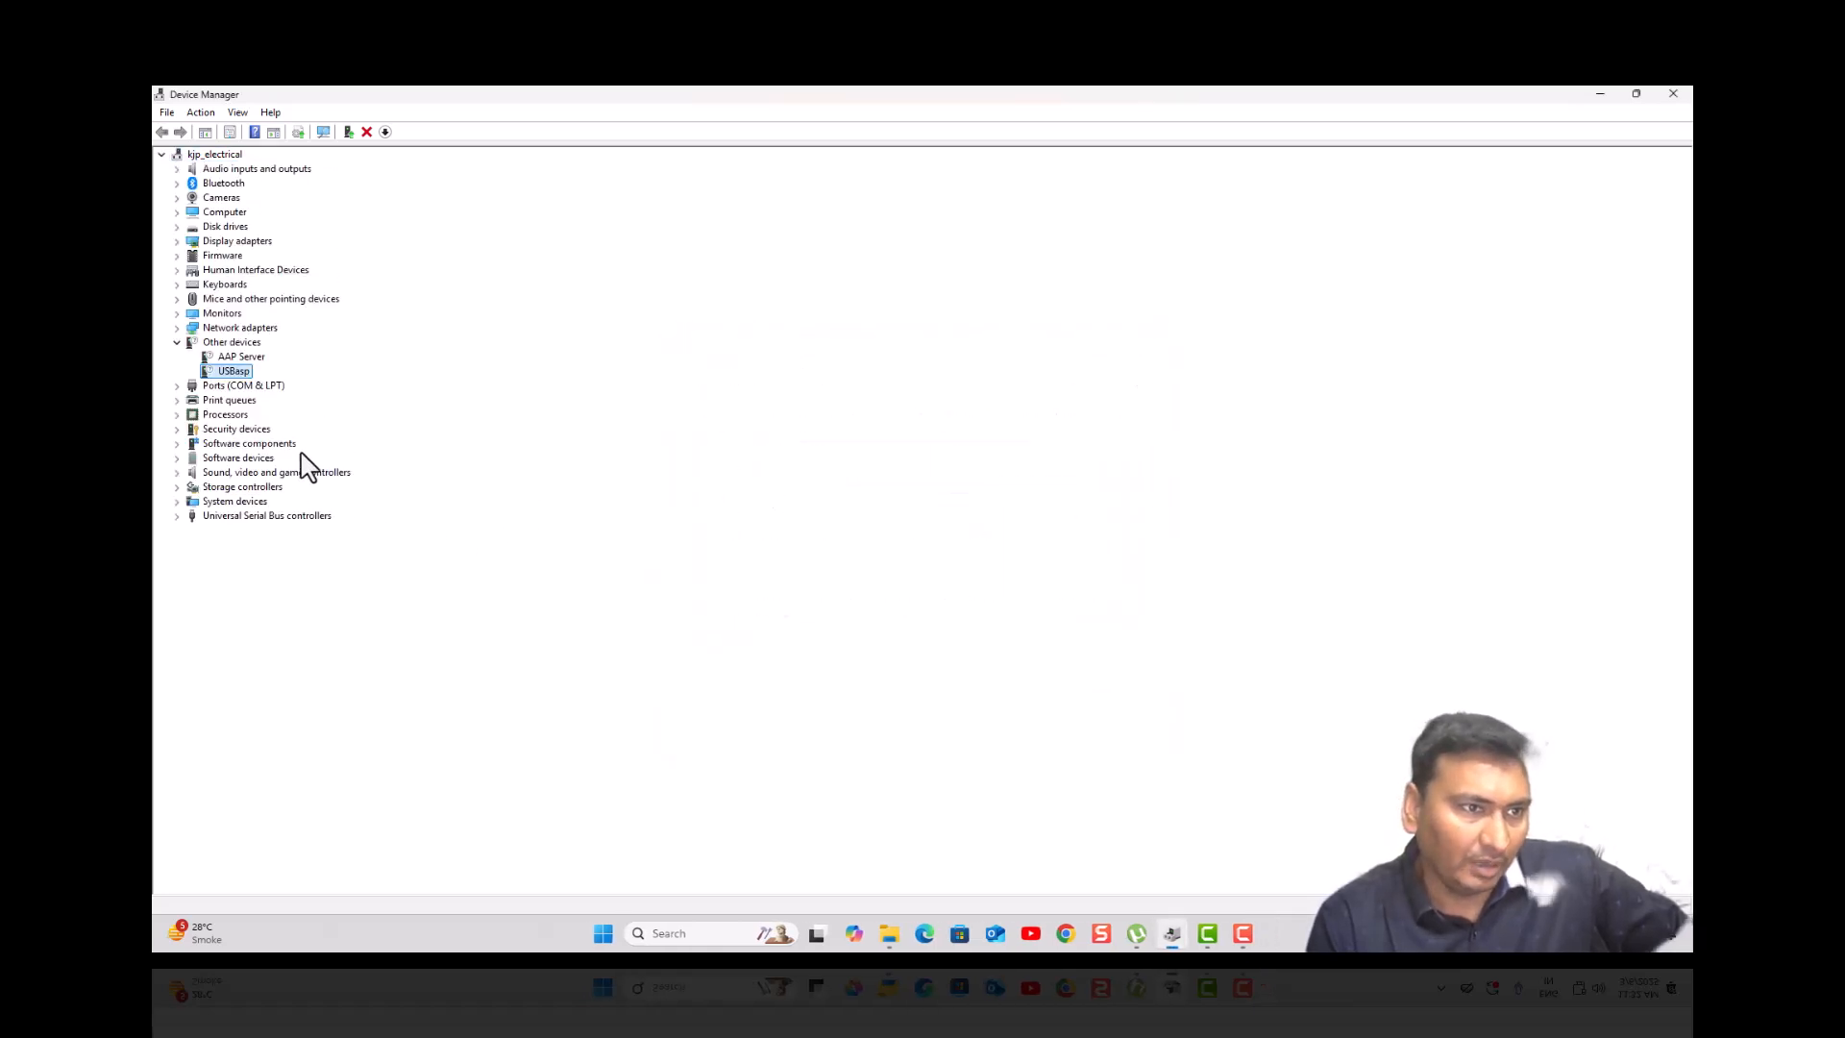
# - Update USBasp from the USB ISP FLSHER folder, installing the unsigned driver anyway
pyautogui.rightClick(234, 380)
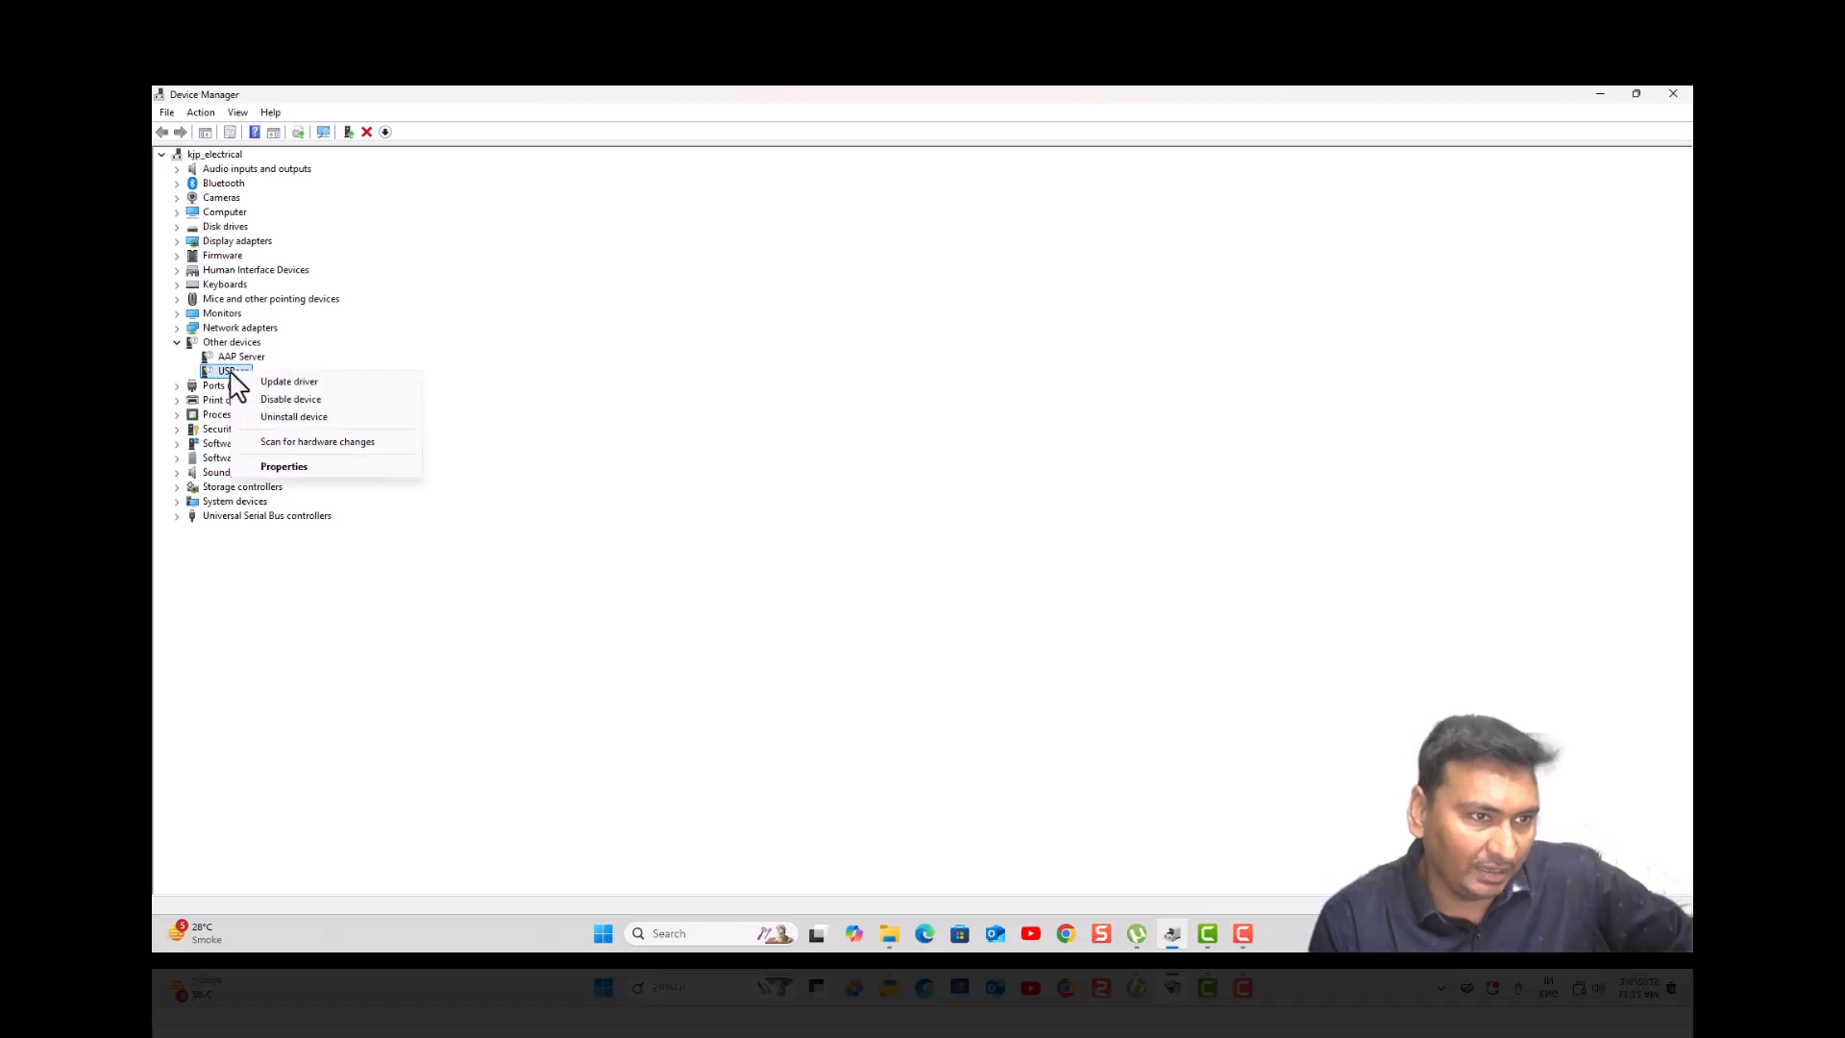
pyautogui.click(242, 392)
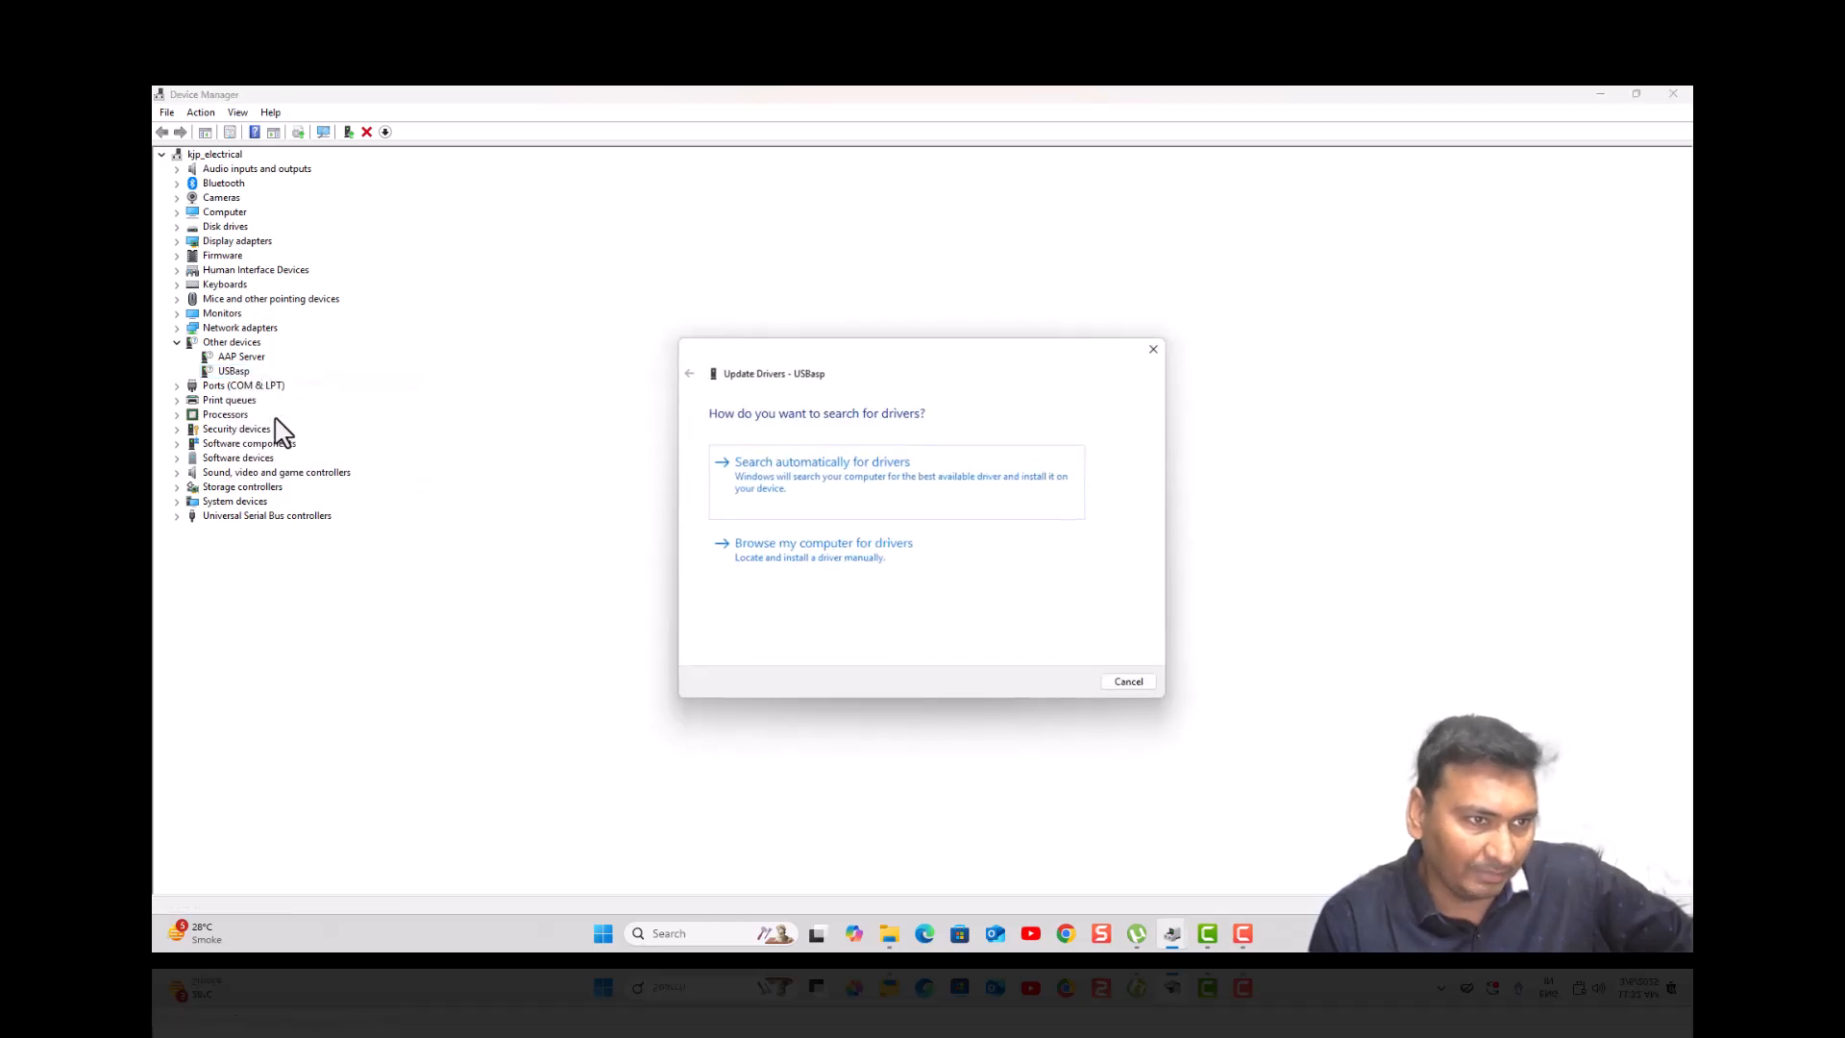
pyautogui.click(816, 563)
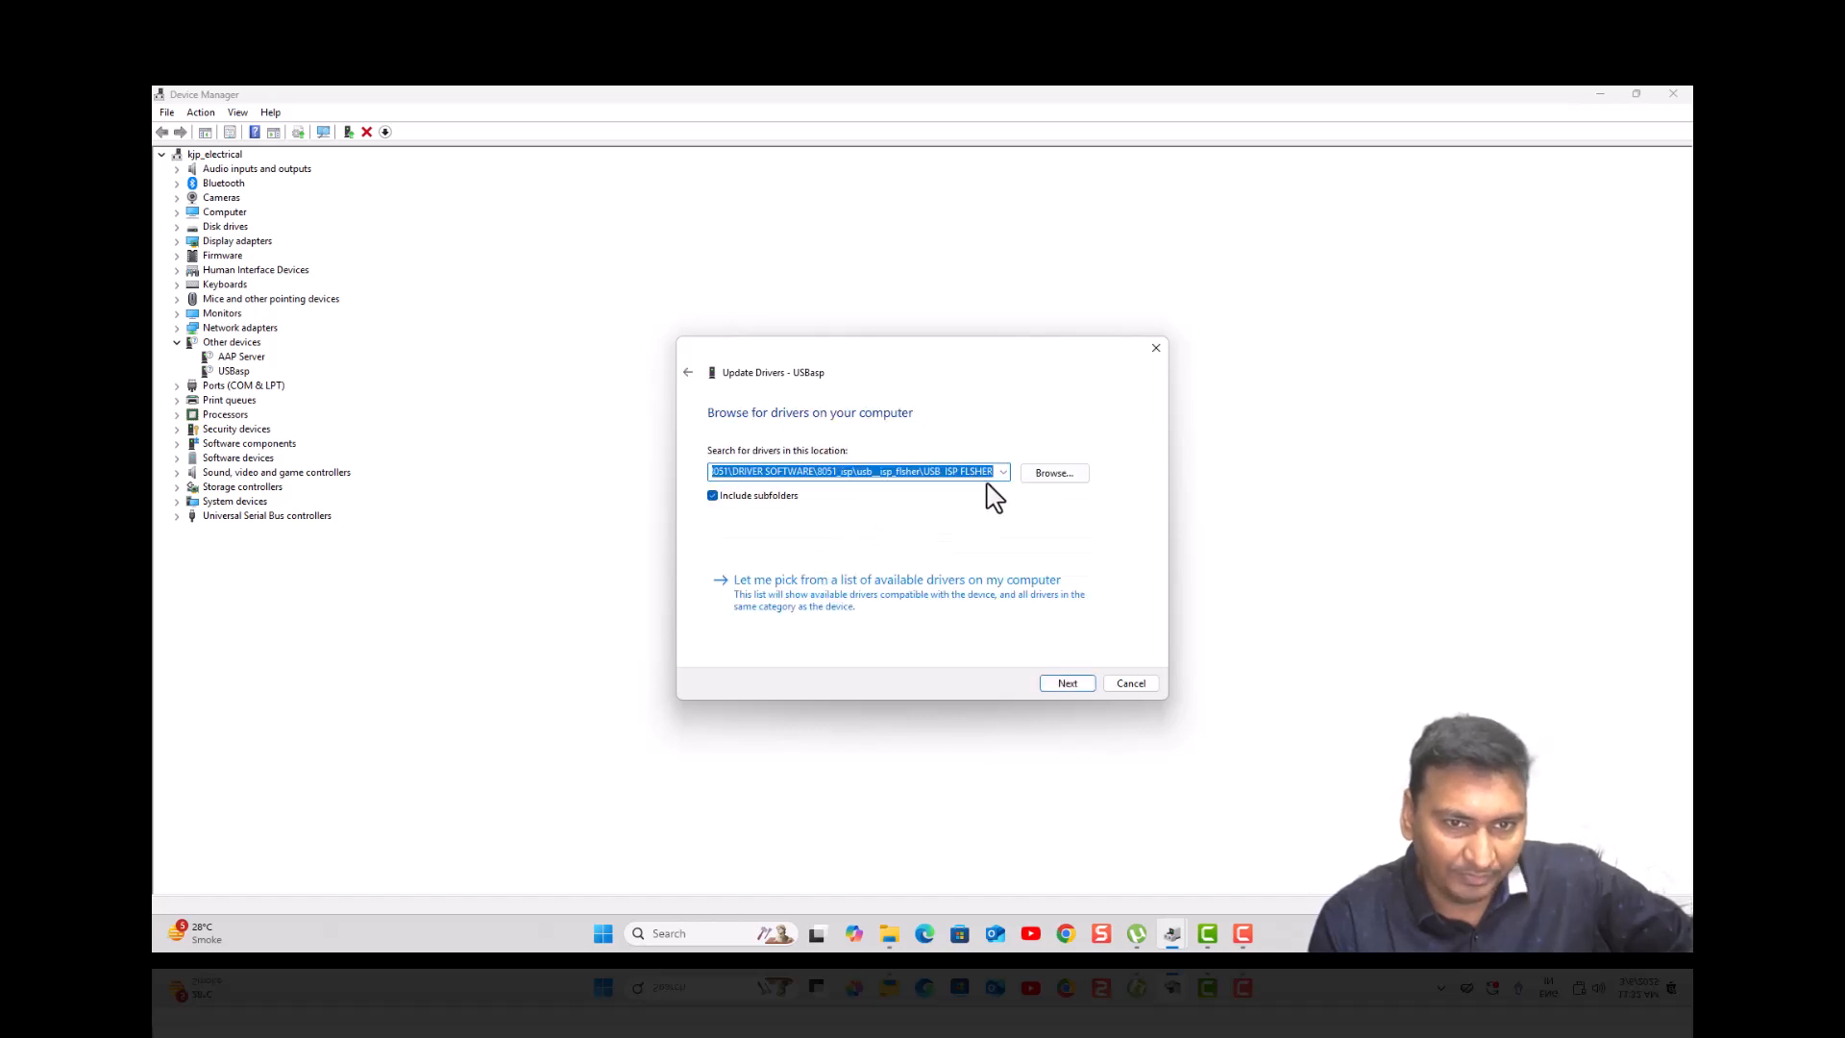
pyautogui.click(1052, 474)
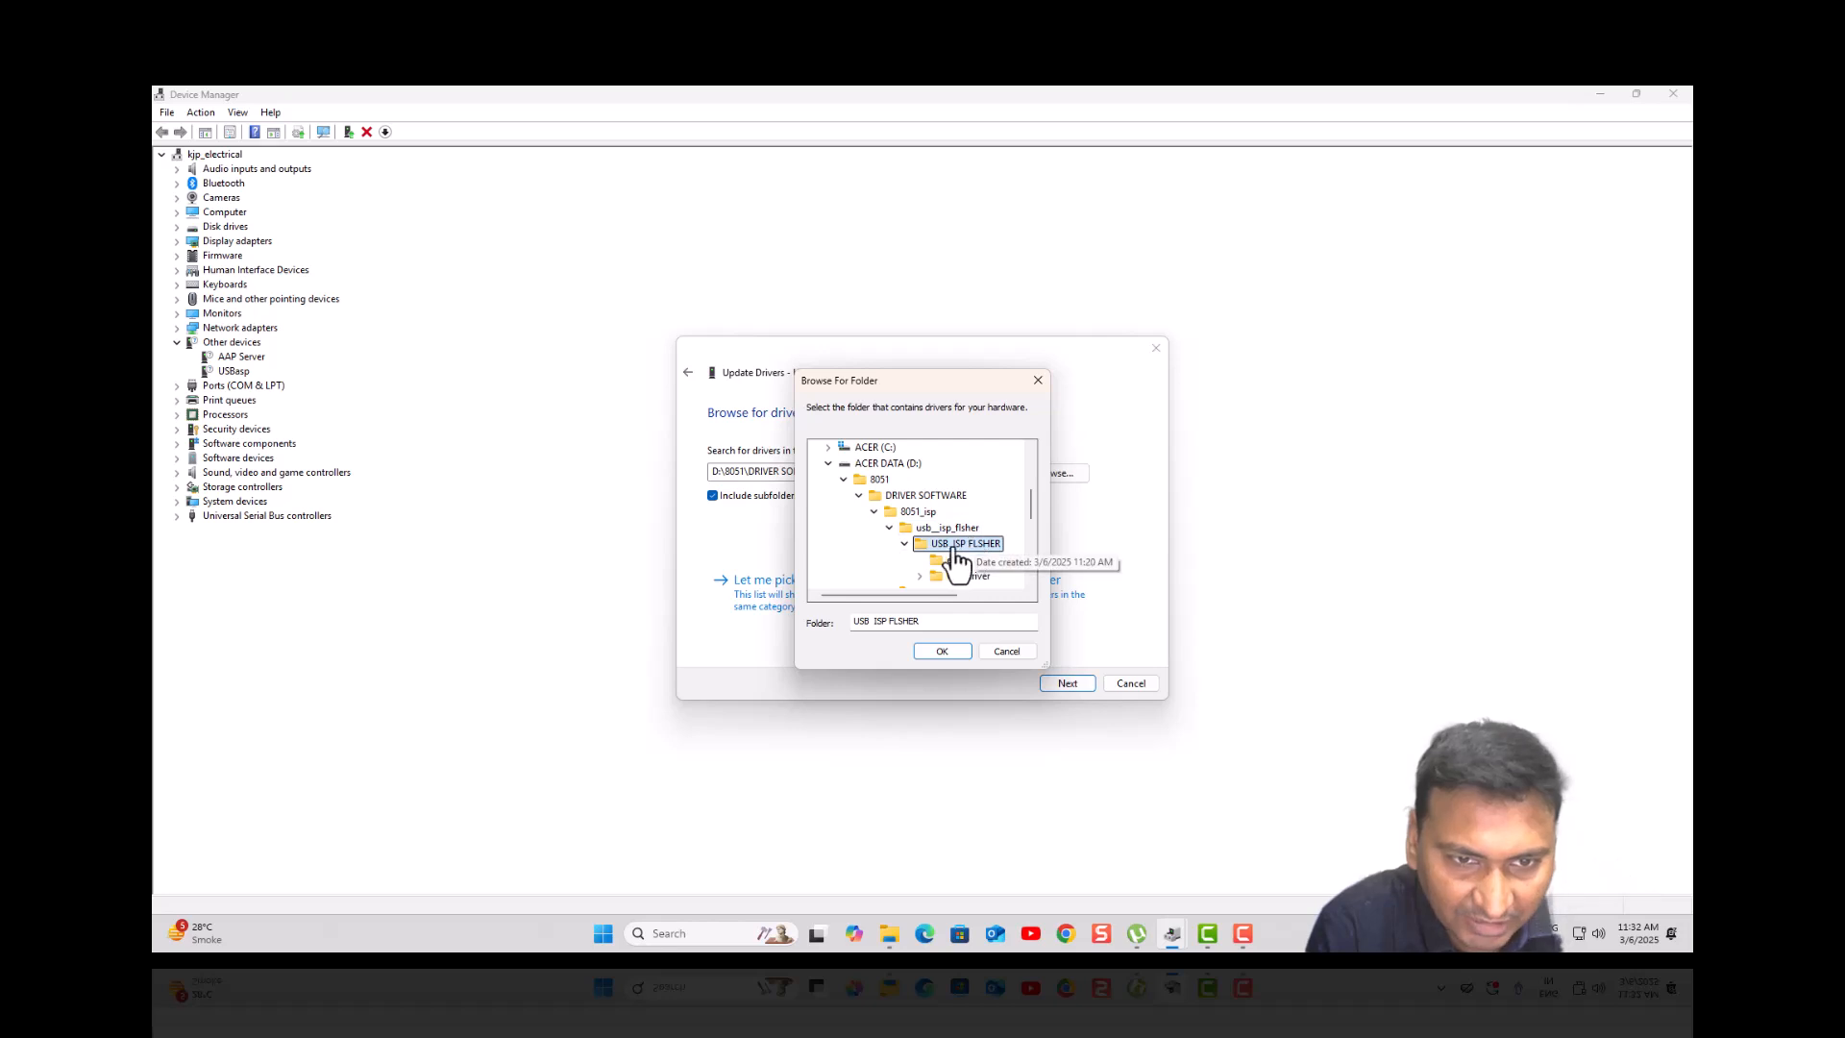
pyautogui.click(905, 544)
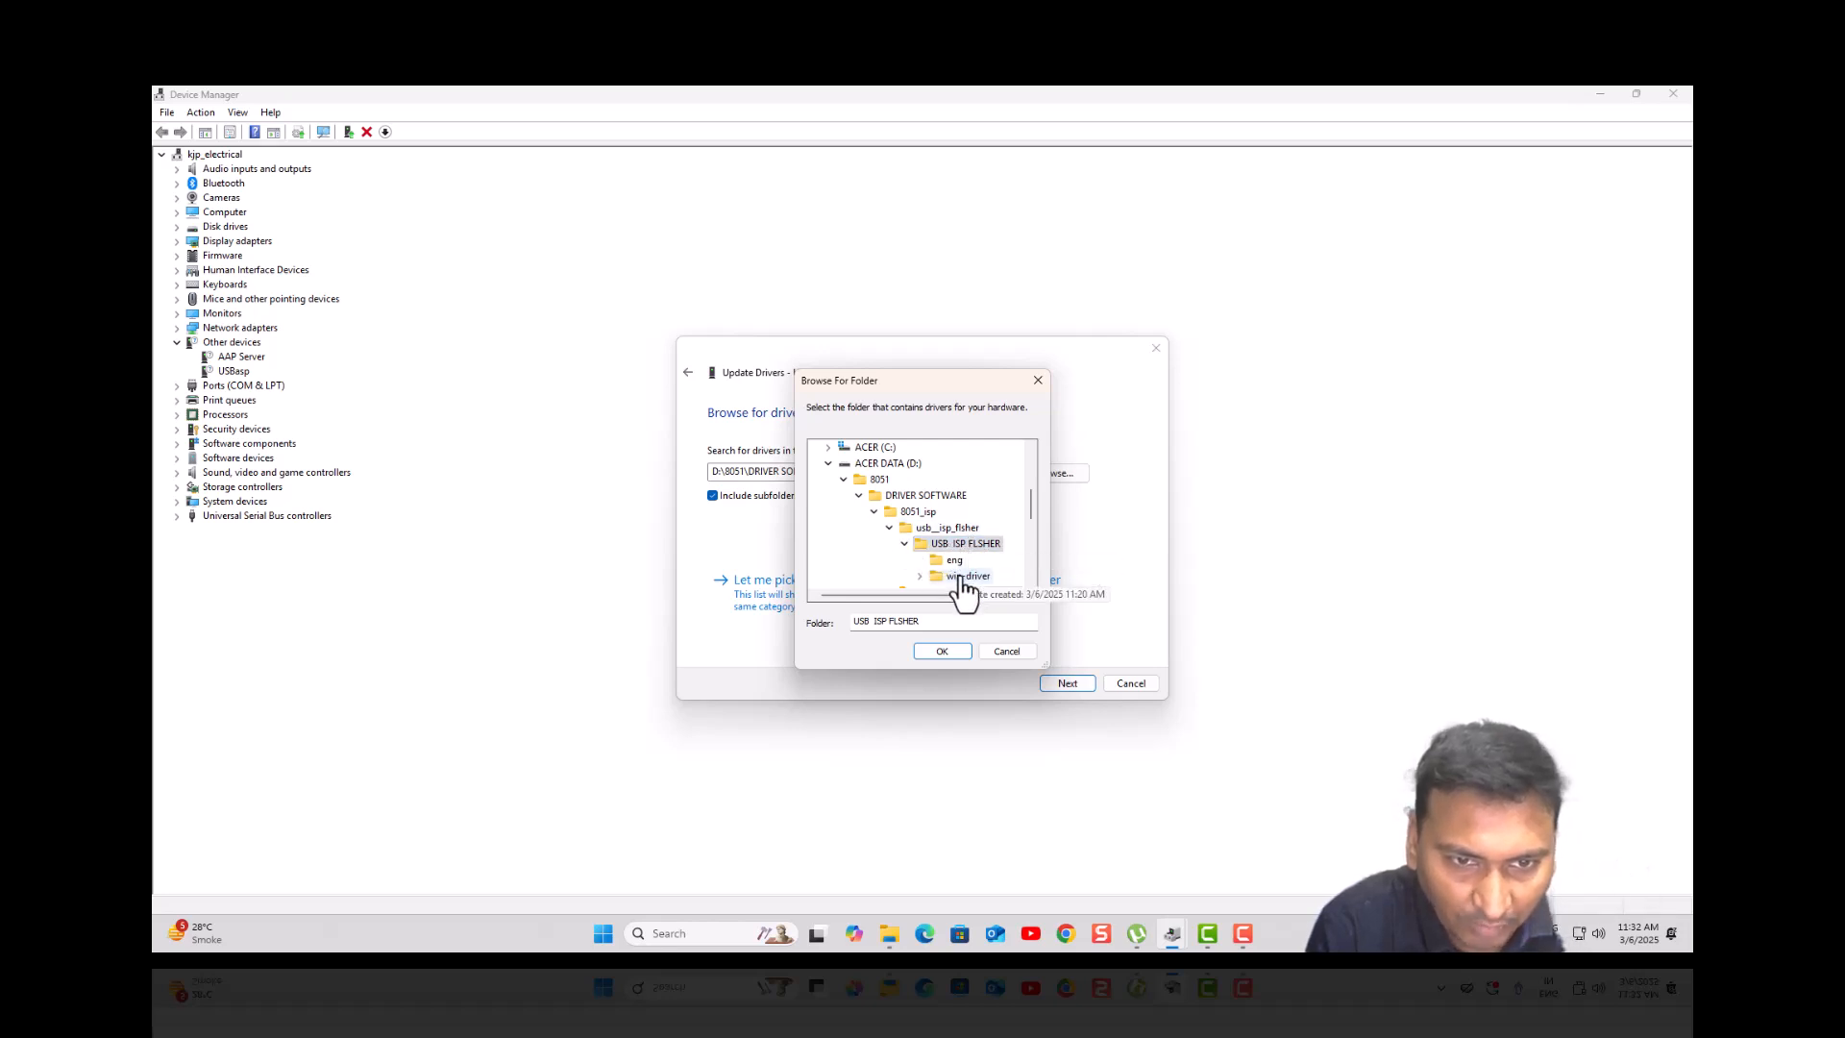
pyautogui.click(955, 544)
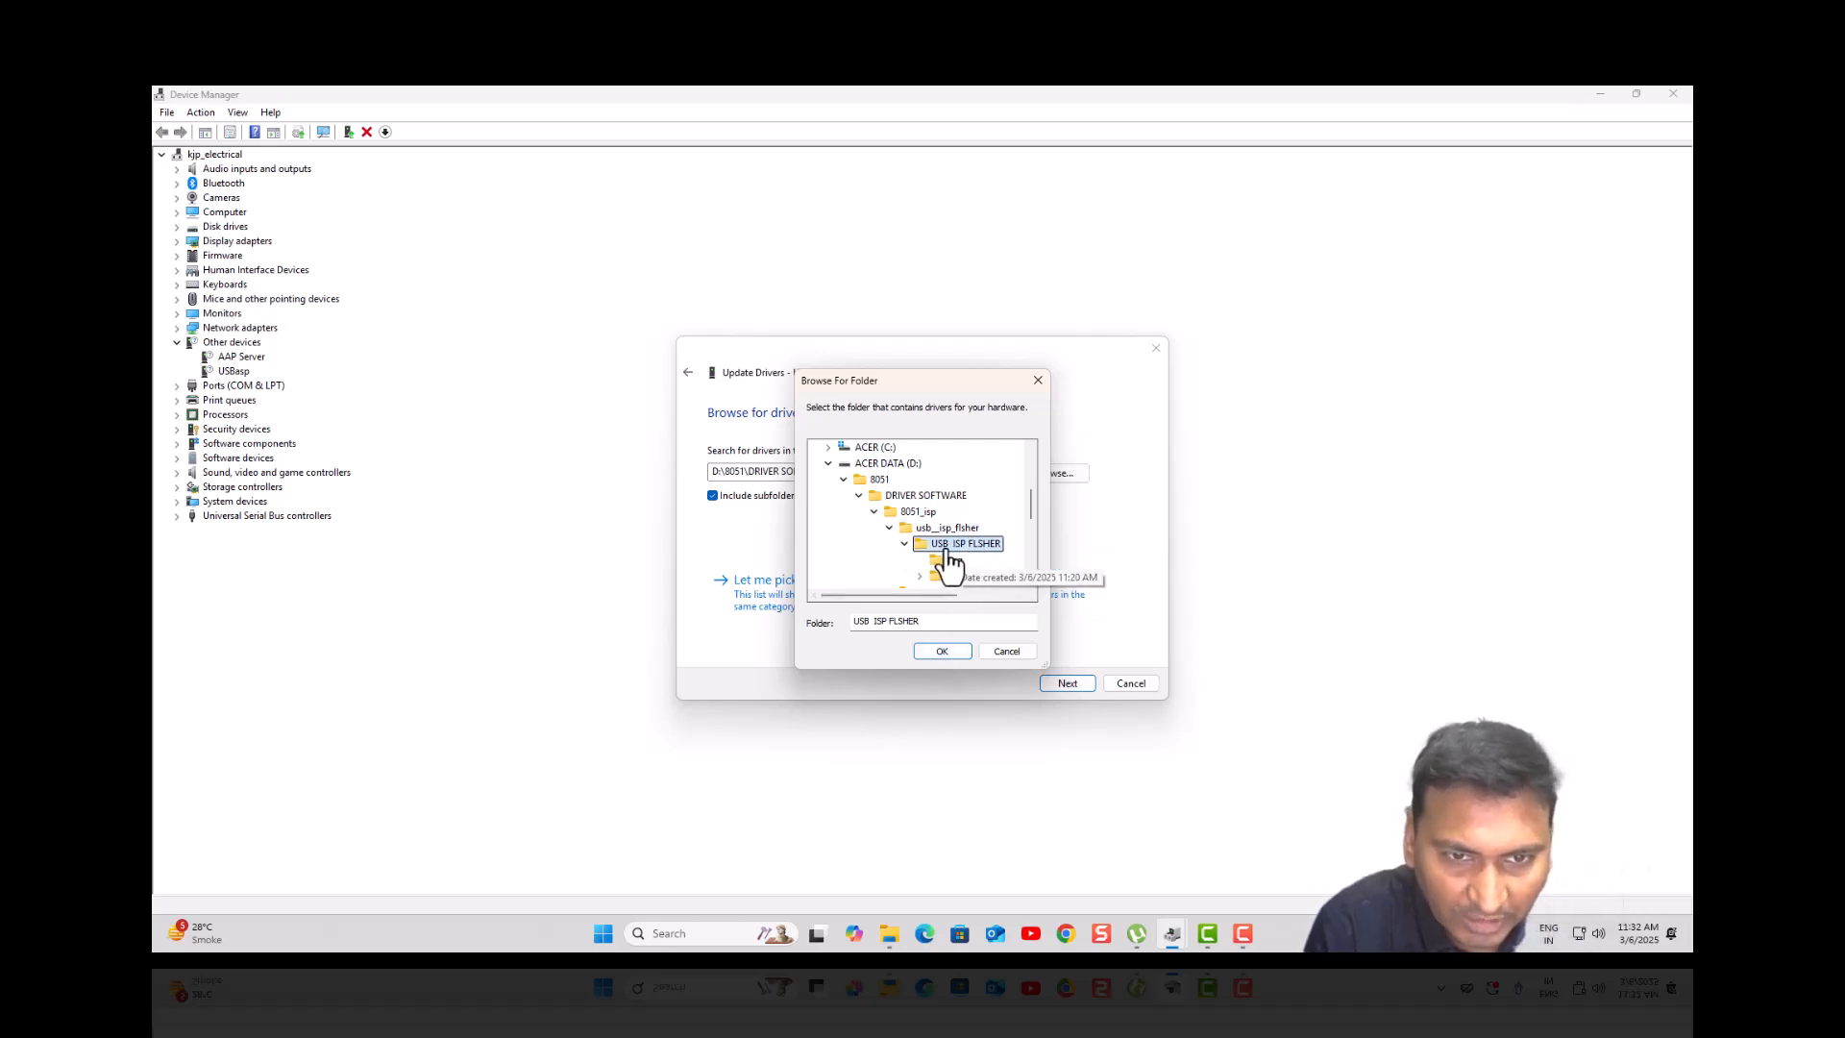
pyautogui.click(938, 651)
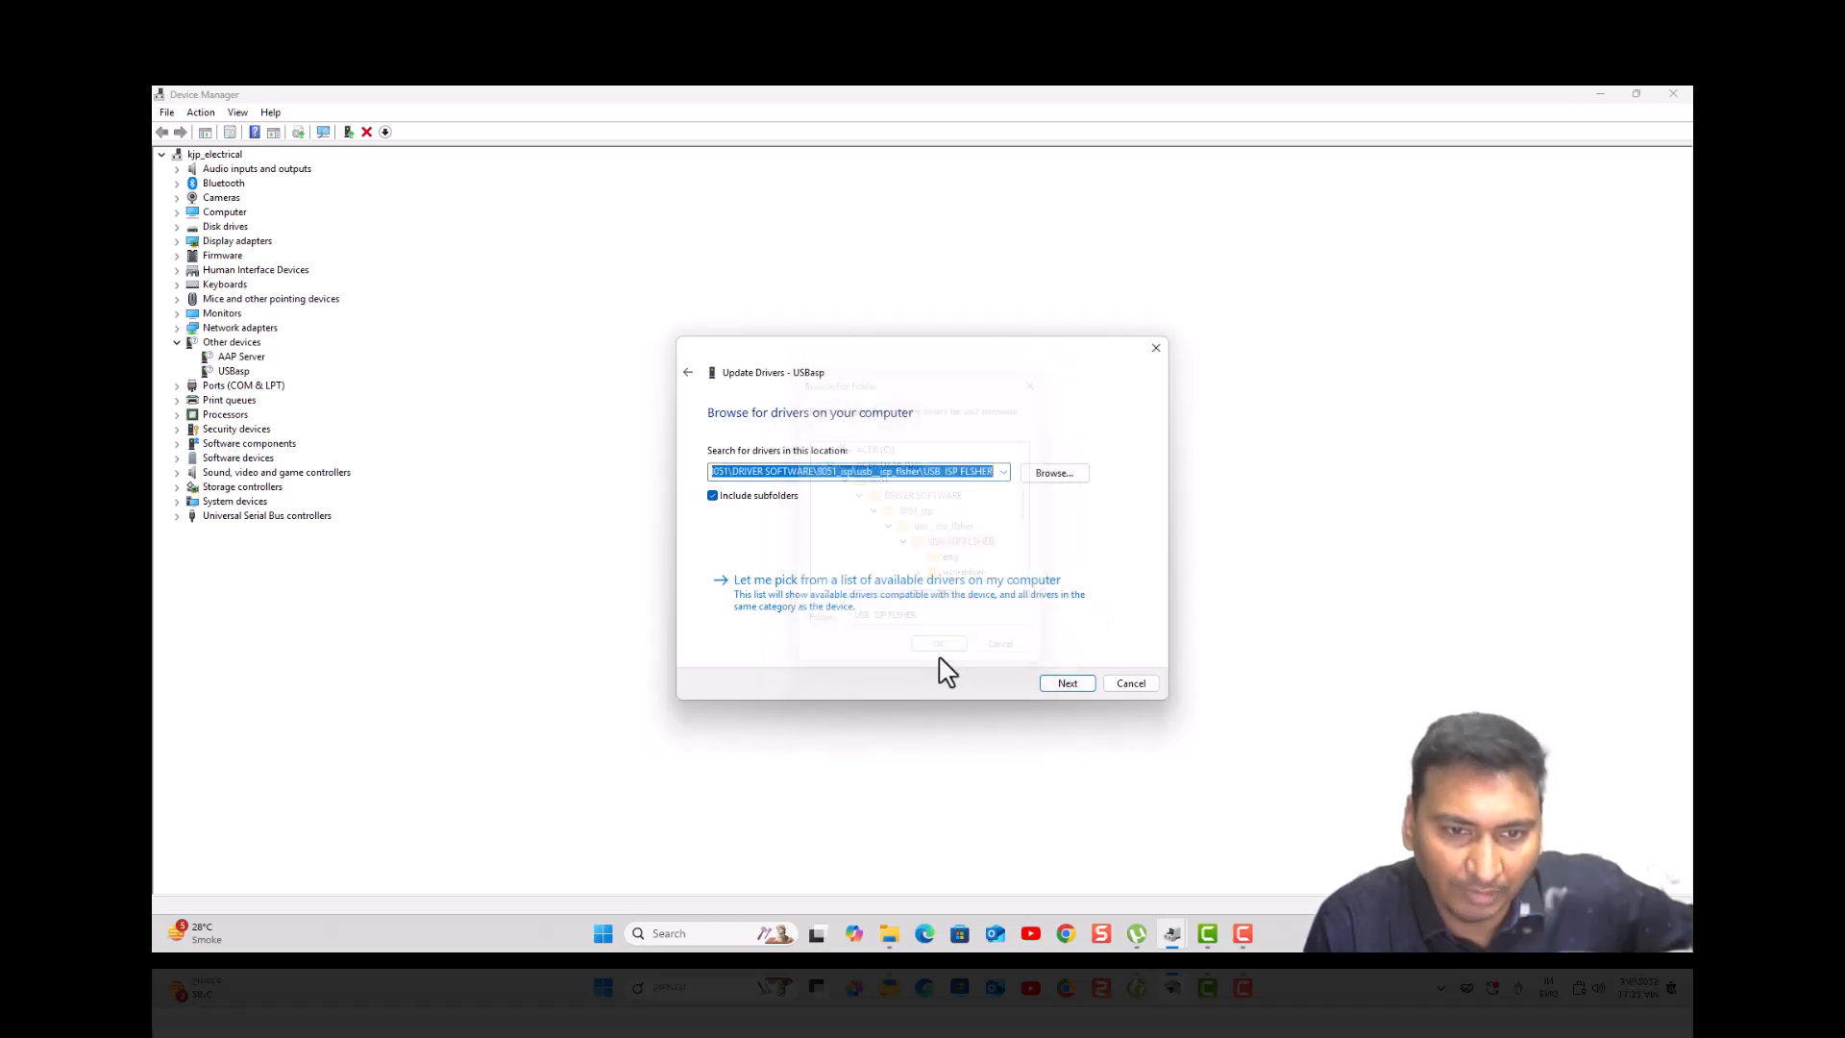
pyautogui.click(1069, 684)
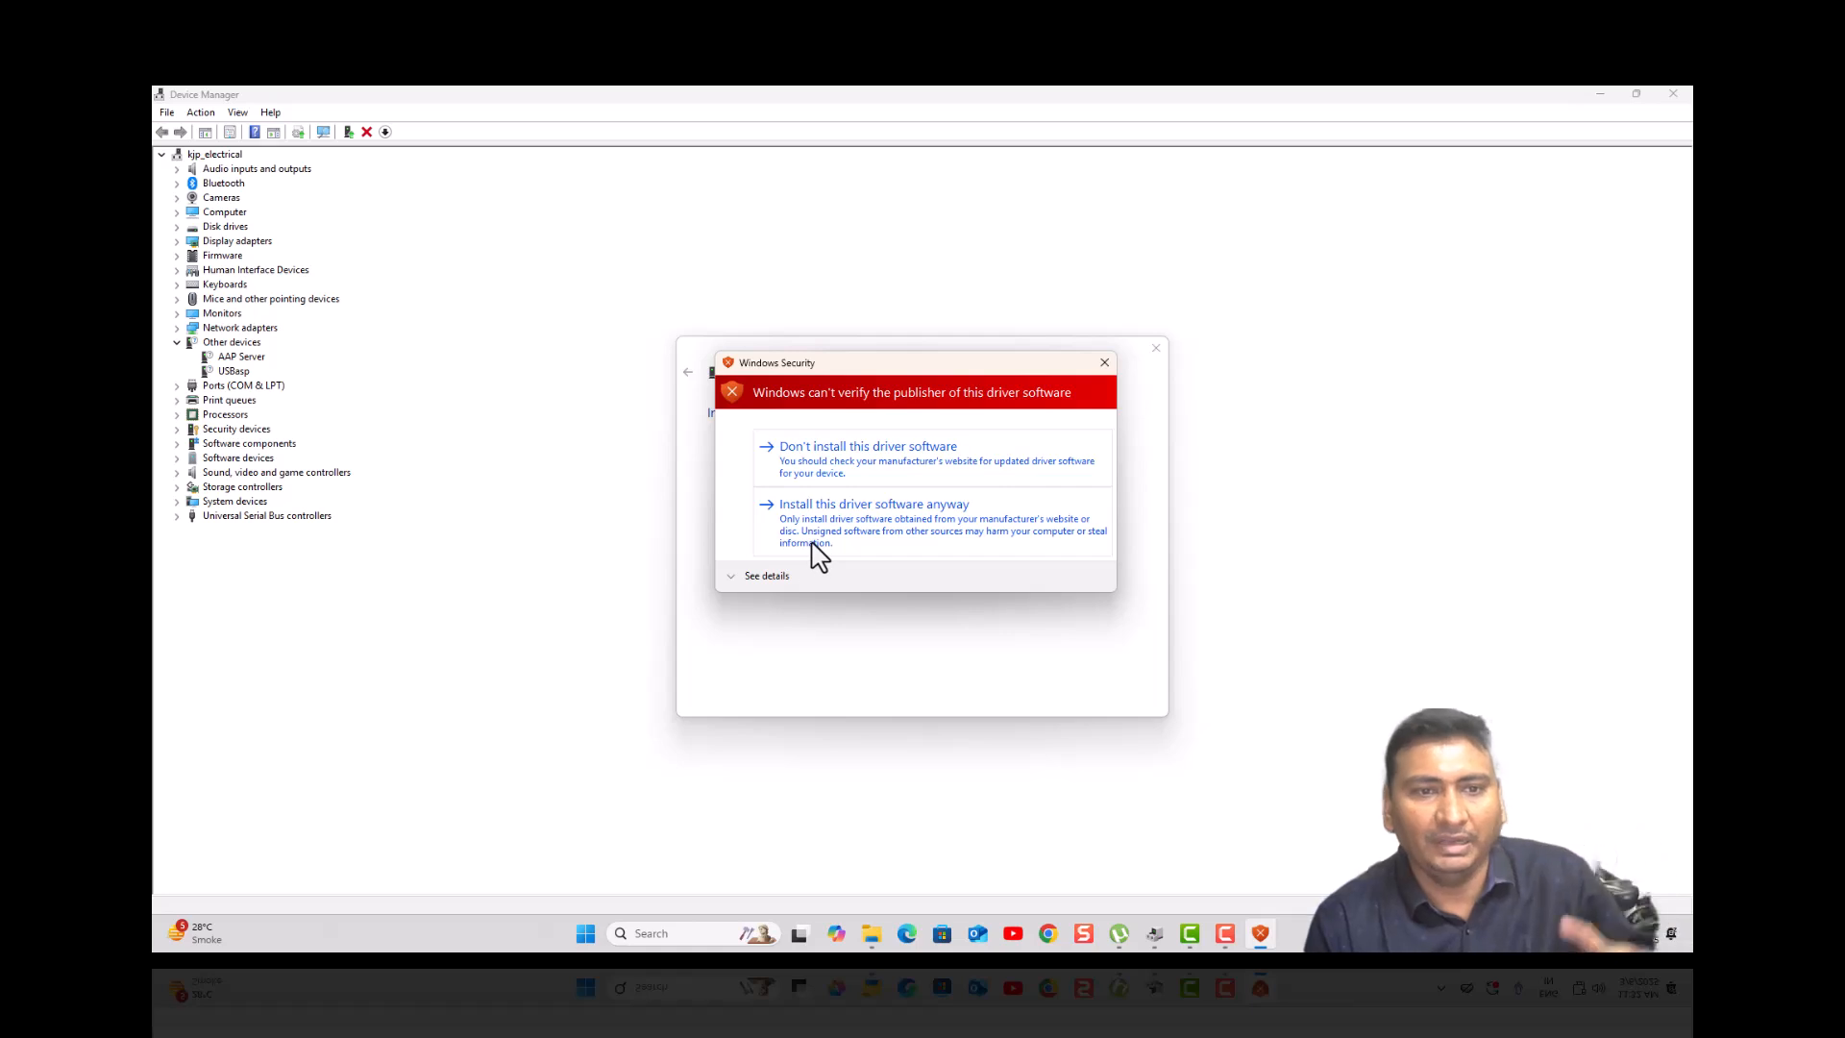
pyautogui.click(916, 531)
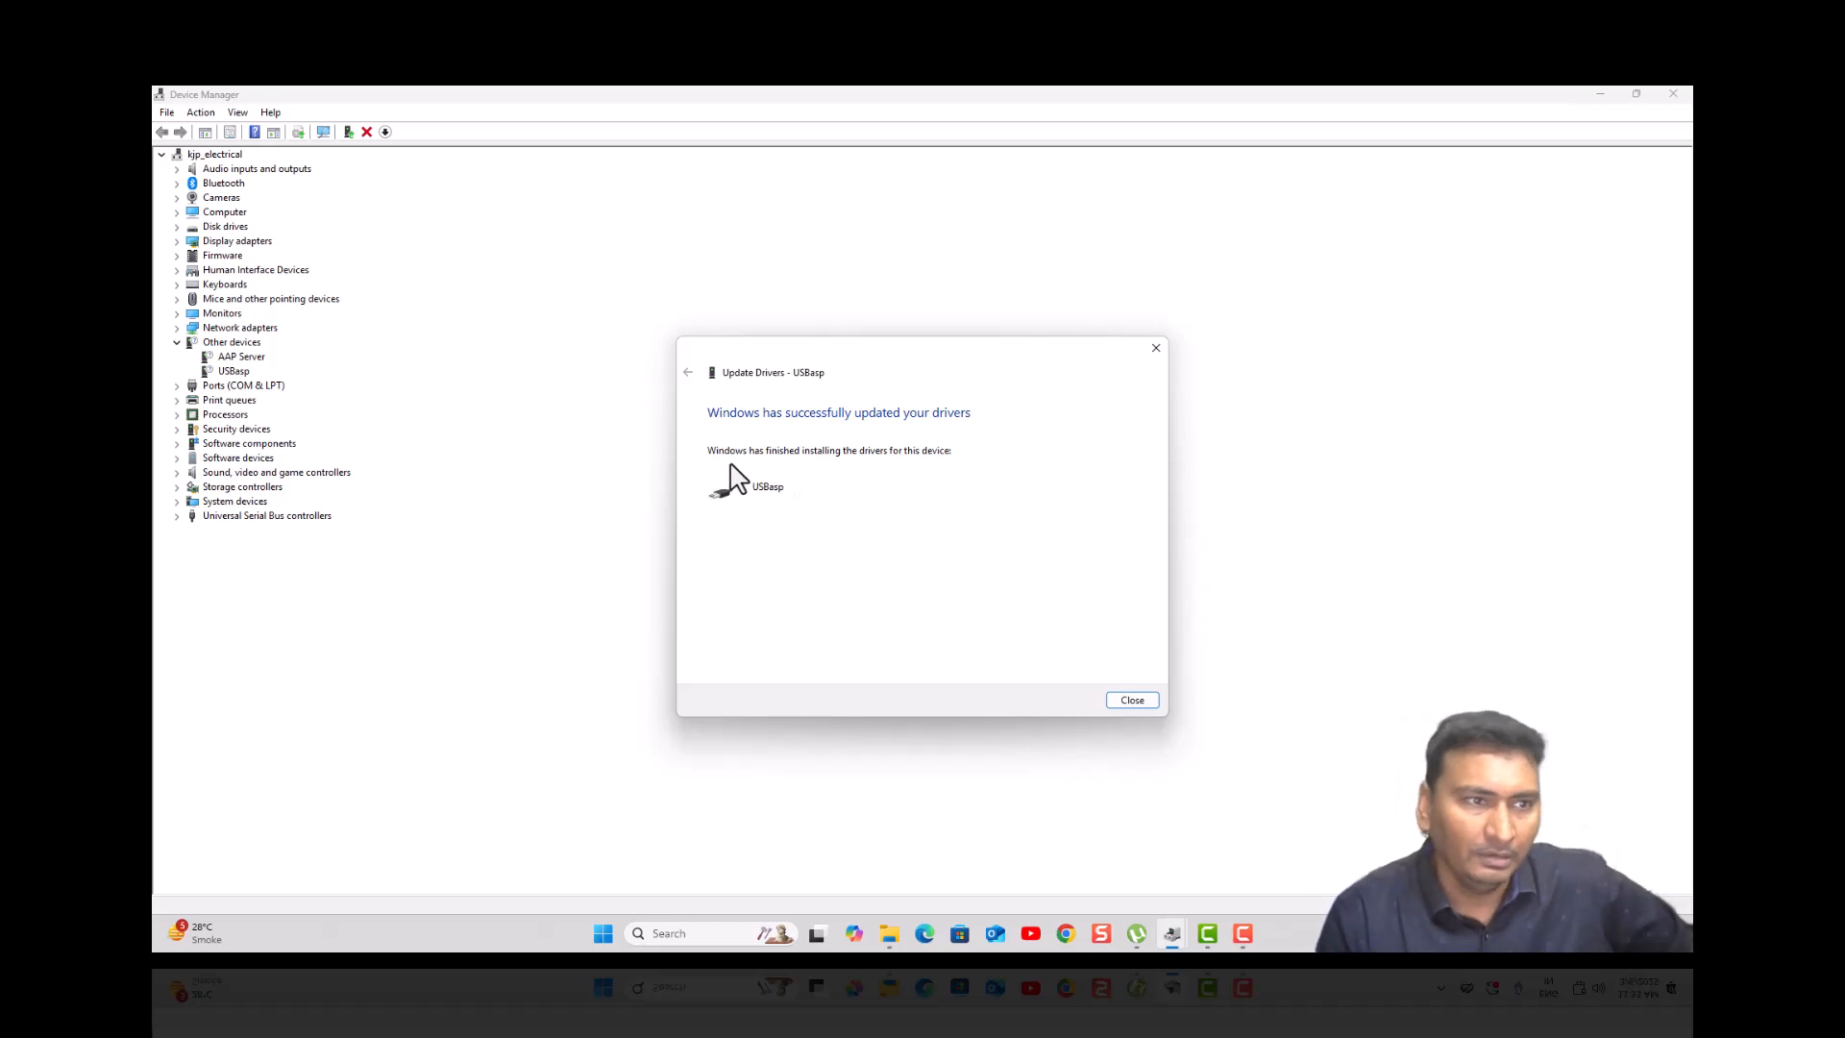
# - Close the completed driver wizard and switch to the File Explorer Home window
pyautogui.click(1113, 706)
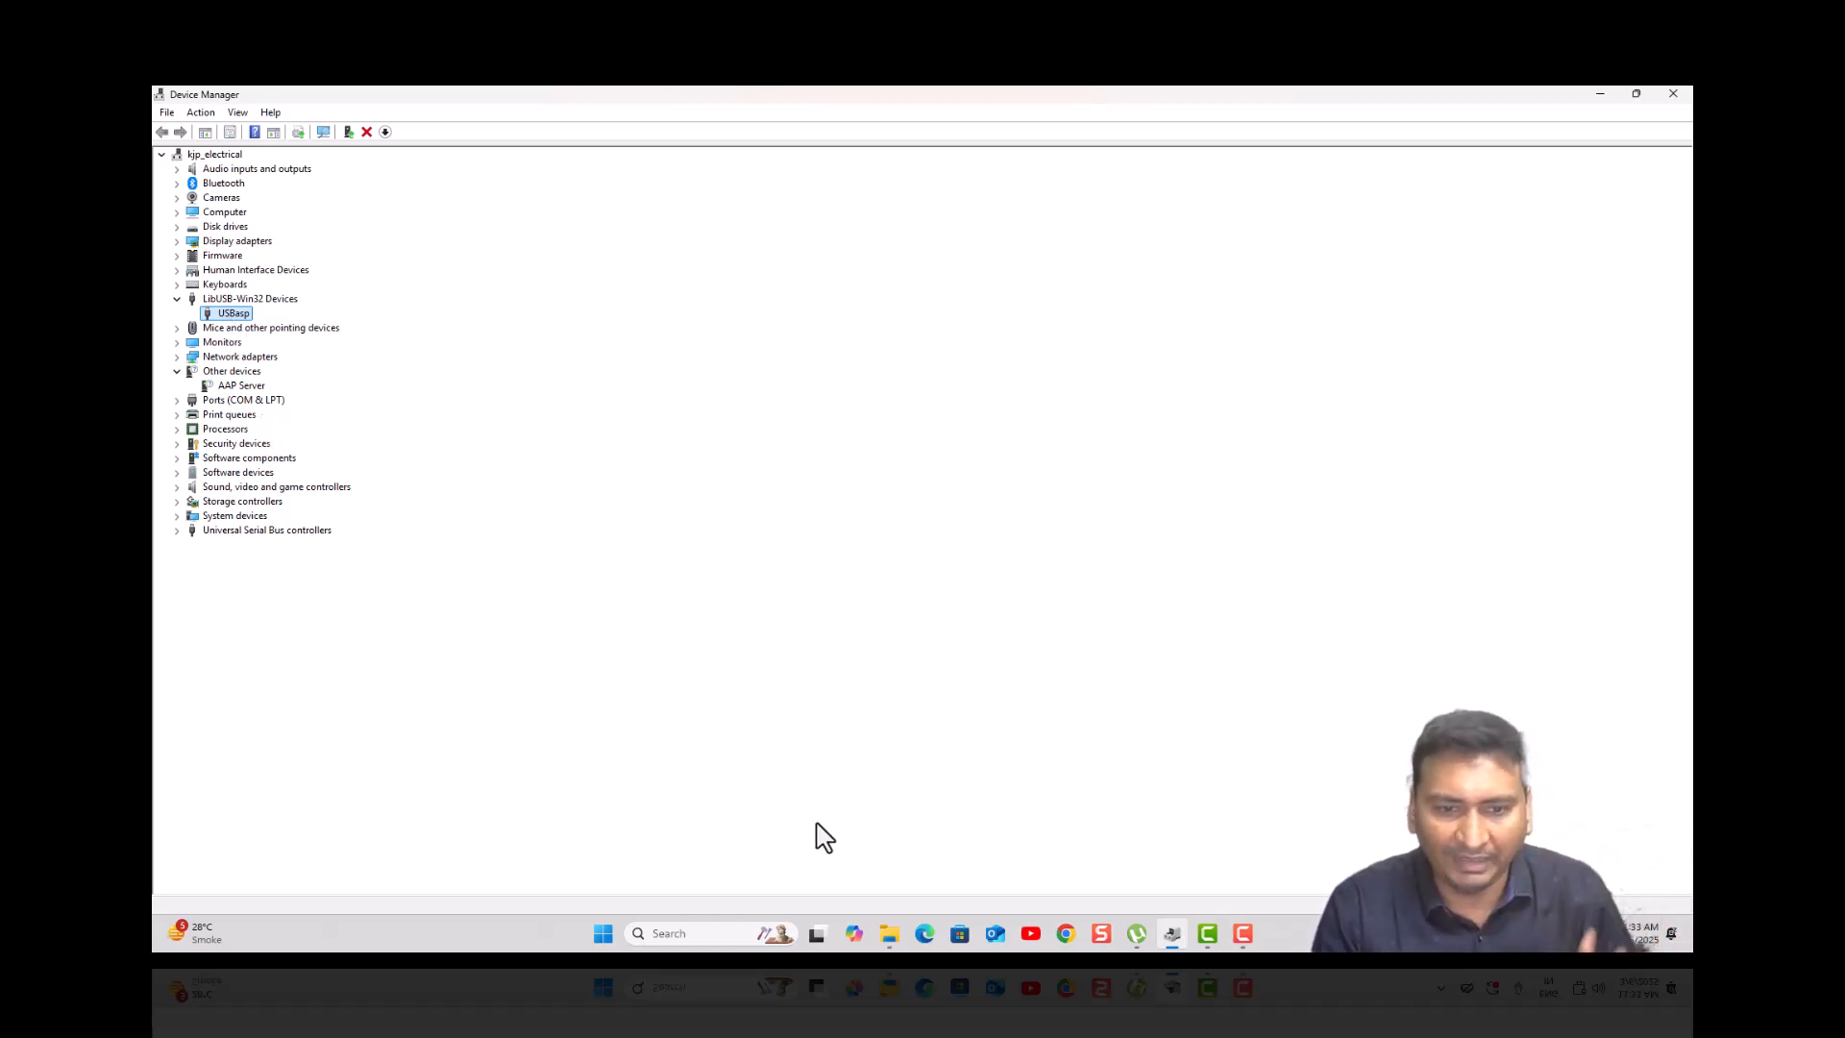
pyautogui.click(888, 935)
pyautogui.click(959, 877)
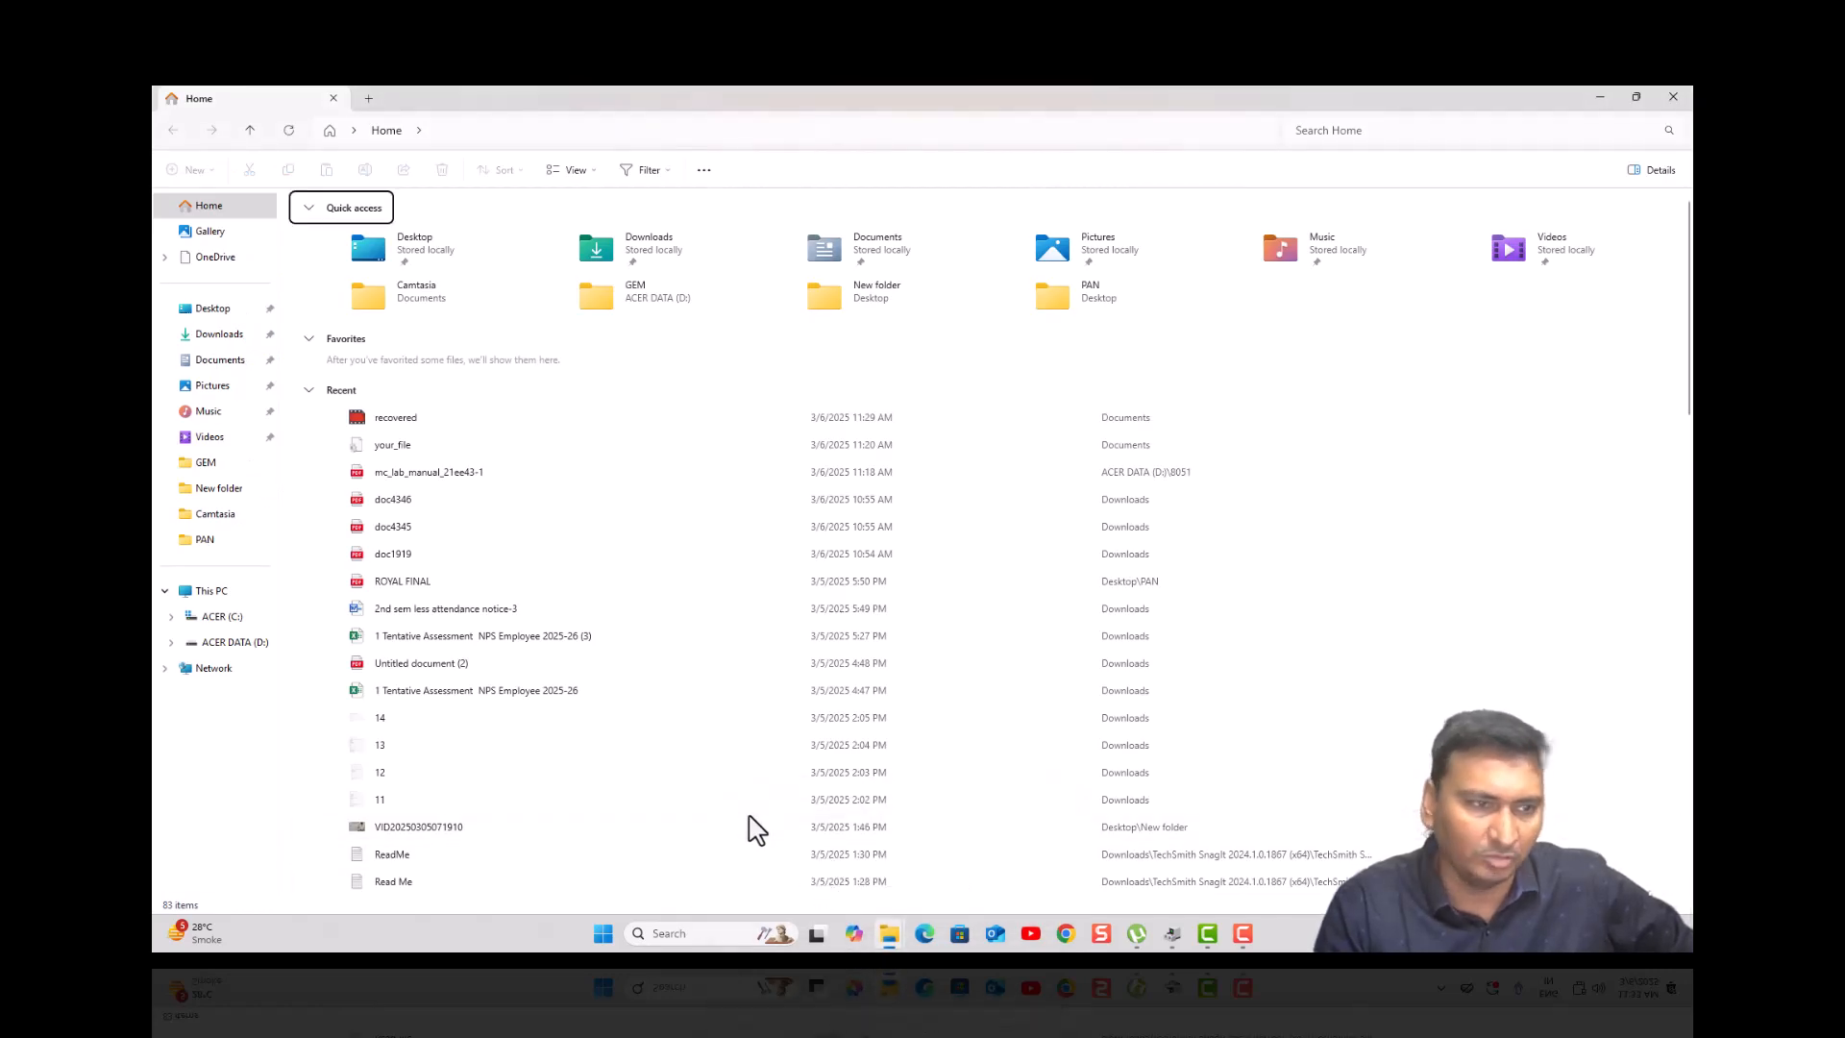
# - Launch the keil_9.56 installer from the D:\8051 folder
pyautogui.click(230, 642)
pyautogui.doubleClick(331, 227)
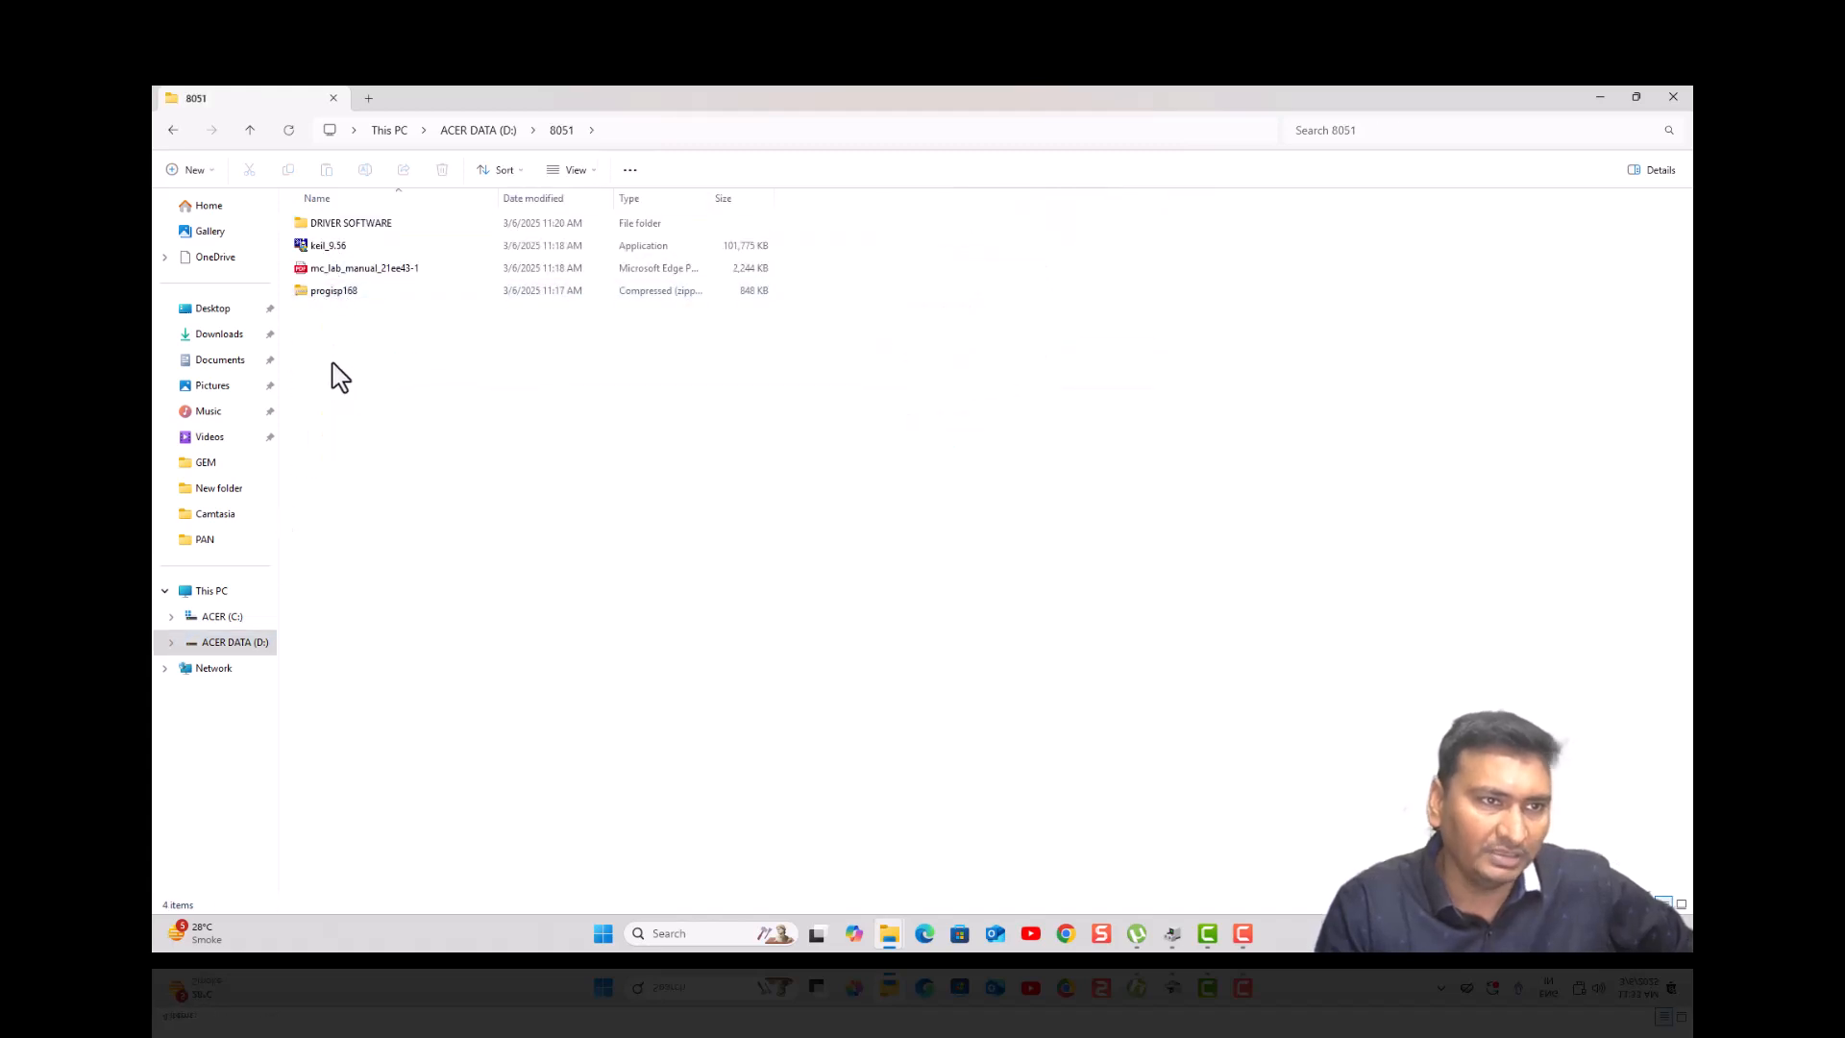
pyautogui.click(344, 248)
pyautogui.doubleClick(342, 248)
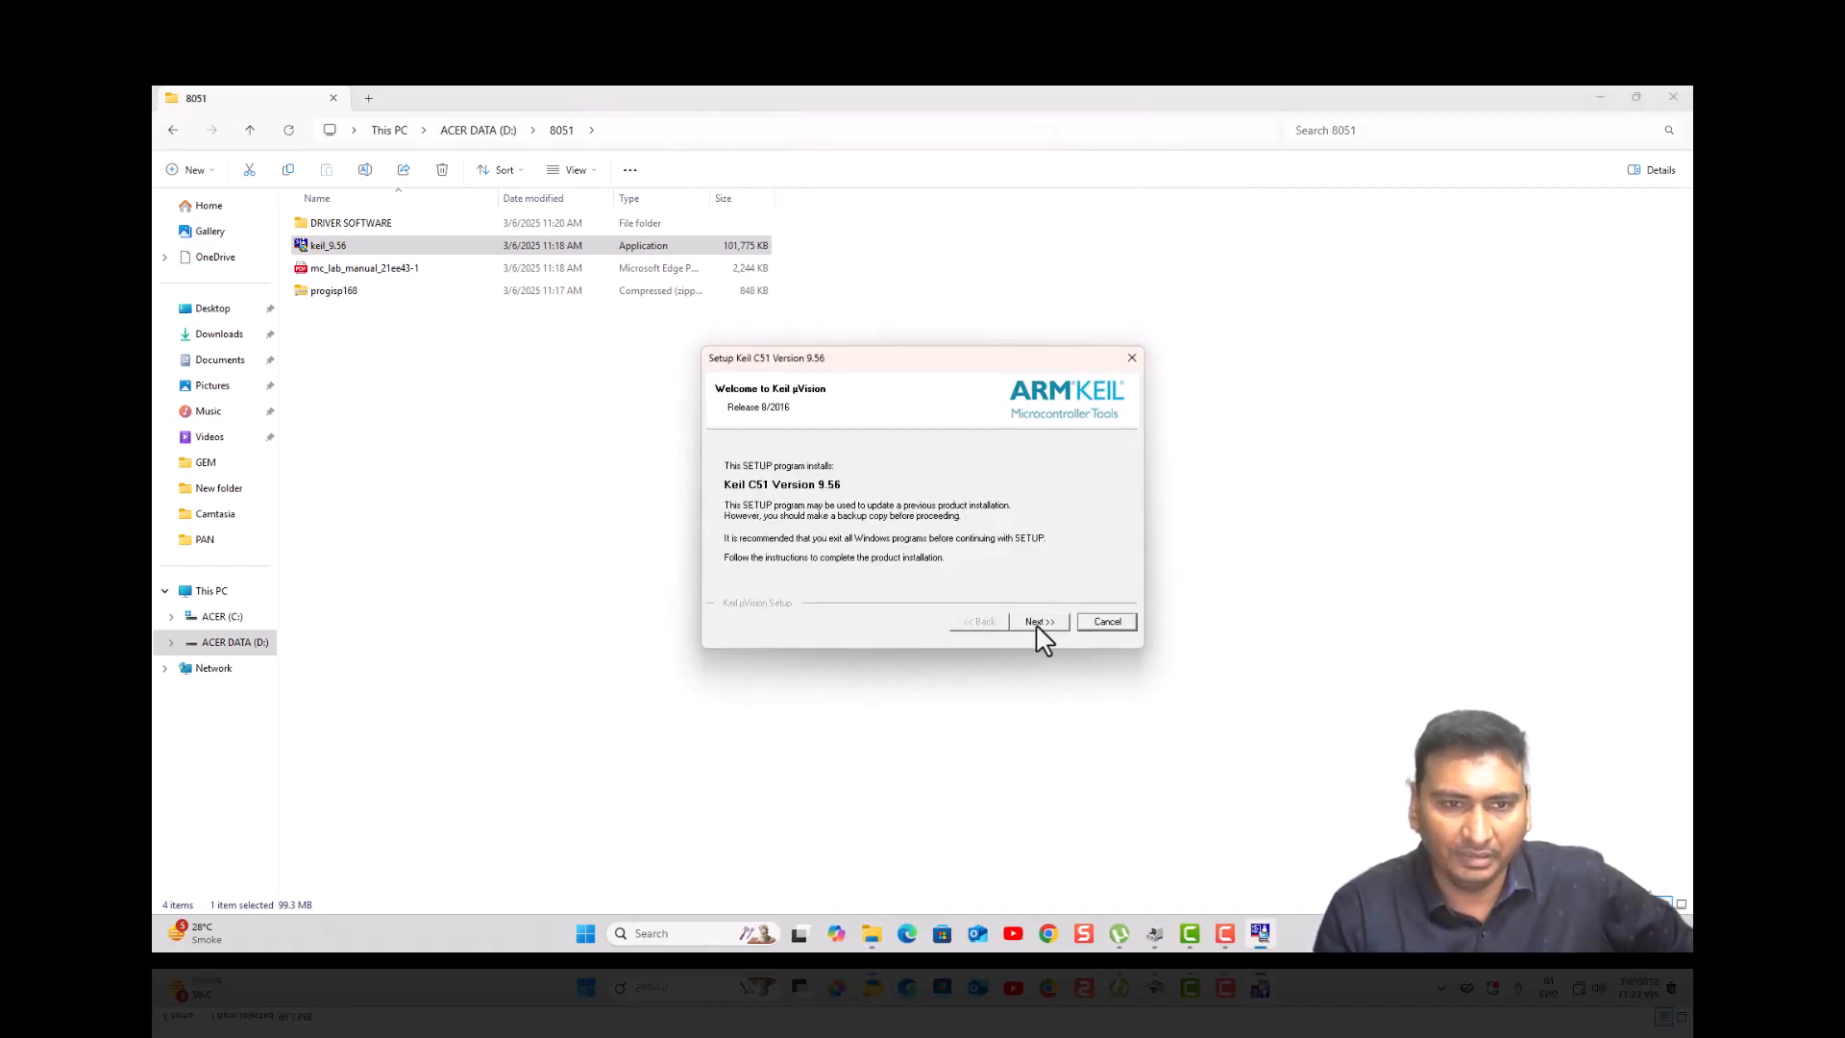
# - Go past the Welcome, License and C:\Keil_v5 folder pages, then enter the first name
pyautogui.click(1038, 623)
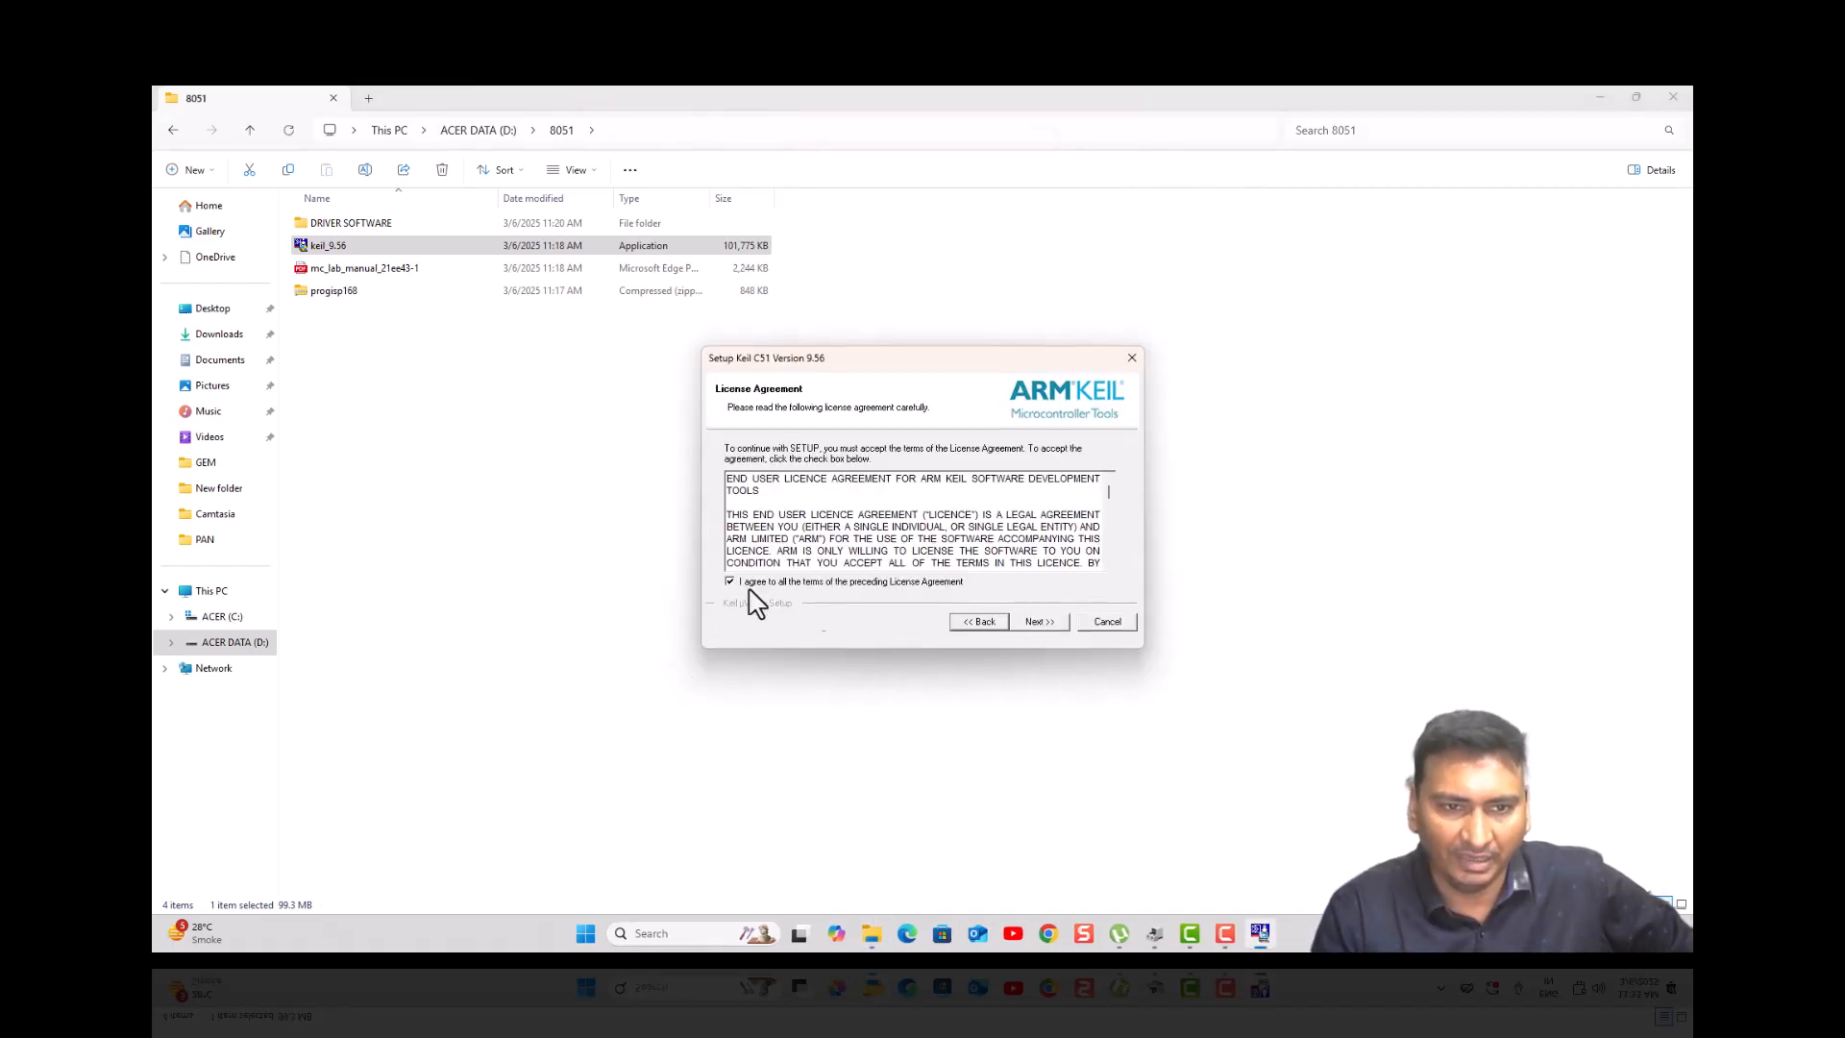
pyautogui.click(1043, 625)
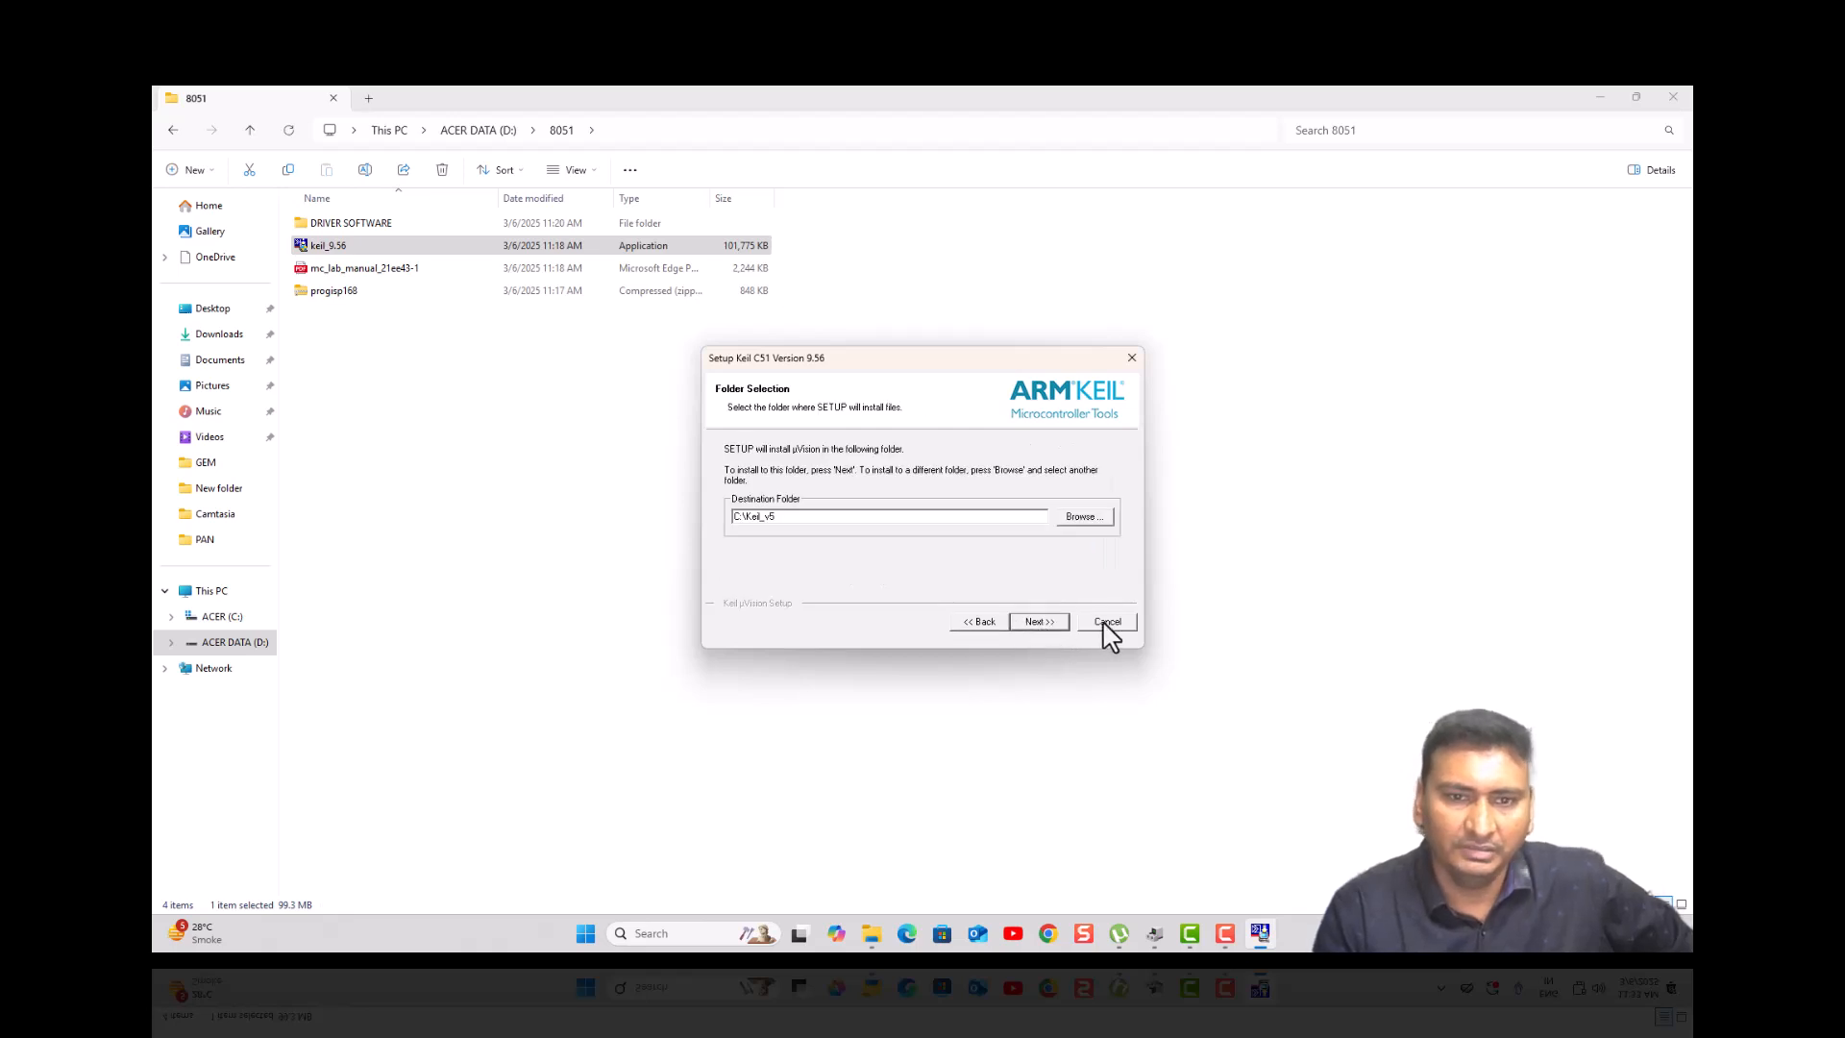
pyautogui.click(1047, 623)
pyautogui.click(873, 496)
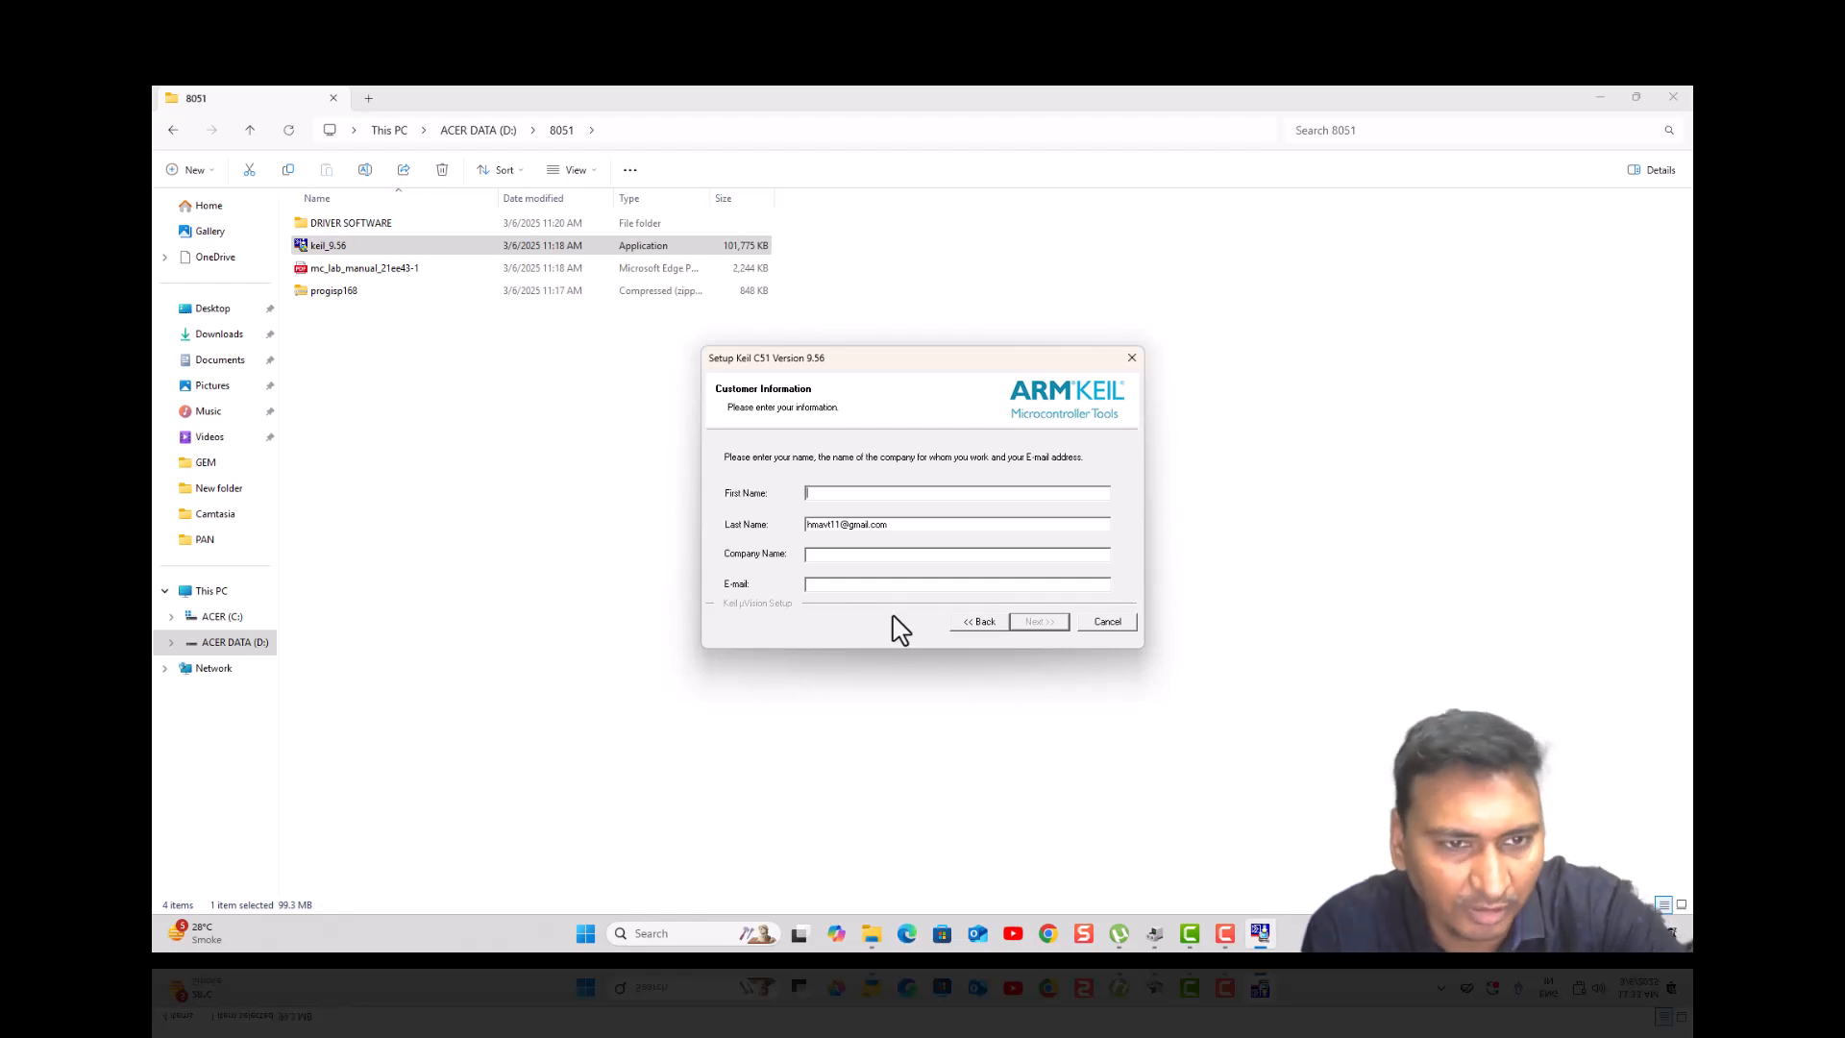
pyautogui.write('hardik')
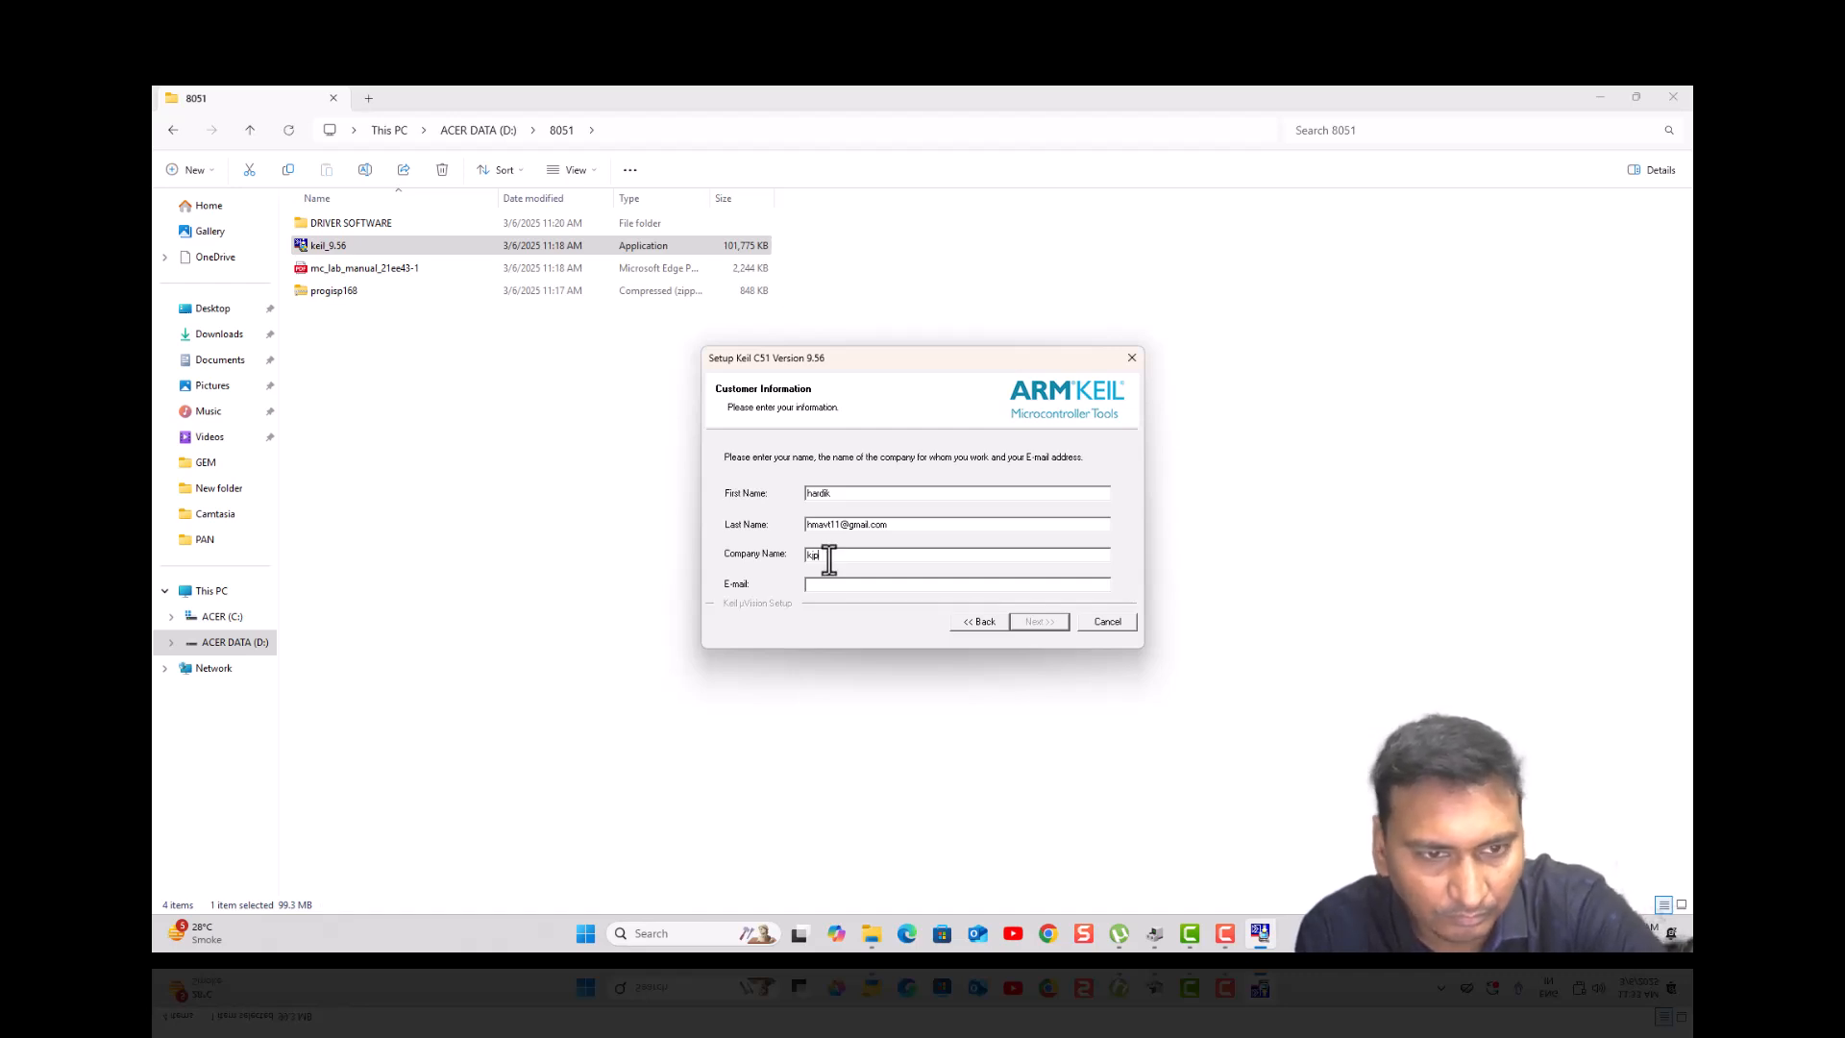
pyautogui.click(823, 588)
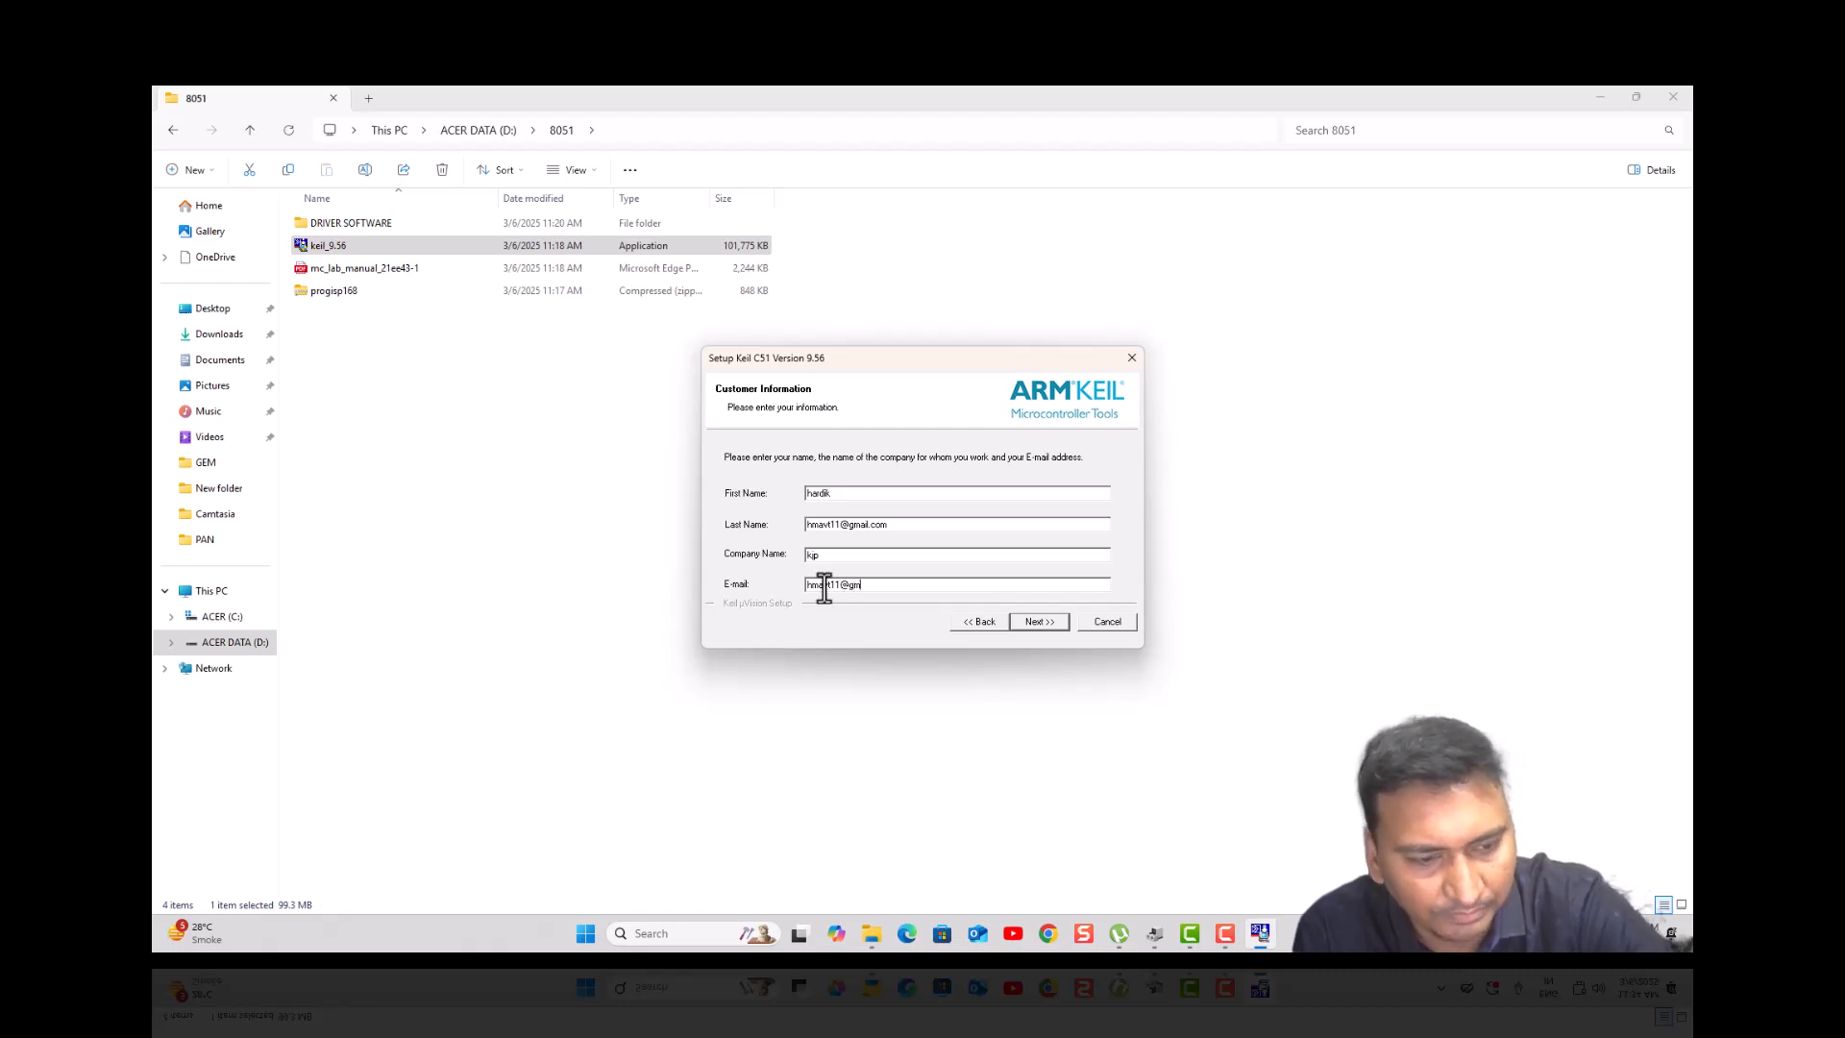
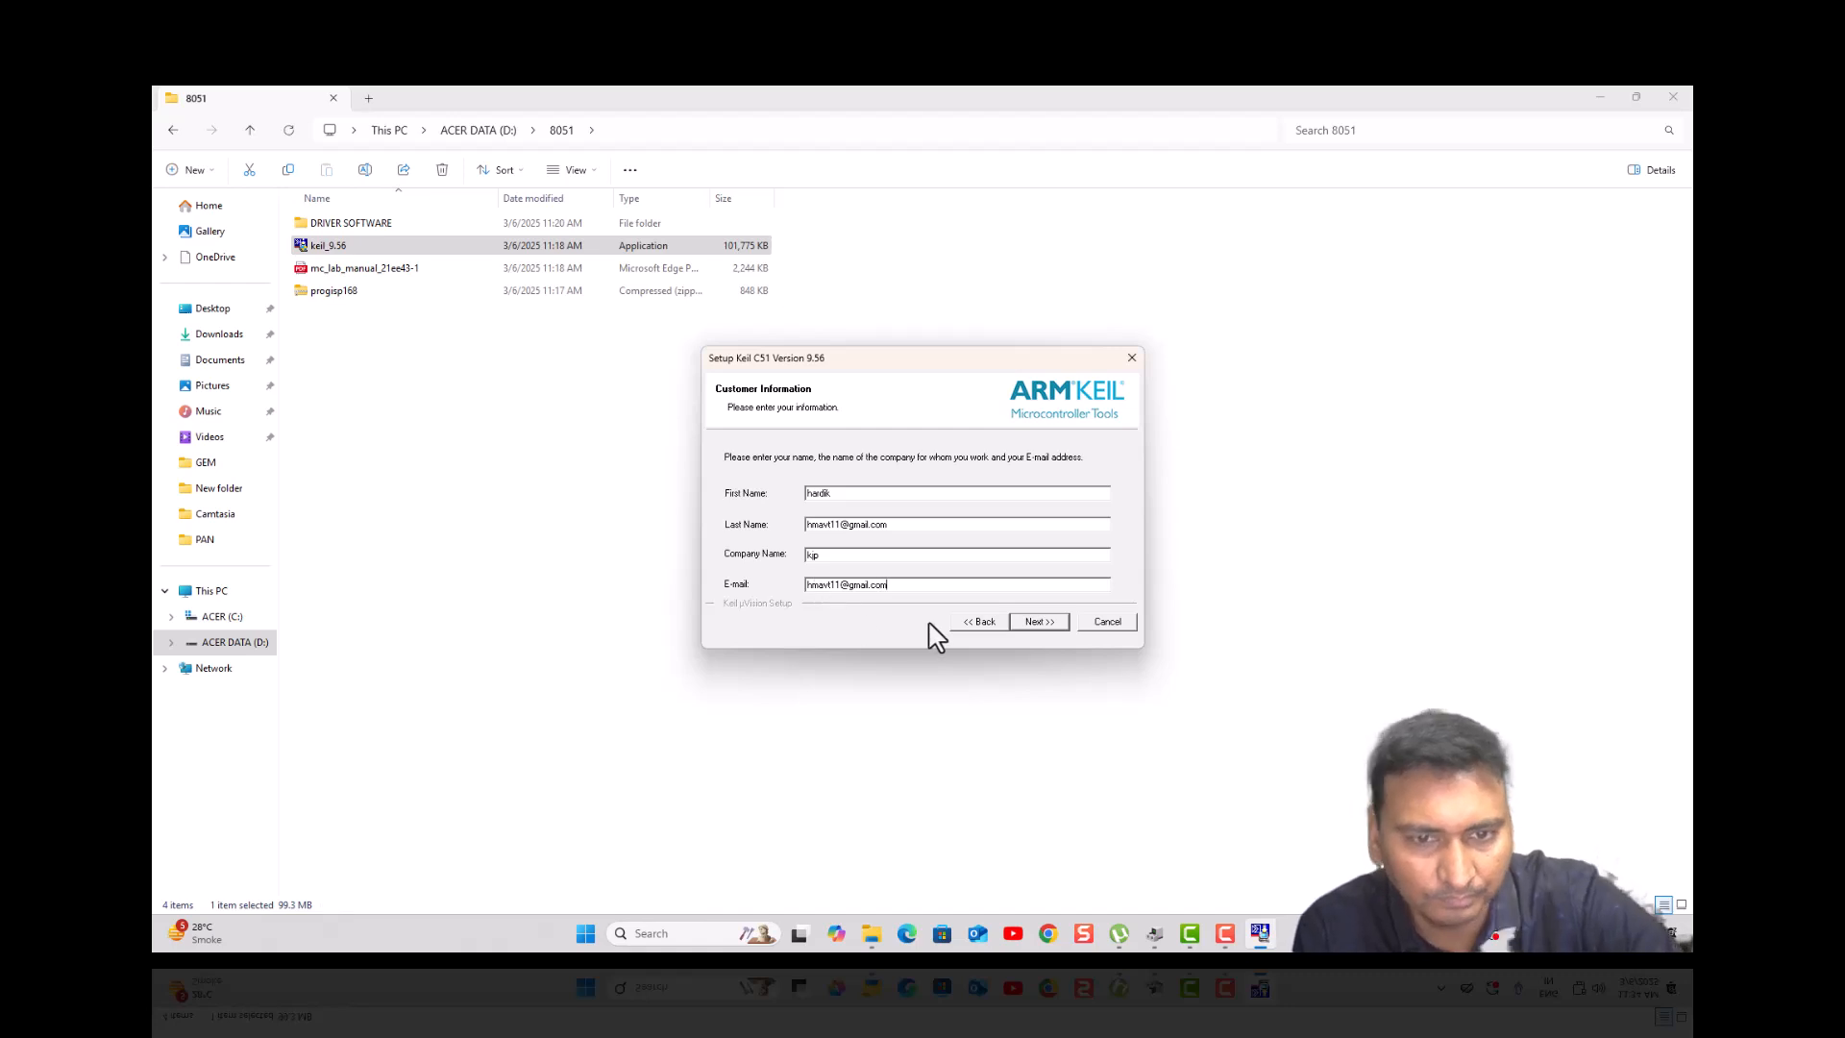
# - Enter the customer e-mail, install Keil C51 9.56 without release notes, then minimize the 8051 folder
pyautogui.click(1036, 624)
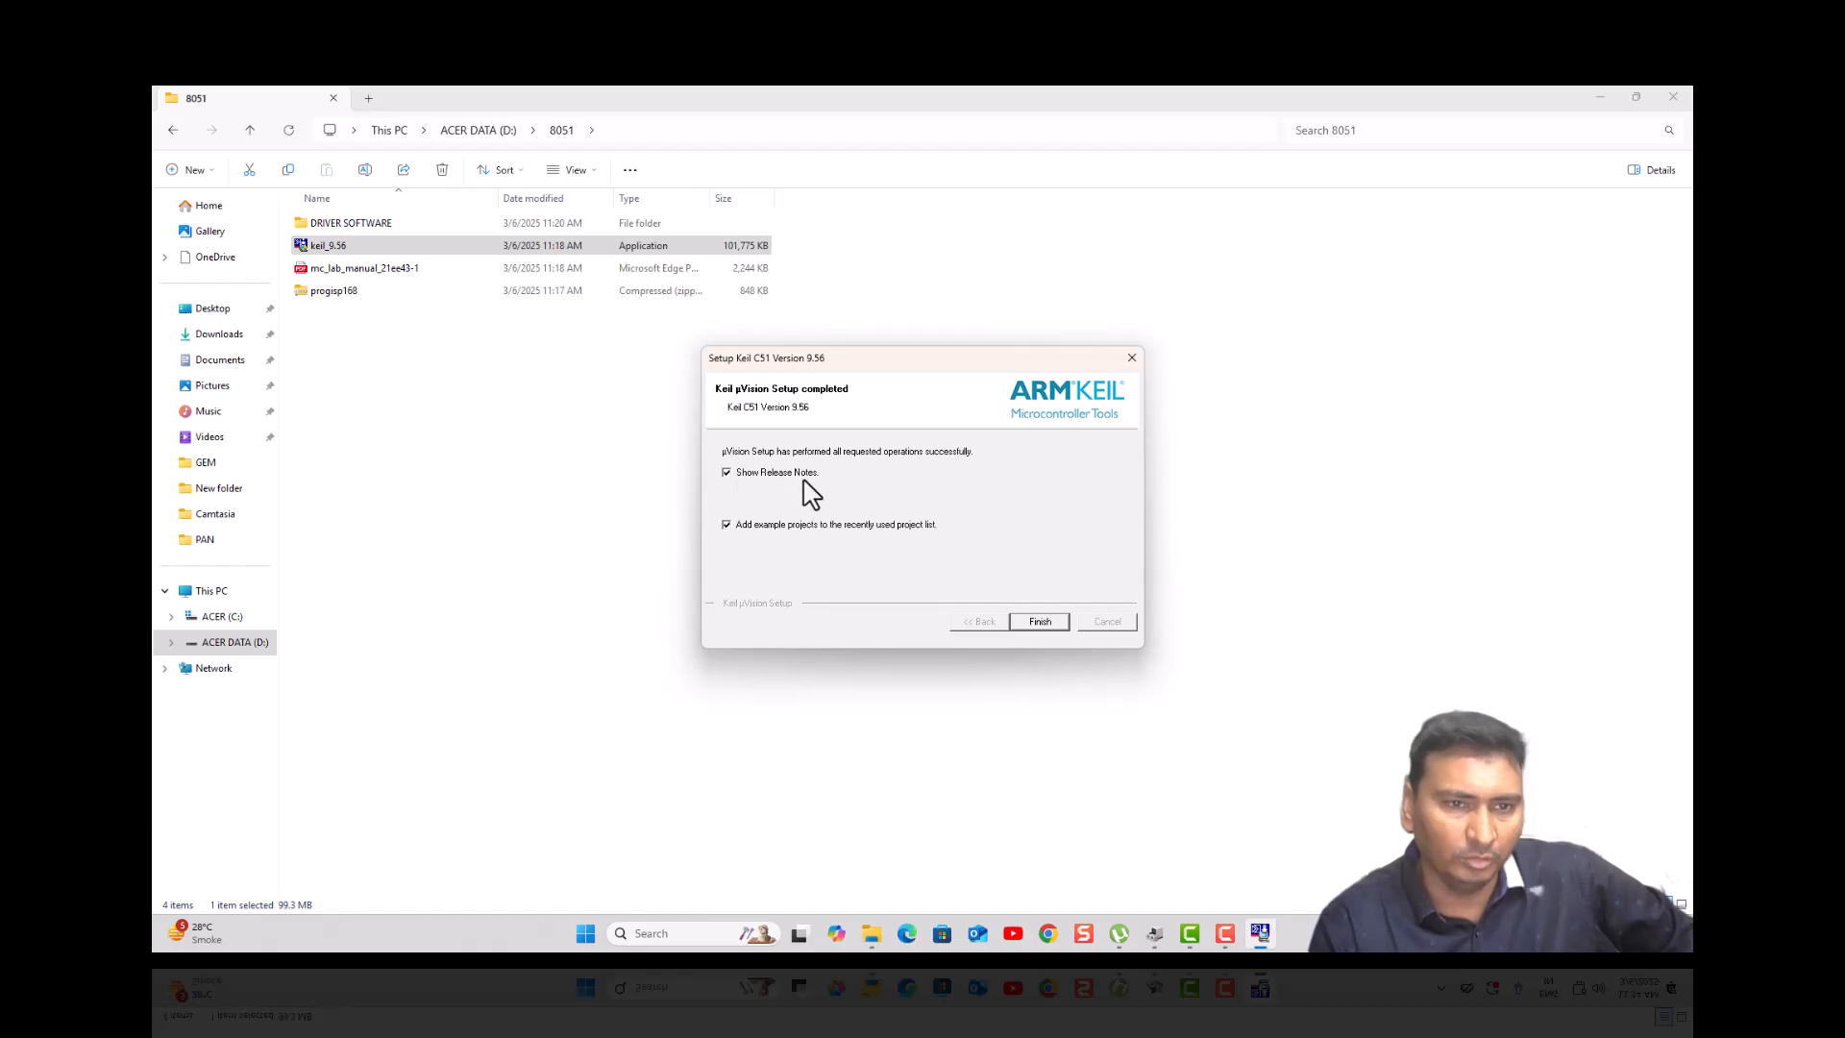
pyautogui.click(727, 472)
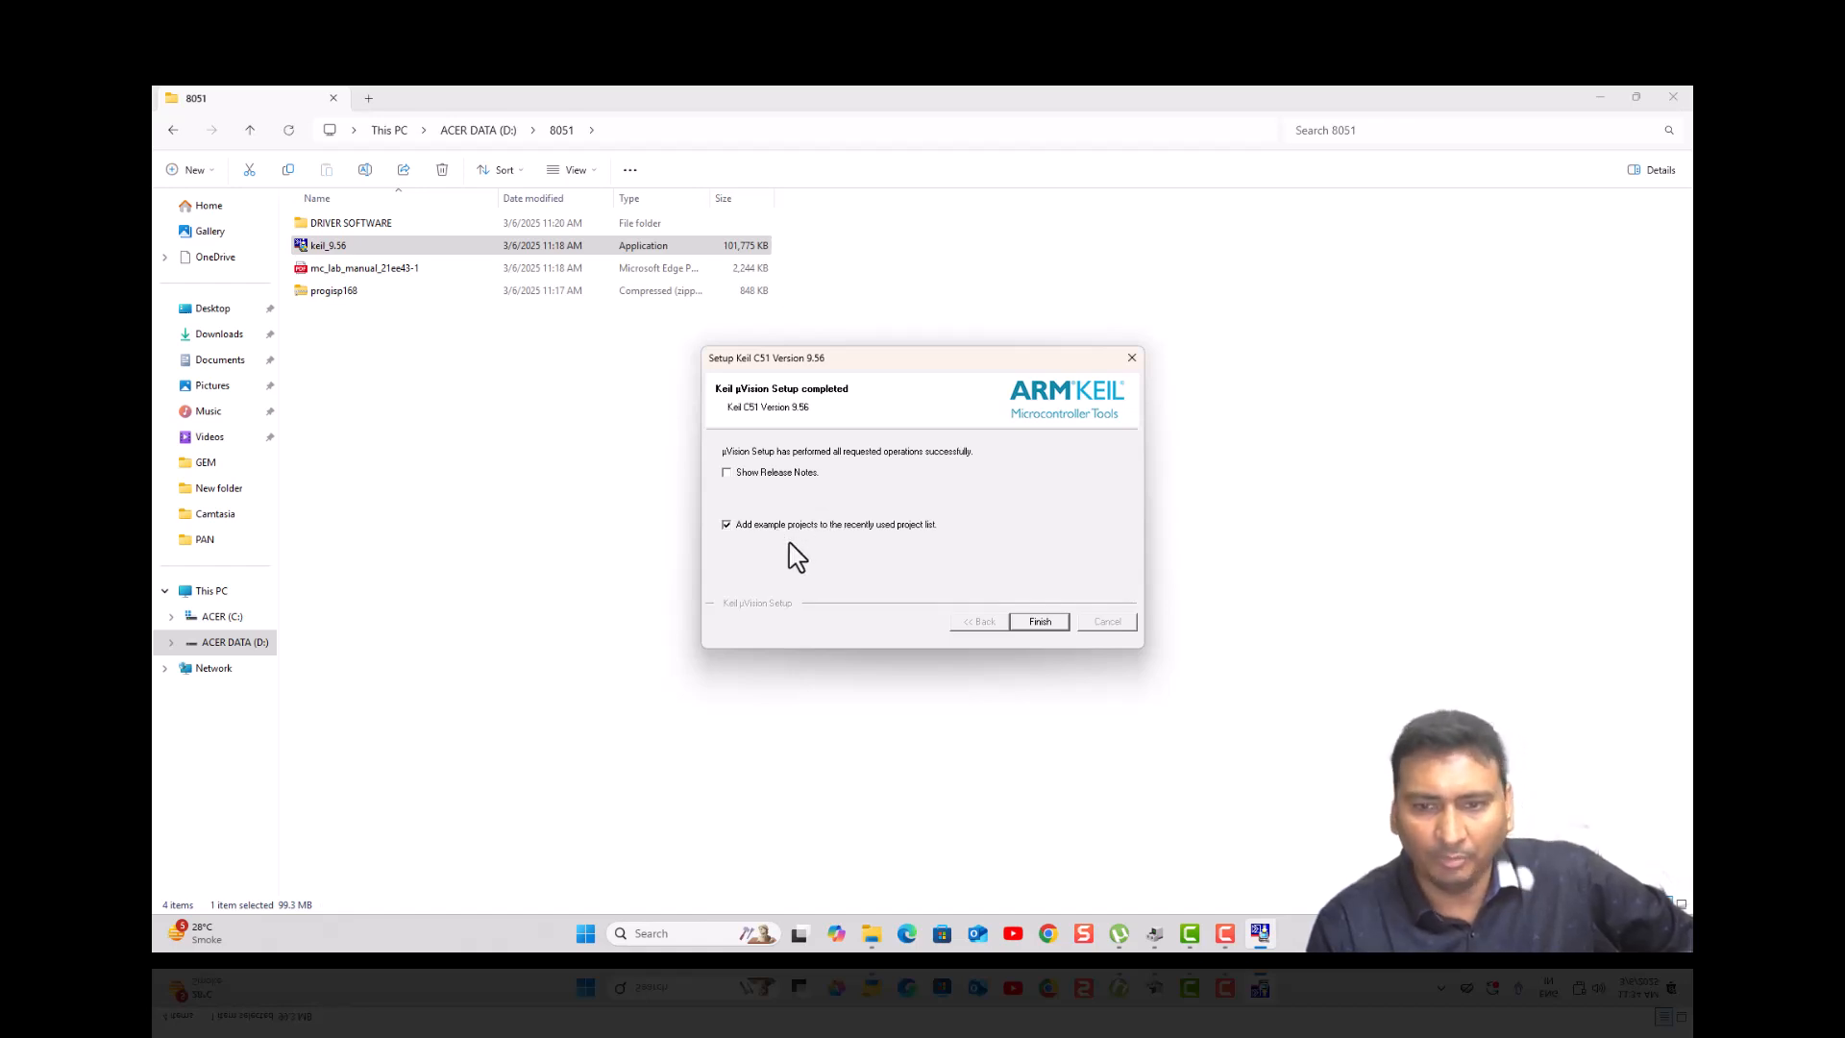
pyautogui.click(1038, 622)
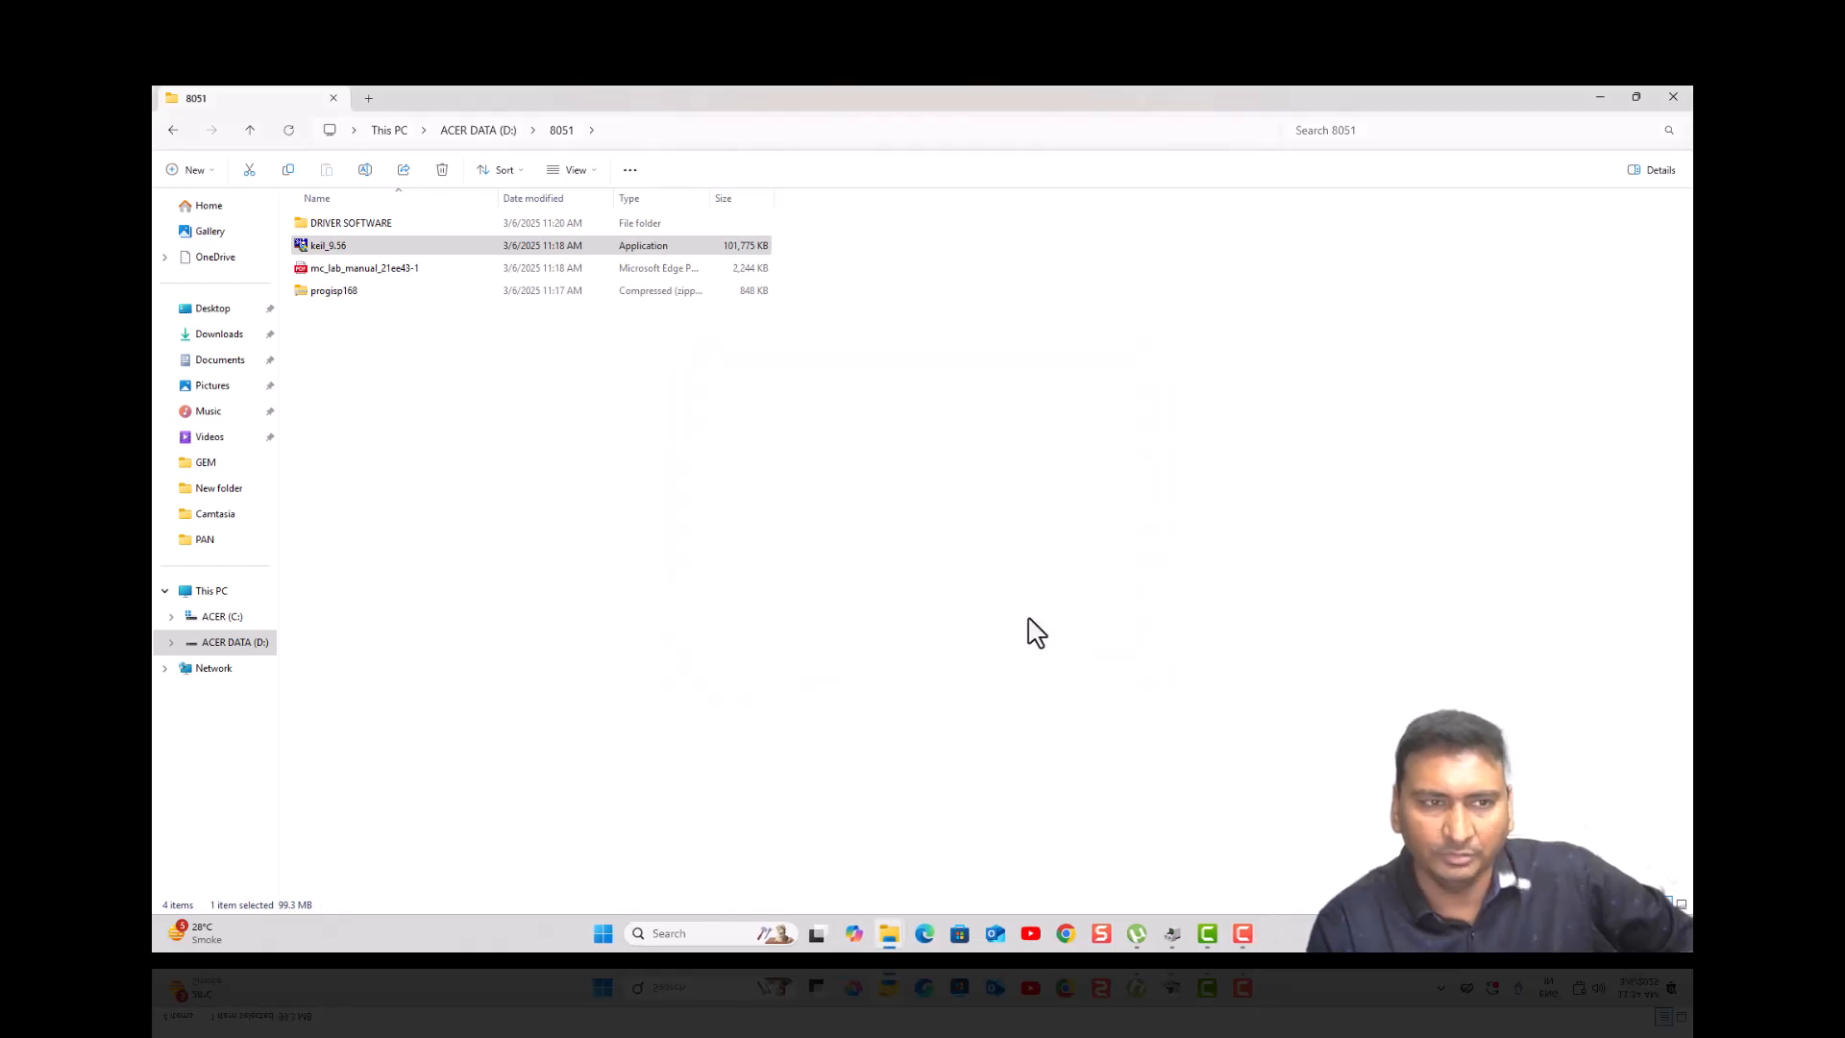
pyautogui.click(1602, 96)
# - Clear the open windows and launch Keil uVision5 by searching 'keil' in Windows Search
pyautogui.click(1602, 96)
pyautogui.click(1602, 96)
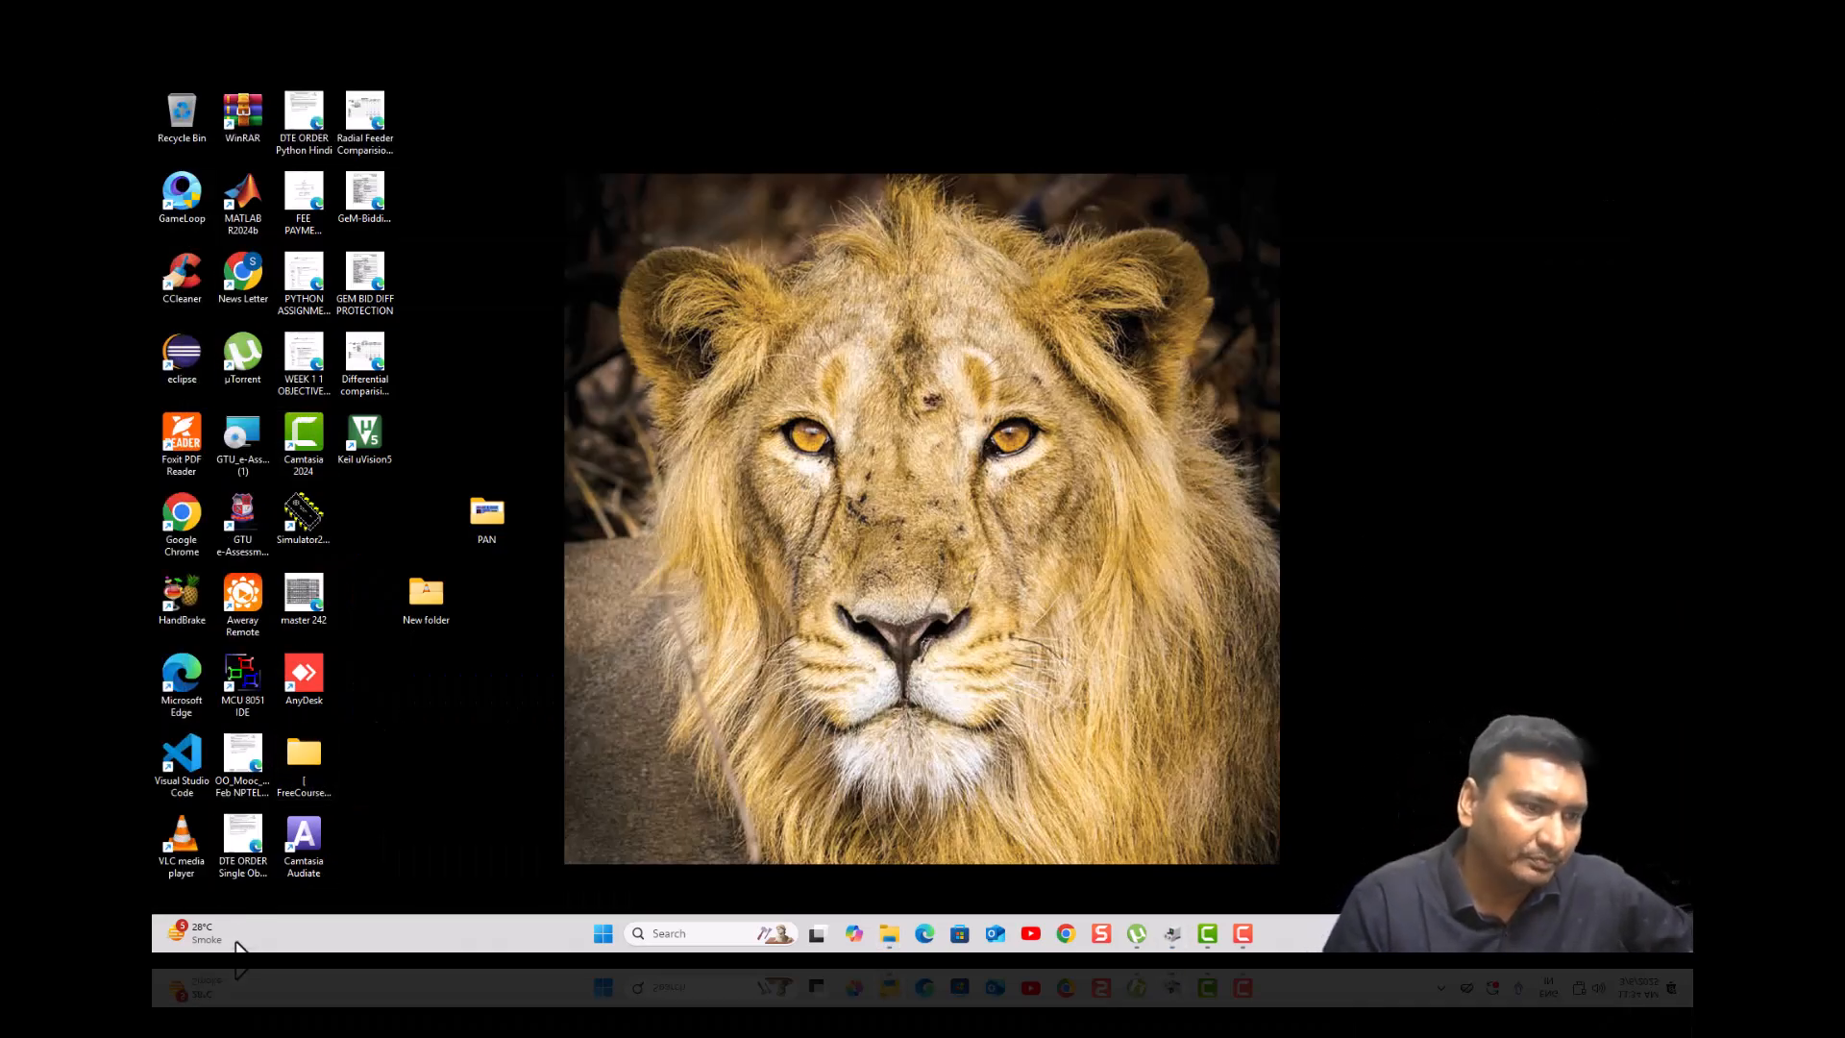
pyautogui.click(692, 933)
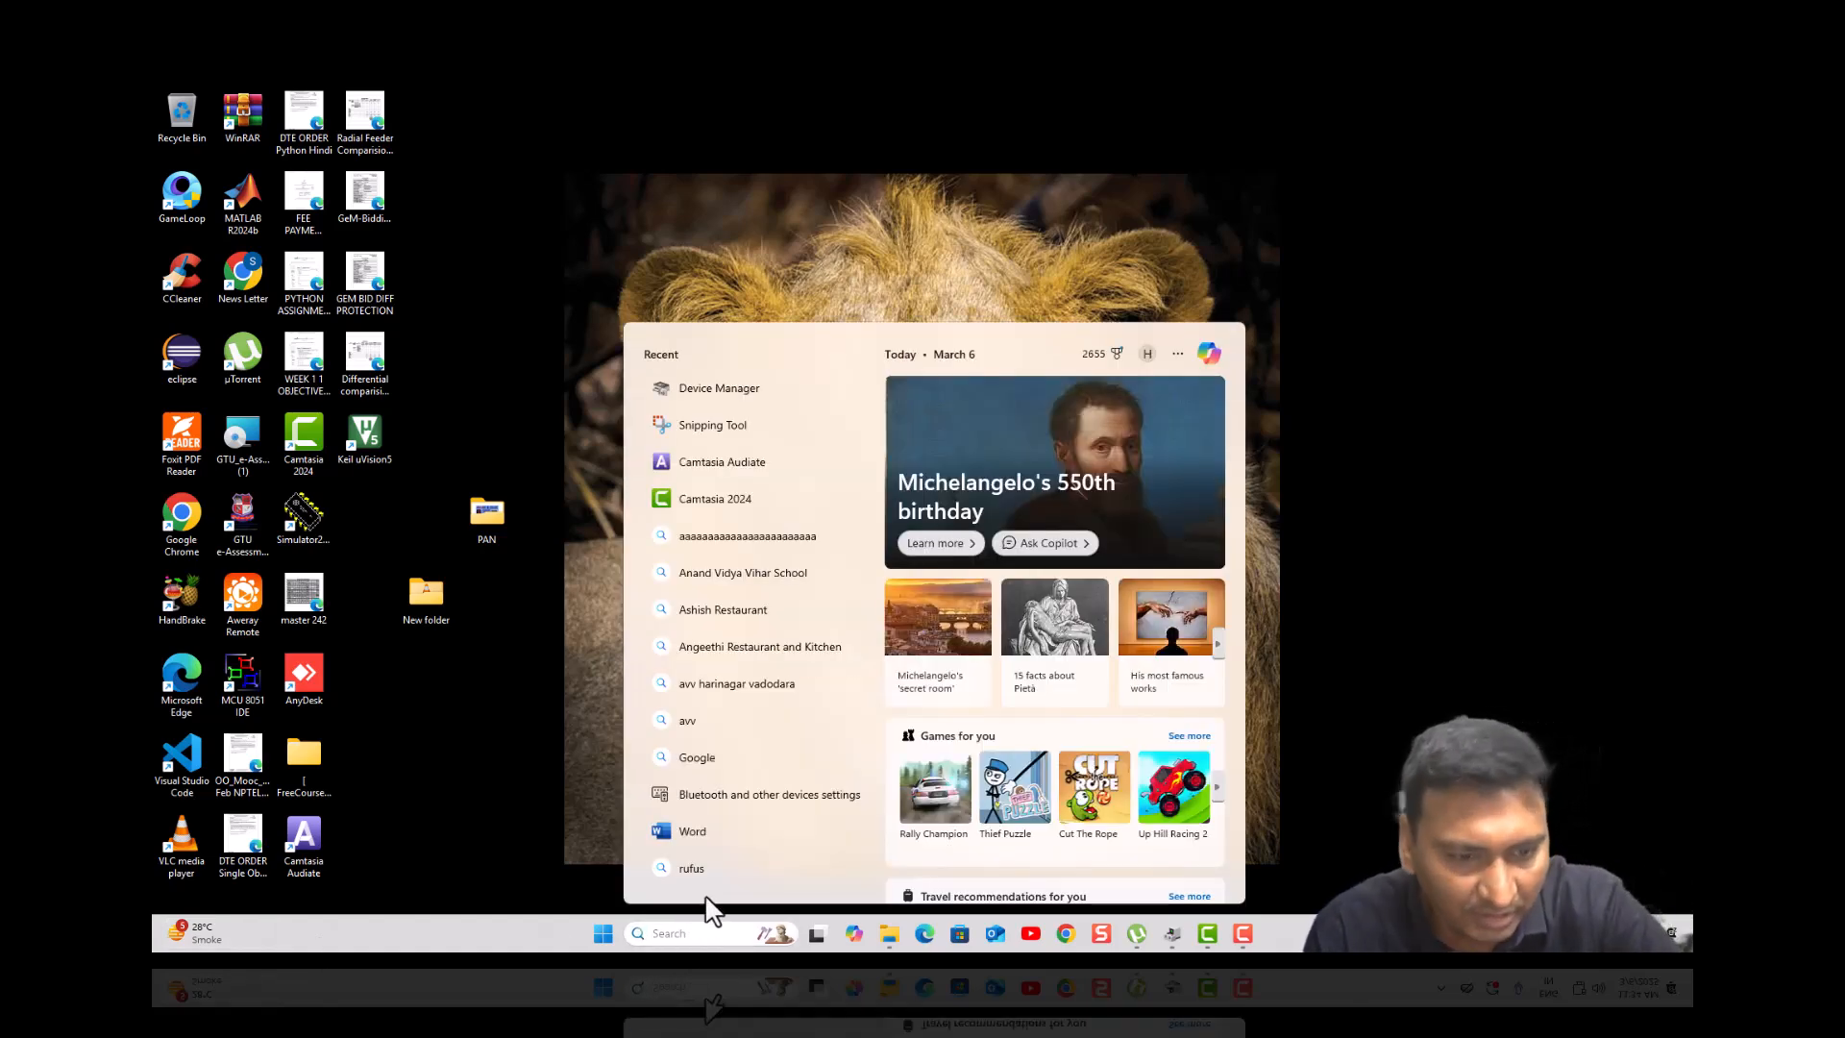
pyautogui.write('eil')
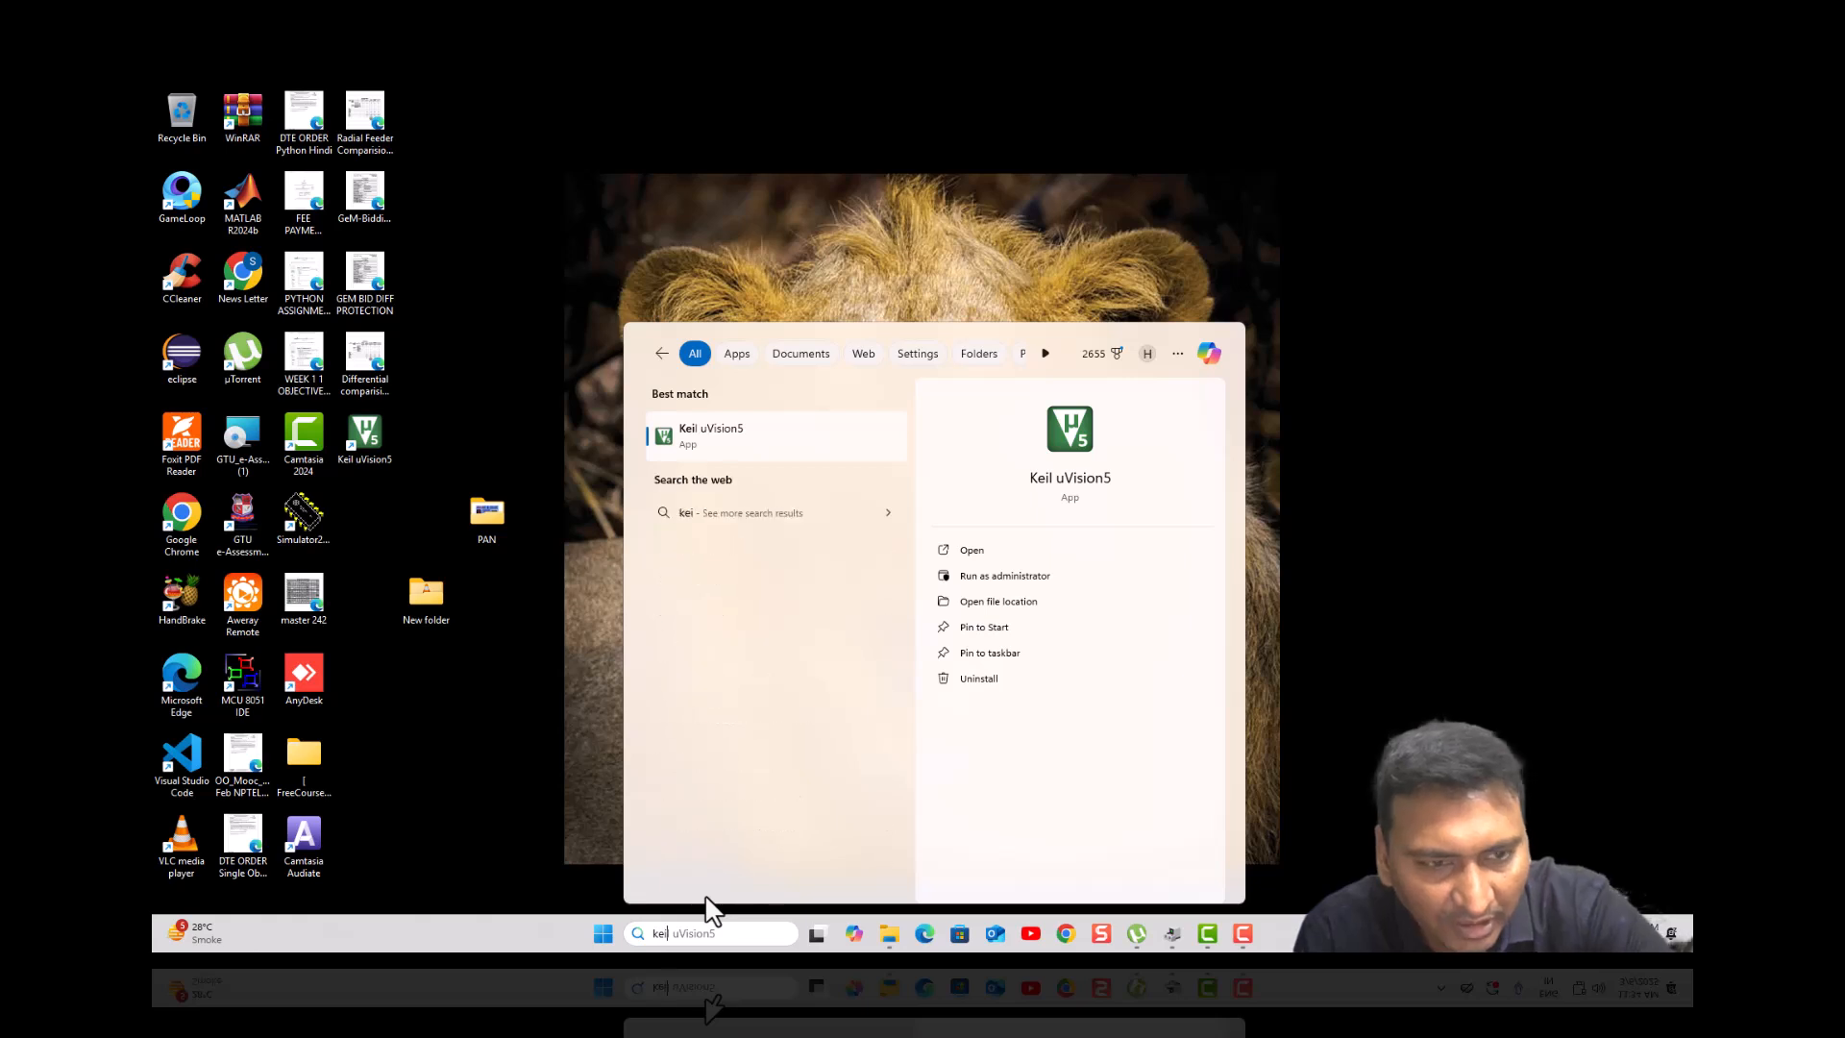
pyautogui.click(741, 434)
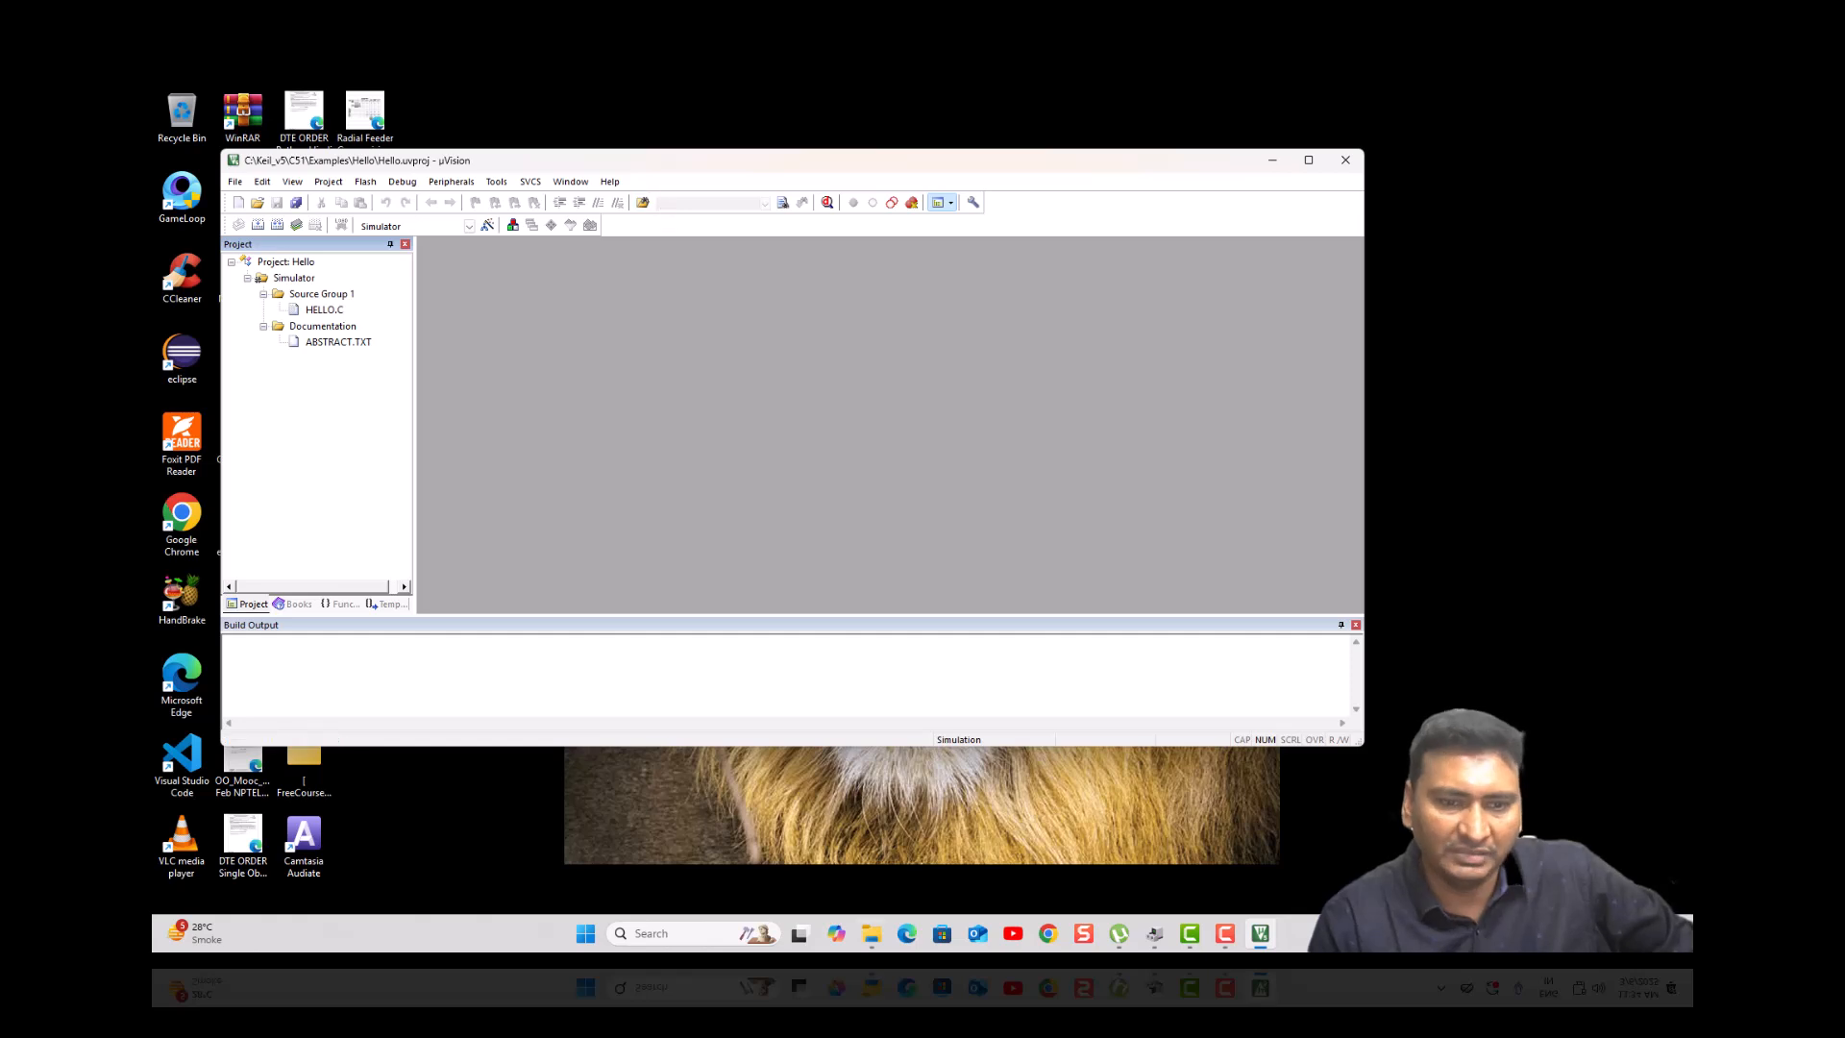
# - From the 8051 folder, open the progisp168 archive and run progisp without extracting it
pyautogui.click(870, 935)
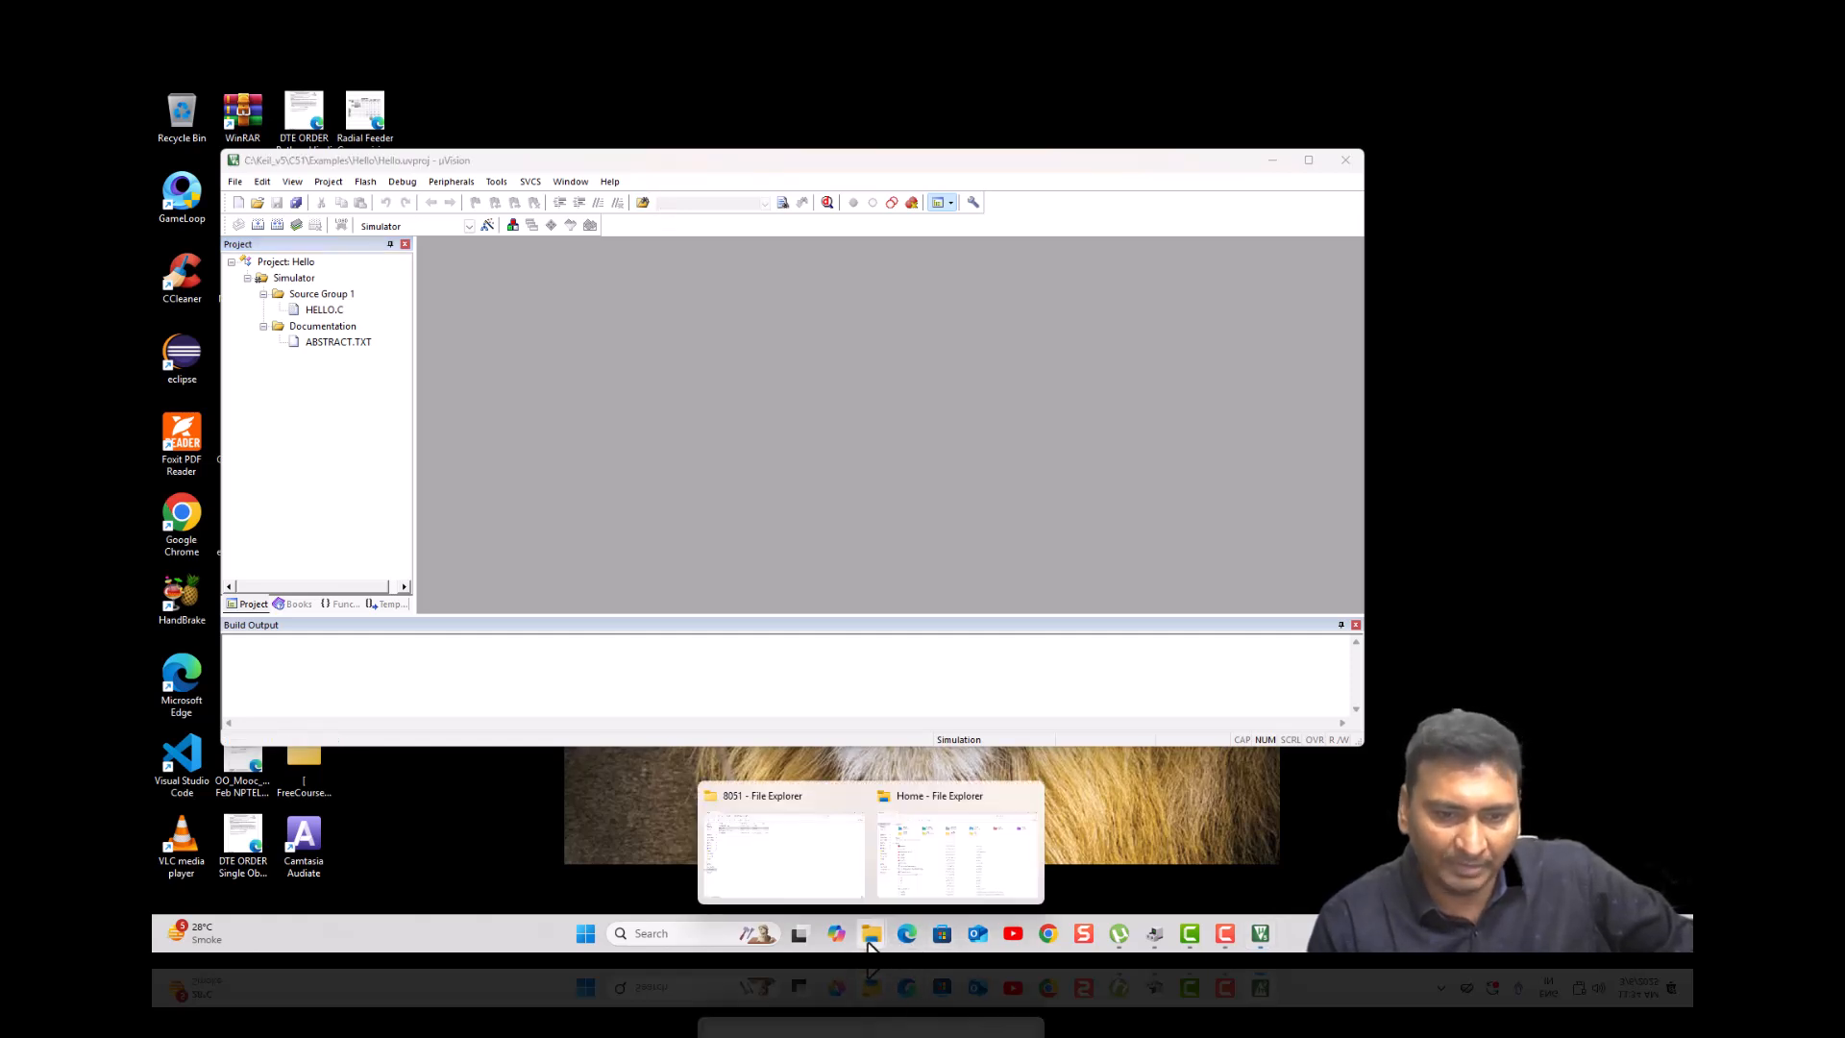
pyautogui.click(838, 867)
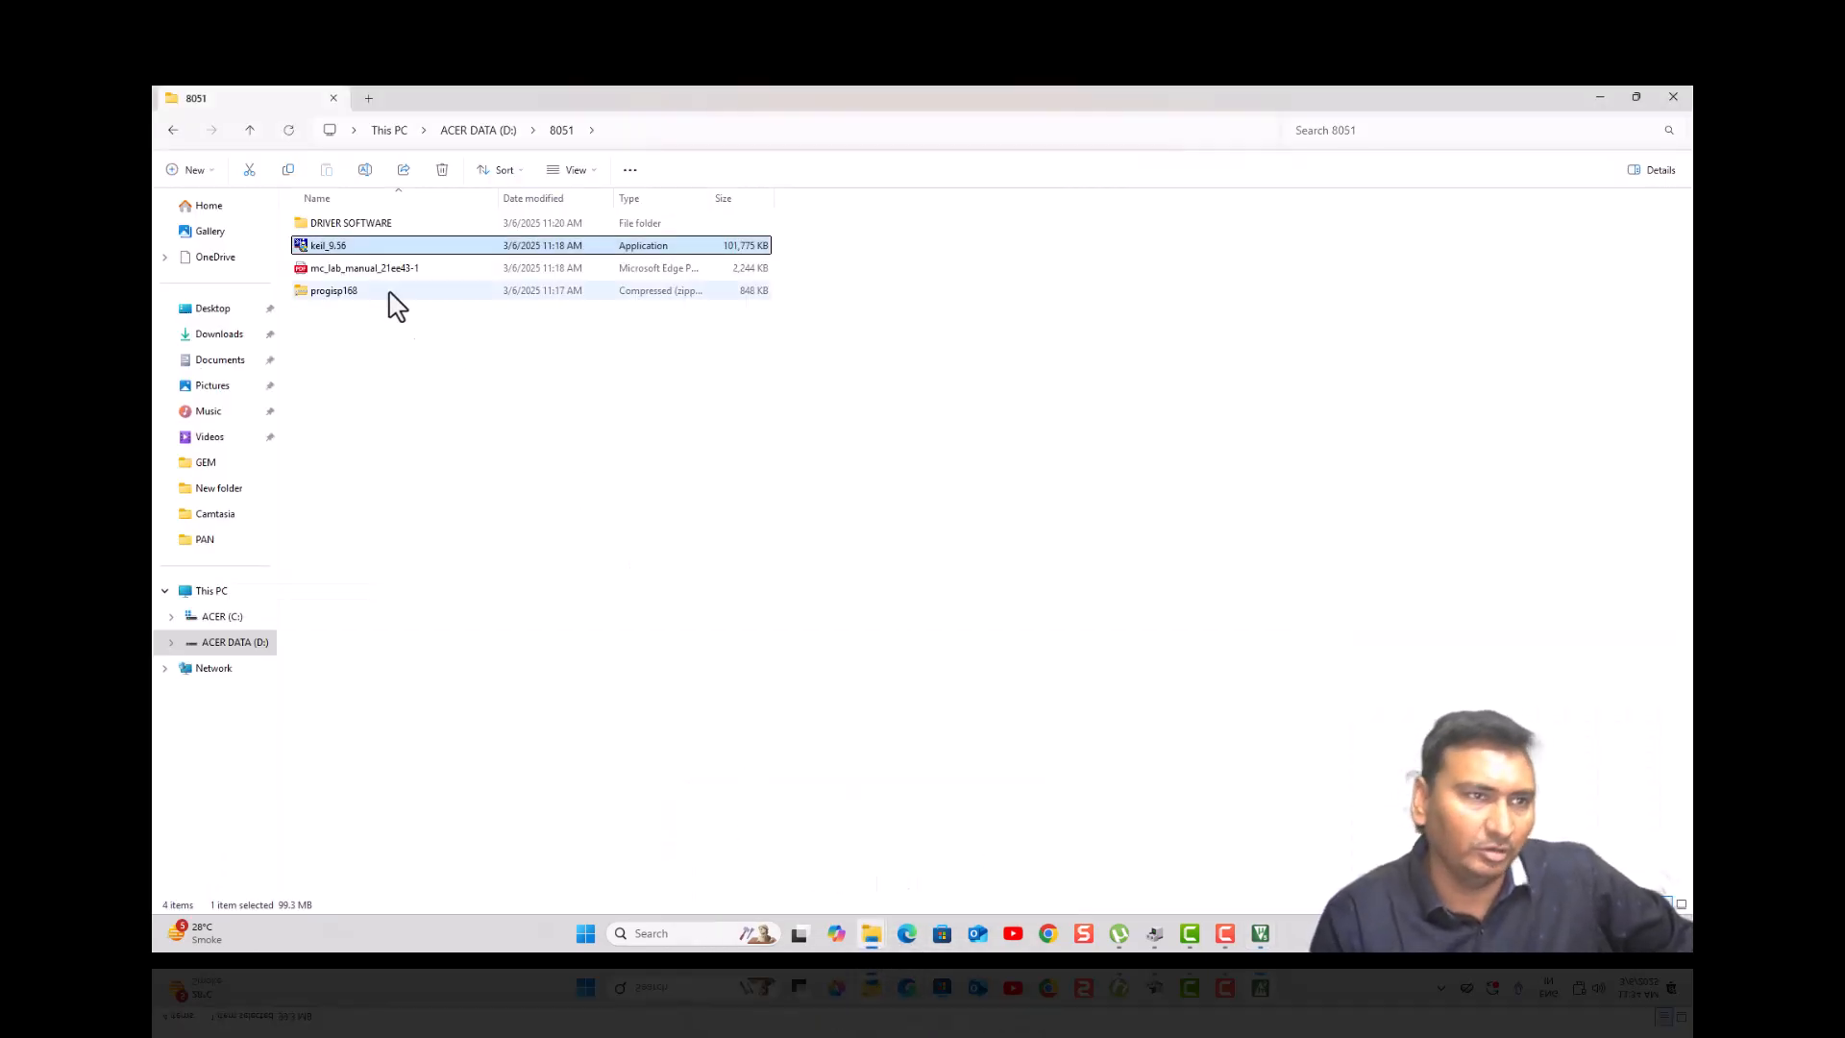
pyautogui.click(338, 293)
pyautogui.doubleClick(338, 296)
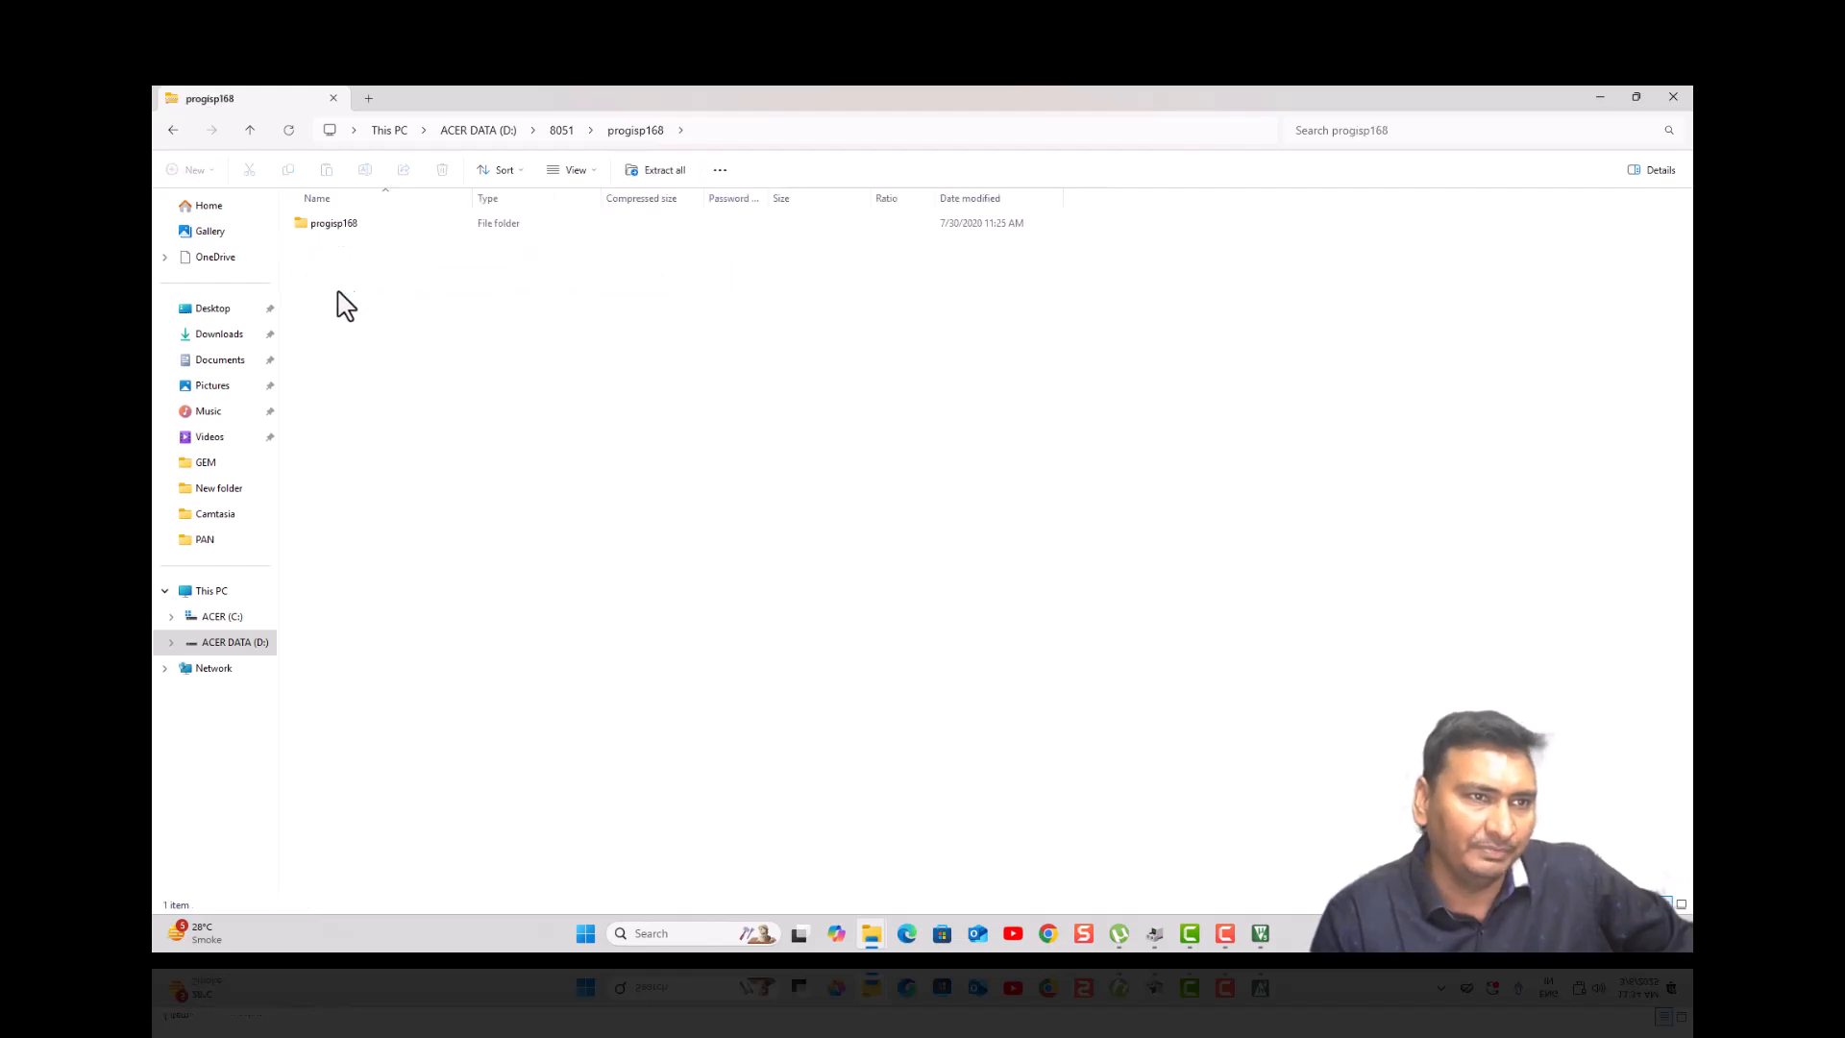
pyautogui.doubleClick(325, 229)
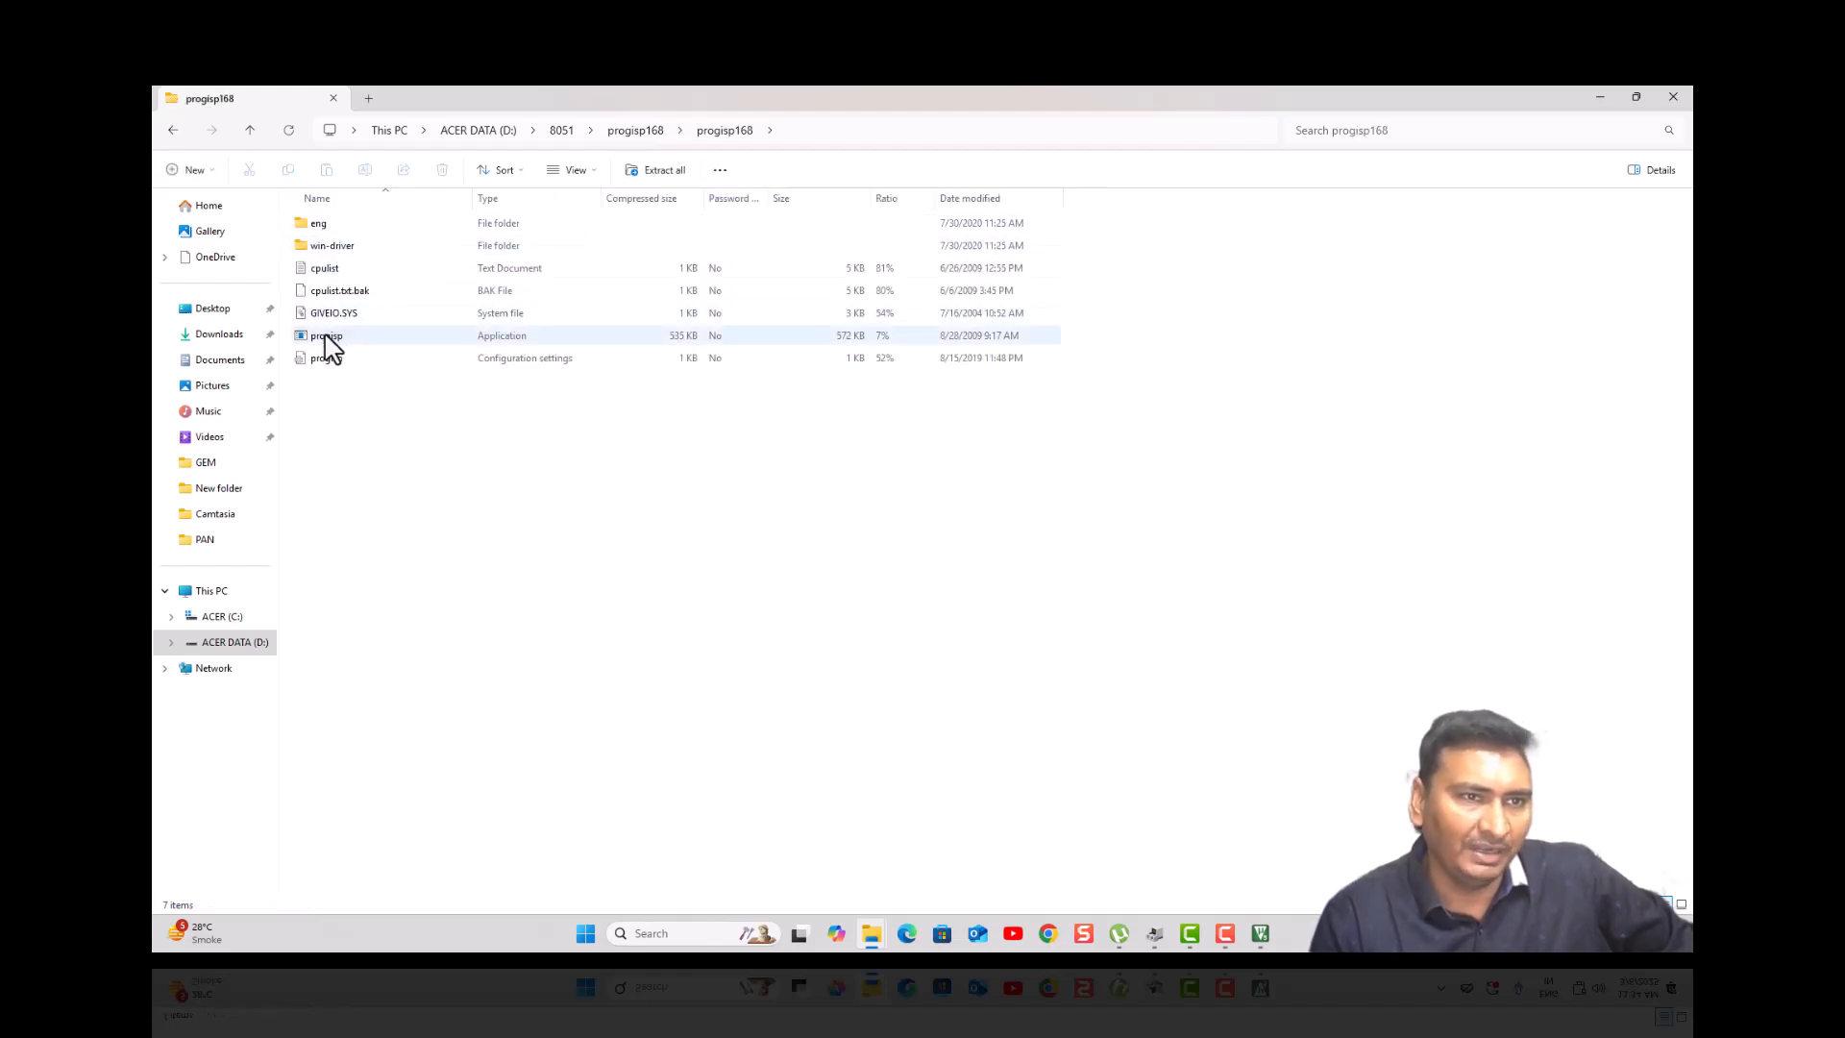
pyautogui.doubleClick(363, 338)
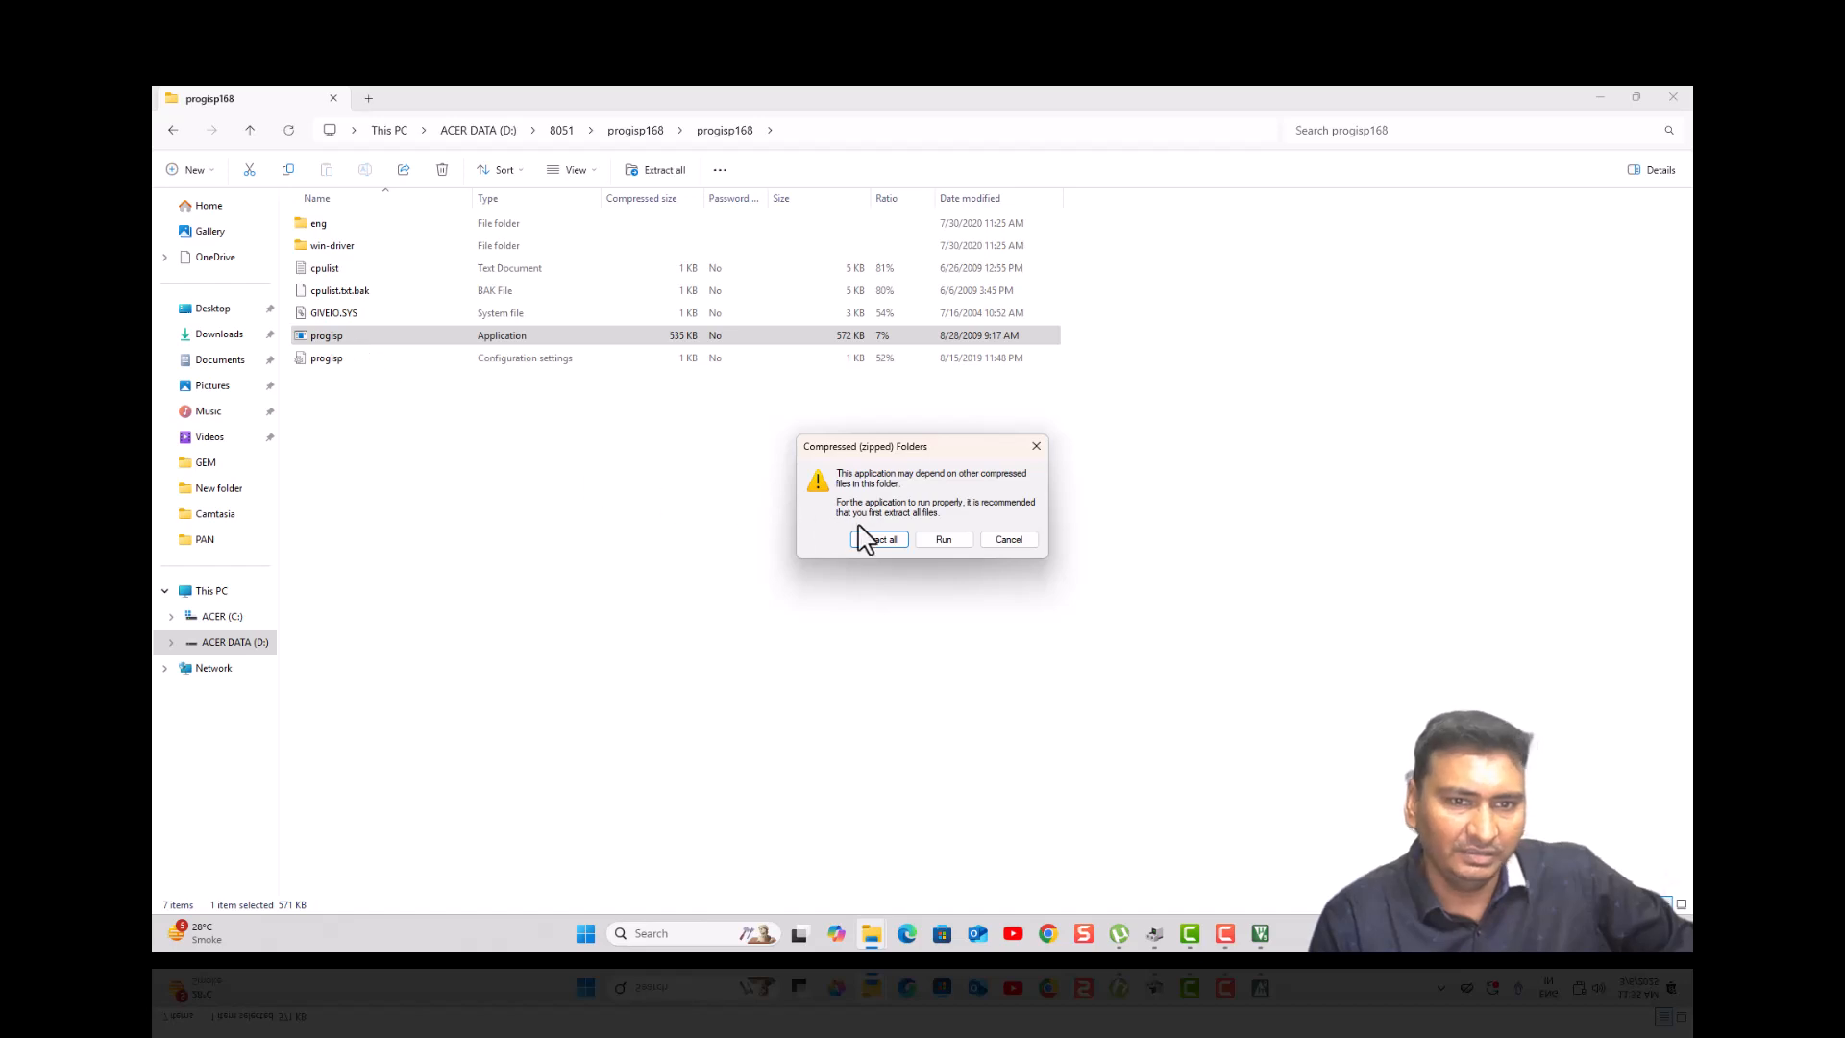
pyautogui.click(937, 541)
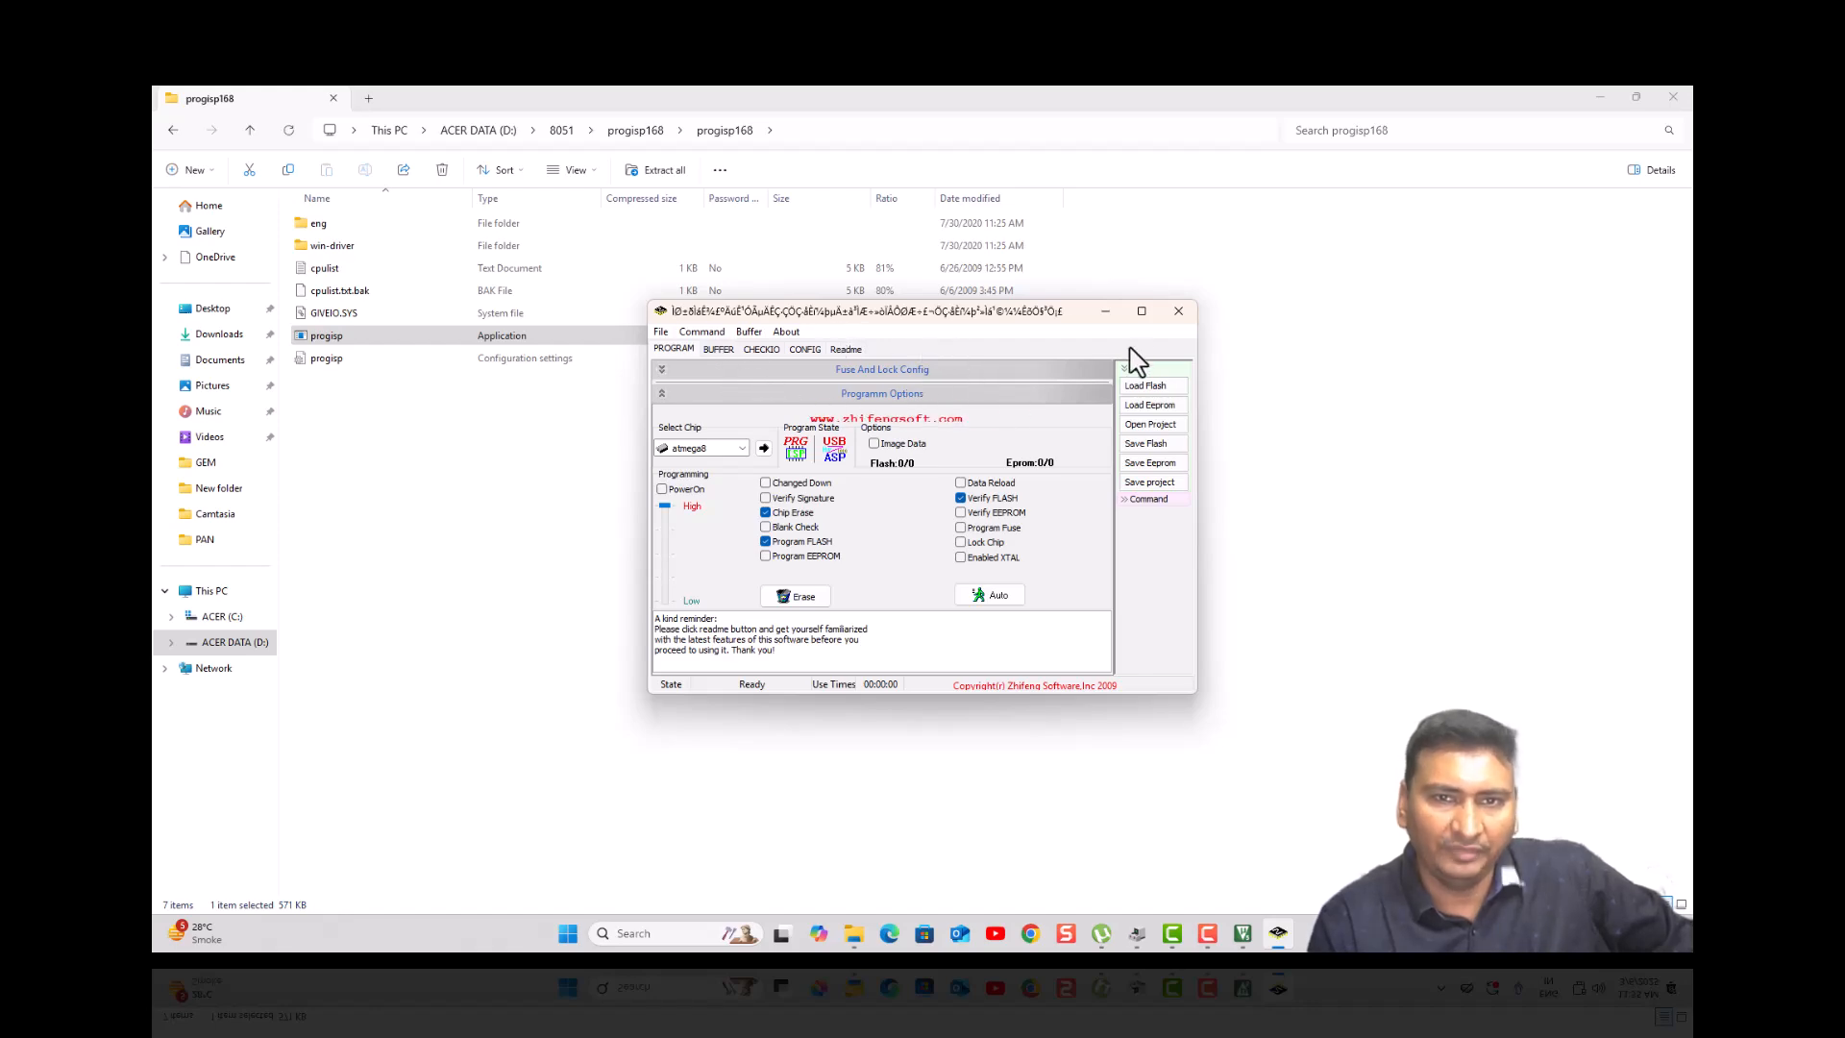
# - Maximize the PROGISP window to review its options, then minimize it
pyautogui.click(1141, 310)
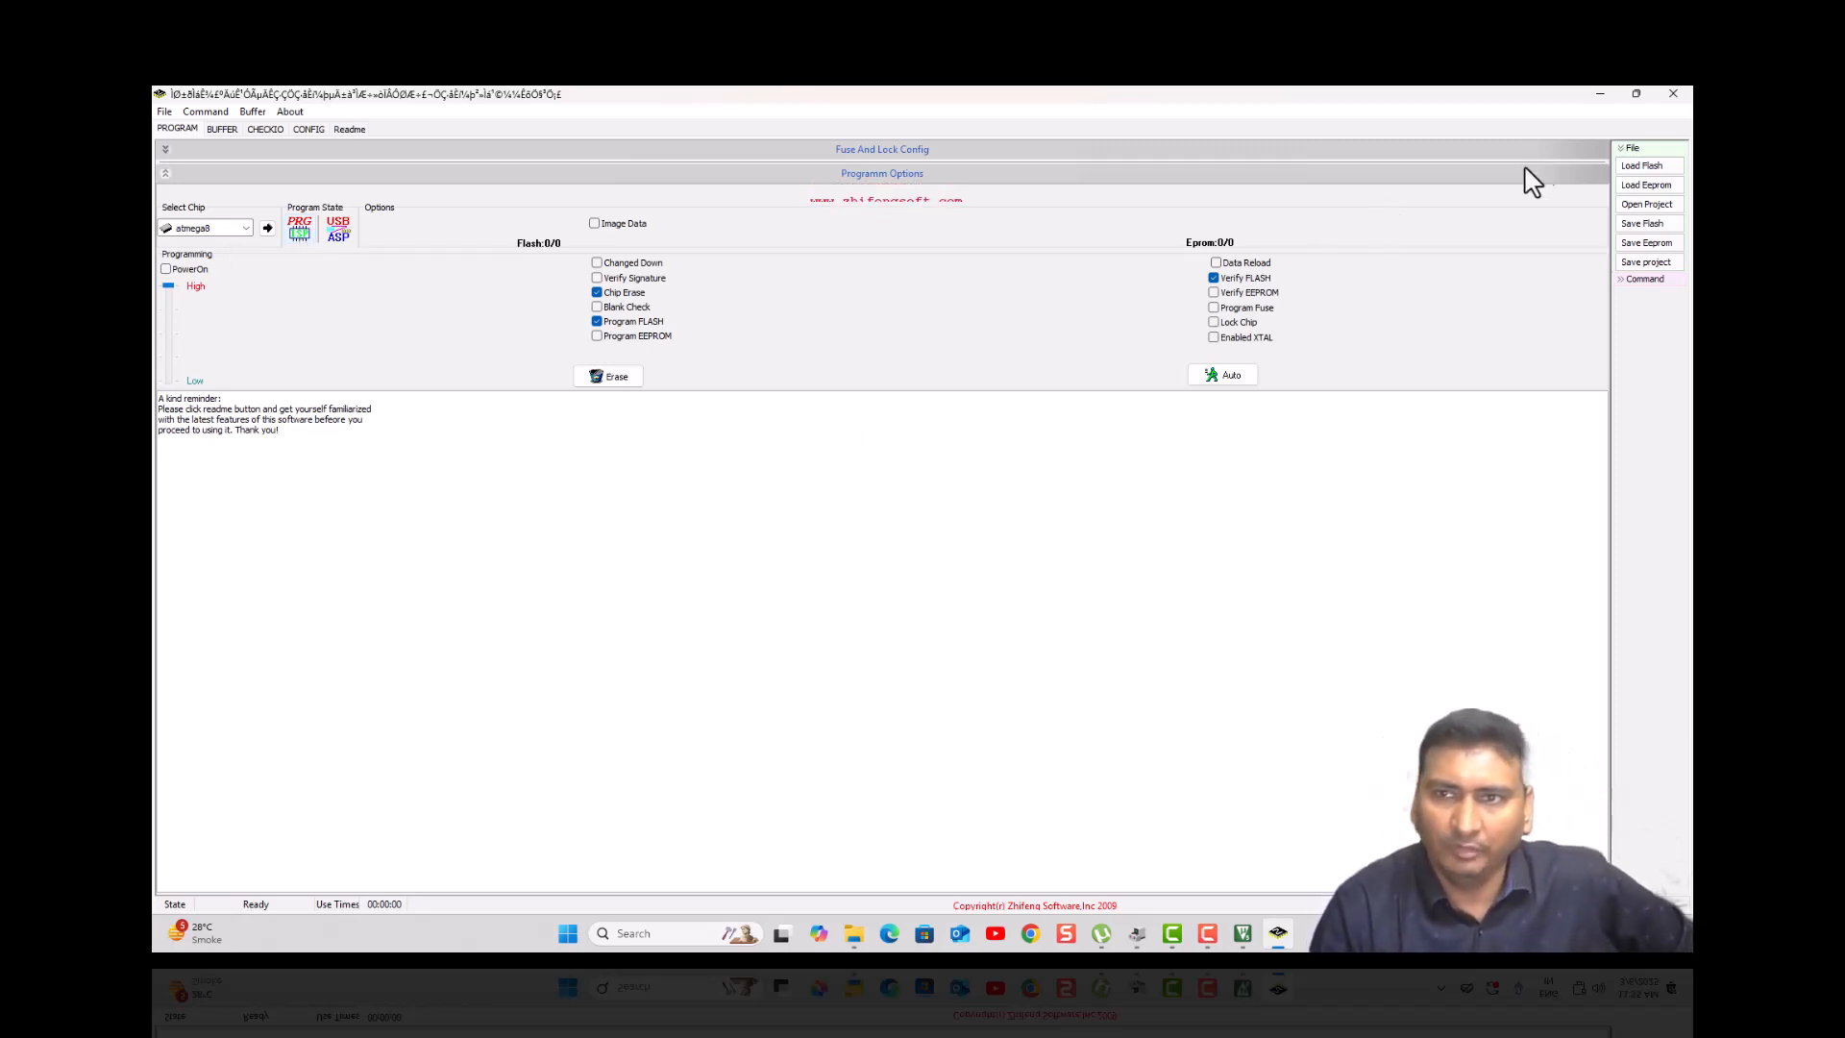
pyautogui.click(1602, 95)
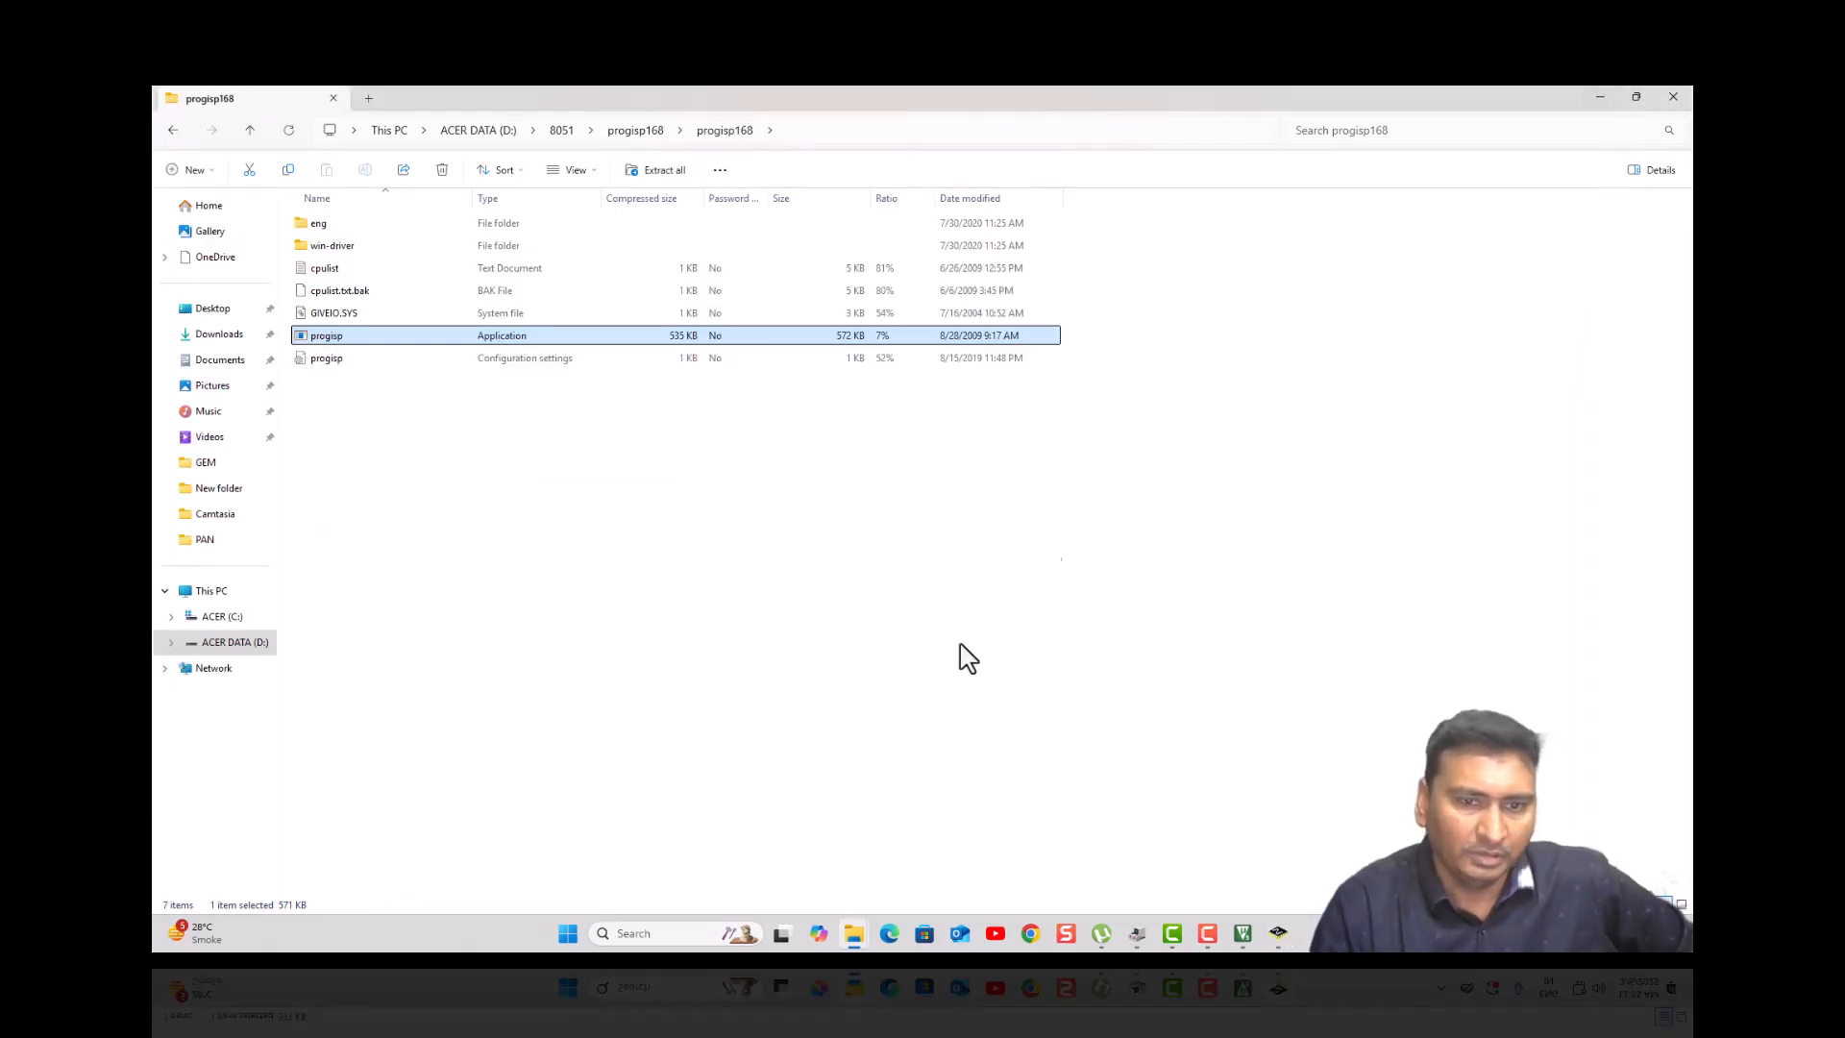
# - Restore the Keil µVision window showing the Hello project from the taskbar
pyautogui.click(1241, 940)
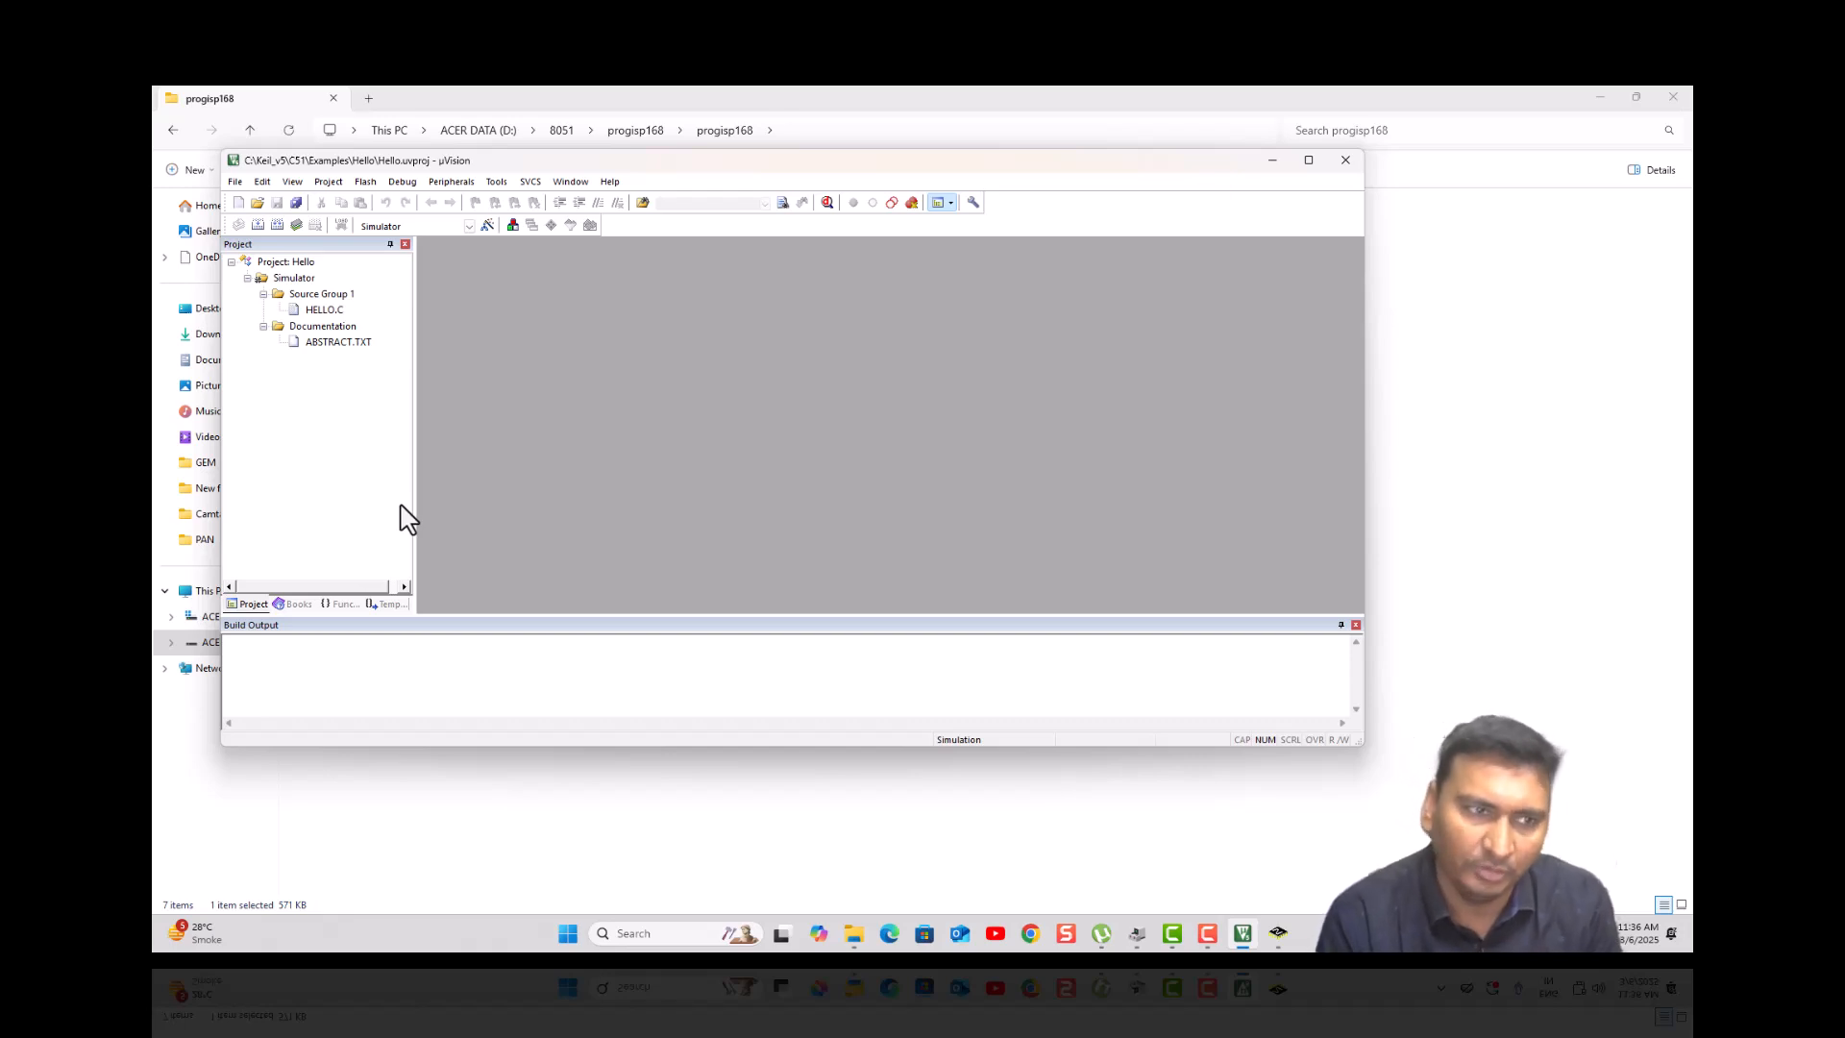
# - Restore Device Manager from the taskbar to show USBasp under libUSB-Win32 Devices
pyautogui.click(1137, 933)
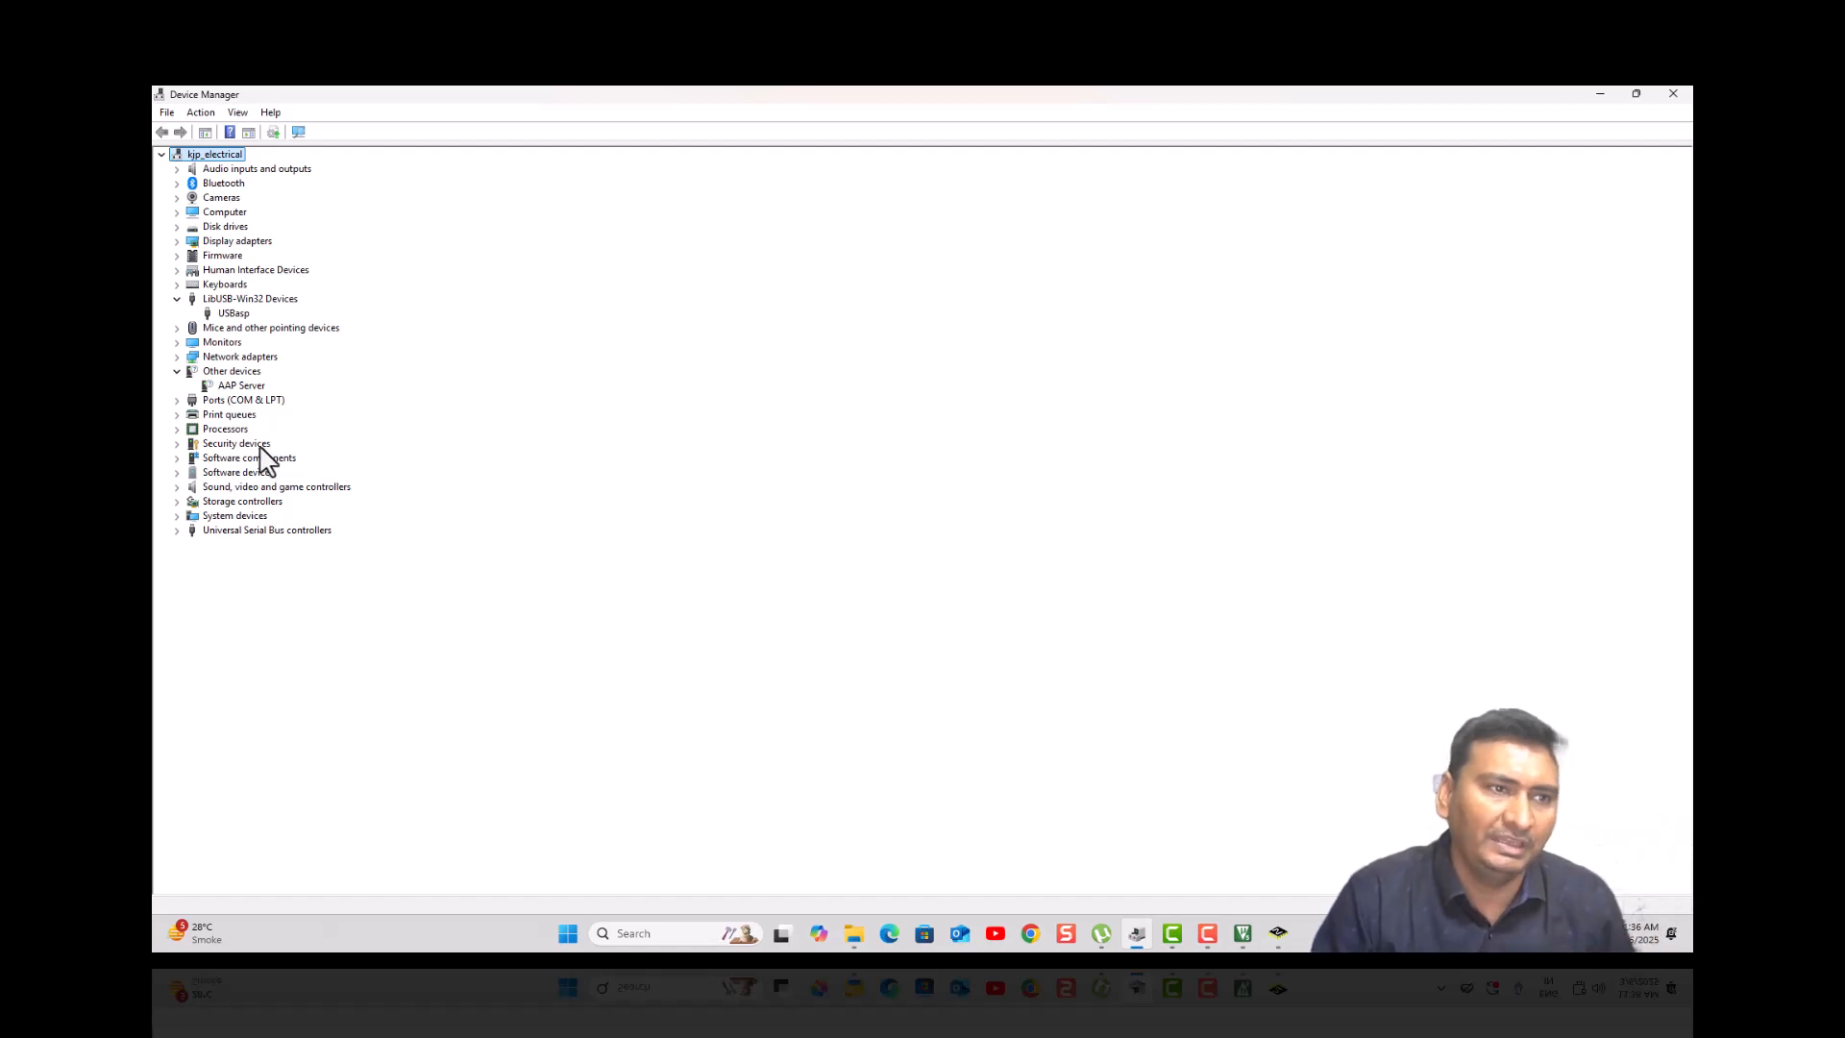